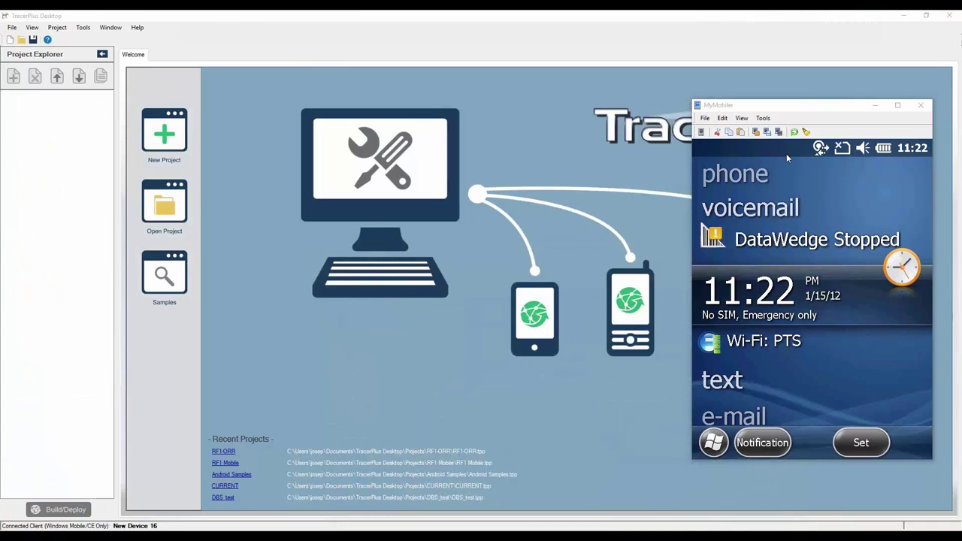
Minimize the MyMobiler window and select the Motor Vehicle Safety Inspection project from the Inspections category of the online samples
left_click(807, 106)
left_click(875, 105)
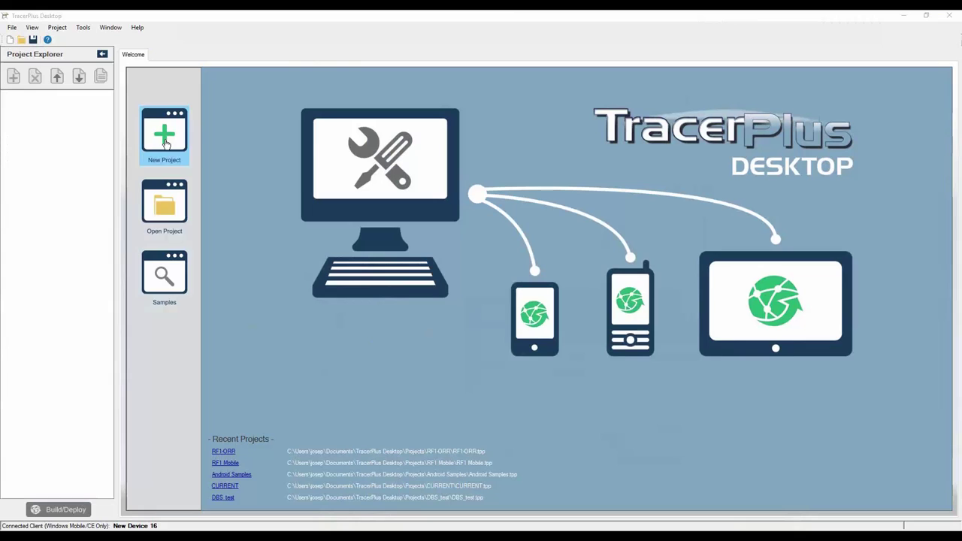
left_click(165, 280)
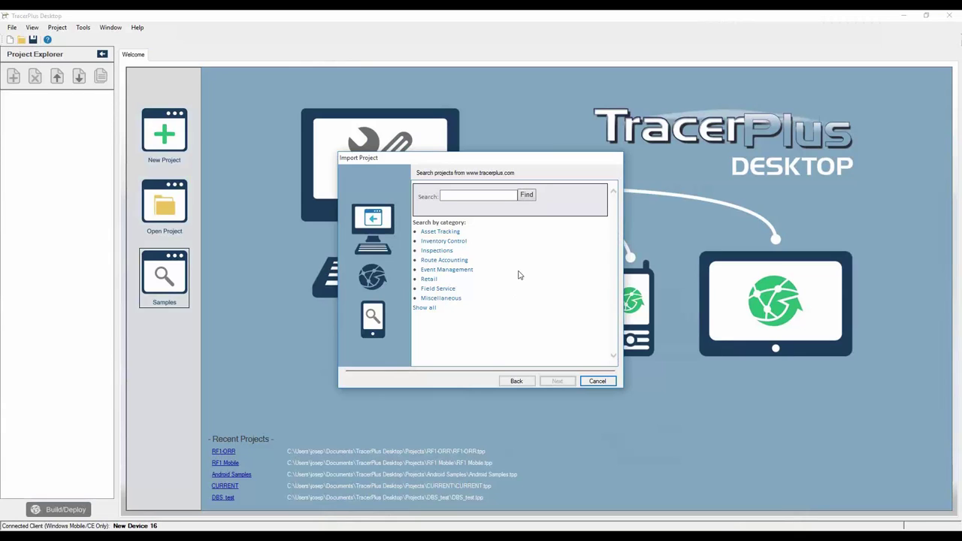
left_click(434, 254)
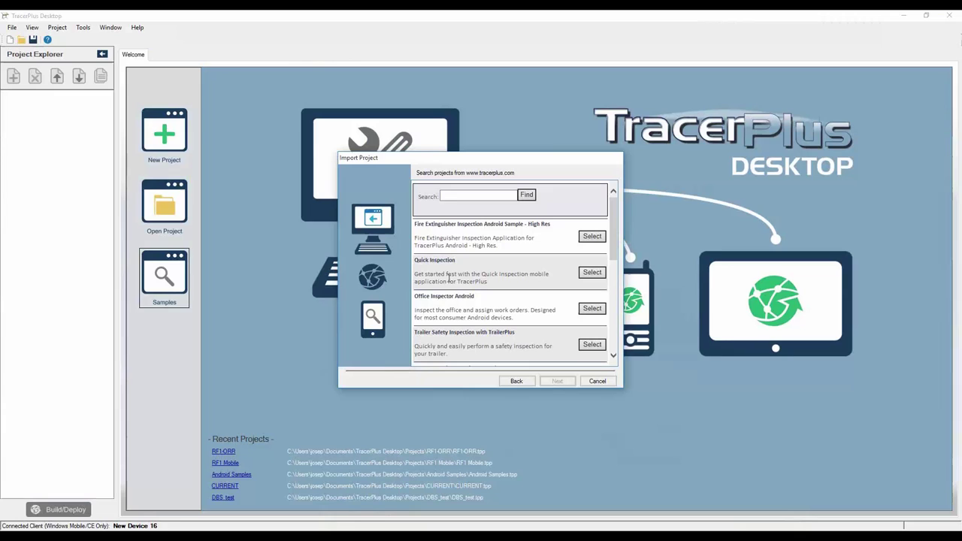
scroll(475, 312, "down", 3)
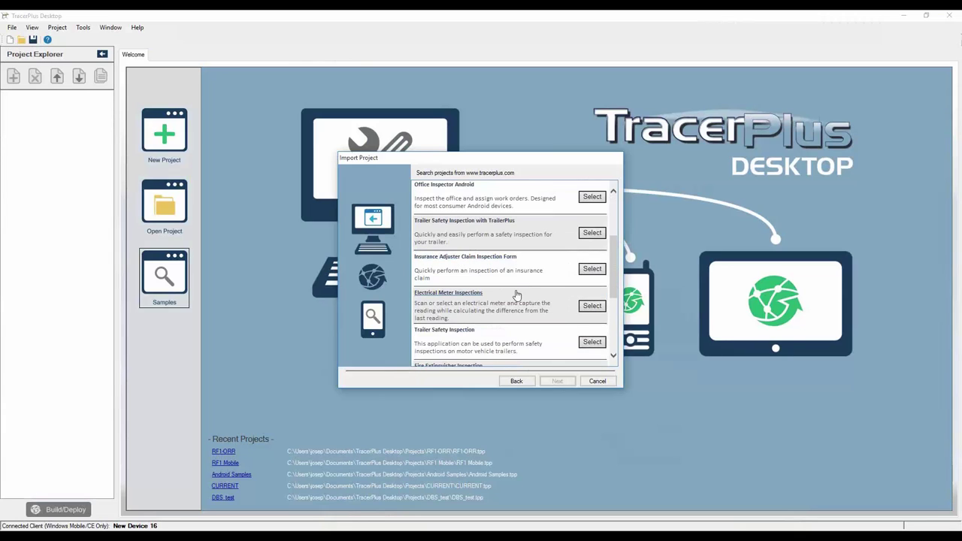
scroll(516, 295, "down", 1)
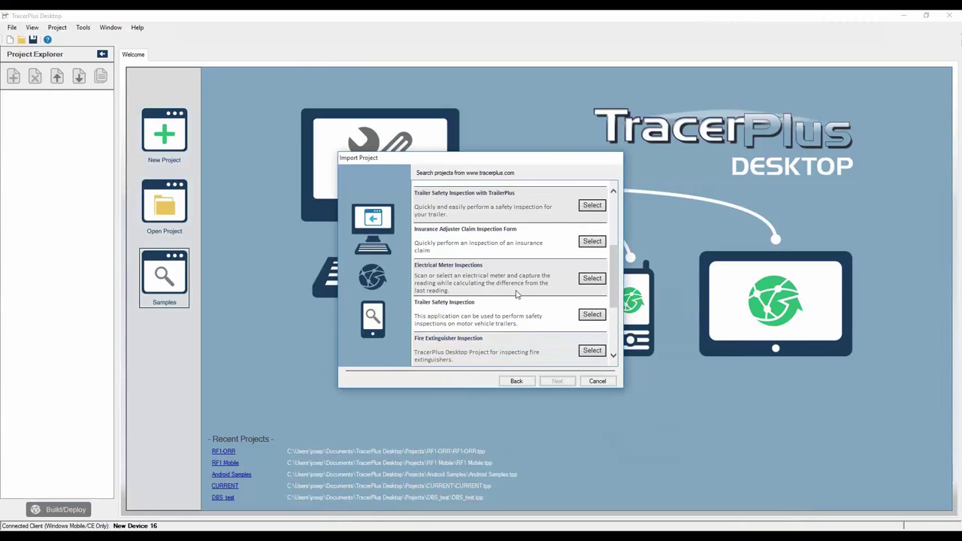
scroll(516, 295, "down", 3)
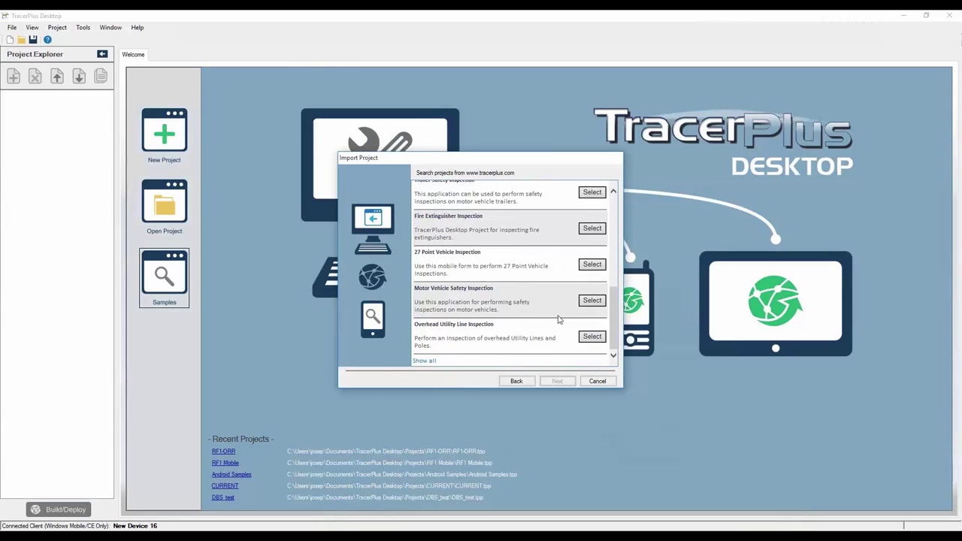
left_click(592, 300)
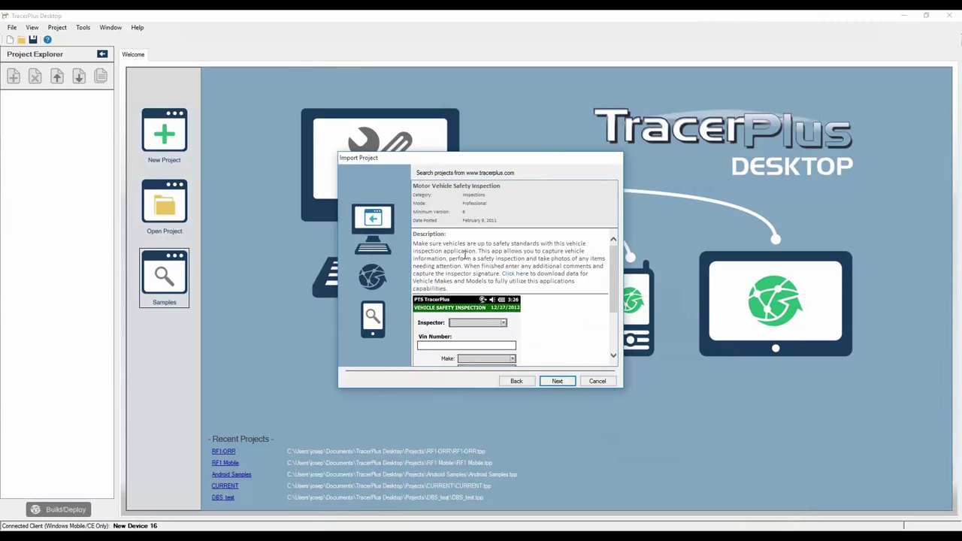
Review the sample's description and import it as Vehicle Safety Inspection, overwriting the existing project and opening it
scroll(476, 263, "down", 3)
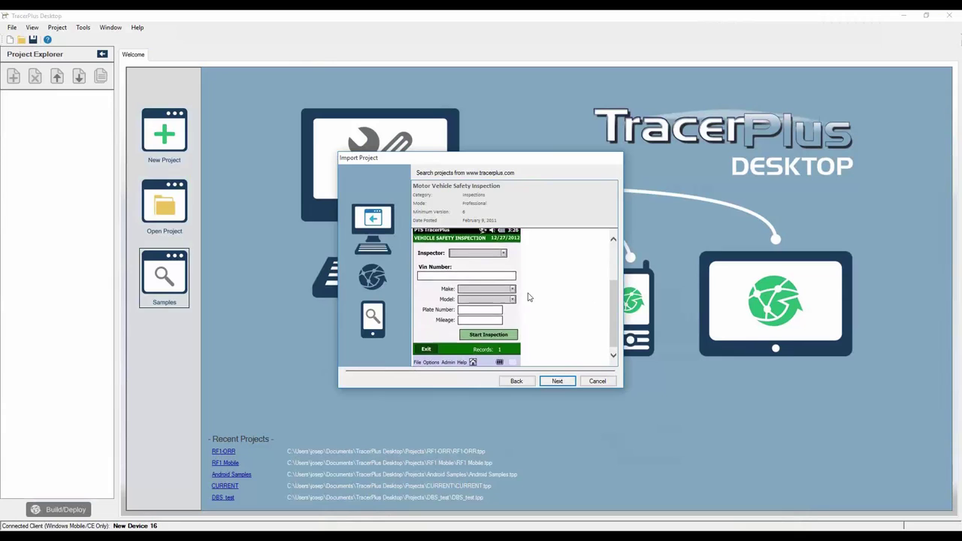
scroll(528, 297, "up", 3)
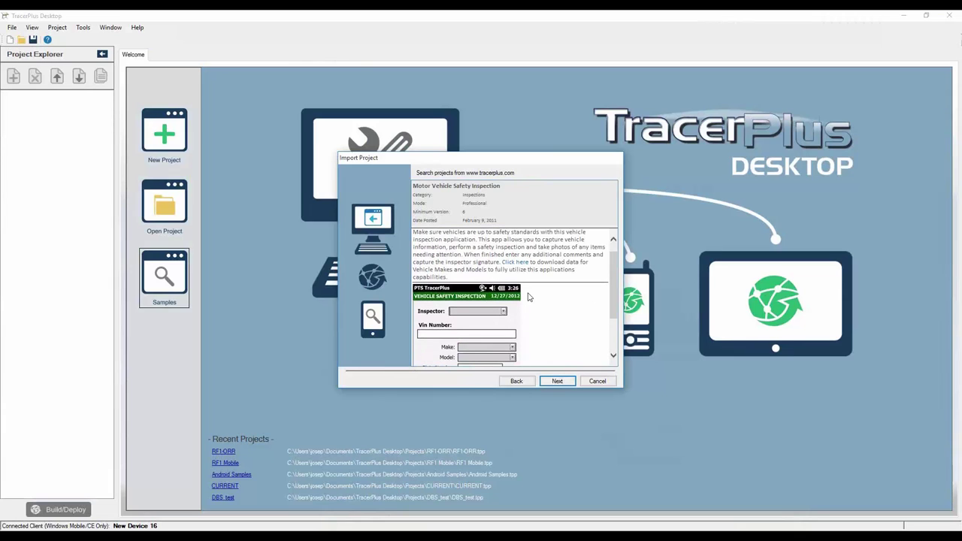
left_click(555, 381)
left_click(556, 381)
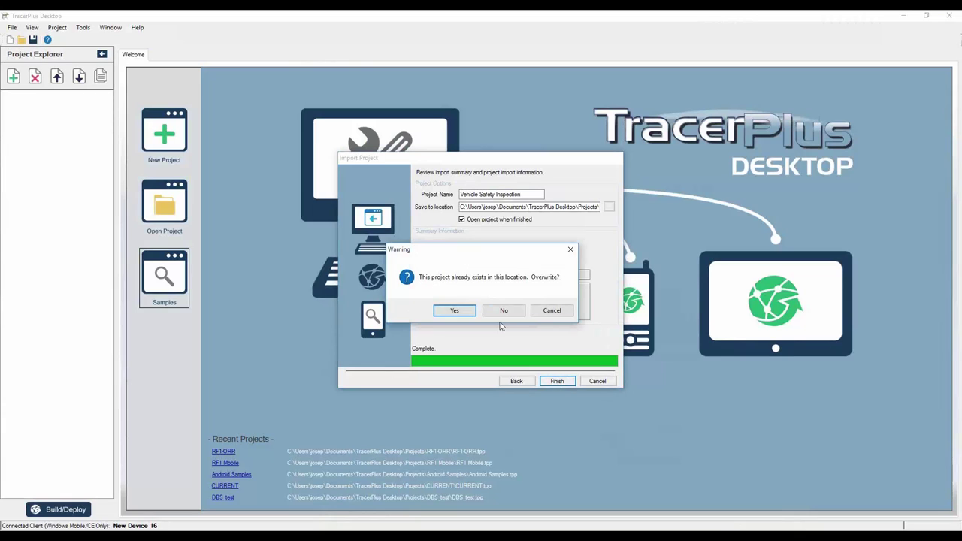
left_click(463, 310)
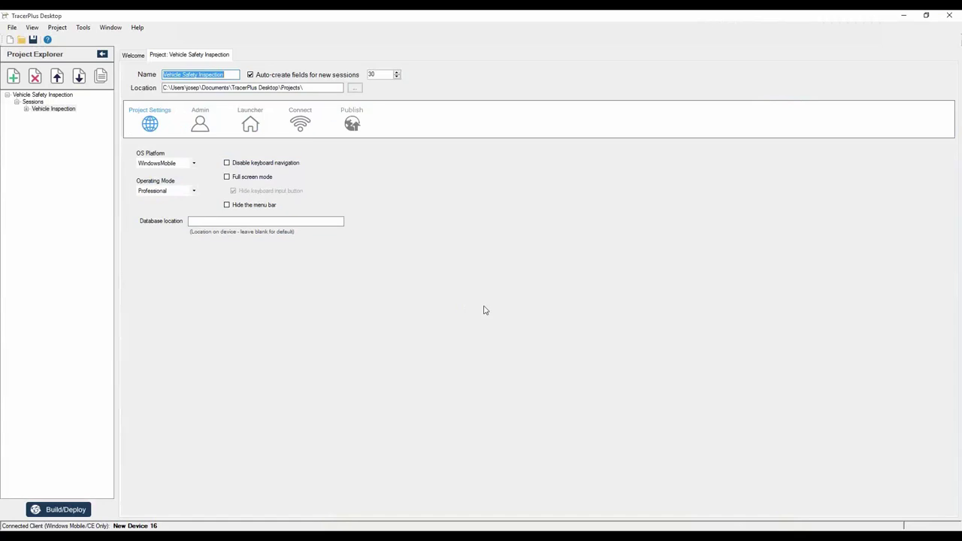
Open the Vehicle Inspection session and examine the settings of the Leaks_OK, Vin Number and Photo3 fields, including the available field types
left_click(45, 110)
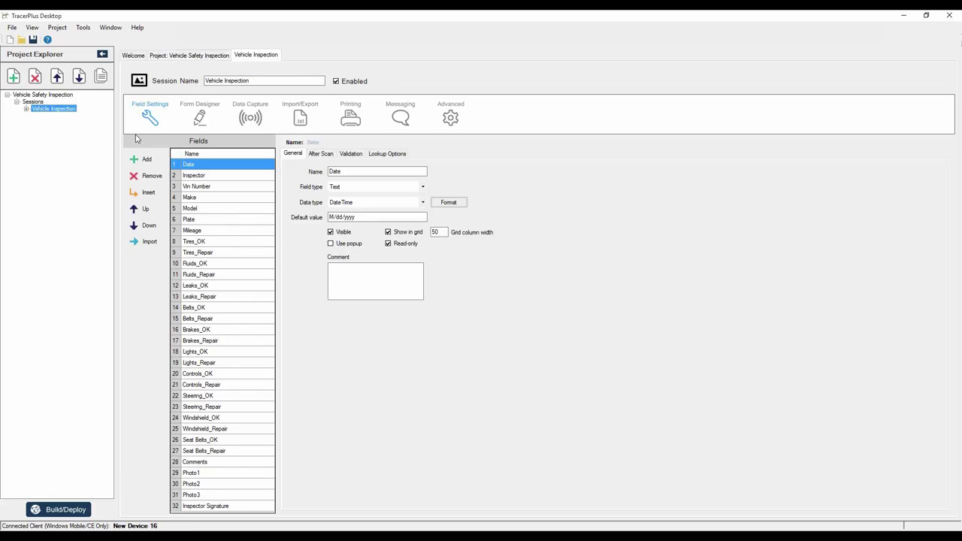
left_click(214, 286)
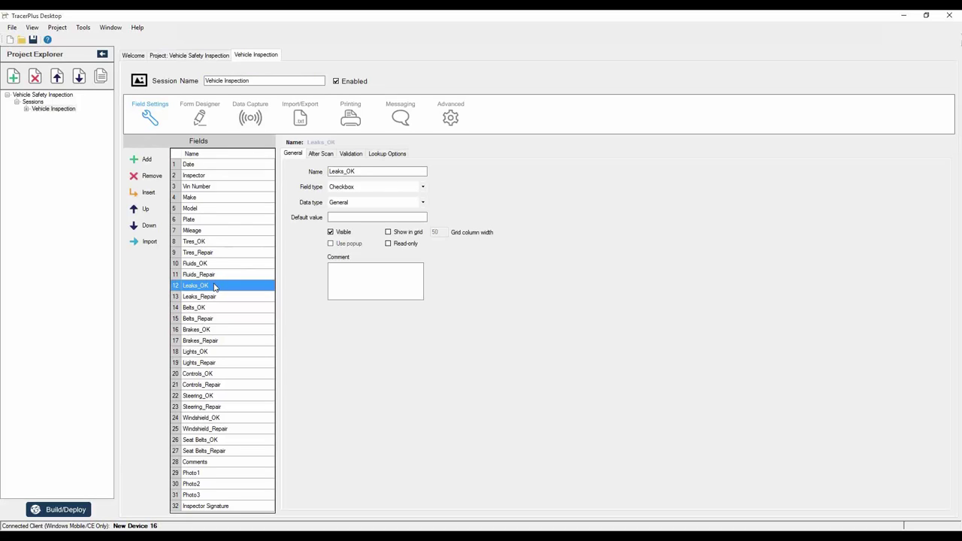
left_click(211, 191)
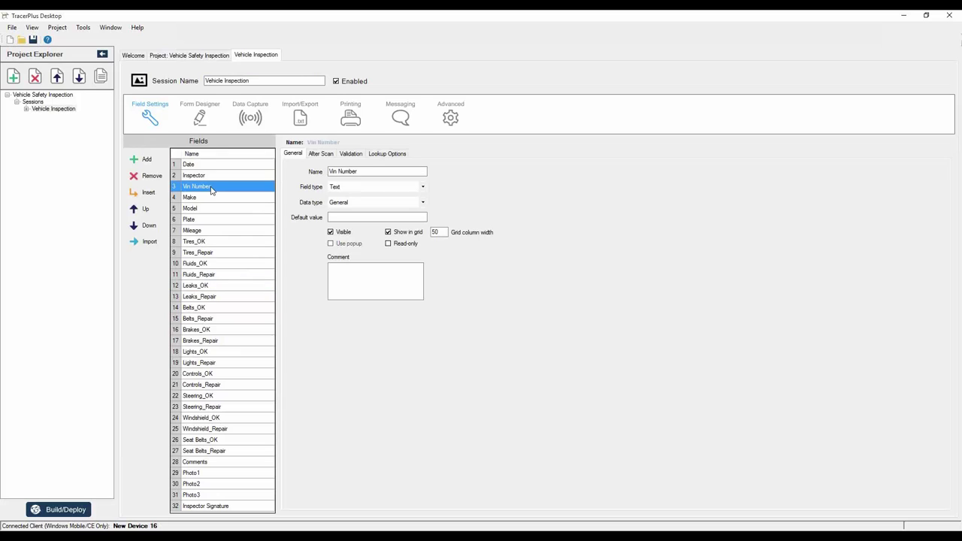
left_click(392, 189)
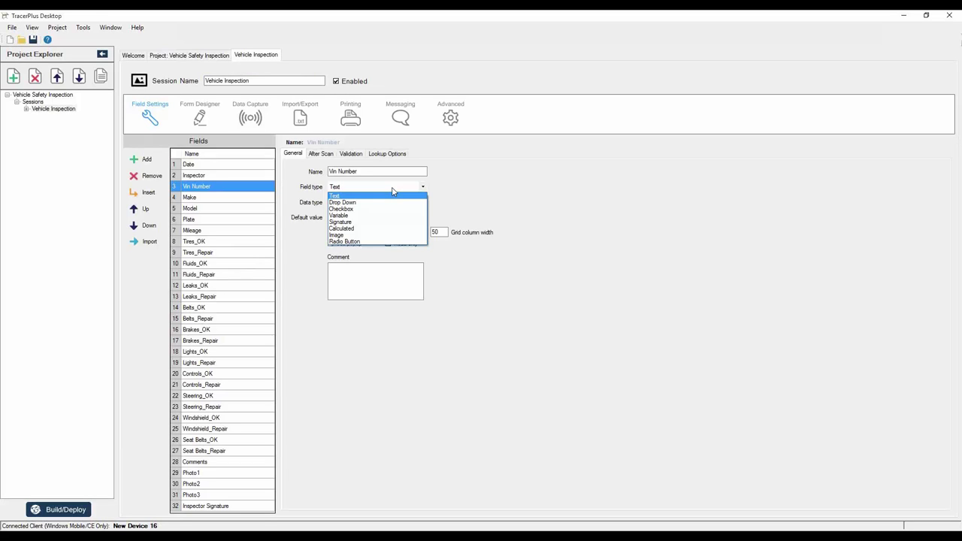
left_click(221, 201)
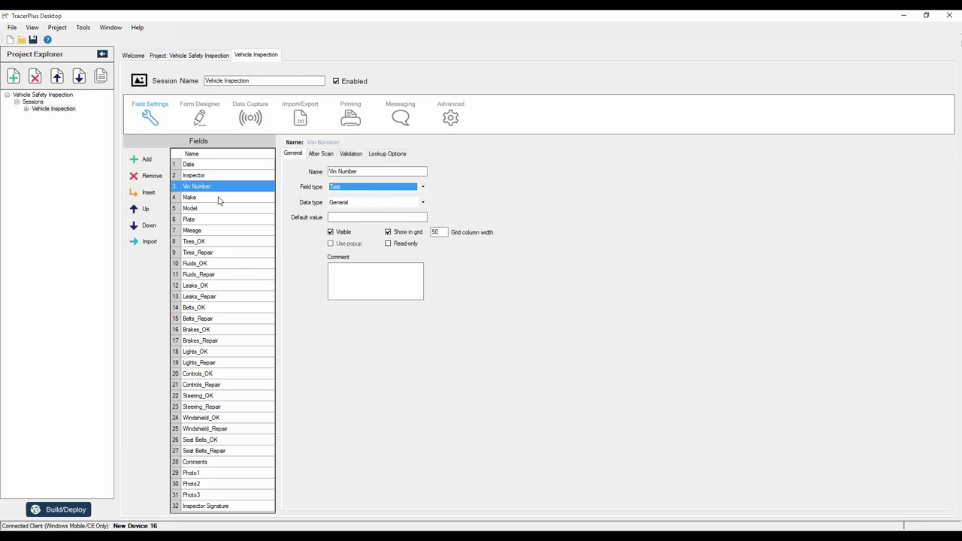
left_click(239, 494)
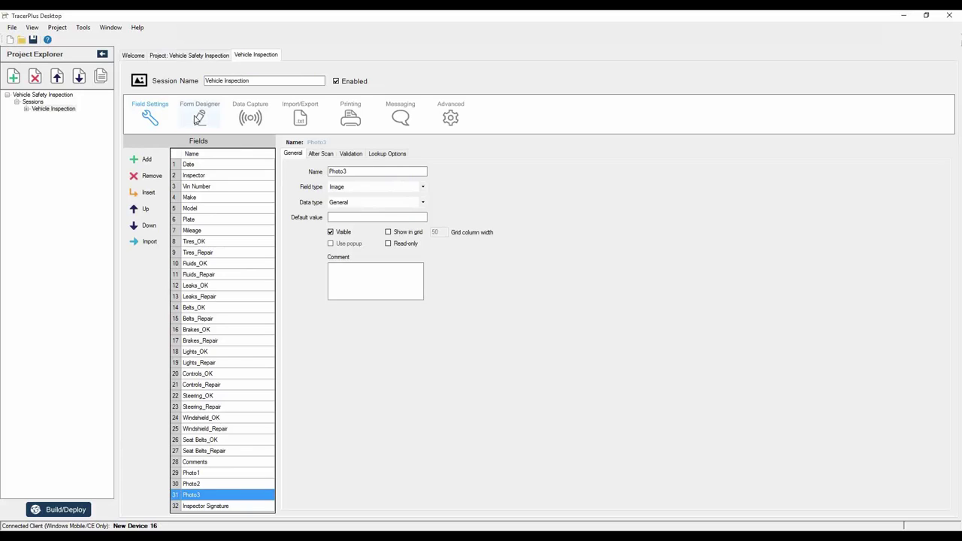
Open the session's form design and examine the Inspector field and the layouts of Pages 1 to 4
left_click(199, 118)
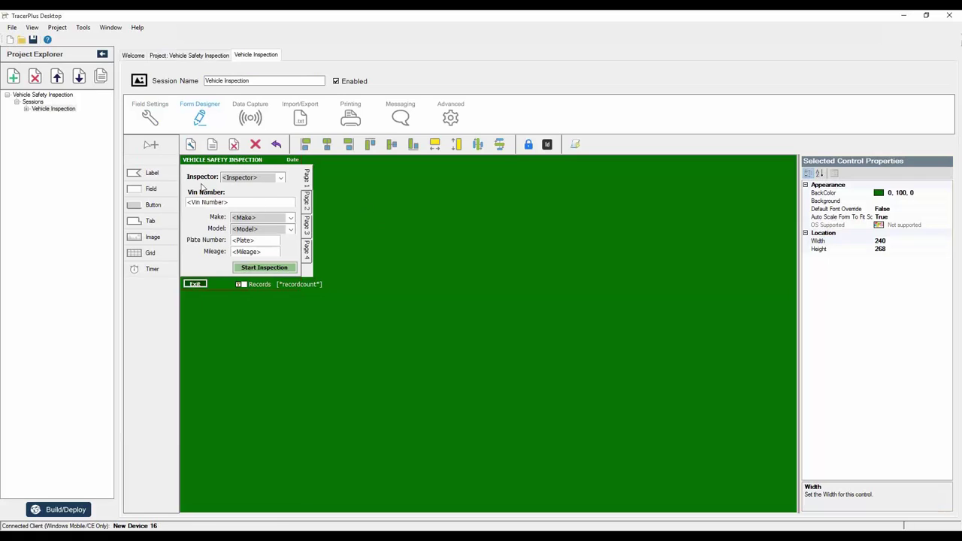
left_click(247, 178)
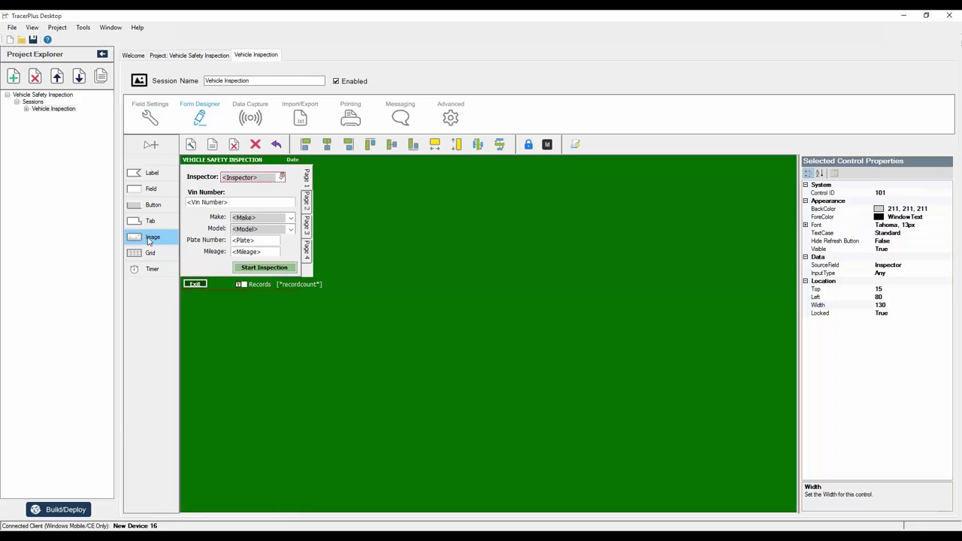
left_click(308, 202)
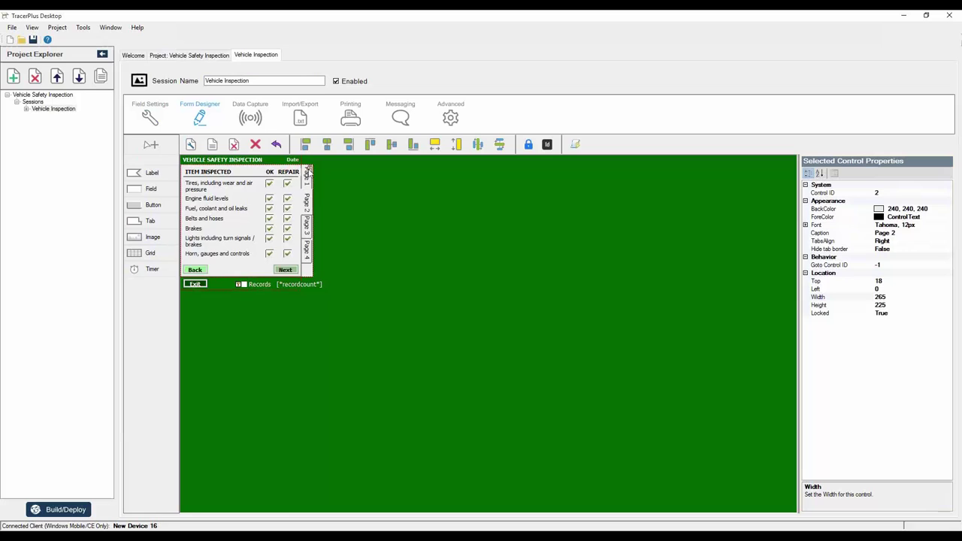
left_click(308, 226)
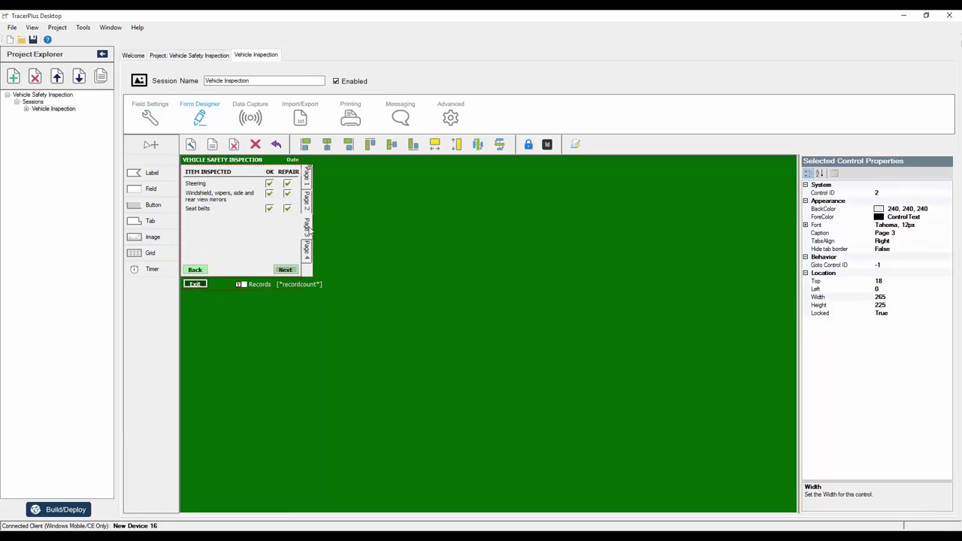
left_click(306, 254)
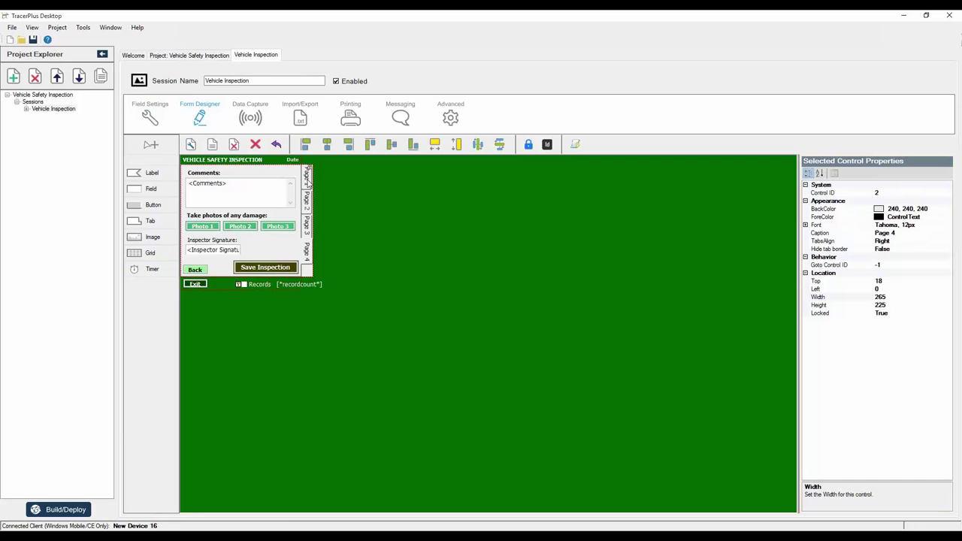
left_click(307, 176)
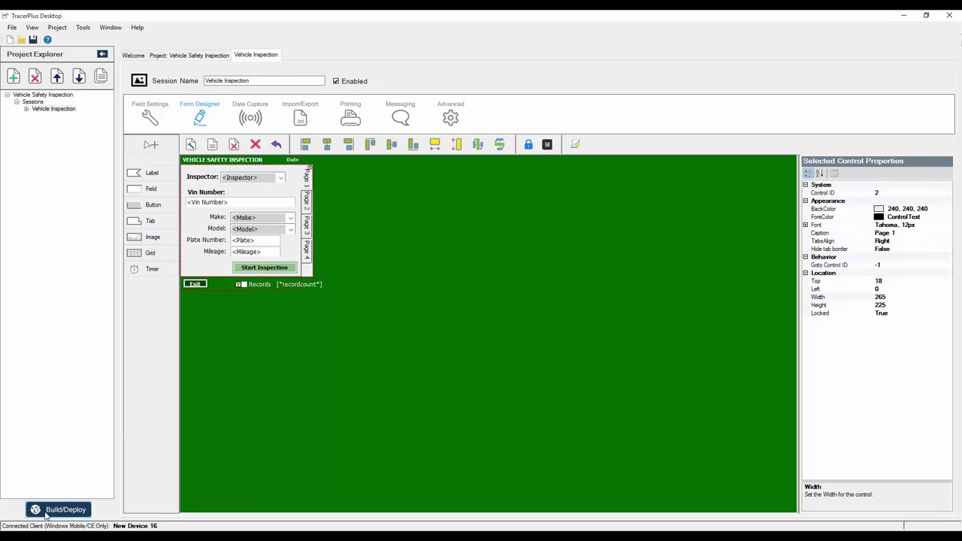
Build and deploy the project to the connected Windows Mobile client, with the MyMobiler device view alongside, and close the deployment options
left_click(45, 513)
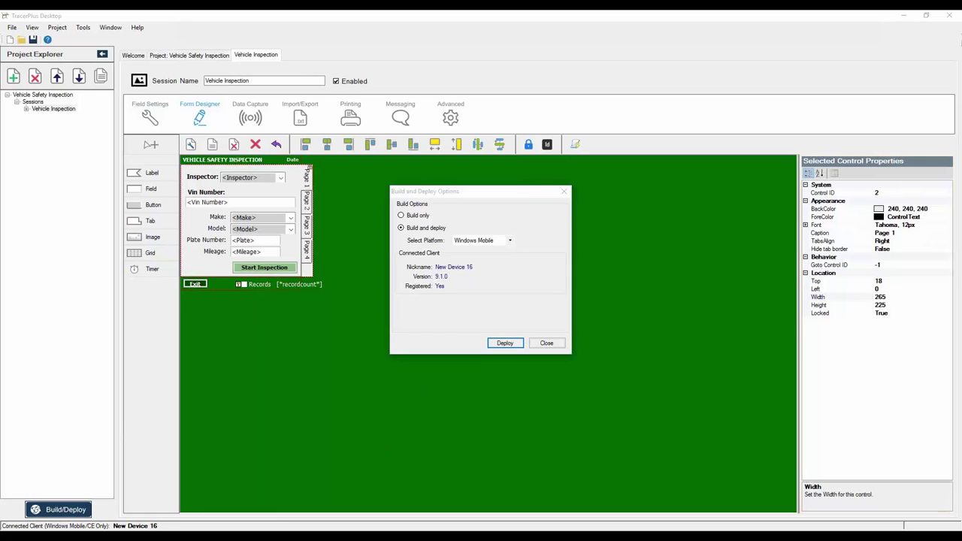
left_click_drag(939, 72, 742, 111)
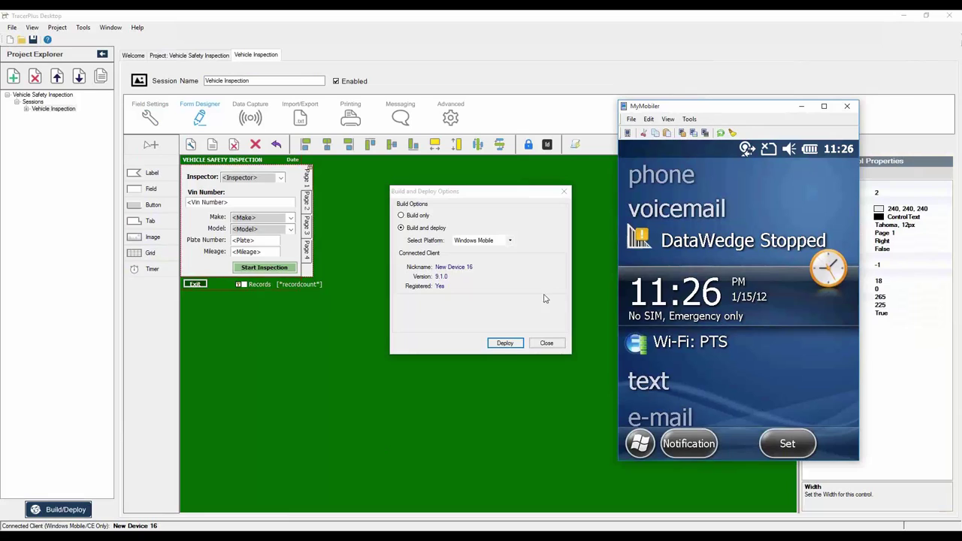
left_click(502, 342)
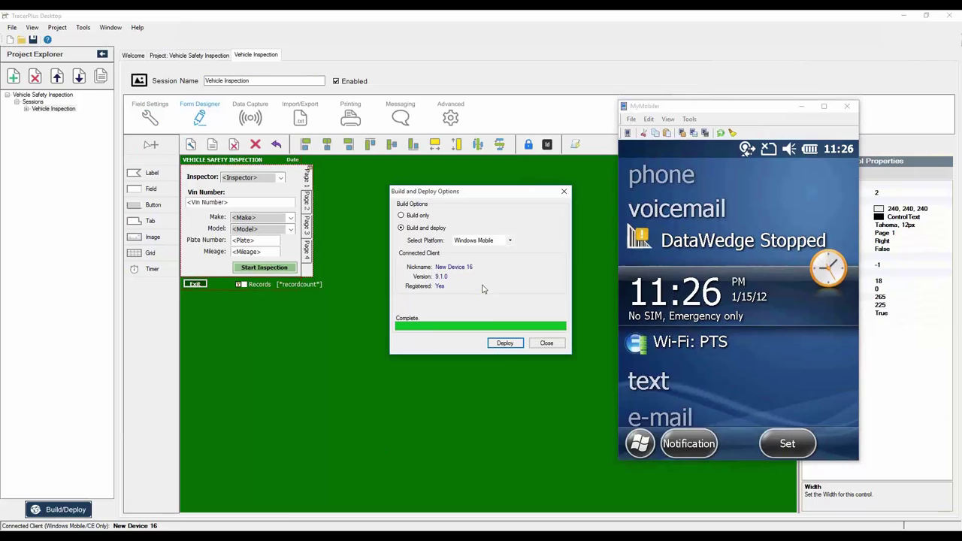
left_click(546, 343)
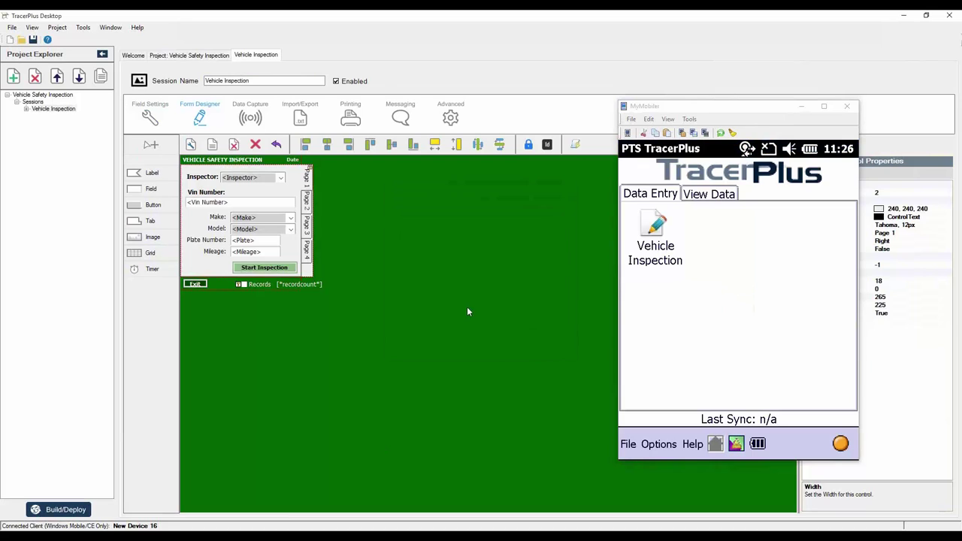
In MyMobiler, open the Vehicle Inspection form, check the Inspector choices without selecting one, and start the inspection
left_click(653, 233)
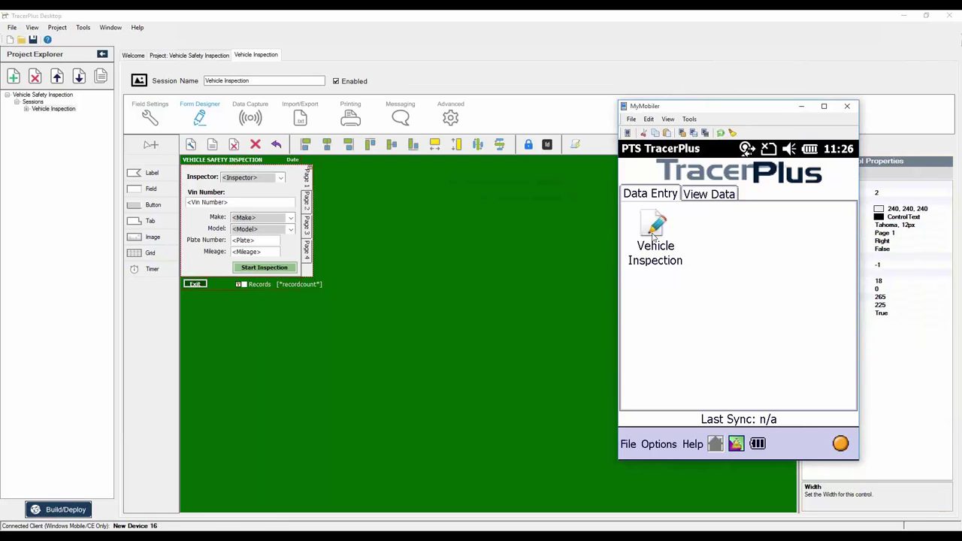
left_click(653, 233)
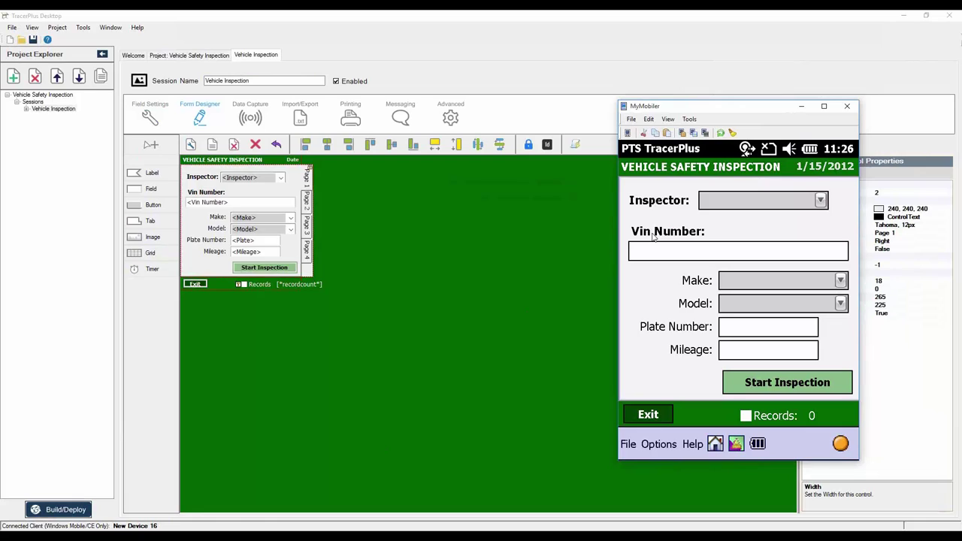
left_click(820, 201)
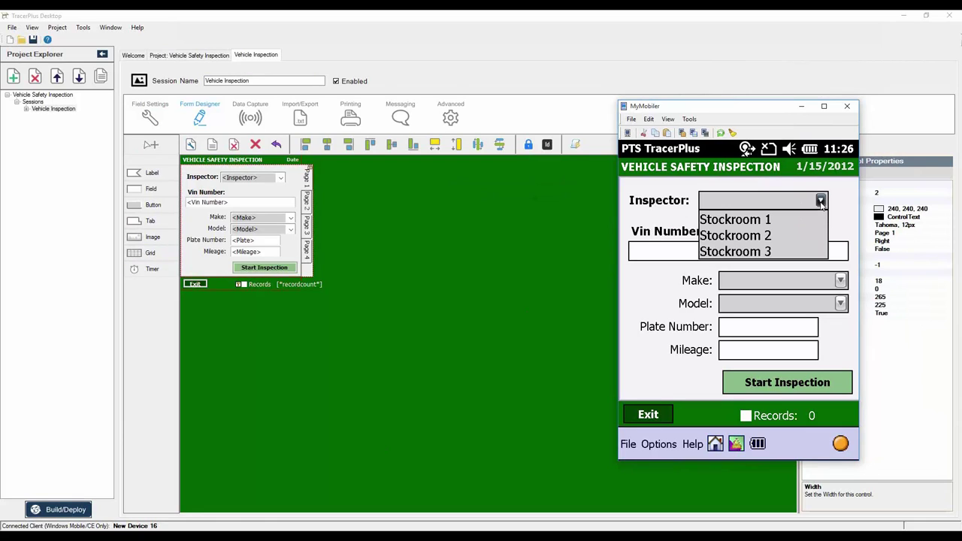
left_click(819, 202)
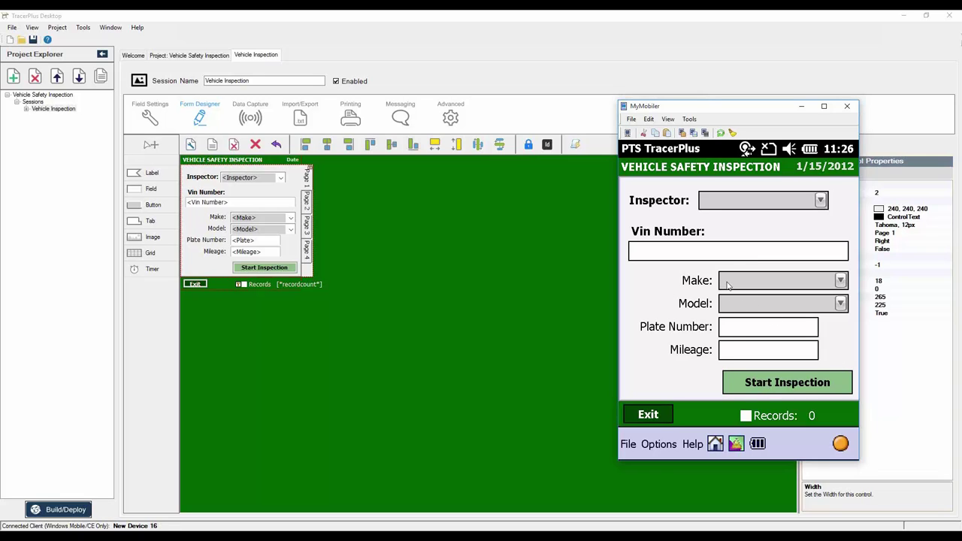
left_click(769, 392)
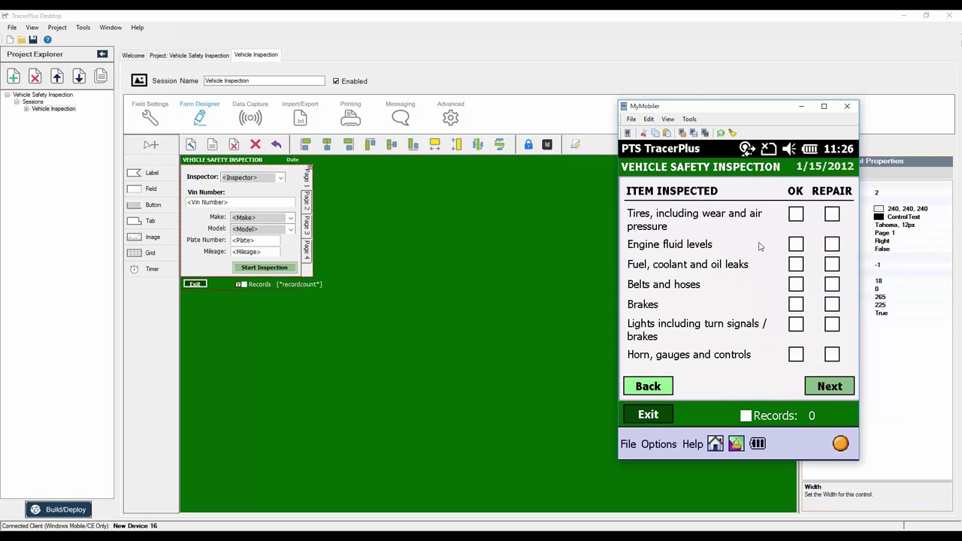
Mark tires, engine fluid levels and fuel/coolant/oil leaks as OK, belts, brakes and lights as REPAIR, and continue to the next checklist page
left_click(795, 217)
left_click(795, 244)
left_click(795, 264)
left_click(831, 285)
left_click(832, 305)
left_click(832, 324)
left_click(830, 385)
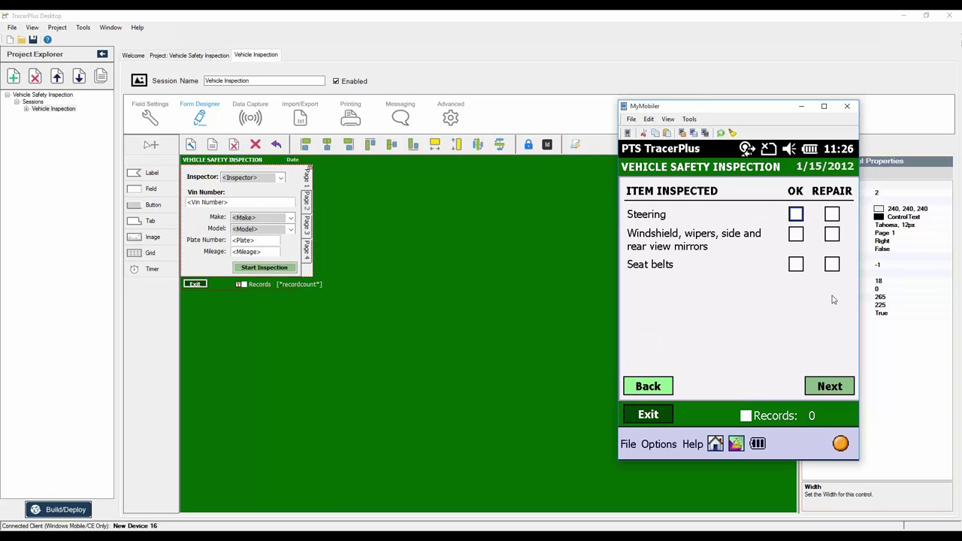
Mark steering, windshield/wipers/mirrors and seat belts as OK and continue to the comments and photos page
left_click(795, 215)
left_click(795, 233)
left_click(795, 263)
left_click(828, 386)
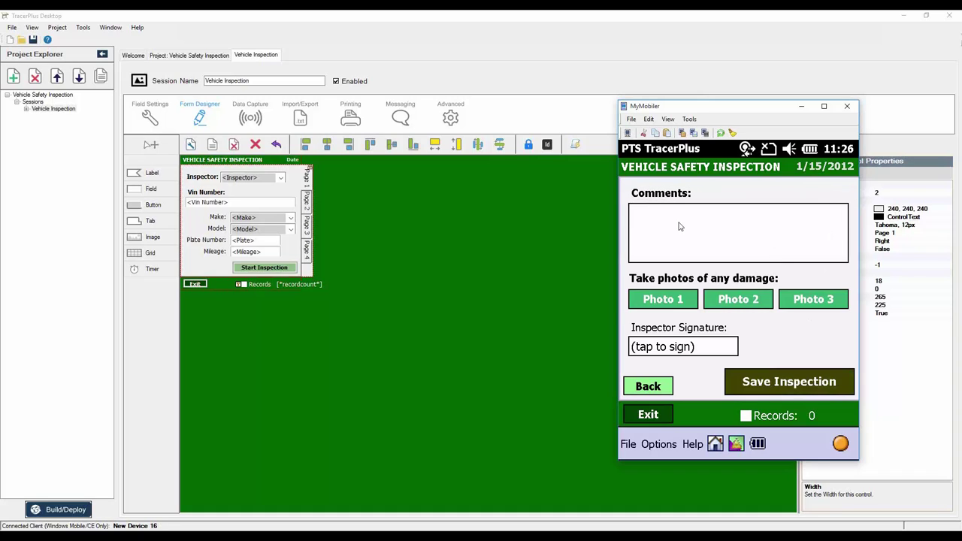
Open the Photo 1 capture screen, return without taking a picture, and go to the Inspector Signature field
left_click(663, 304)
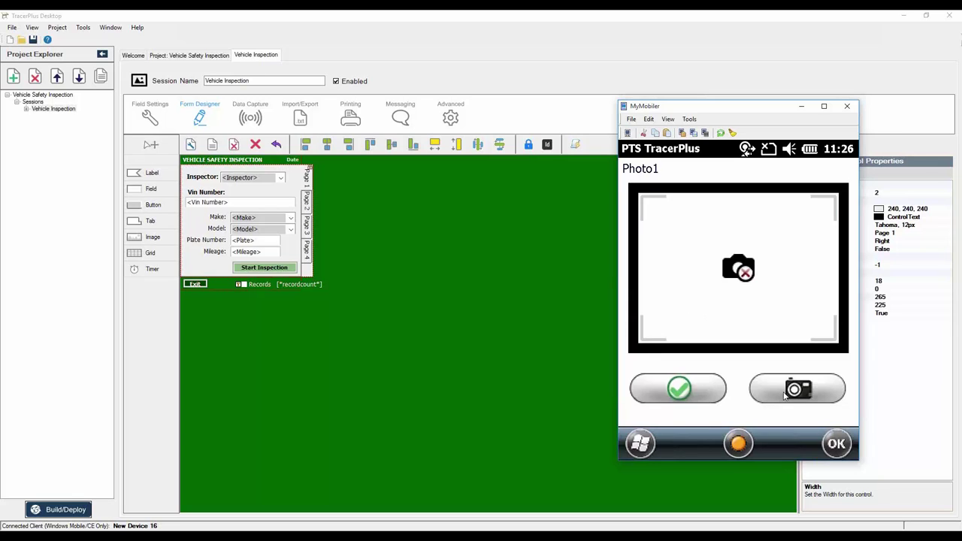
left_click(657, 403)
left_click(655, 348)
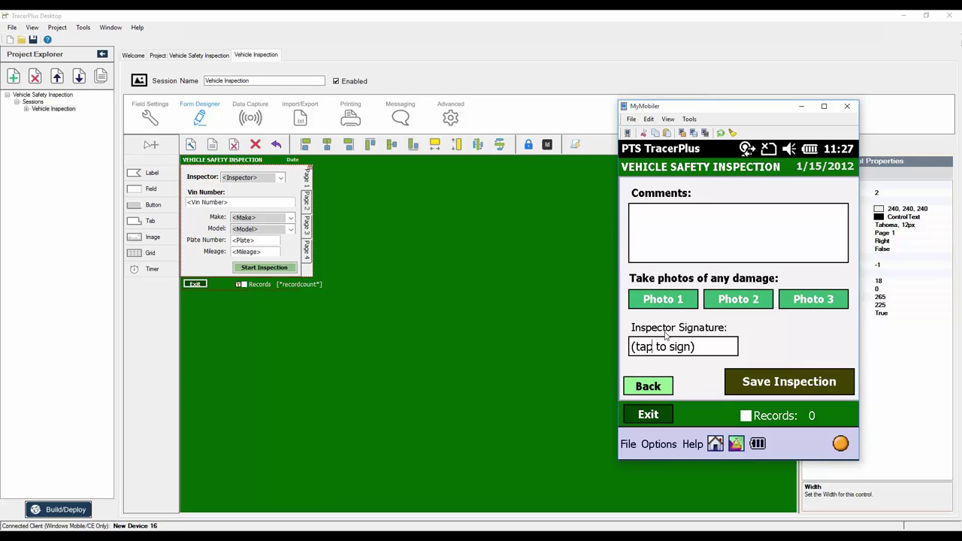
Go back one checklist page, exit the inspection without saving the current record, and minimize MyMobiler
left_click(641, 387)
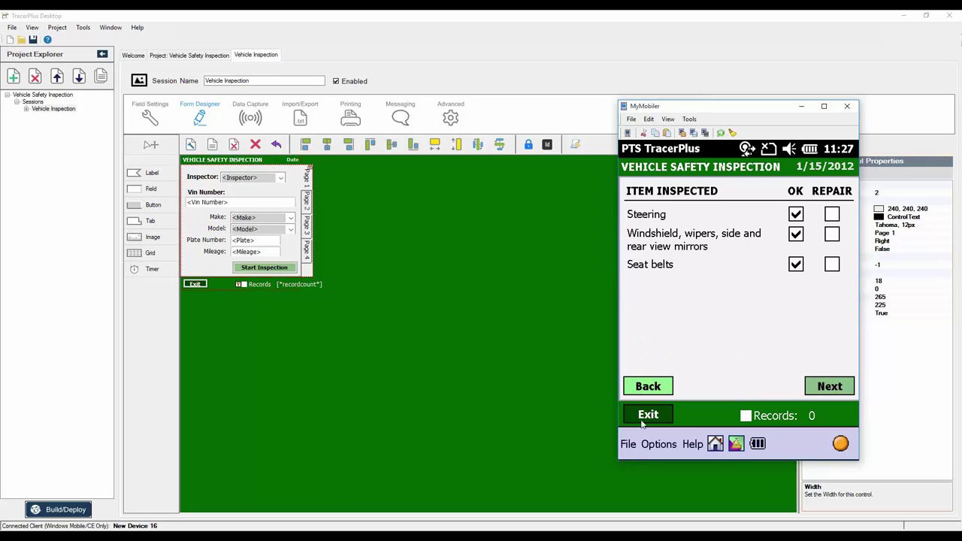
left_click(644, 422)
left_click(745, 323)
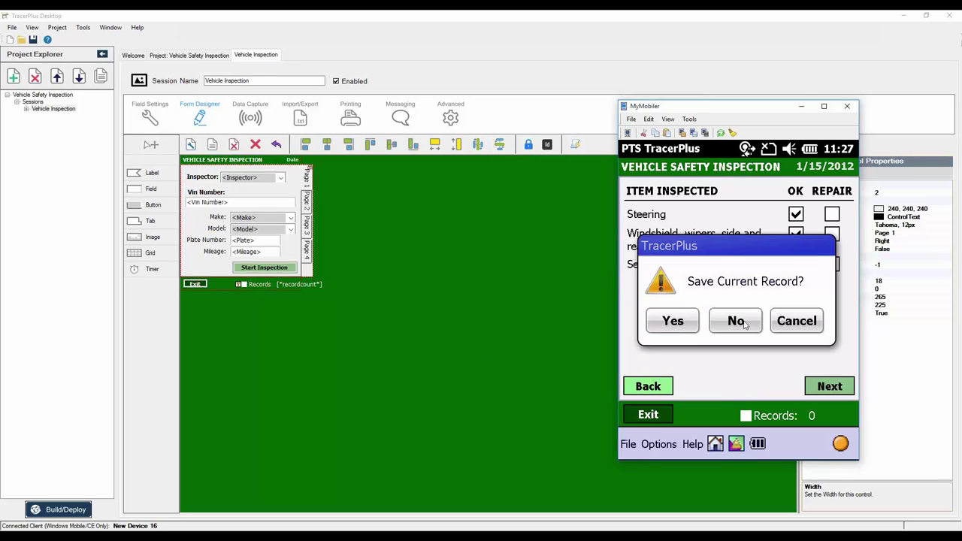
left_click(801, 106)
Review the form's Auto Scale Form To Fit Screen property and resize the form to 800px by 1190px, automatically scaling it to match
left_click(427, 303)
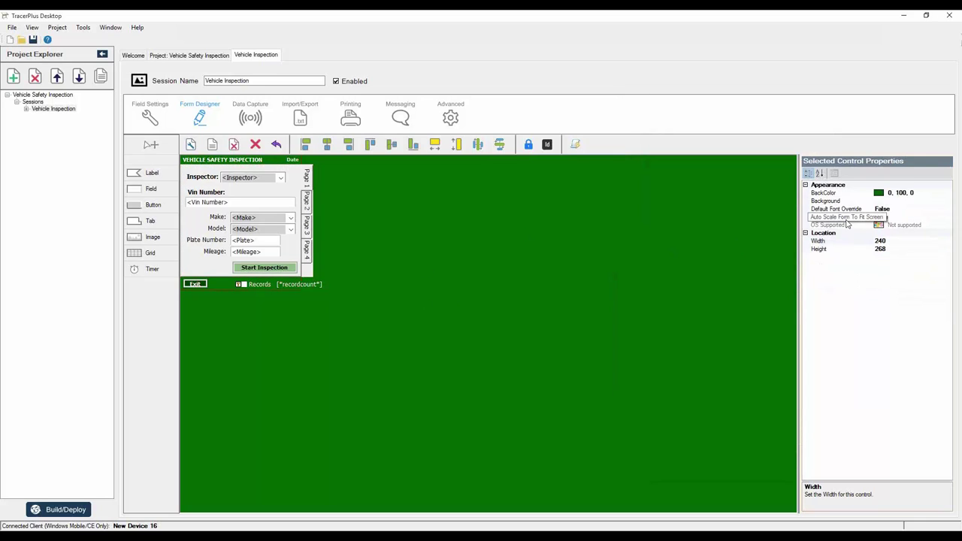
left_click(891, 218)
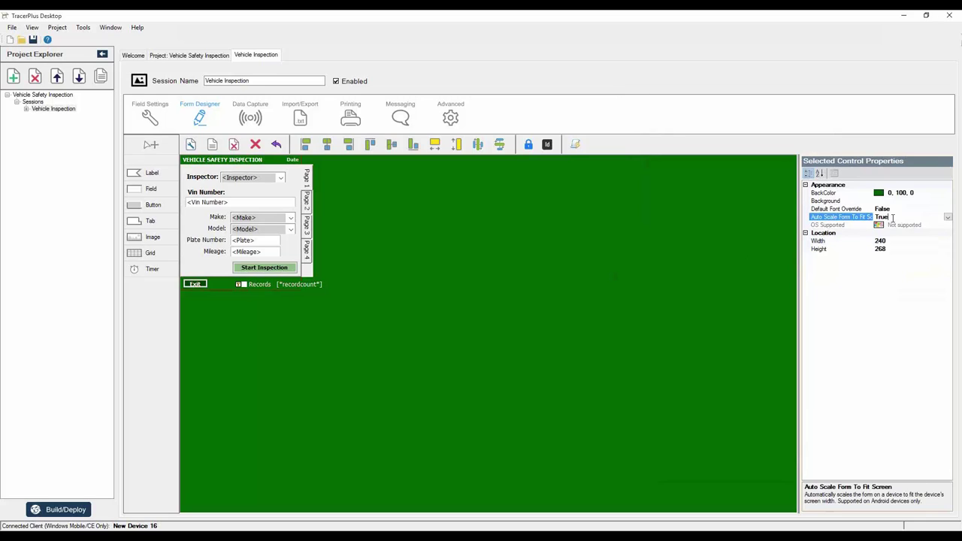
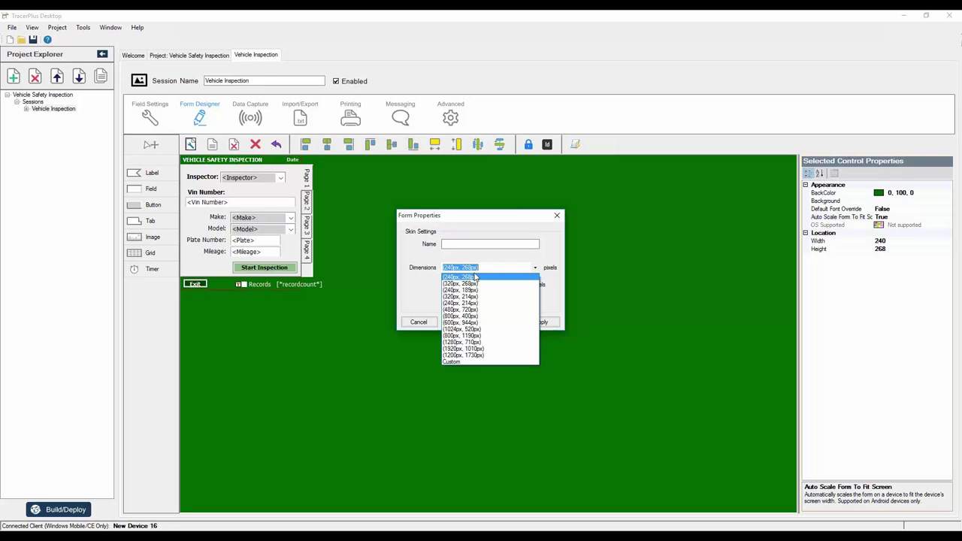
left_click(460, 336)
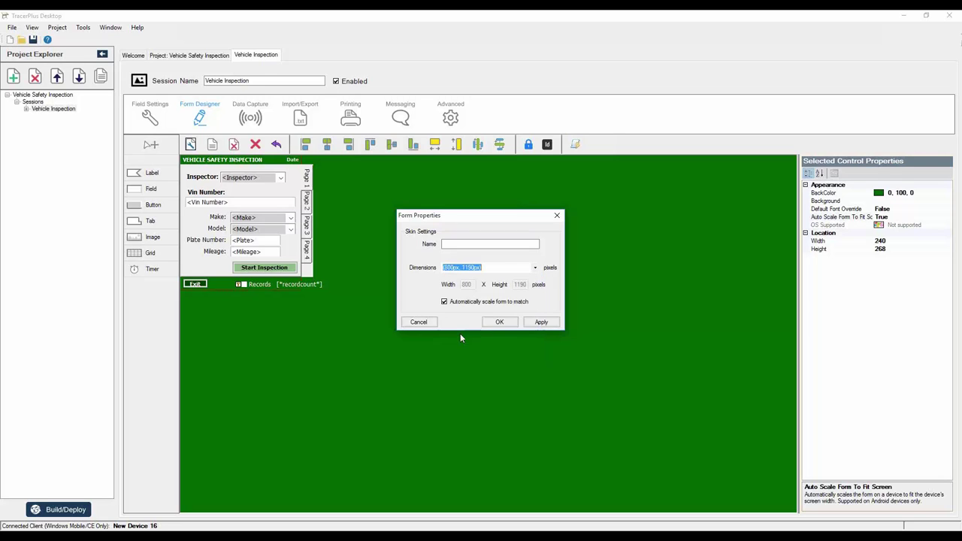
left_click(541, 322)
left_click(509, 323)
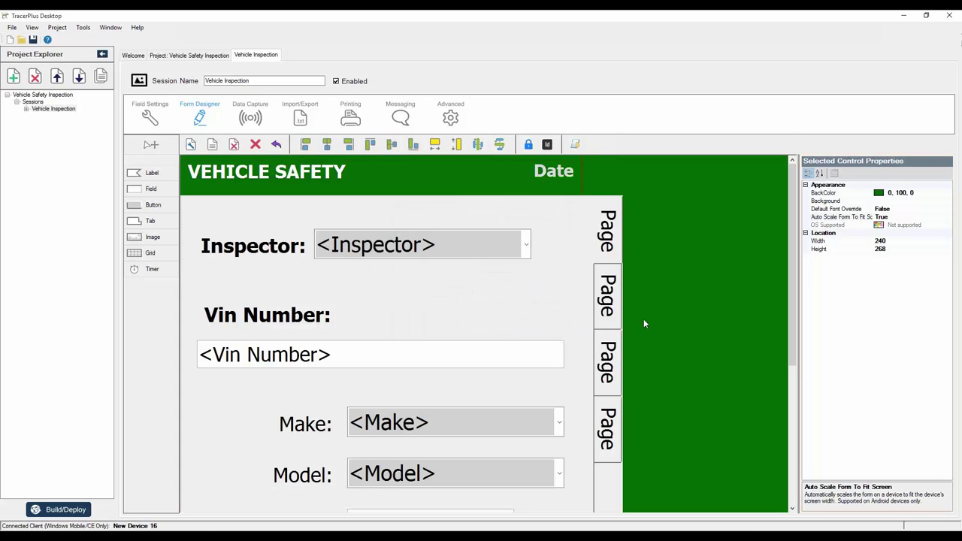
scroll(655, 321, "down", 3)
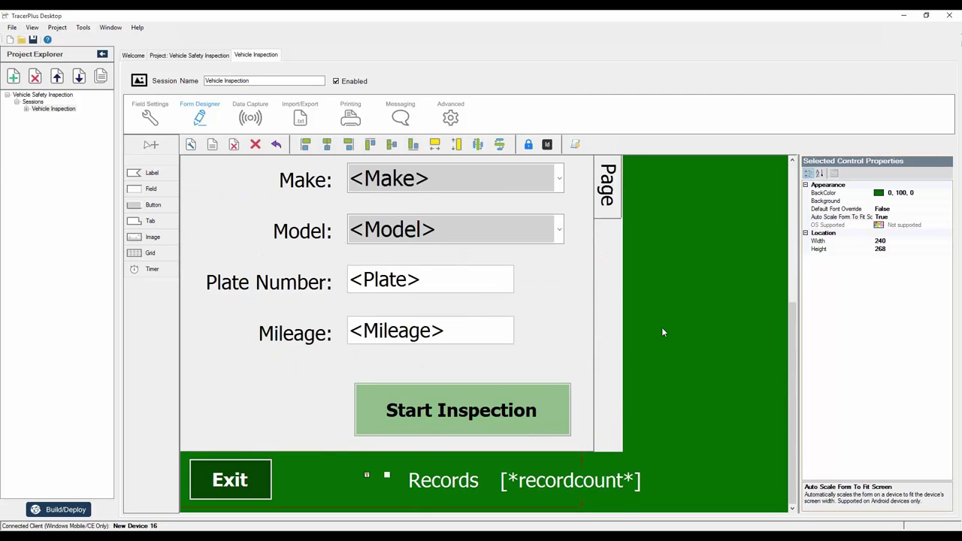
scroll(661, 327, "up", 3)
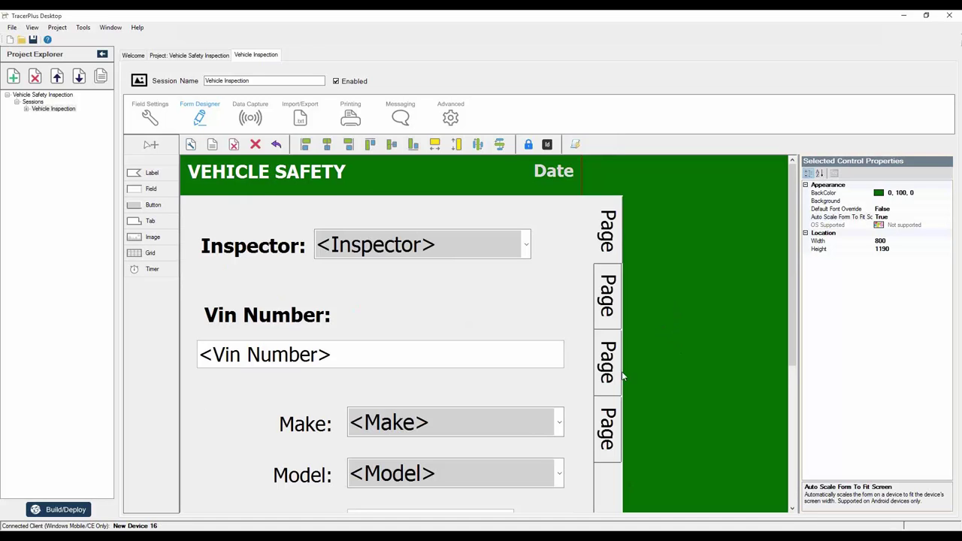
Switch to the browser showing the TracerPlus website and open its Compatible Hardware support page
mouse_move(355, 536)
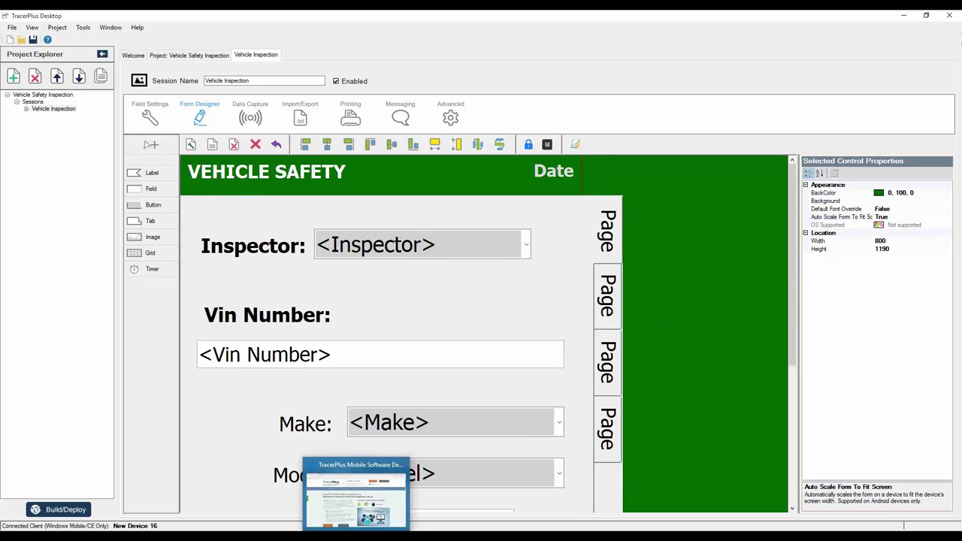
left_click(355, 536)
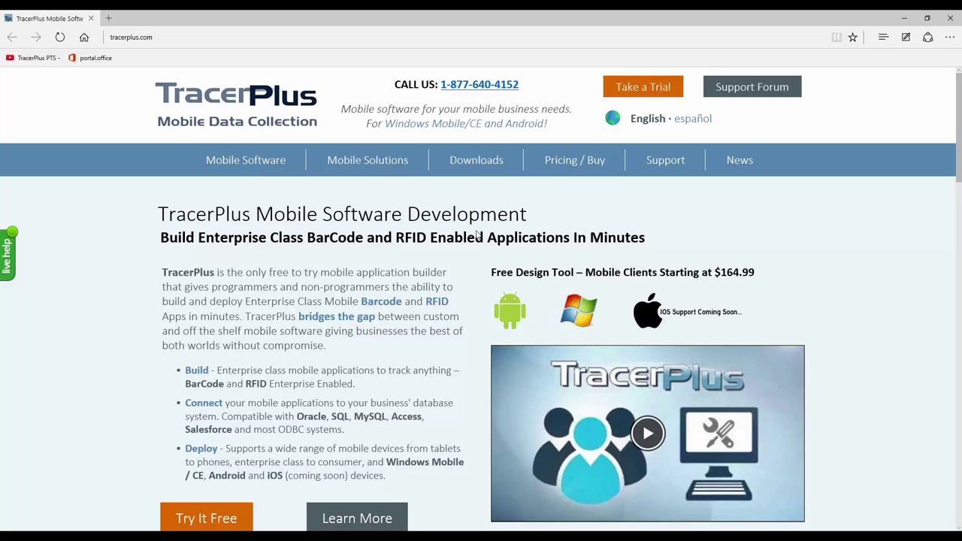
mouse_move(638, 176)
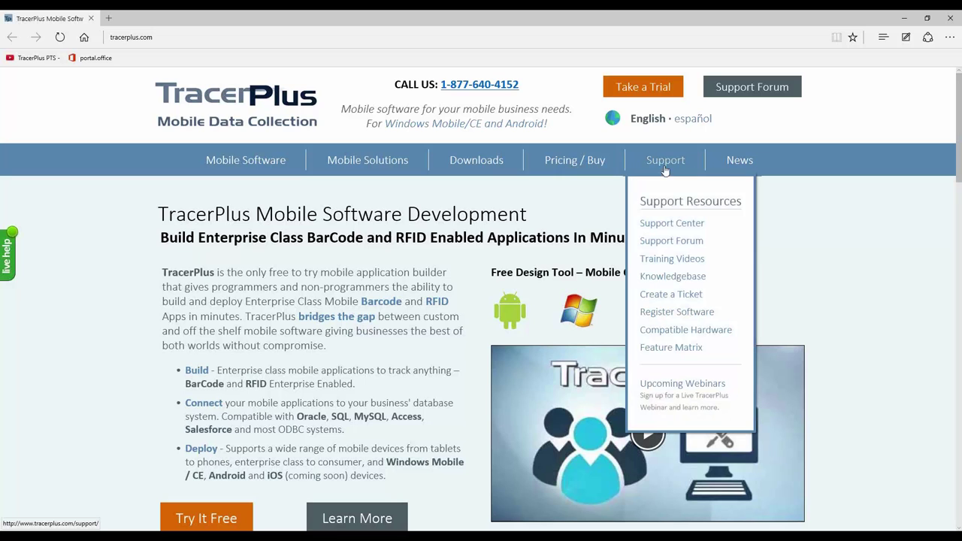
left_click(661, 332)
Examine the device models, operating systems, screen sizes and notes in the Windows Mobile, CE and Android Compatibility List
scroll(504, 327, "down", 5)
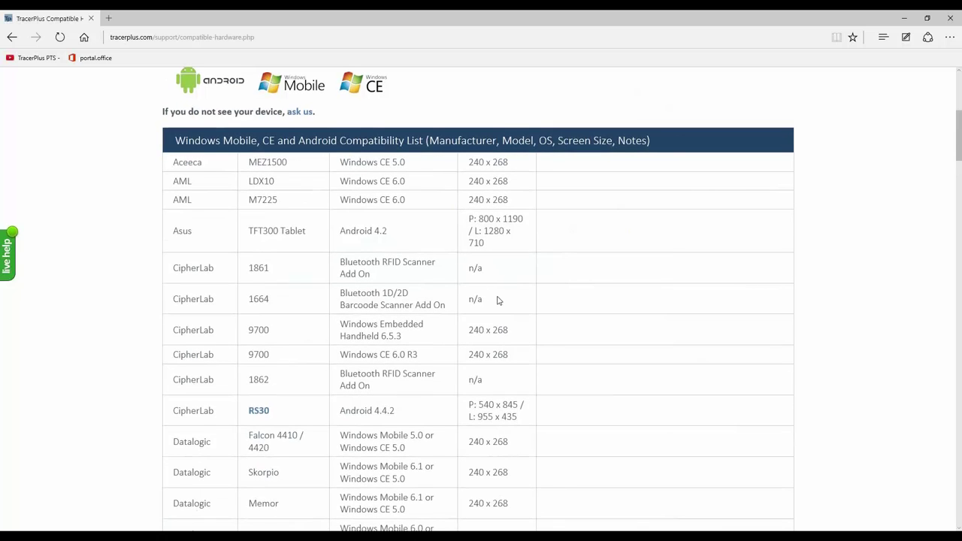
scroll(497, 308, "up", 3)
scroll(498, 312, "down", 1)
scroll(498, 313, "down", 2)
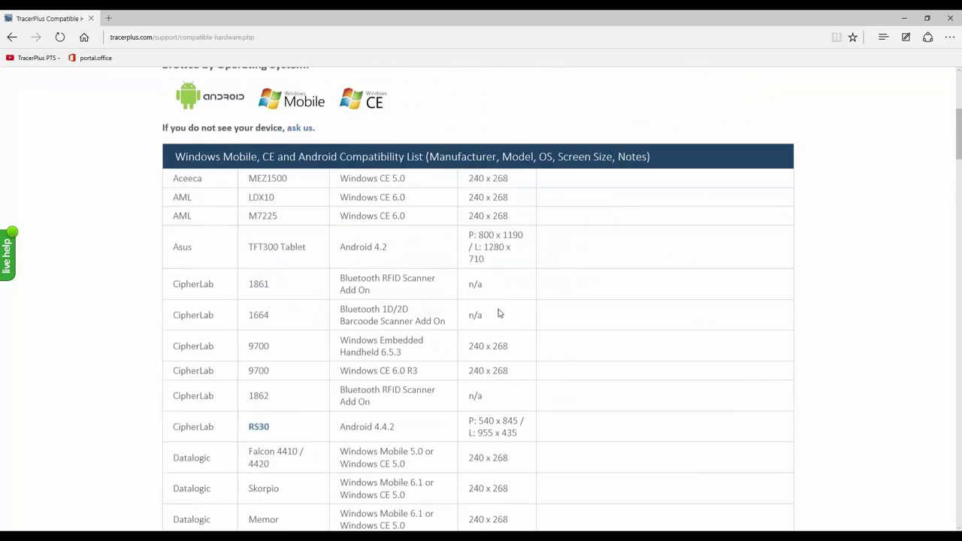
scroll(499, 313, "up", 3)
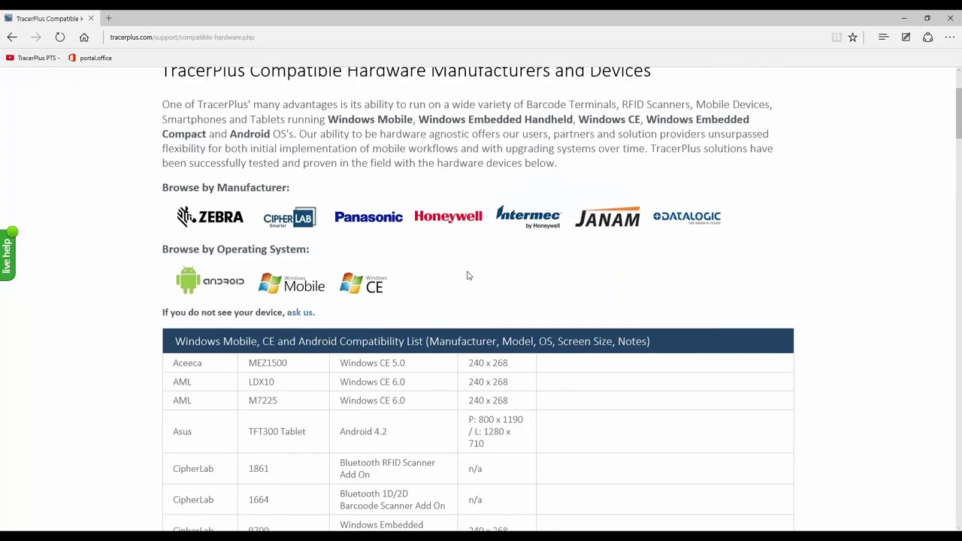
scroll(467, 276, "down", 3)
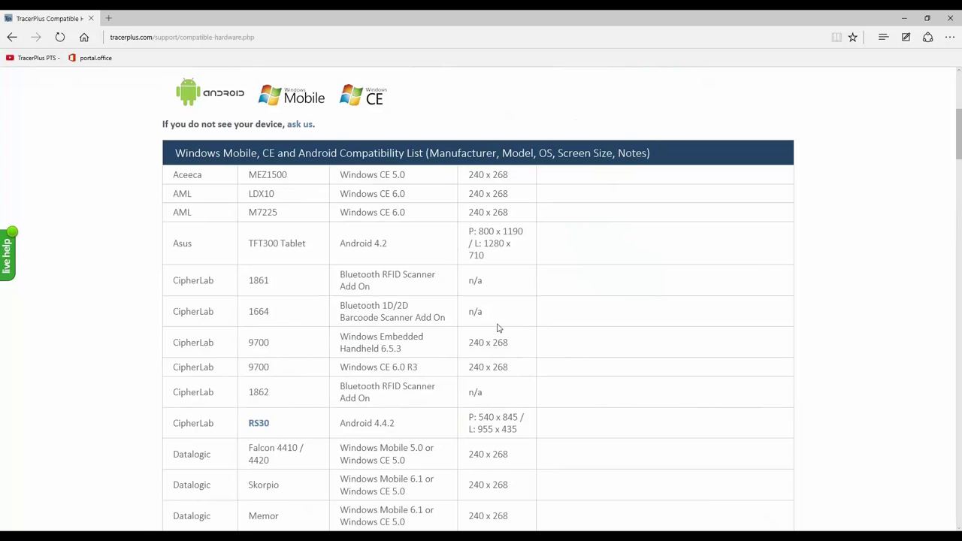
scroll(498, 335, "down", 3)
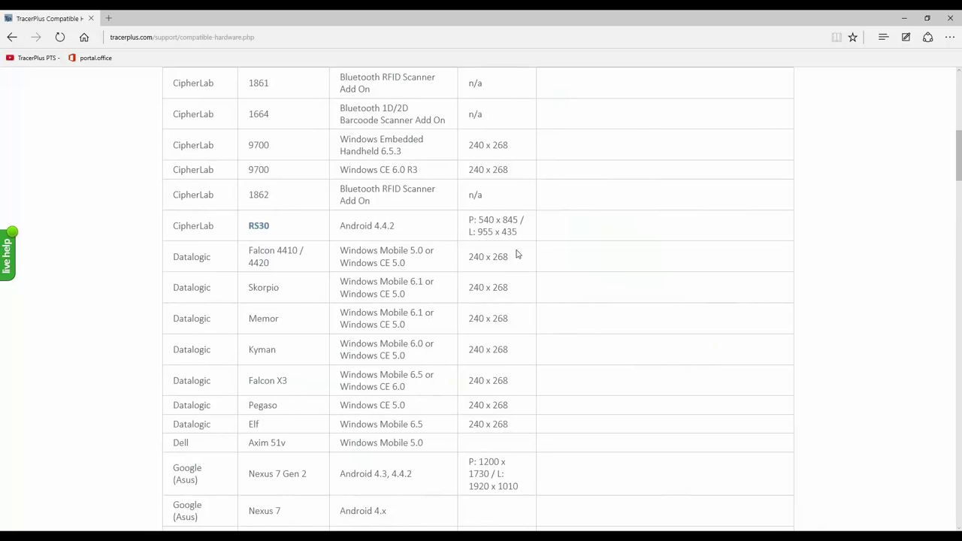
scroll(535, 297, "down", 3)
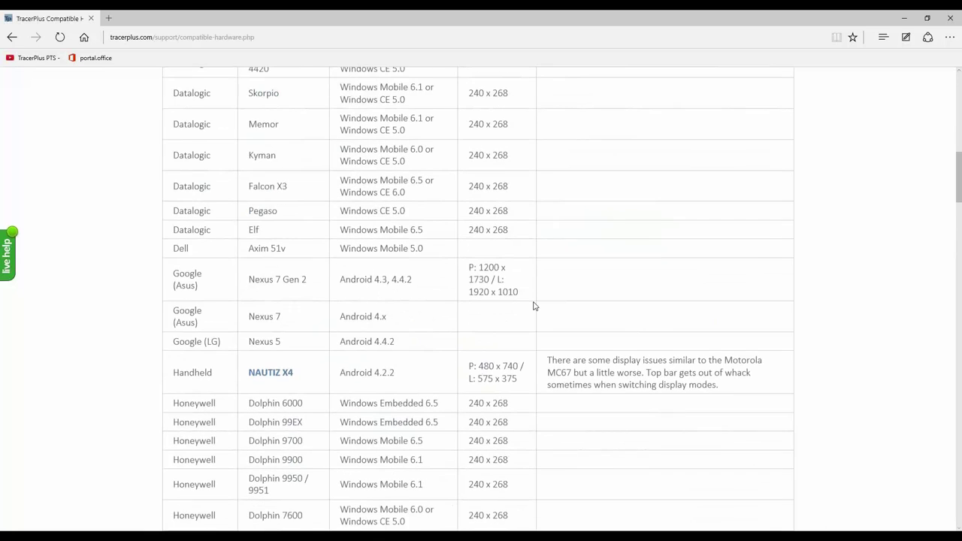
scroll(534, 306, "down", 5)
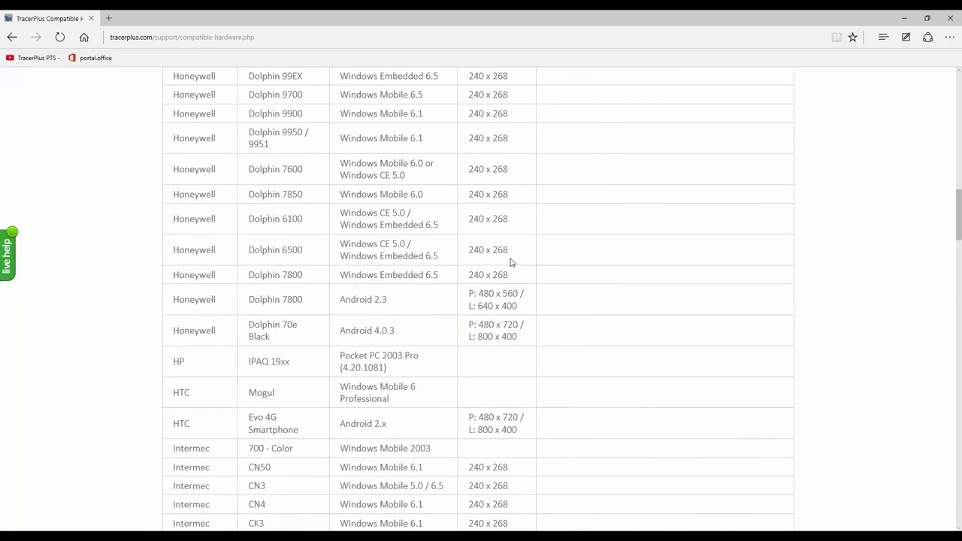
scroll(509, 256, "down", 1)
scroll(511, 257, "down", 2)
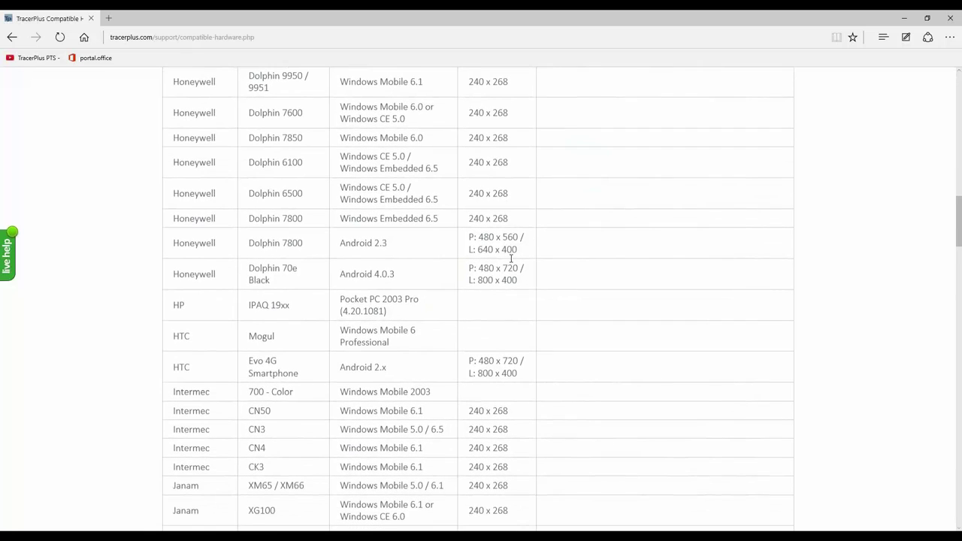
scroll(511, 261, "down", 2)
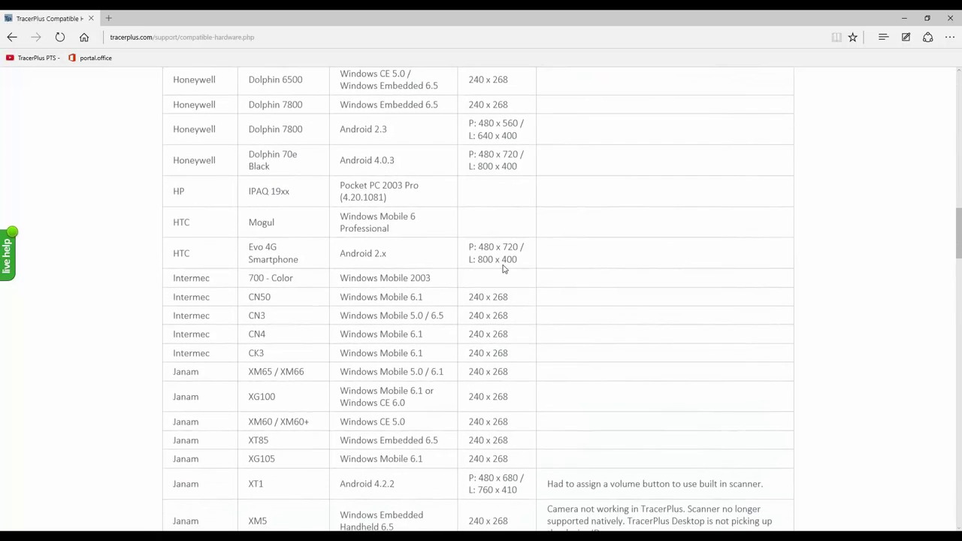
scroll(503, 265, "down", 2)
scroll(501, 263, "down", 1)
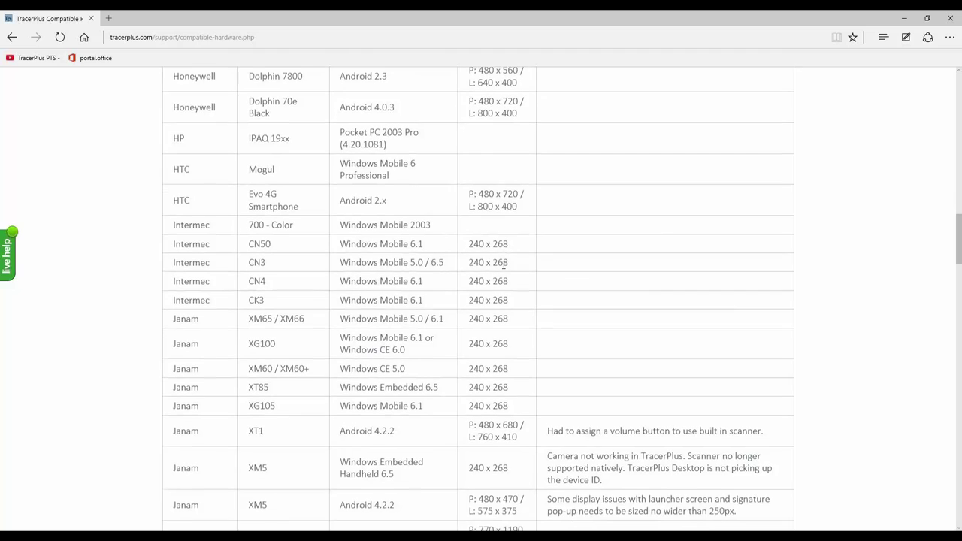
scroll(489, 283, "up", 5)
scroll(486, 287, "up", 15)
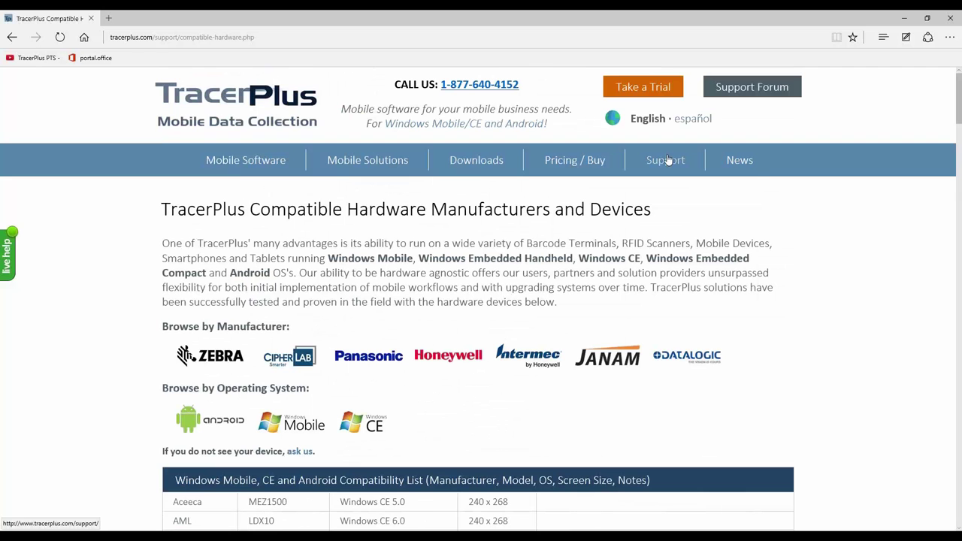
mouse_move(667, 161)
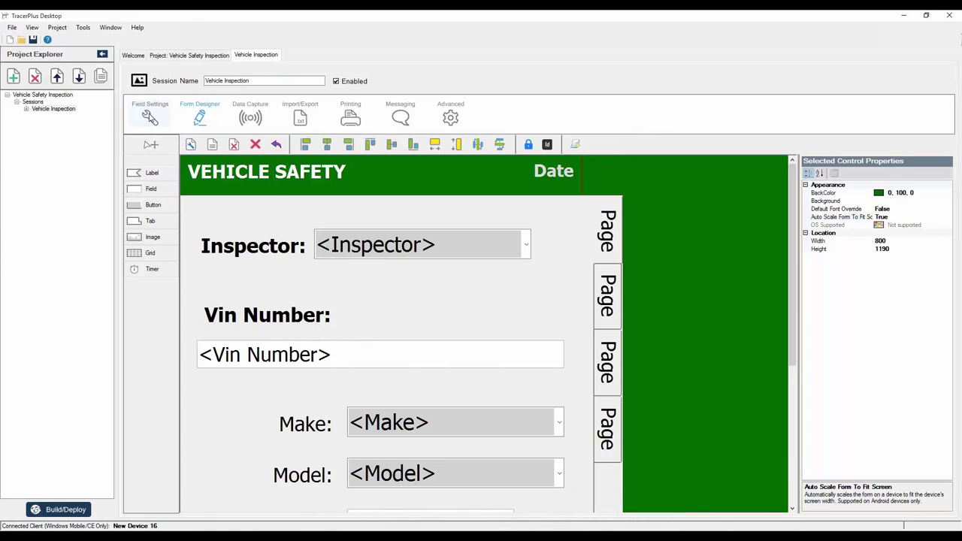
Switch back to TracerPlus Desktop and create a new project, discarding the changes to the Vehicle Safety Inspection project
left_click(136, 58)
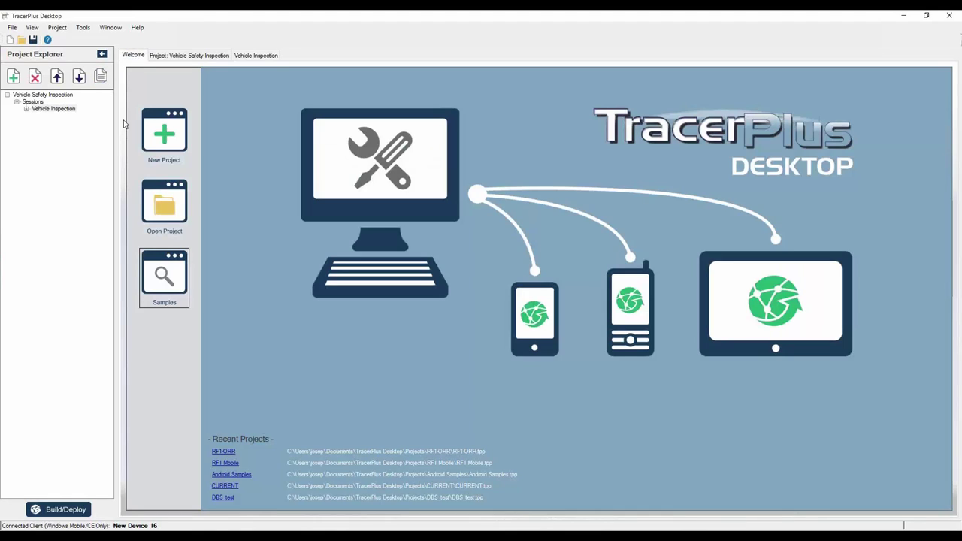
left_click(166, 144)
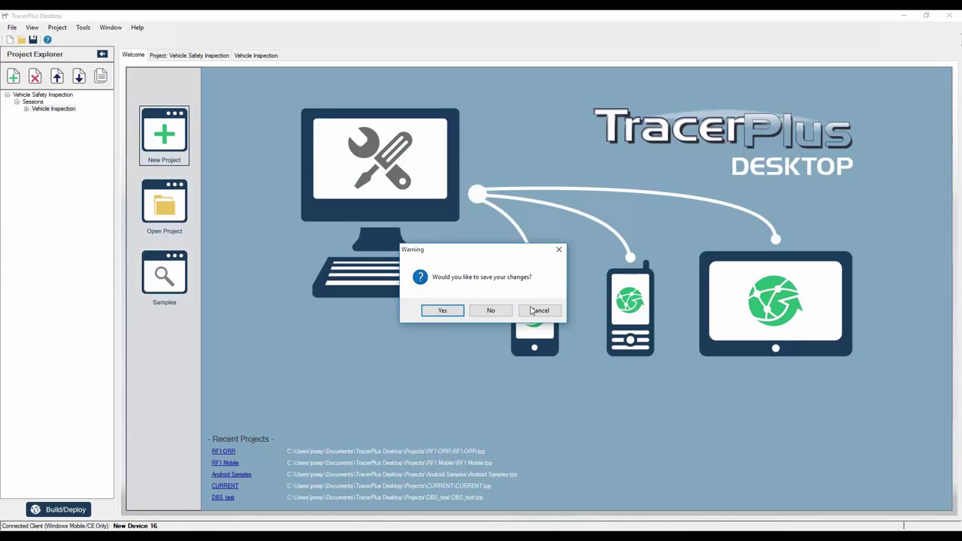
left_click(491, 311)
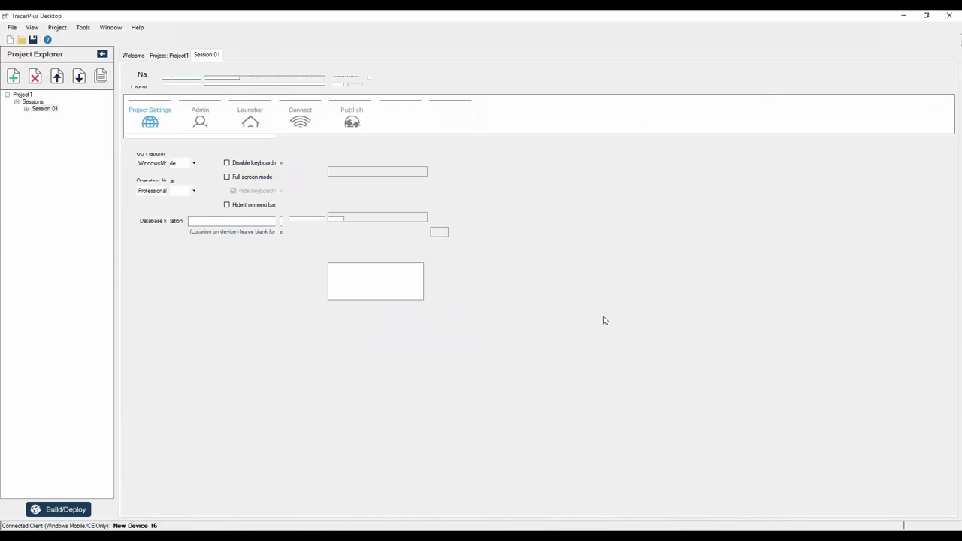
Rename the new project as "Asset Tracker" in its project settings
left_click(173, 56)
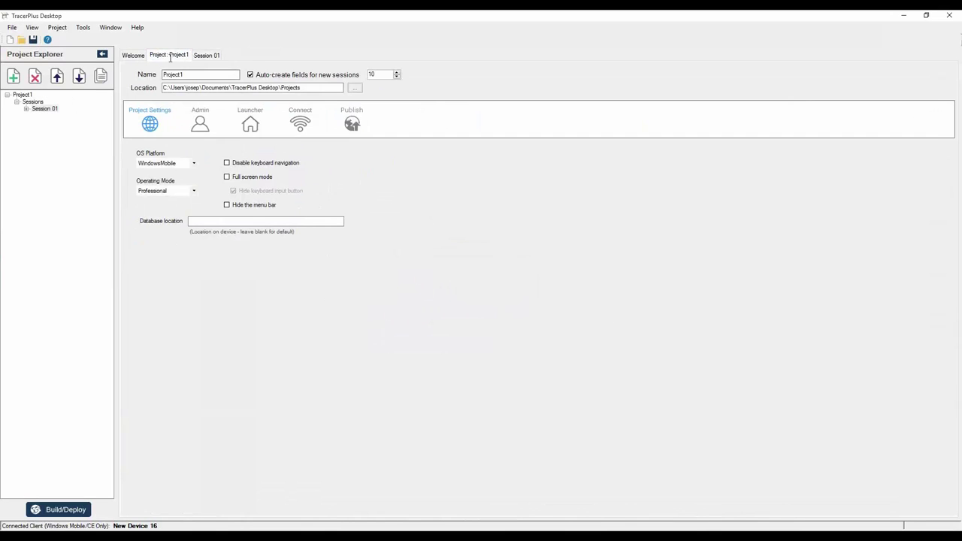
left_click(200, 75)
left_click_drag(199, 74, 162, 75)
type("Asset Tracker")
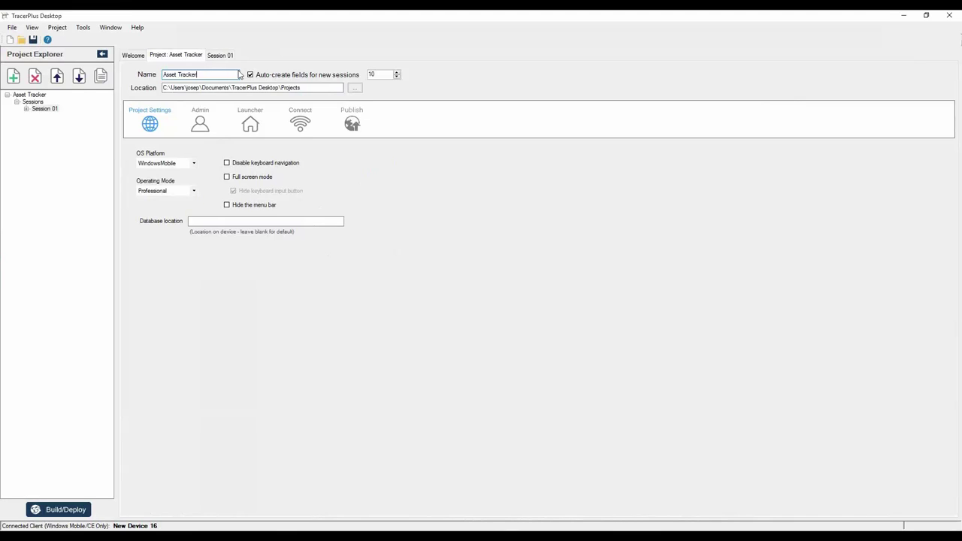
key("Tab")
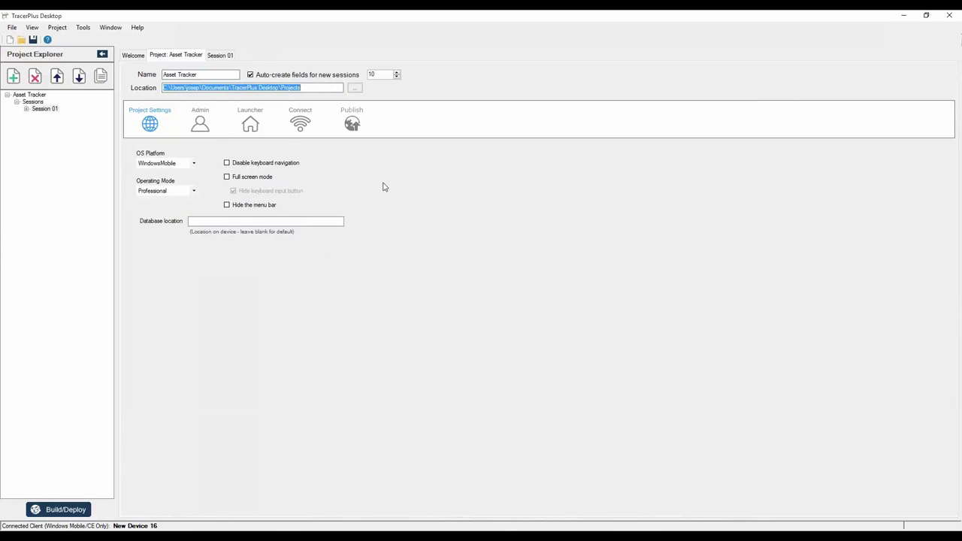
Check the OS Platform and Operating Mode choices, keeping WindowsMobile and Professional
left_click(195, 163)
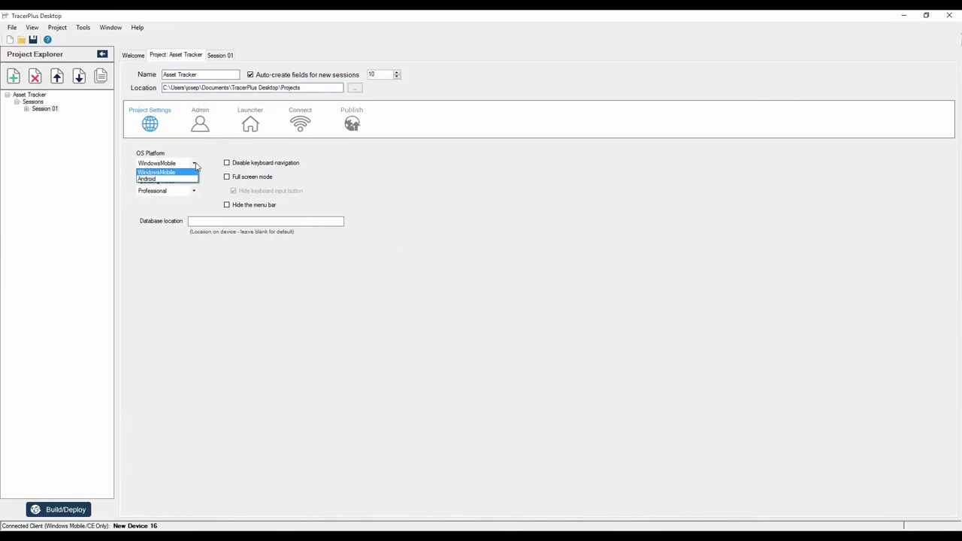
left_click(447, 186)
left_click(193, 190)
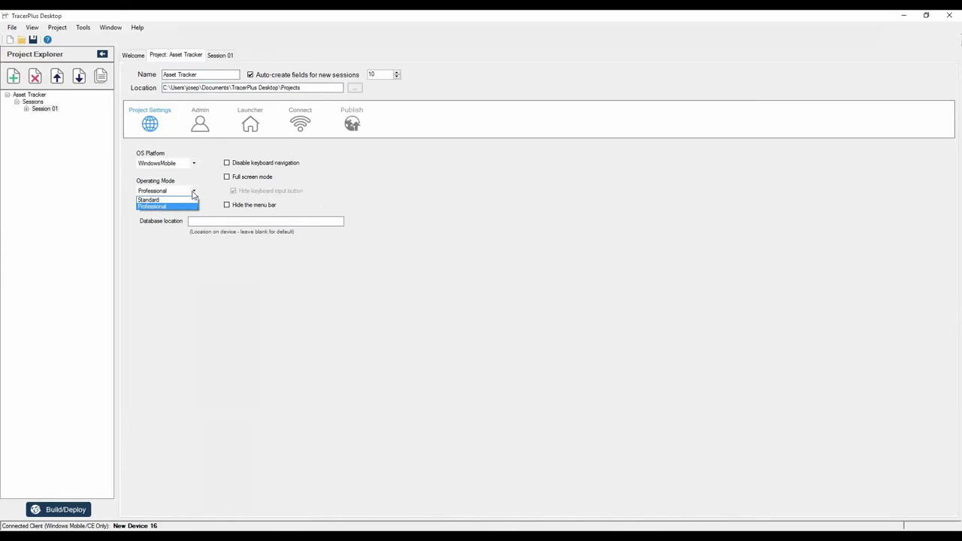
left_click(396, 192)
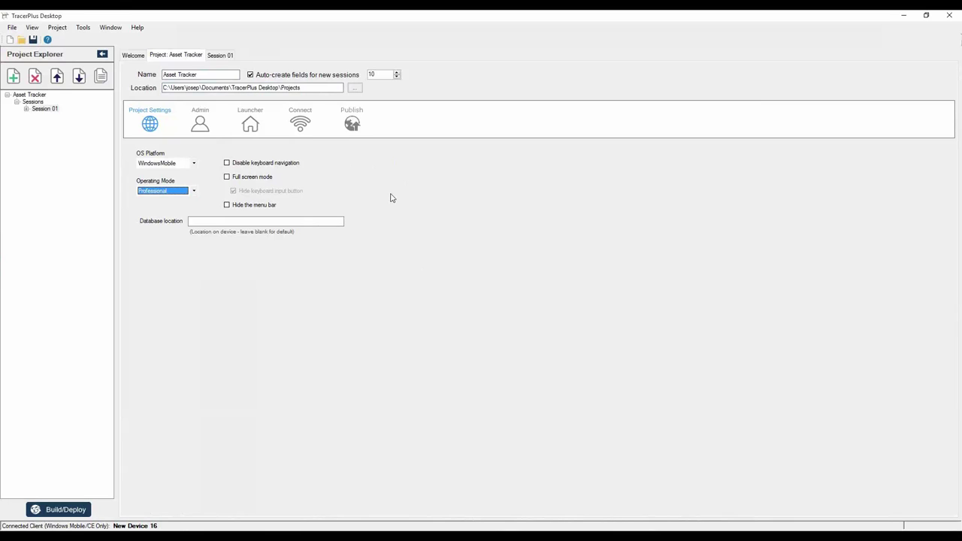
Review the project's Admin and Launcher options, comparing Data Entry with View Data on the mirrored device and previewing the launcher without View Data
left_click(204, 128)
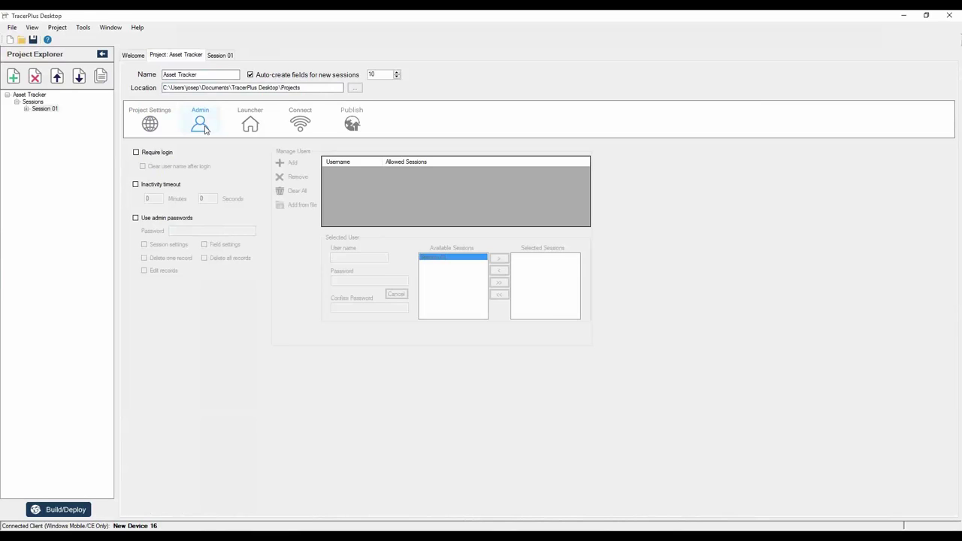
left_click(255, 126)
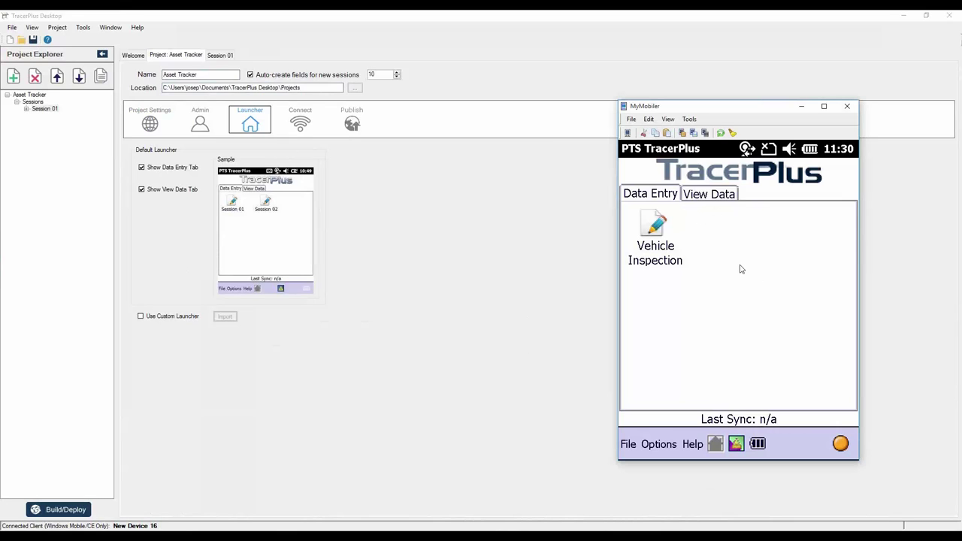
left_click(704, 197)
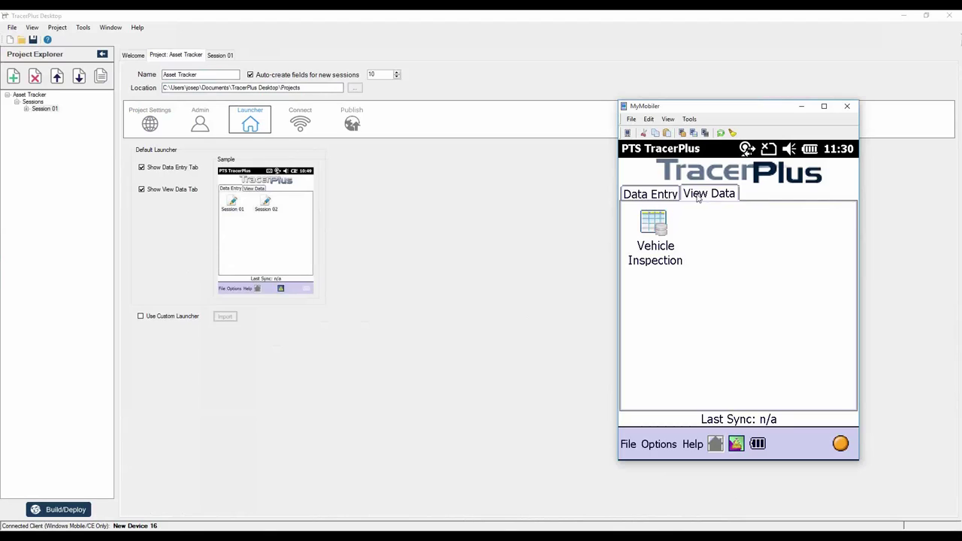
left_click(665, 195)
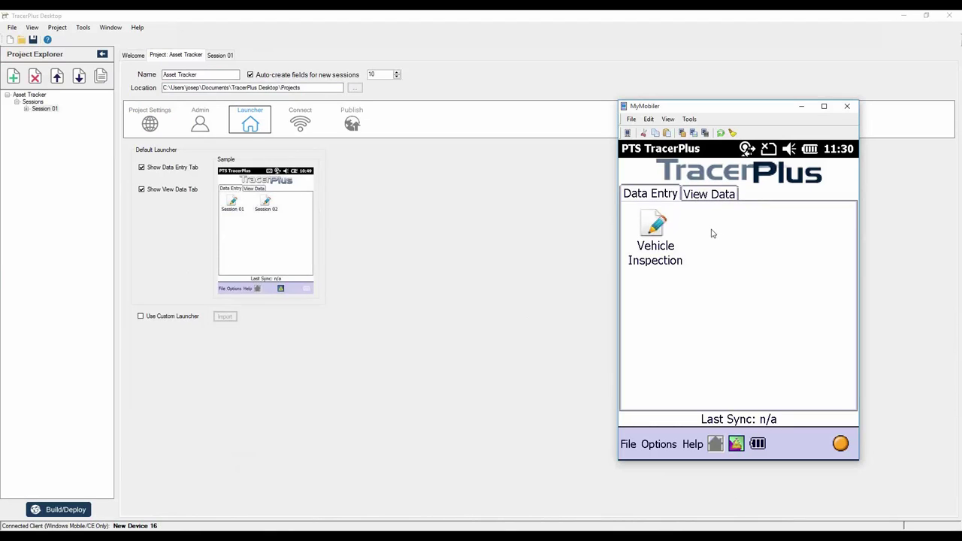
left_click(142, 191)
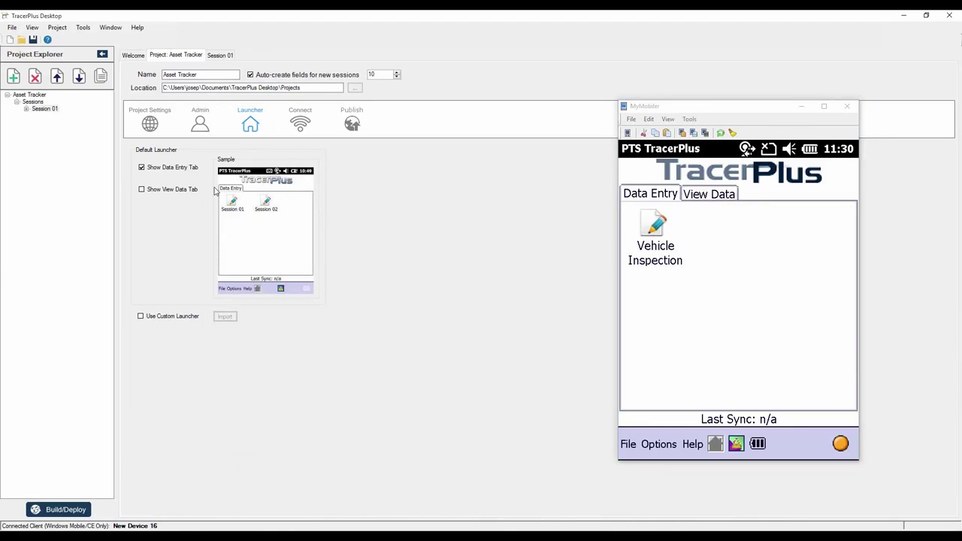
left_click(142, 190)
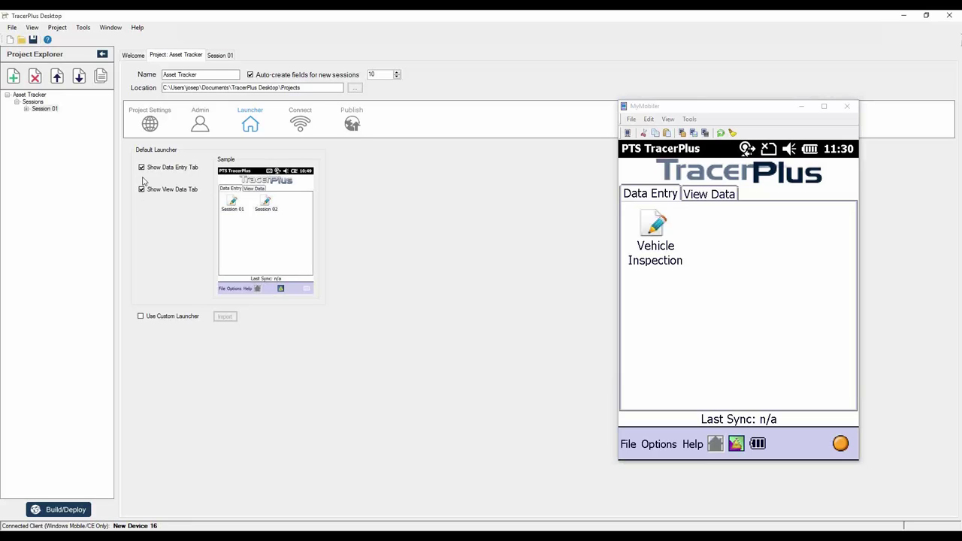
Review the Connect sync options and the Publish developer options, finishing back on the general project settings
left_click(298, 128)
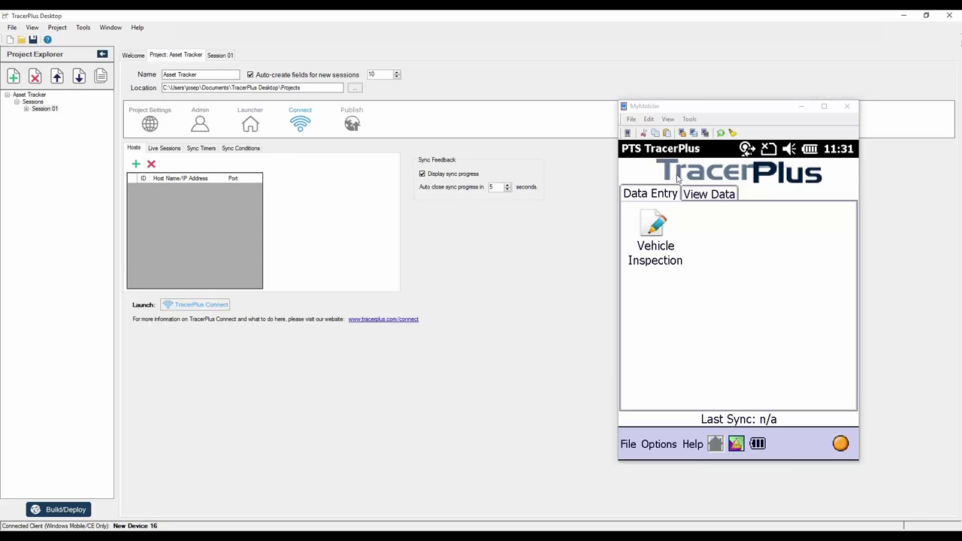
left_click(364, 130)
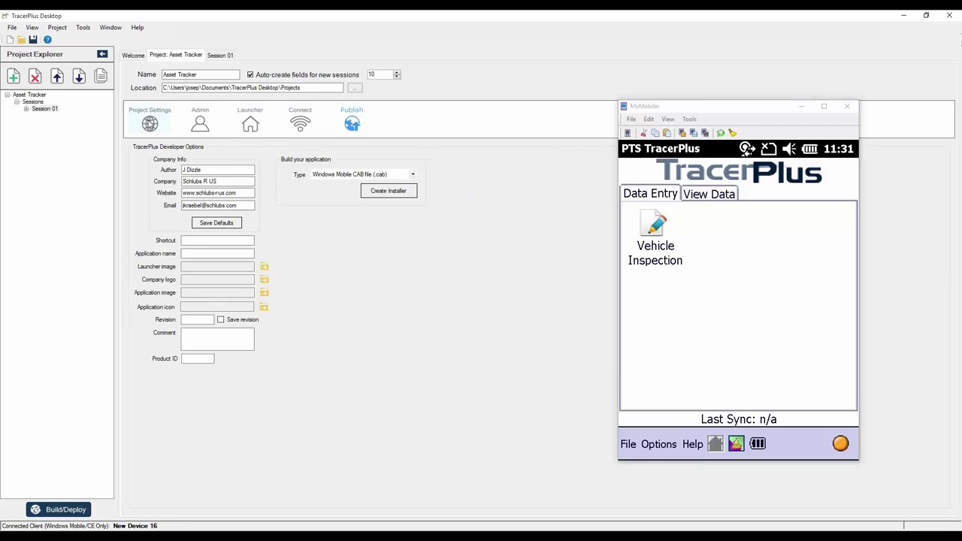
left_click(149, 123)
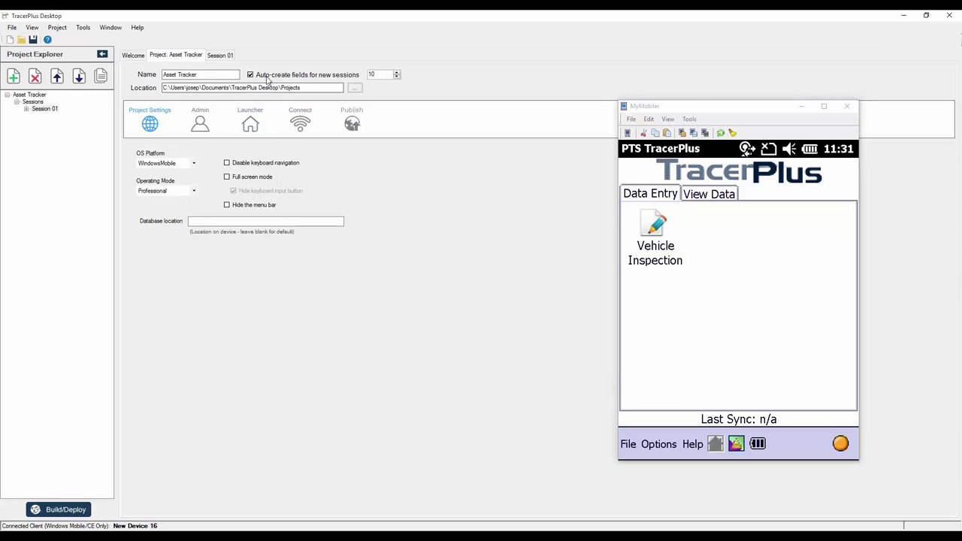
Add a second session to the Asset Tracker project, alongside Session 01
left_click(220, 57)
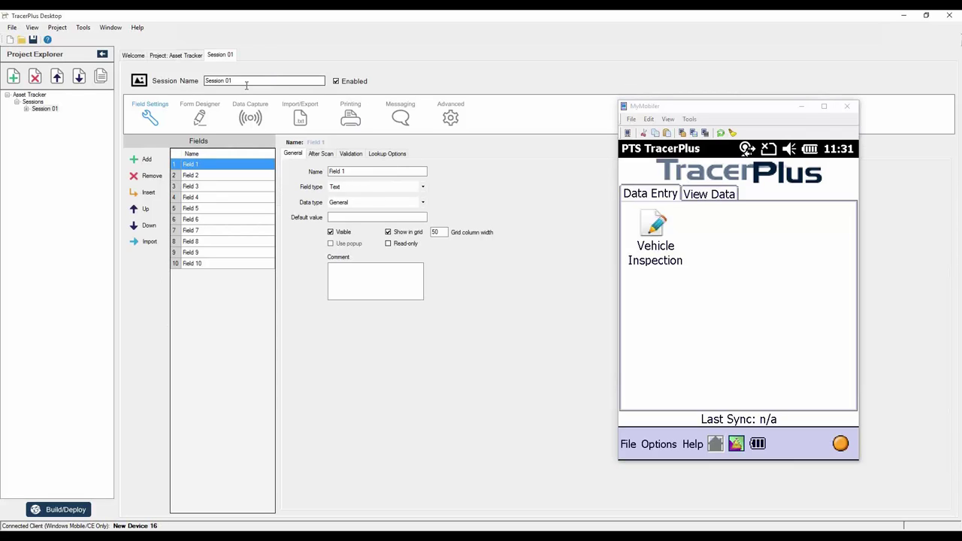
left_click(13, 77)
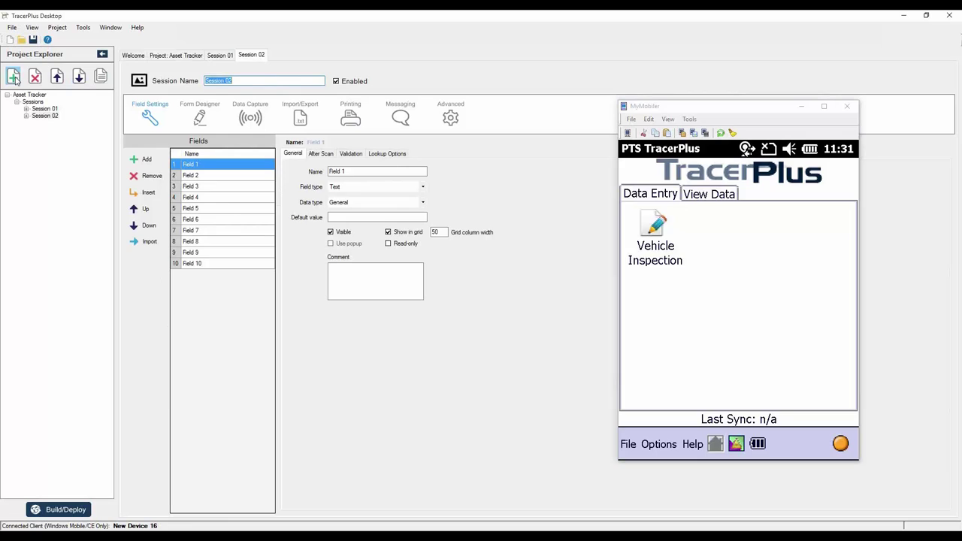
left_click(41, 116)
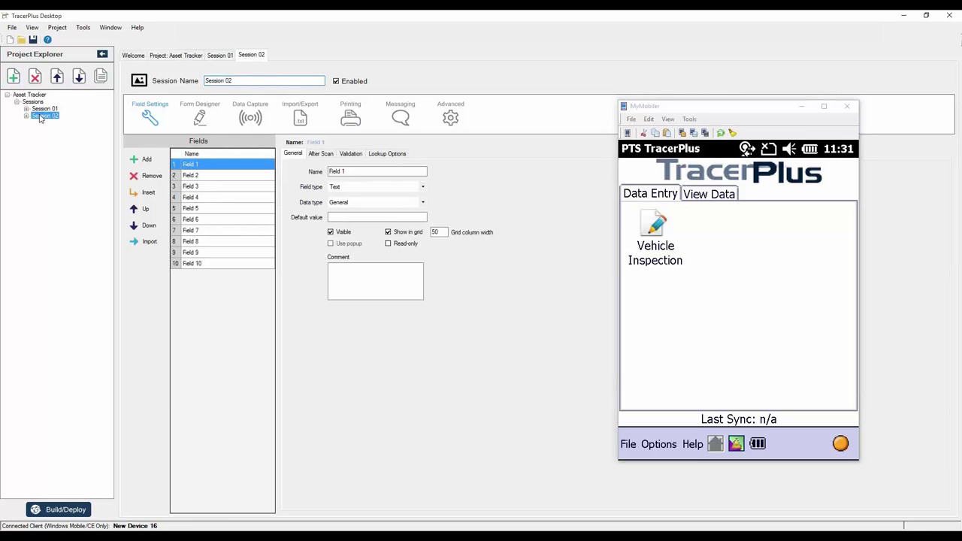
Rename the first session, Session 01, as "Asset Scan"
left_click(41, 109)
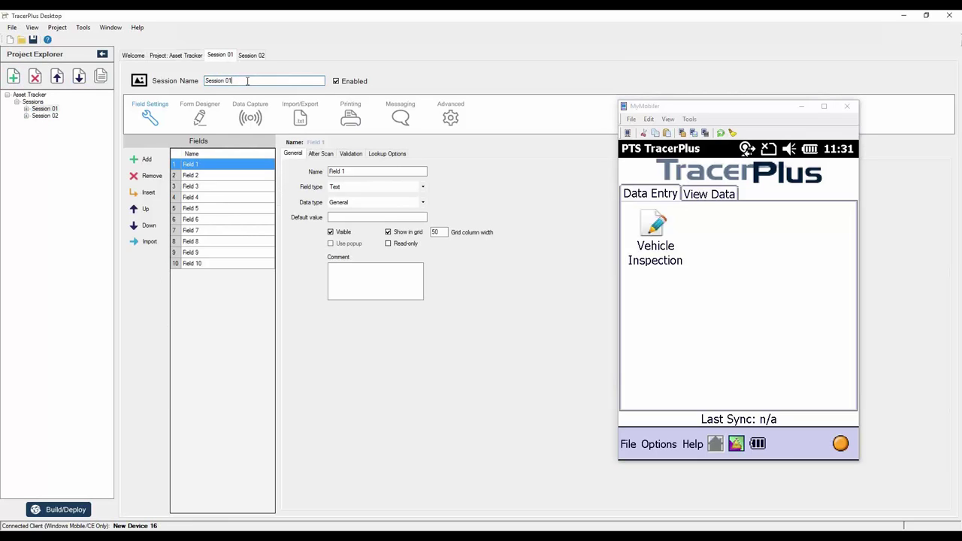
left_click_drag(247, 80, 200, 78)
type("Ass")
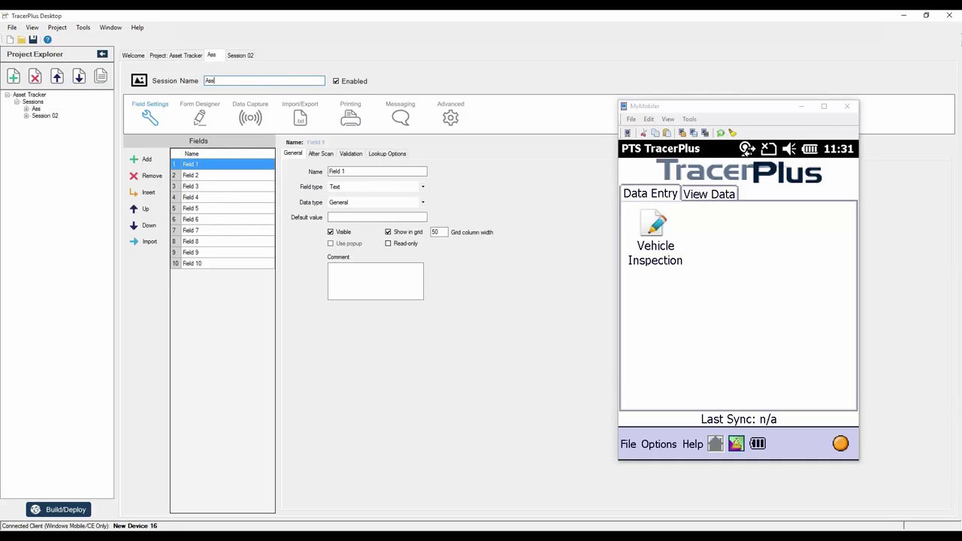
type("et Scan")
Rename the second session, Session 02, as "Asset List"
left_click(53, 116)
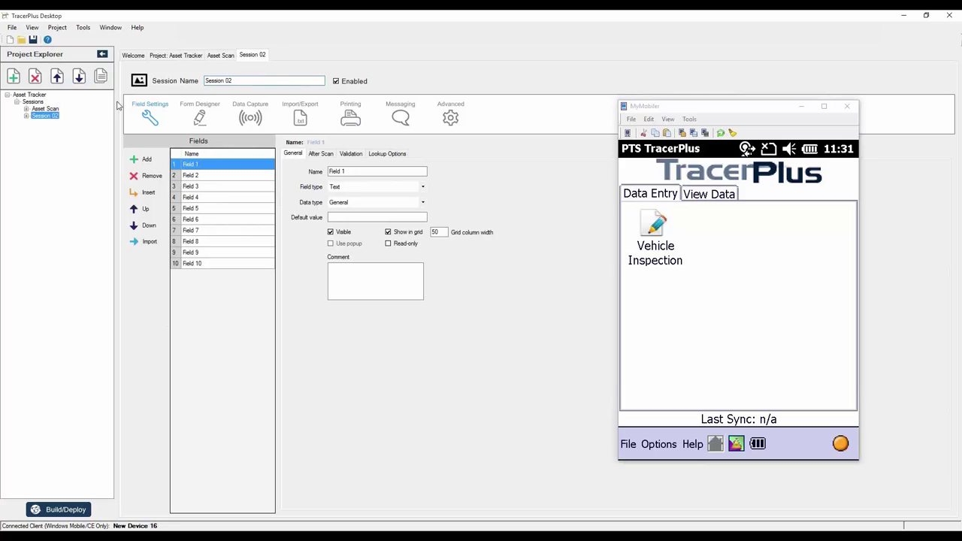
left_click_drag(248, 81, 199, 81)
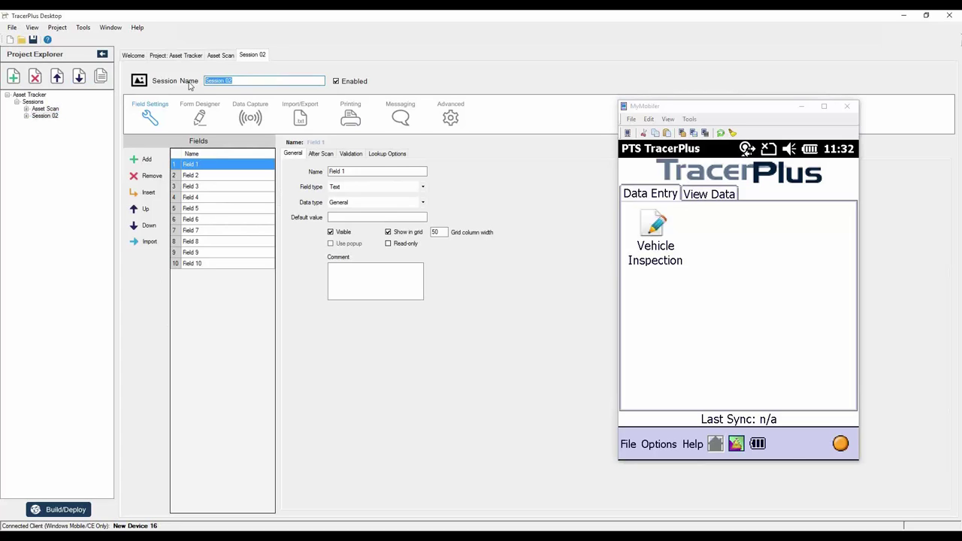
type("Asset List")
key("Tab")
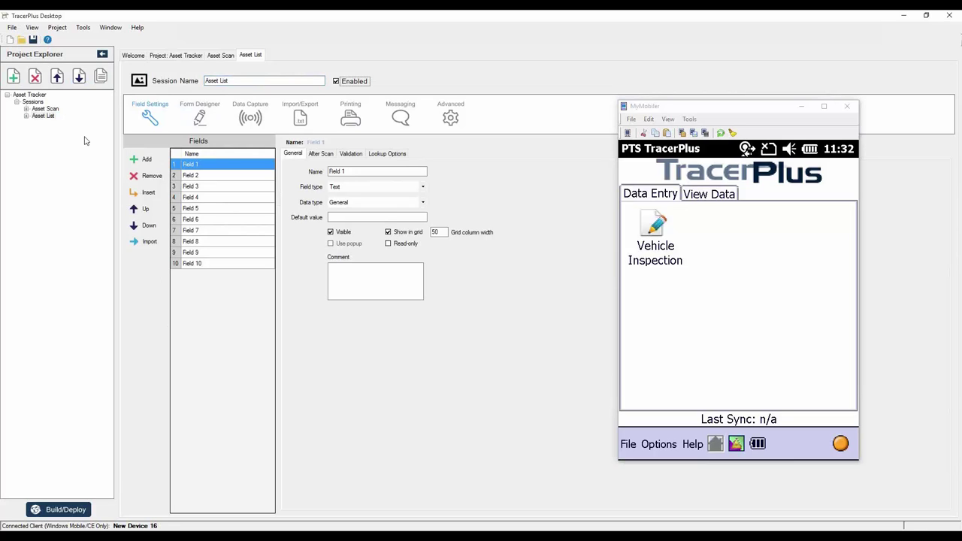
Name the first three fields of the Asset List session "Asset Tag", "Serial #" and "Asset Type"
left_click(34, 117)
left_click(211, 165)
type("Asset Tag")
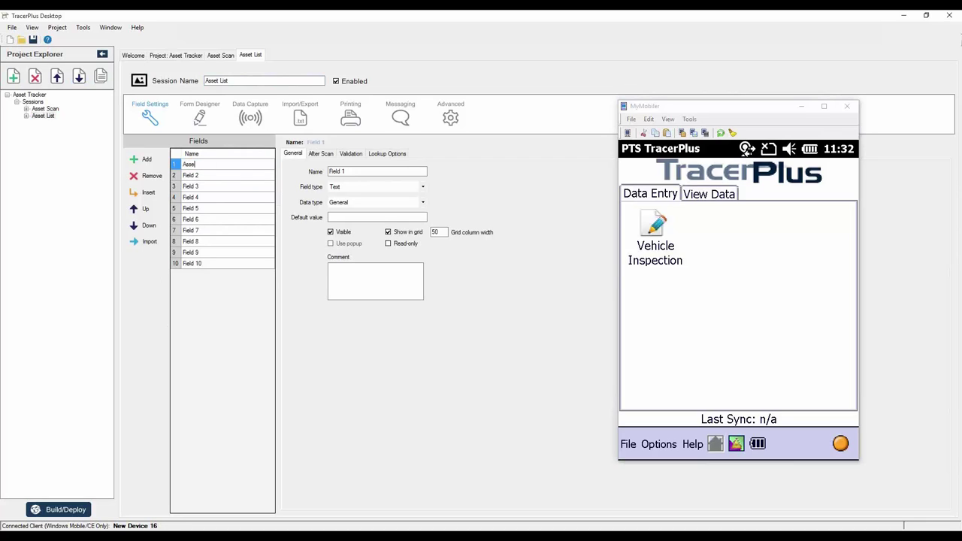
left_click(211, 175)
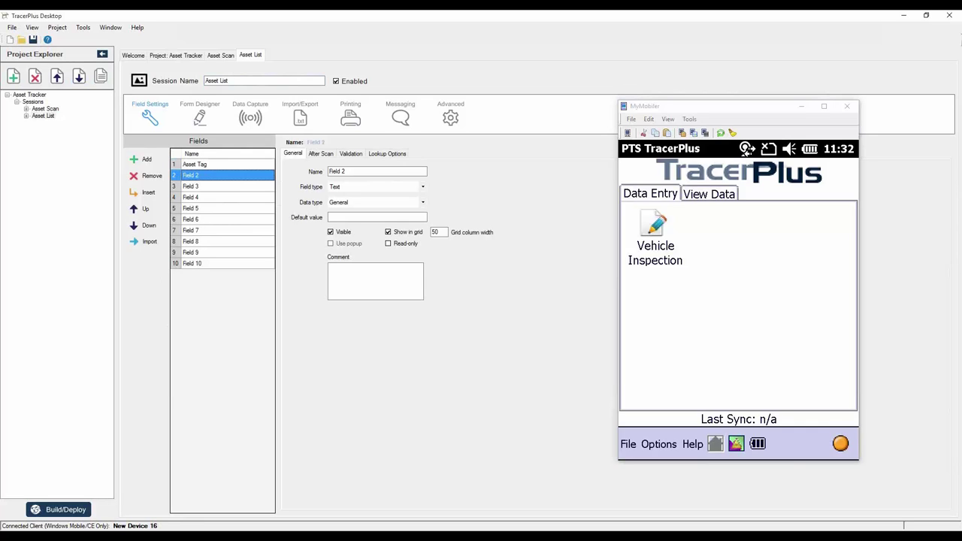
type("Serial")
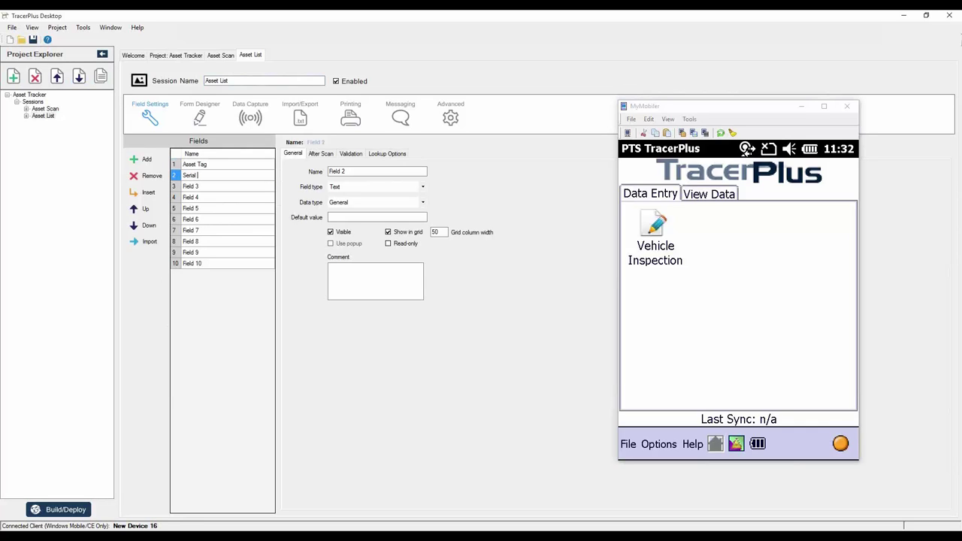
type(" #")
left_click(211, 186)
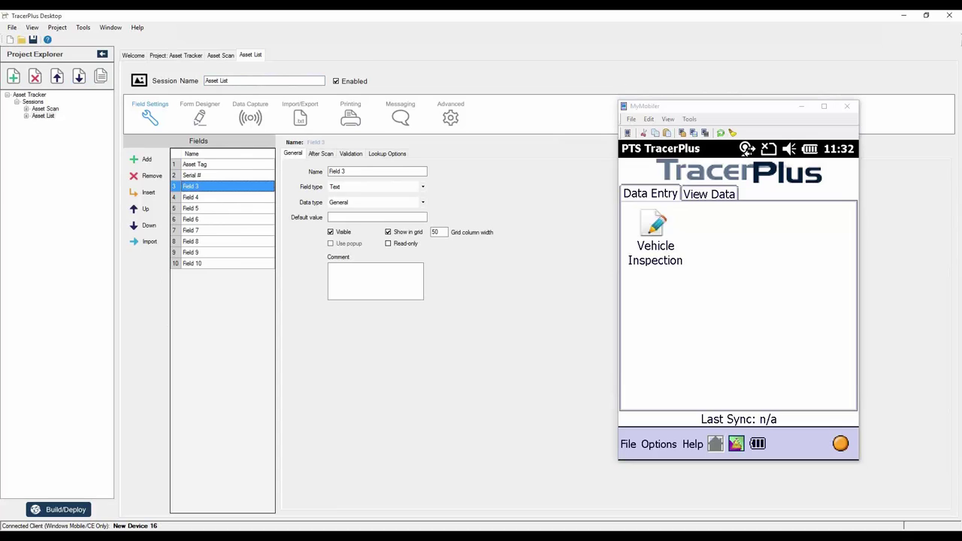
type("Asset Type")
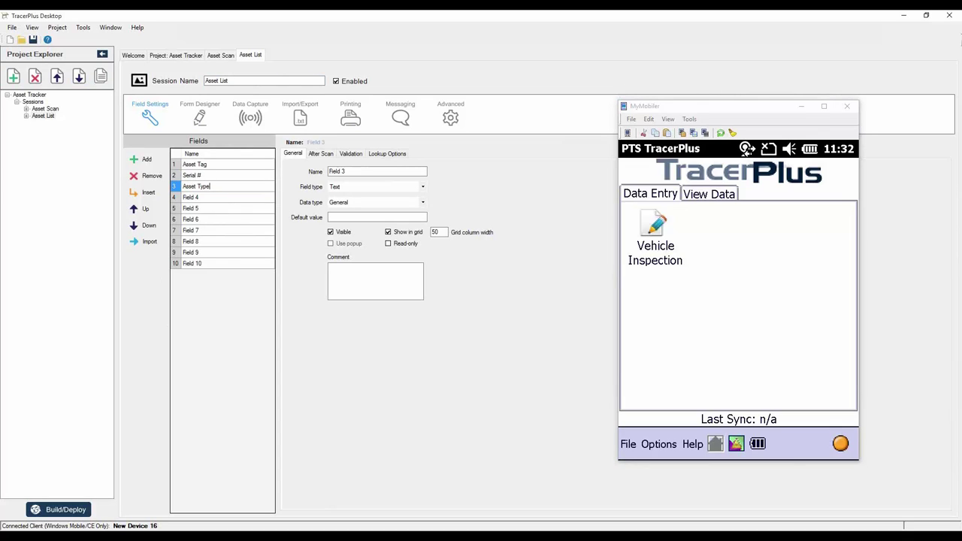
Name the fourth and fifth fields of the Asset List session "Make" and "Model"
left_click(211, 196)
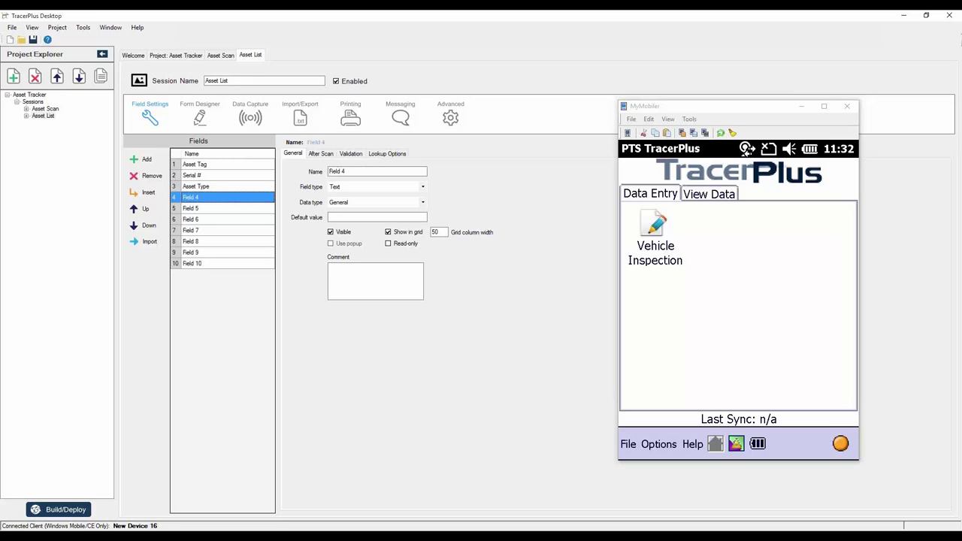
type("Make")
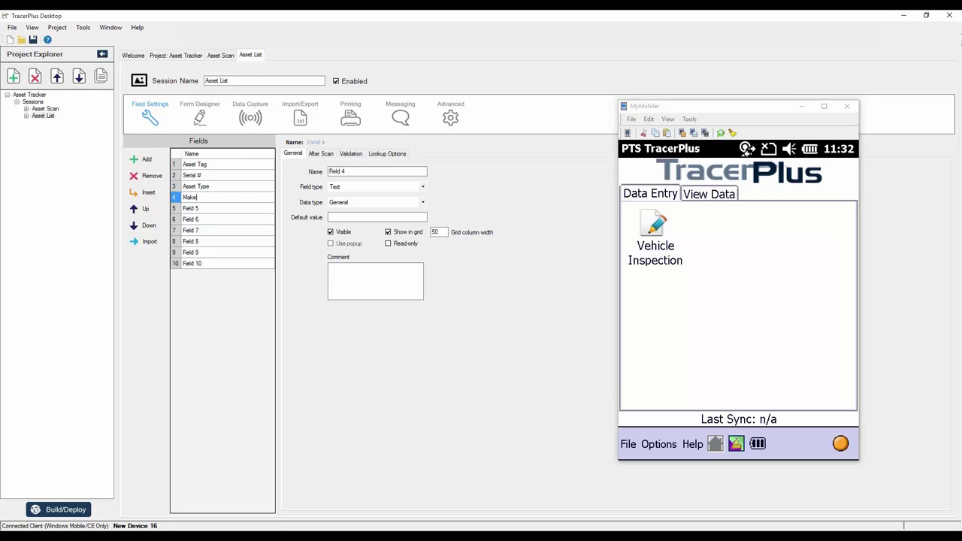
key("Return")
type("Model")
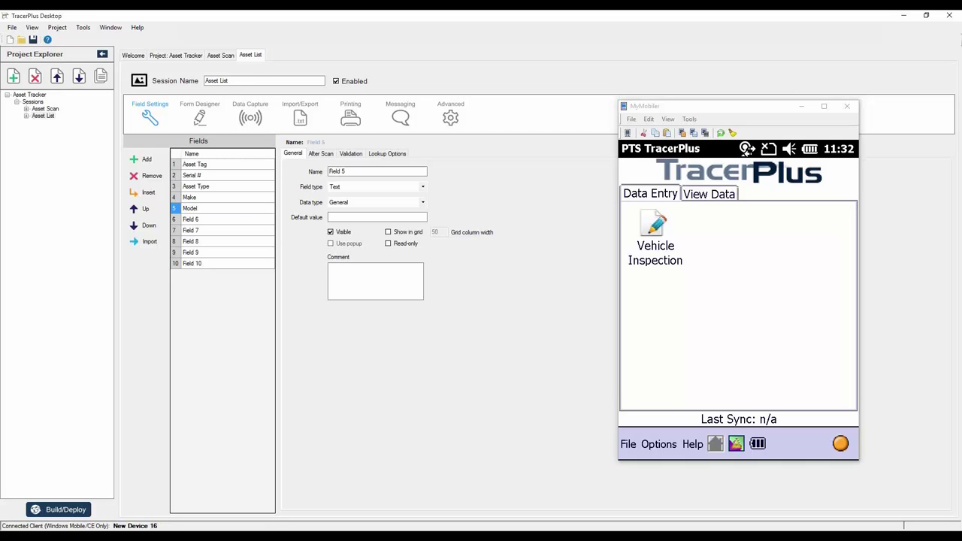
key("Return")
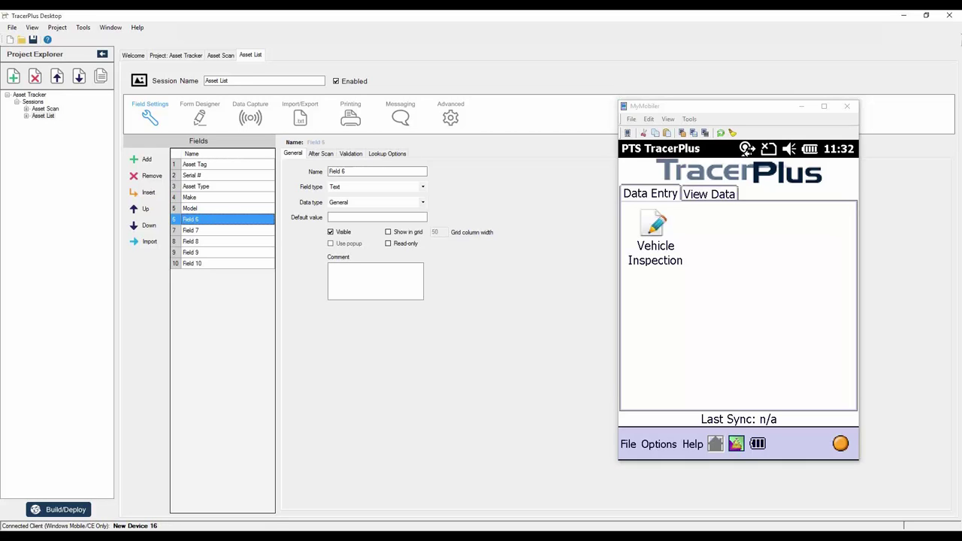
Name the sixth and seventh fields of the Asset List session "Current Location" and "Current Condition"
type("Current ")
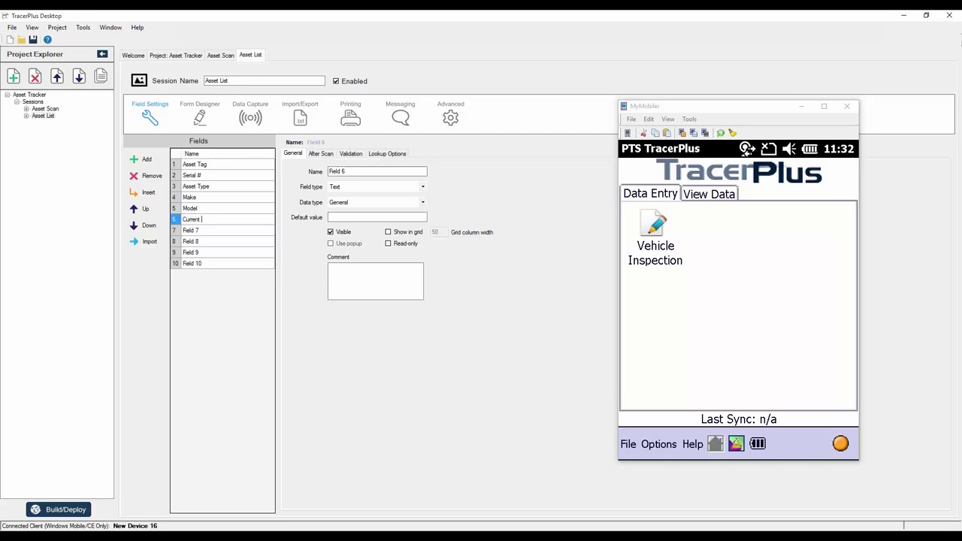
type("Location")
key("Return")
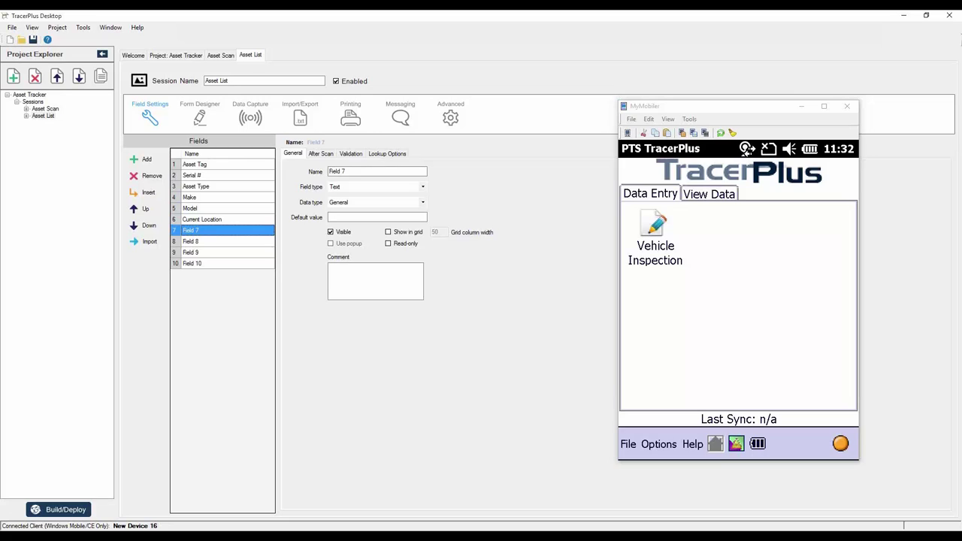
type("Current")
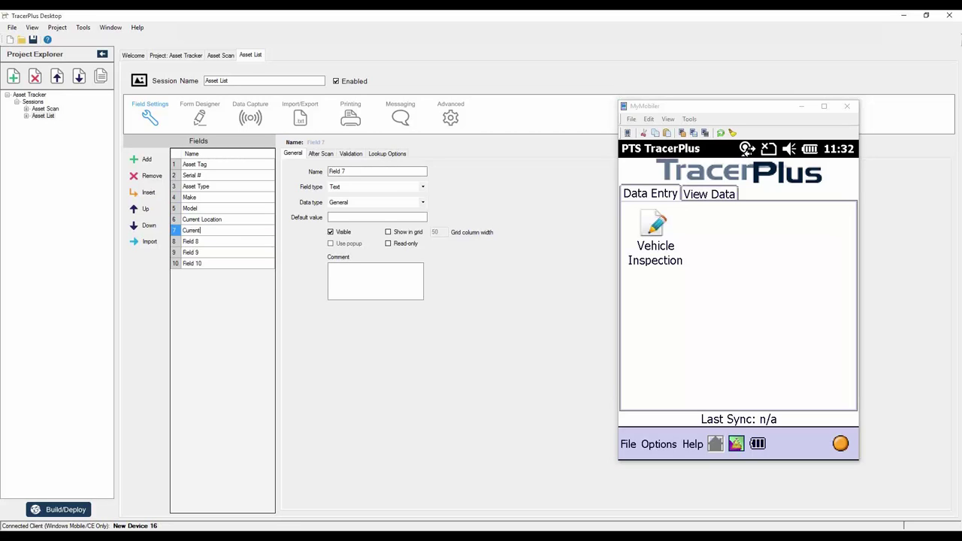
type(" Condition")
key("Return")
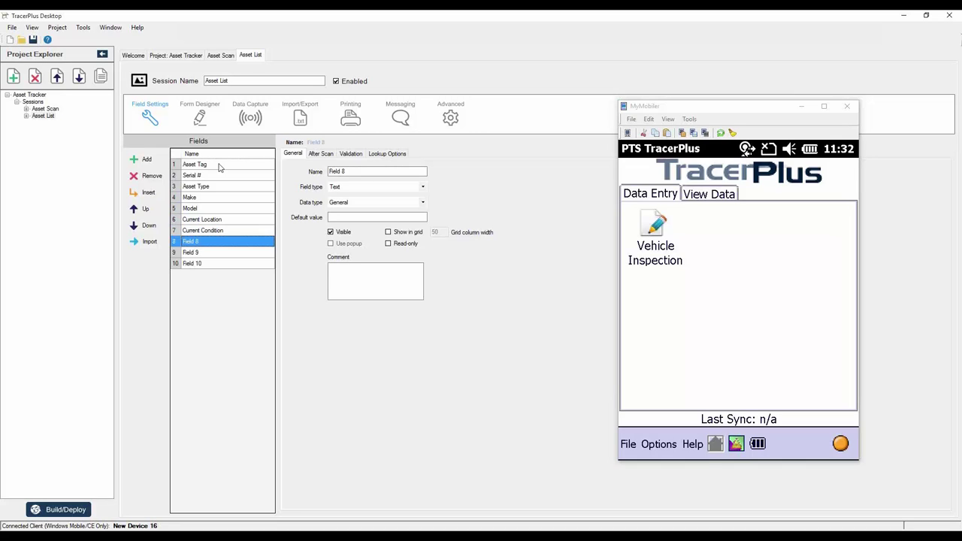
Remove the three unused fields, Field 8 to Field 10, from the Asset List session
left_click(161, 178)
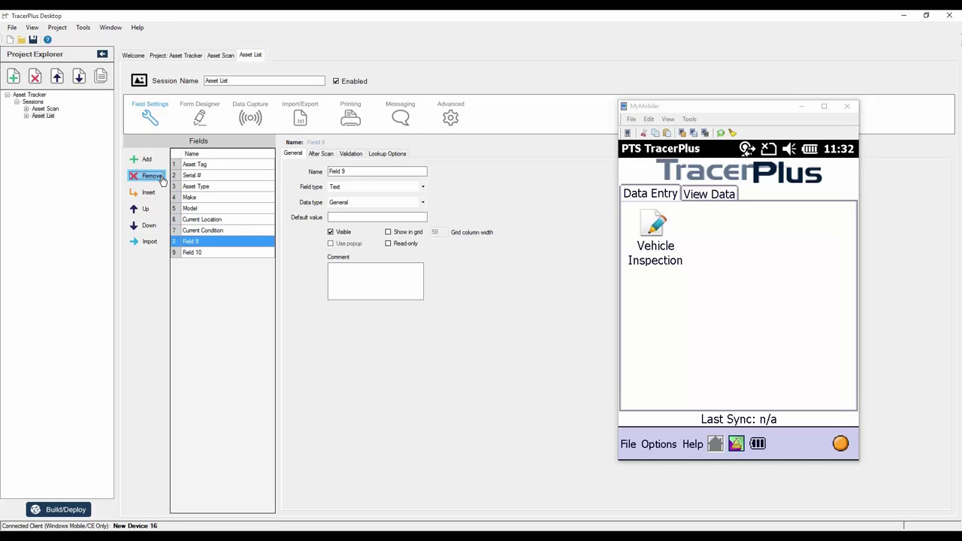
left_click(161, 179)
left_click(162, 179)
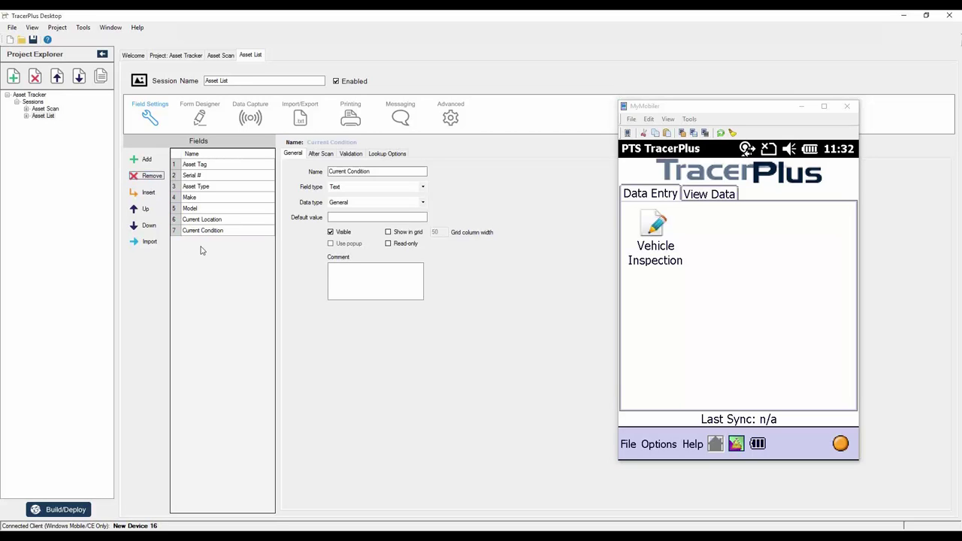
left_click(207, 307)
Rename the first field of the Asset Scan session as "Location"
left_click(46, 109)
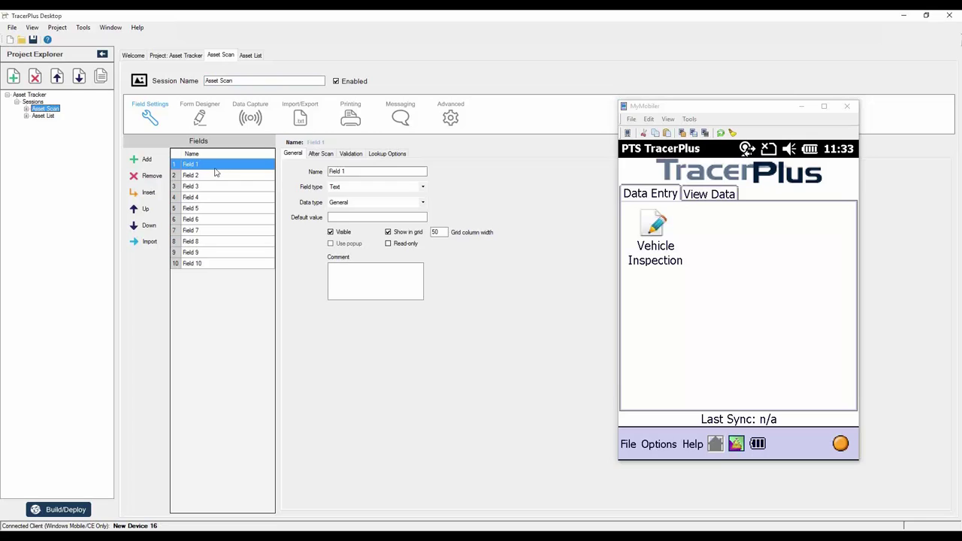
left_click(211, 165)
left_click(213, 164)
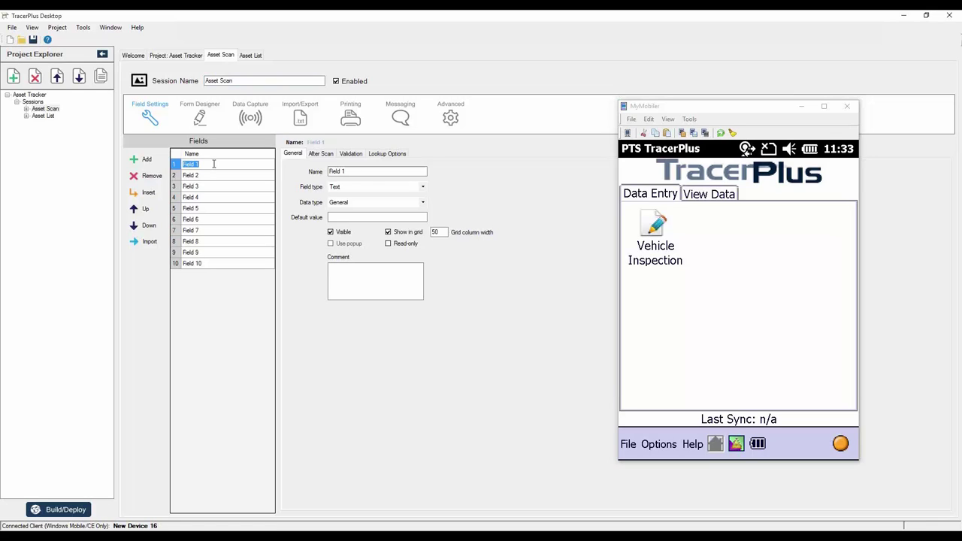
type("Location")
key("Return")
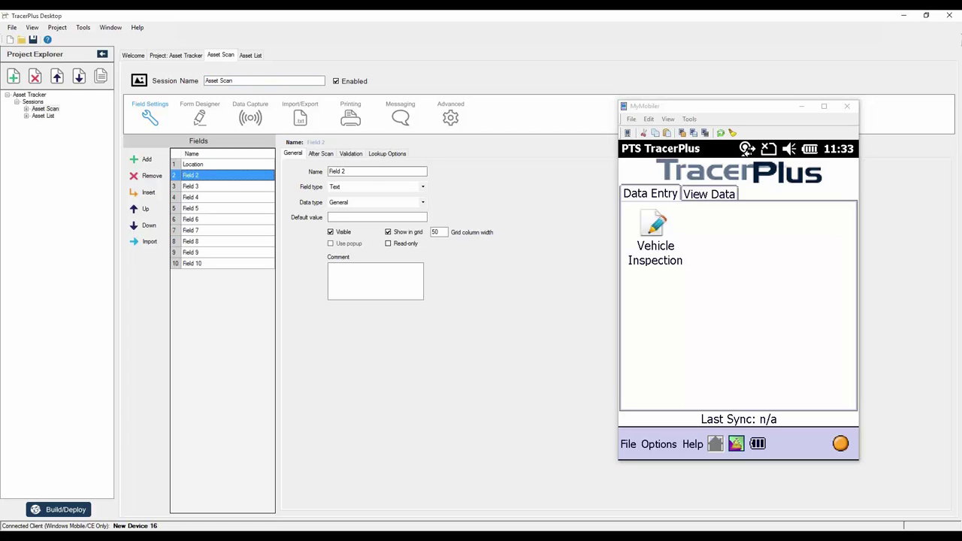
Name the second, third and fourth fields of the Asset Scan session "Scan Type", "Asset Tag" and "Serial #"
type("Scan Ty")
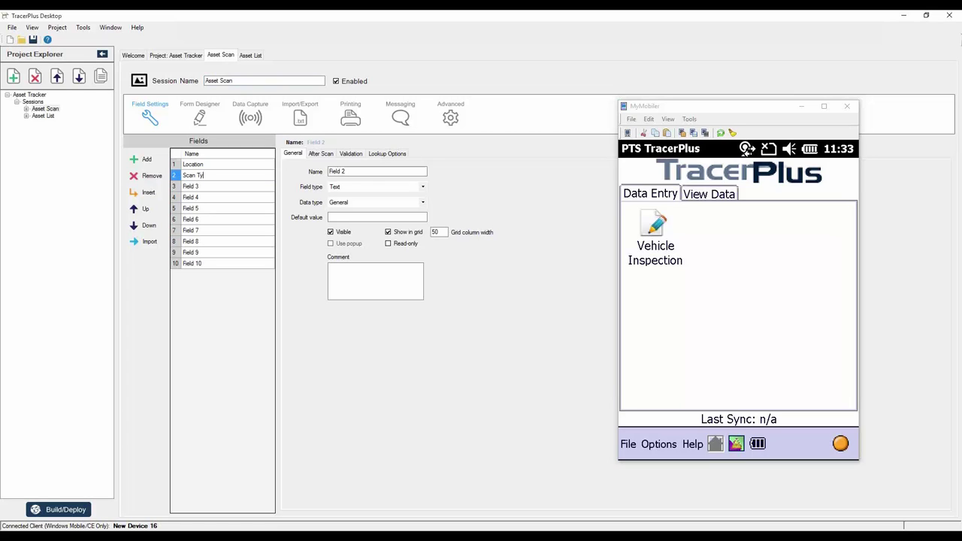
type("pe")
key("Return")
type("Asset Tag")
key("Return")
type("Serial #")
key("Return")
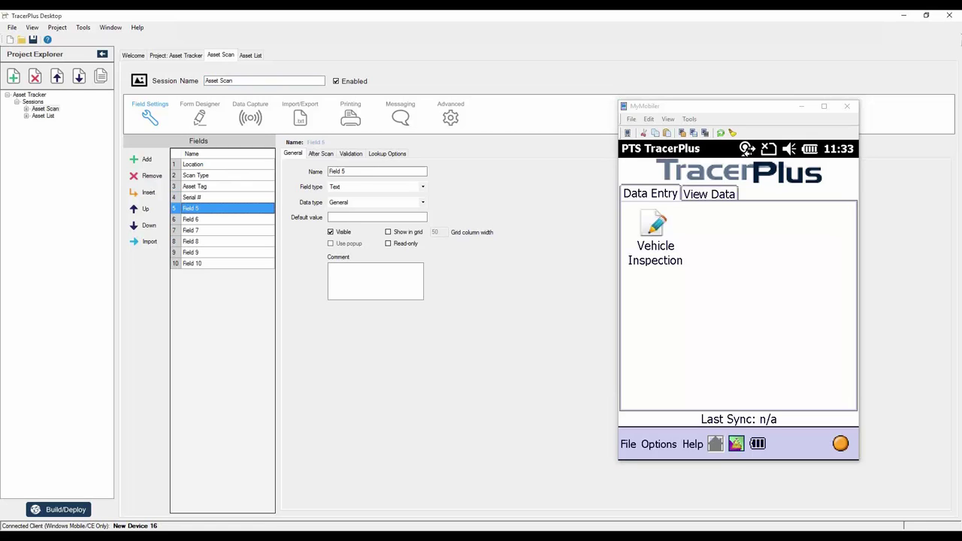
Name the fifth, sixth and seventh fields of the Asset Scan session "Asset Type", "Make" and "Model"
type("A")
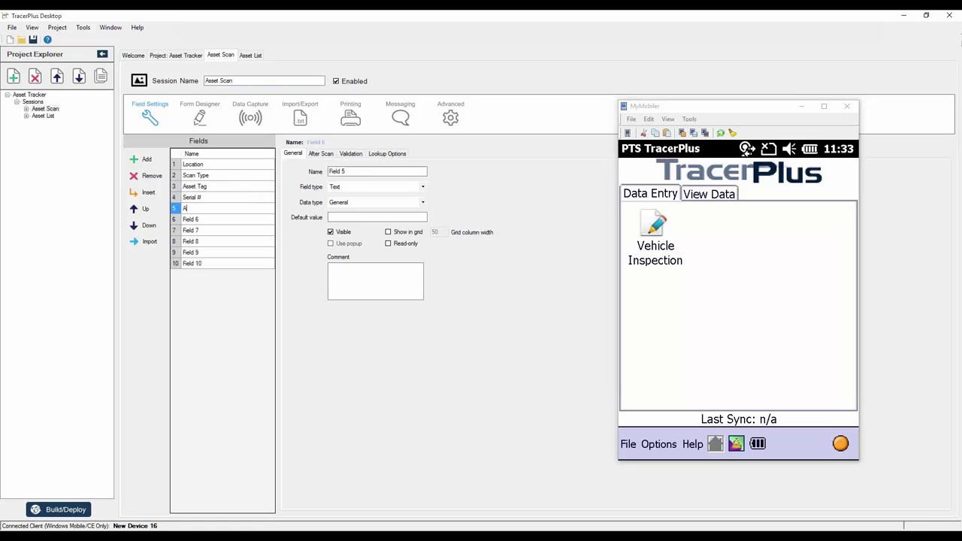
type("se")
key("BackSpace")
type("set Type")
key("Return")
type("Make")
key("Return")
type("Mode")
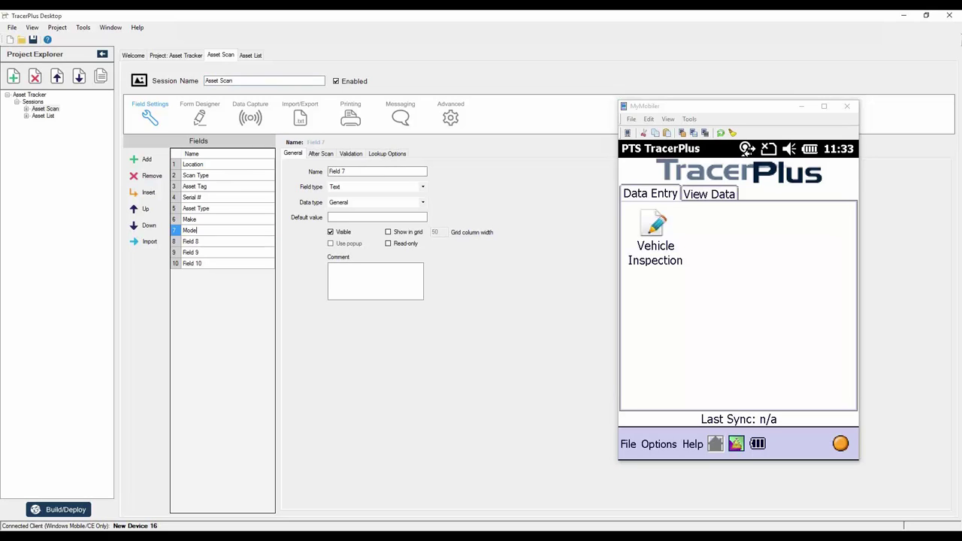
type("l")
key("Return")
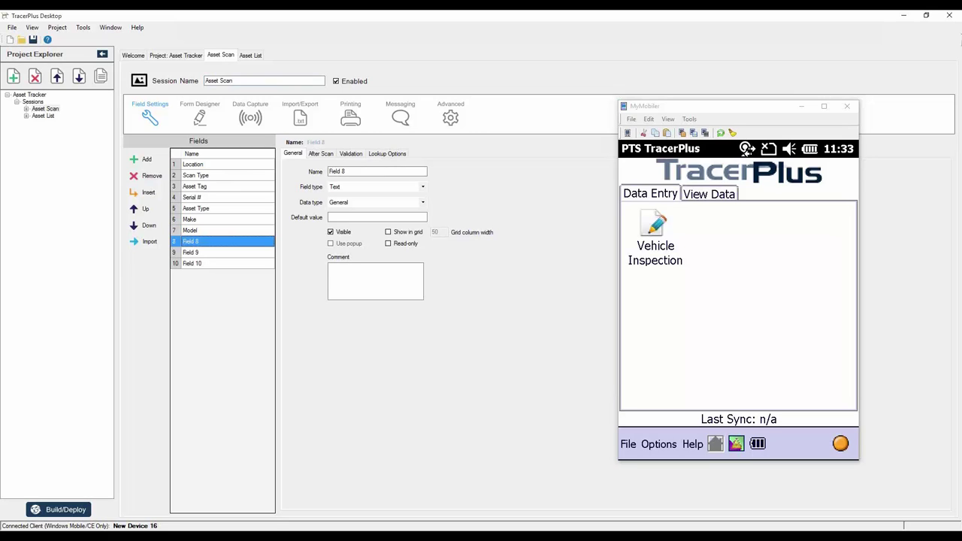
Name the eighth and ninth Asset Scan fields "Condition" and "Date/Time", and remove the unused Field 10
type("Th")
key("BackSpace")
key("BackSpace")
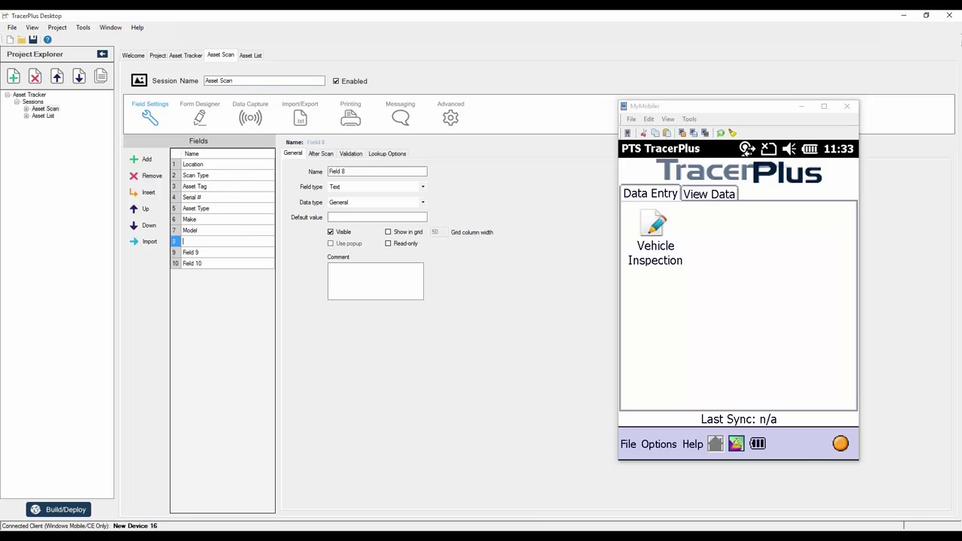
type("Condition")
key("Return")
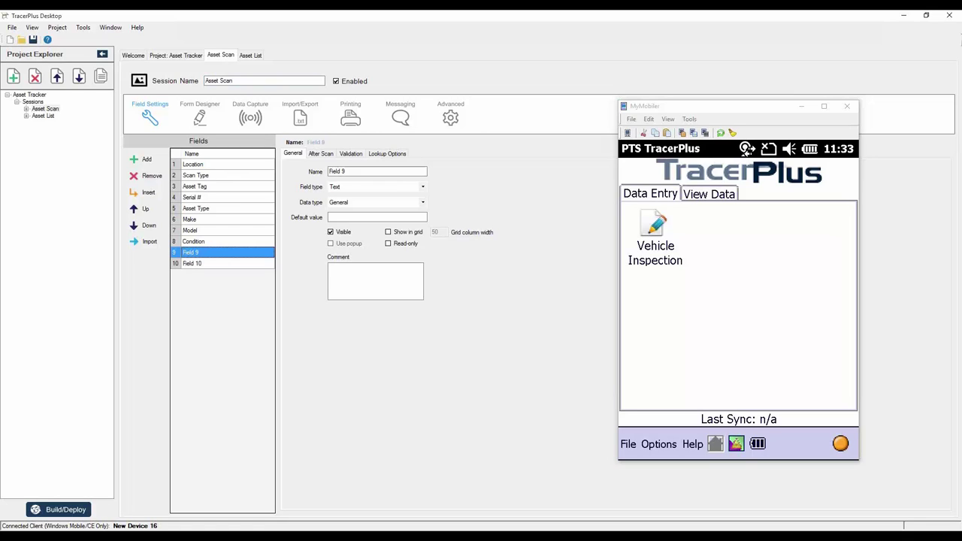
type("Date")
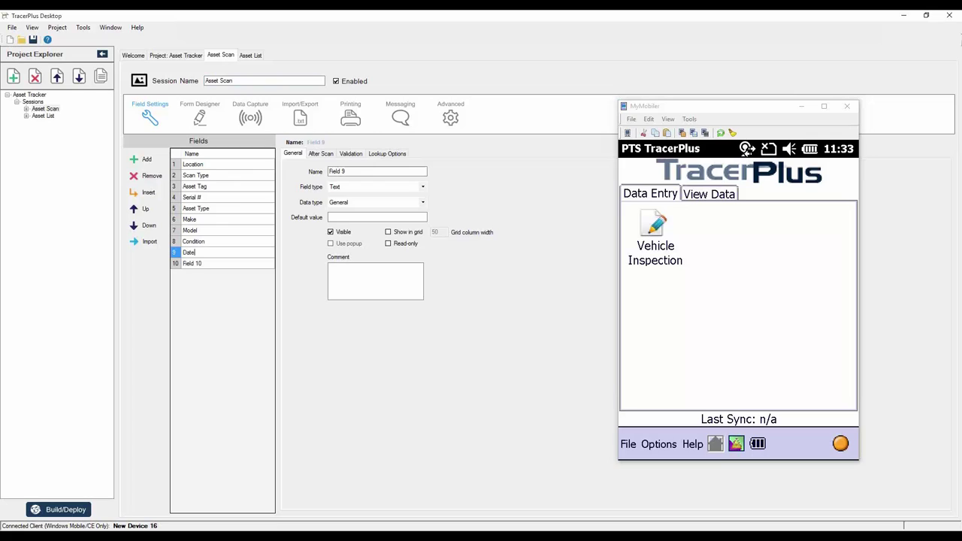
type("/Time")
key("Return")
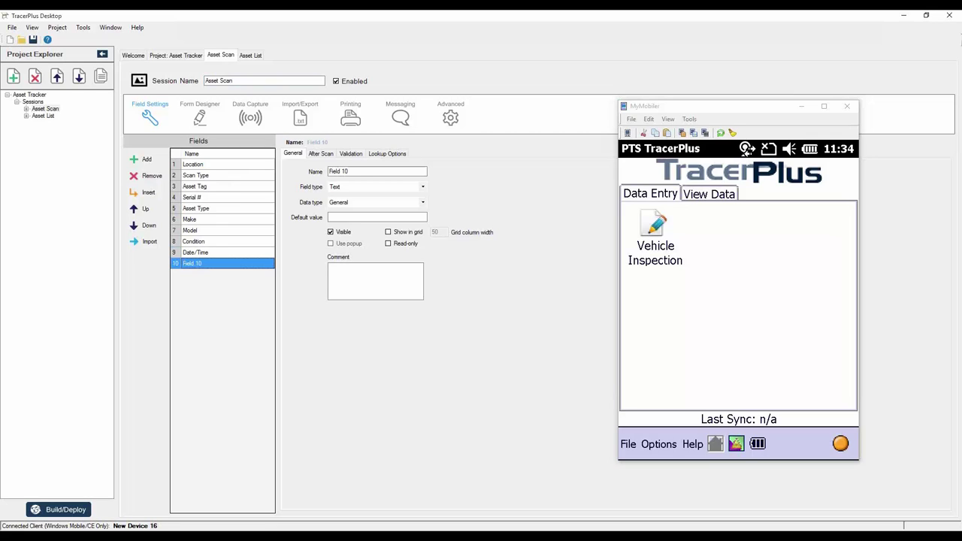
left_click(151, 177)
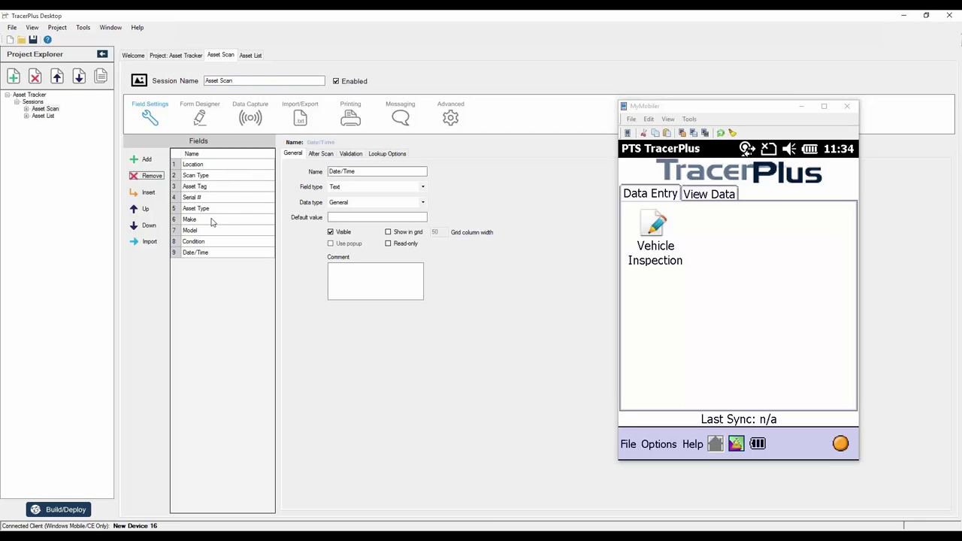
Change the field type of the Location field in the Asset Scan session to Drop Down
left_click(201, 165)
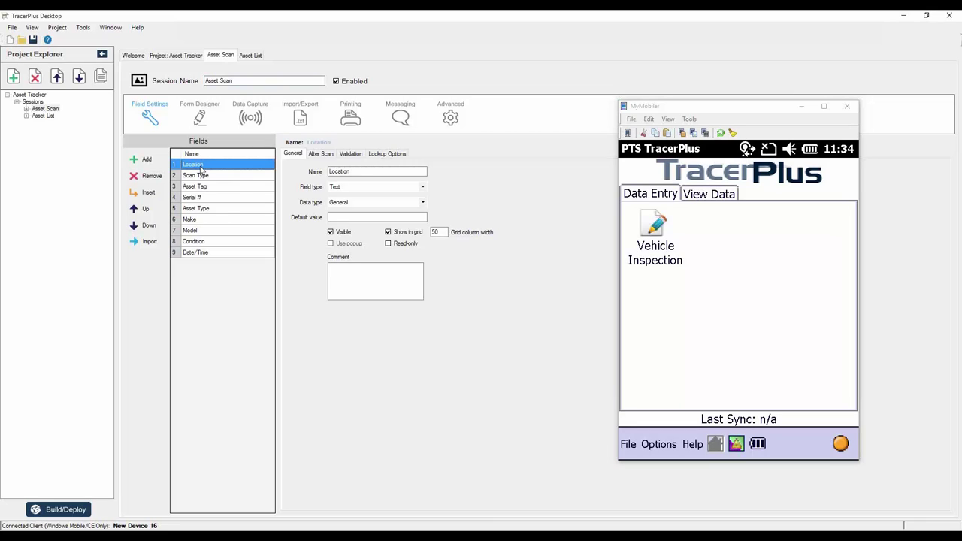
left_click(354, 190)
left_click(353, 203)
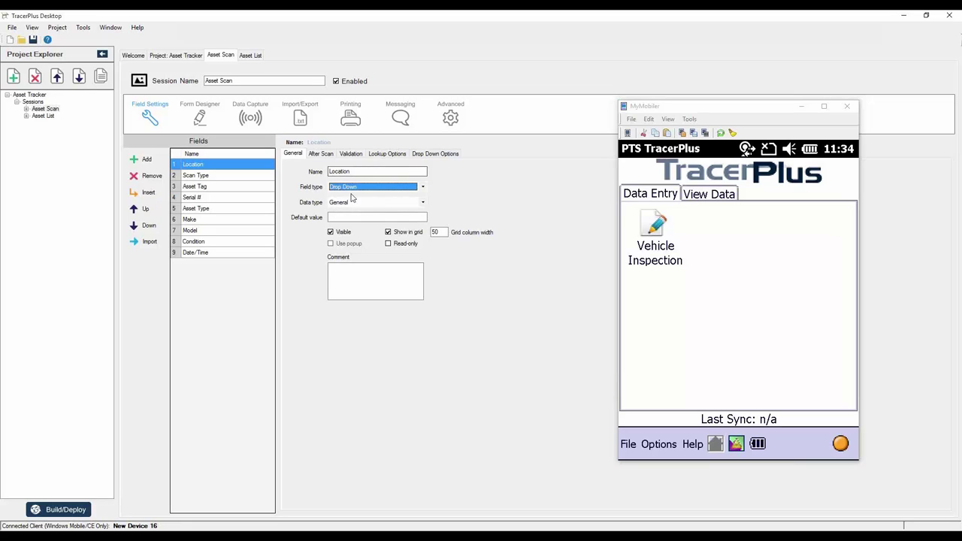
Set up an ODBC import of the Location drop-down items from the Asset Locations table of the TracerPlus Connect Sample datasource
left_click(430, 155)
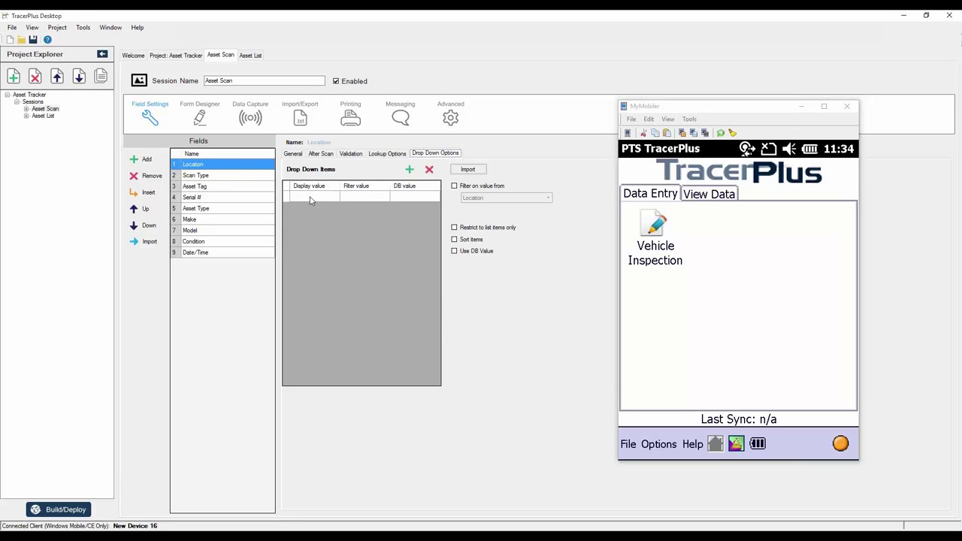
left_click(323, 198)
left_click(467, 170)
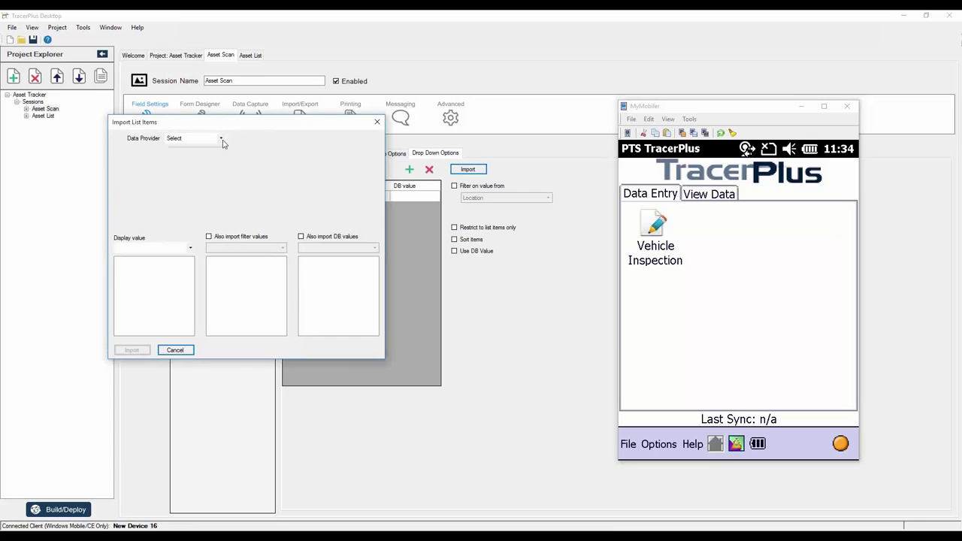
left_click(221, 138)
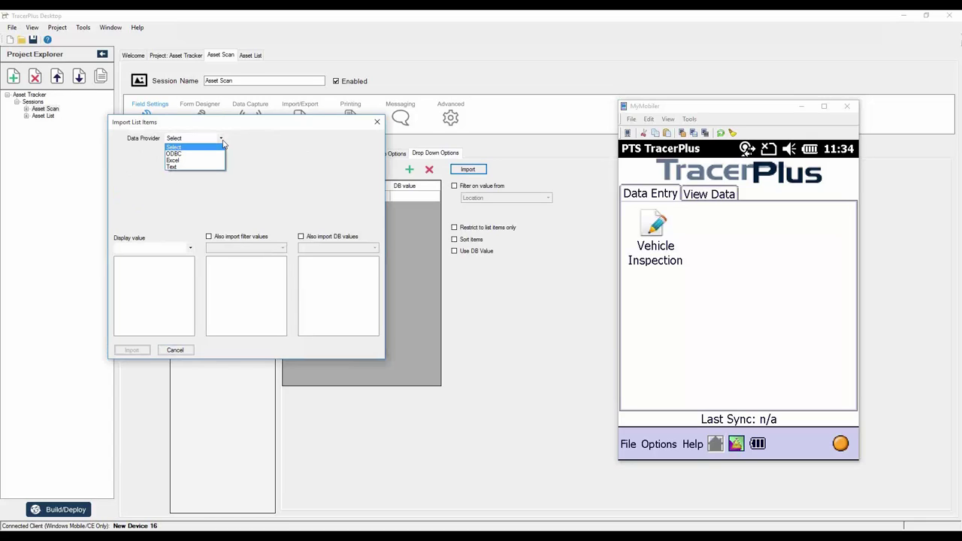
left_click(180, 154)
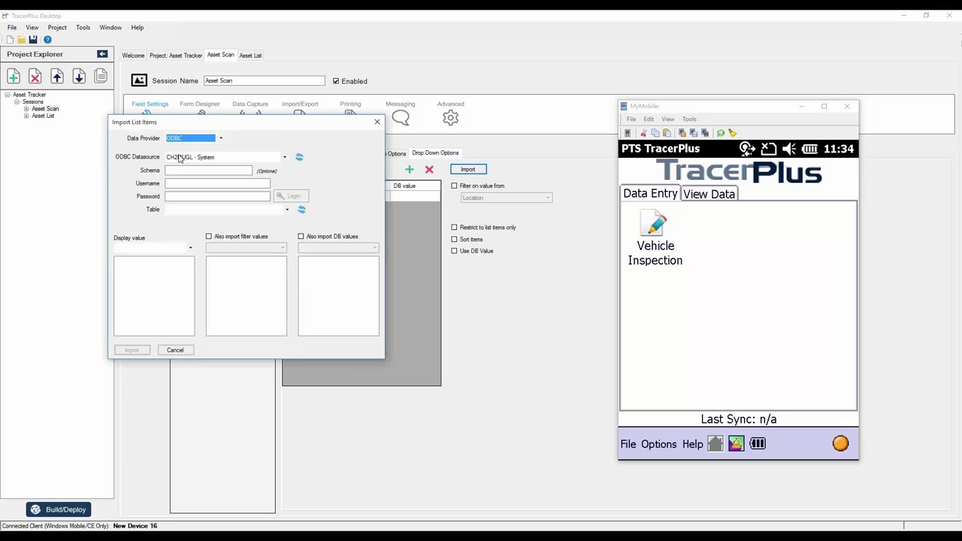
left_click(285, 157)
left_click(238, 245)
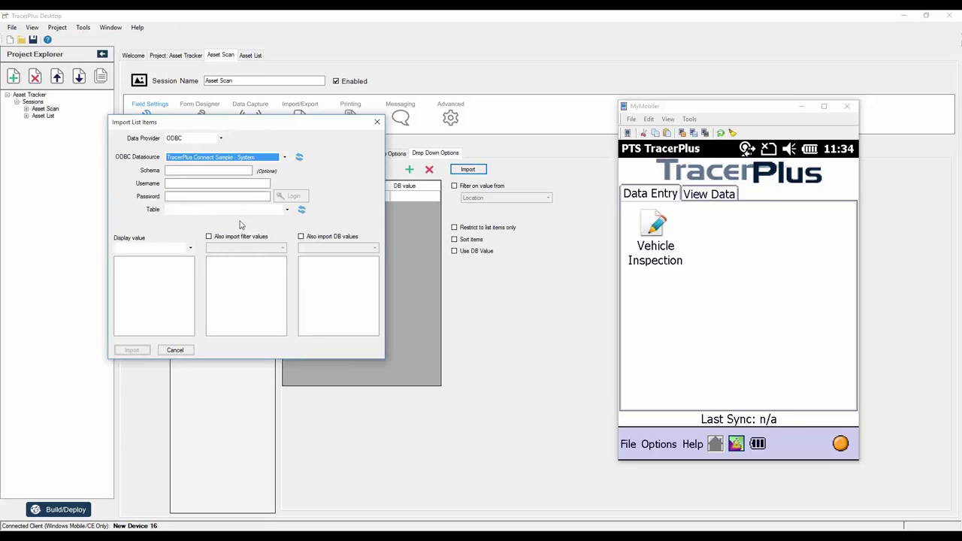
left_click(286, 211)
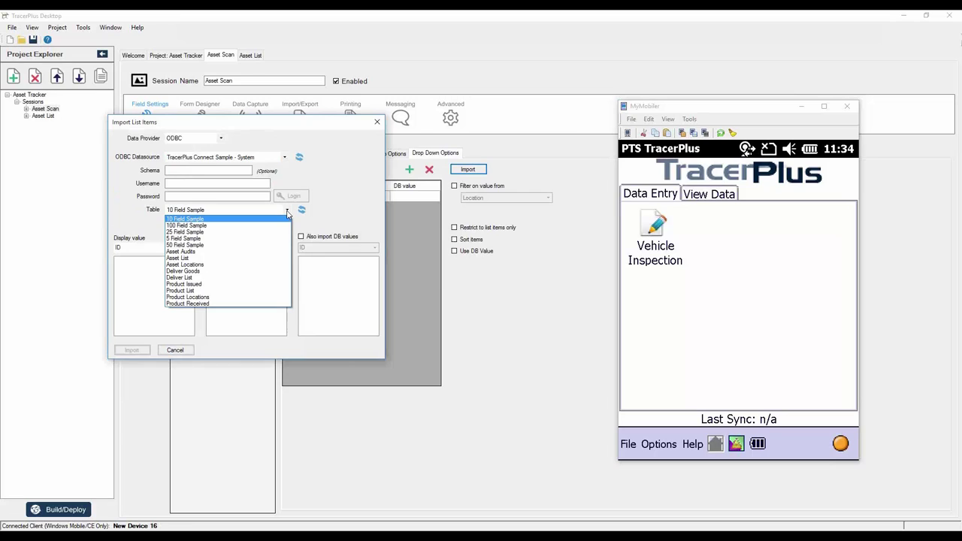
left_click(199, 265)
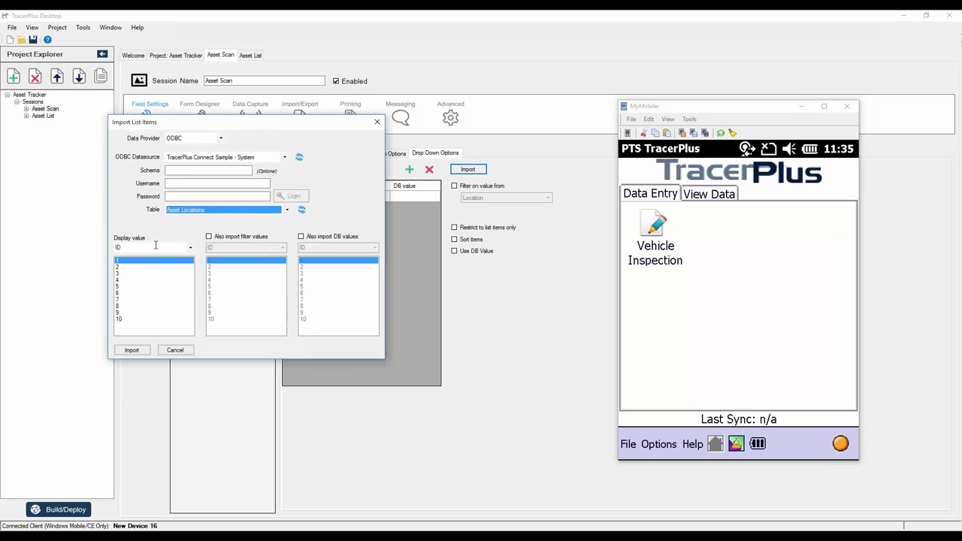
Import the drop-down items for the Location field using the Location column as the display value
left_click(189, 248)
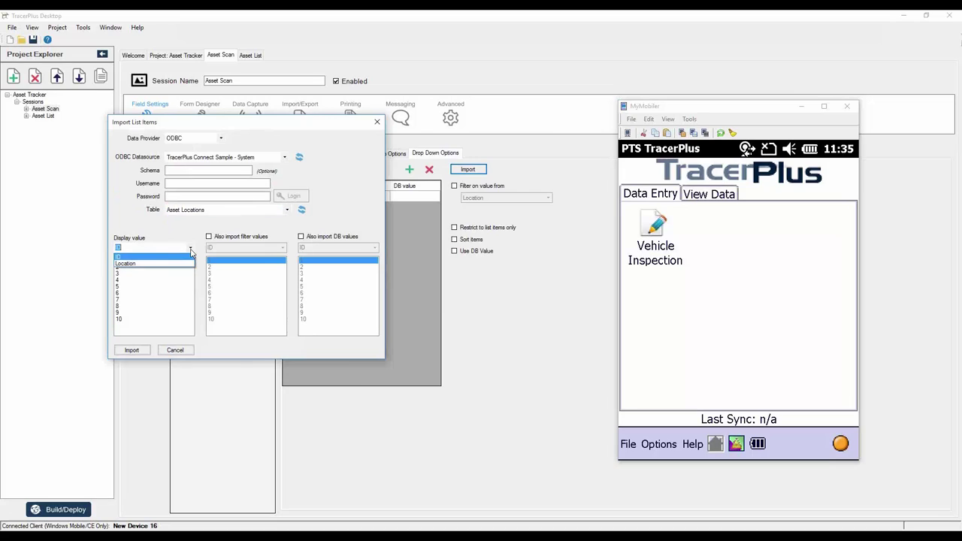
left_click(132, 264)
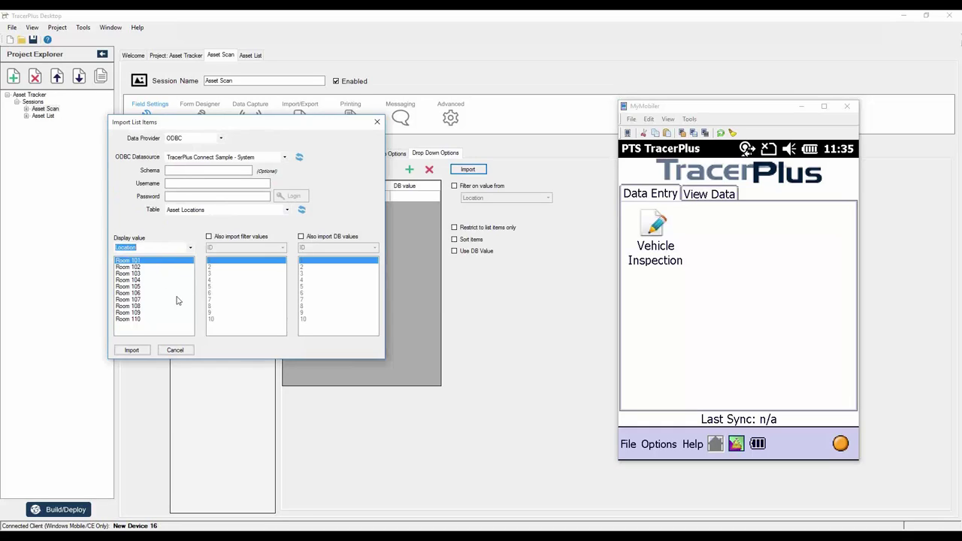
left_click(133, 351)
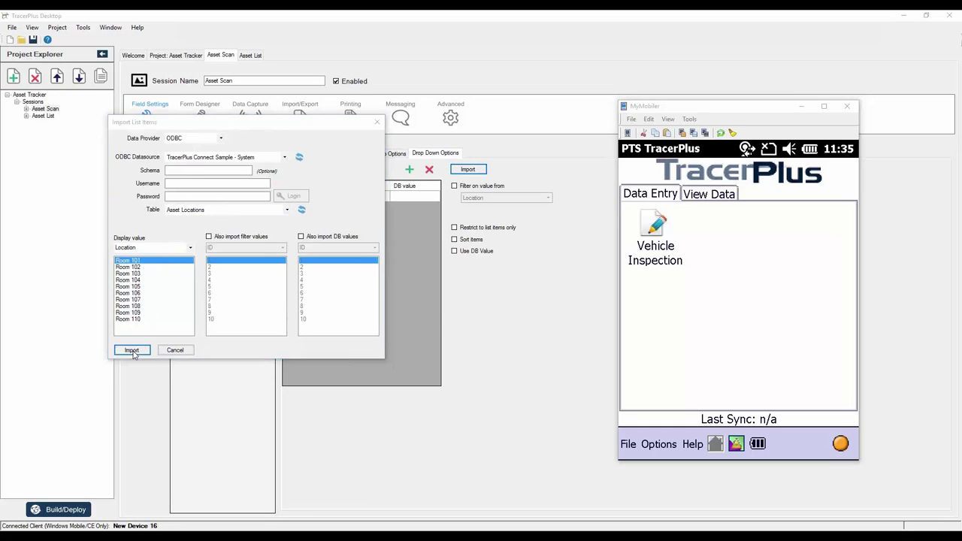
left_click(518, 312)
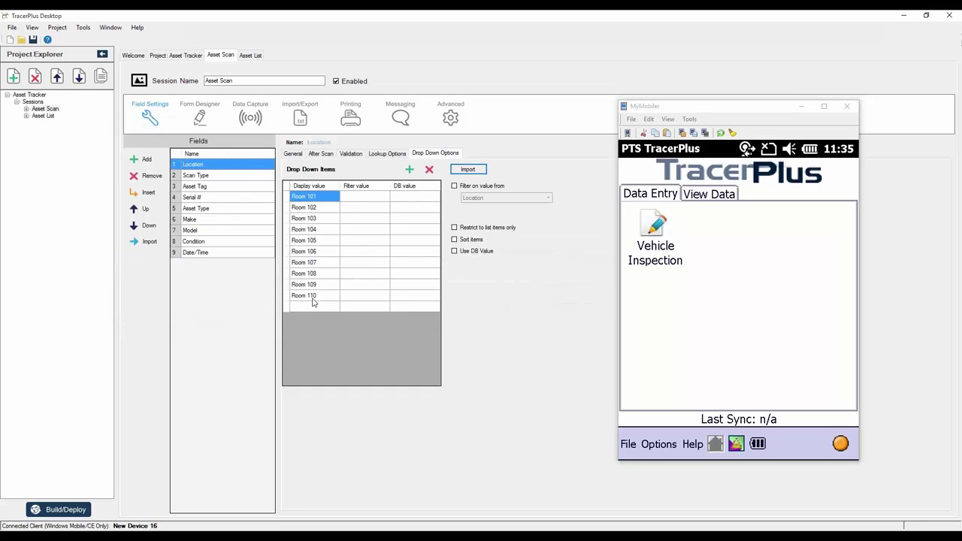
Turn off Clear on submit in the after-scan settings of the Location field
left_click(292, 154)
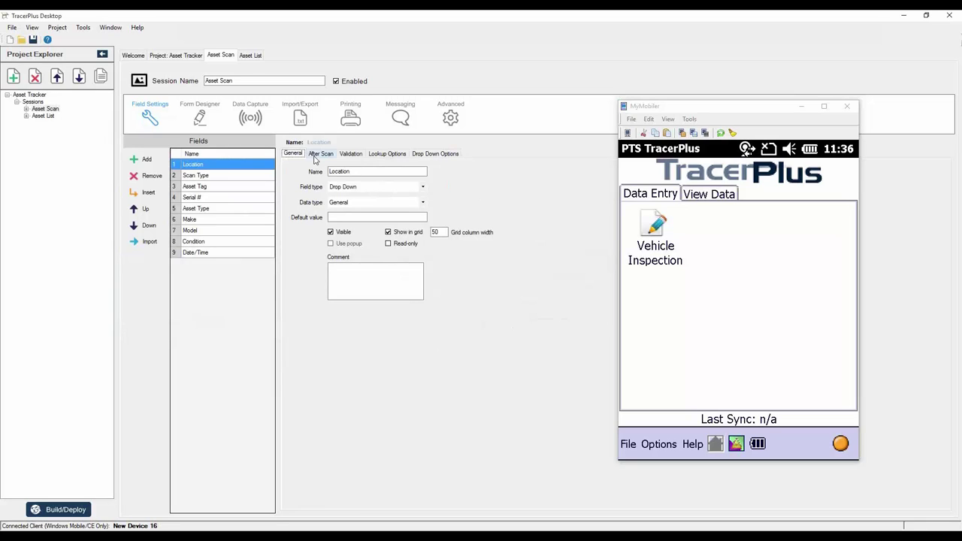
left_click(314, 155)
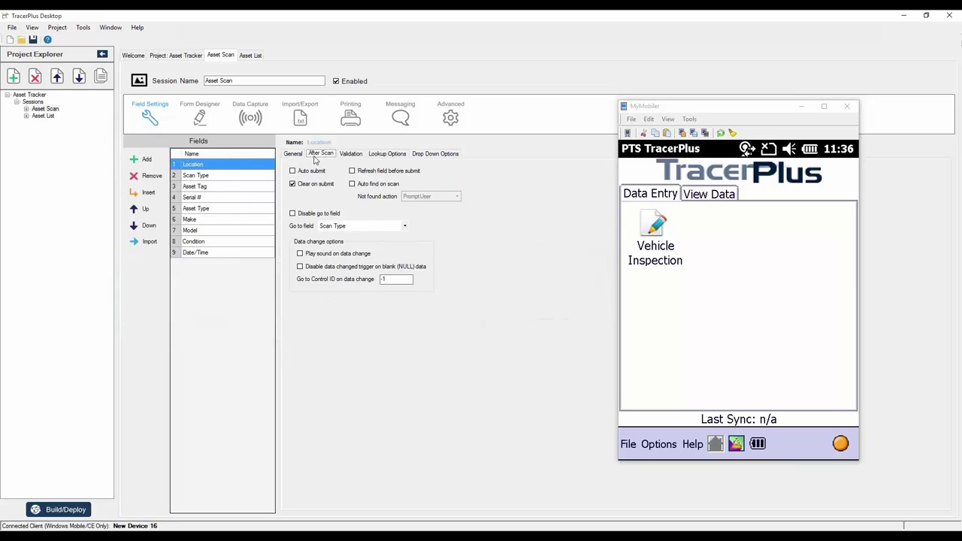
left_click(292, 184)
left_click(291, 154)
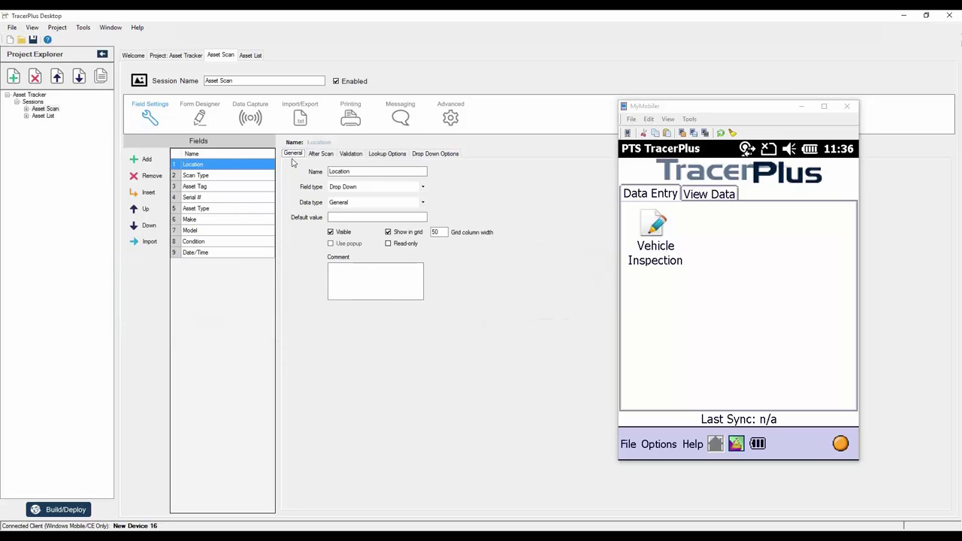
Change the field type of the Scan Type field to Drop Down
left_click(192, 176)
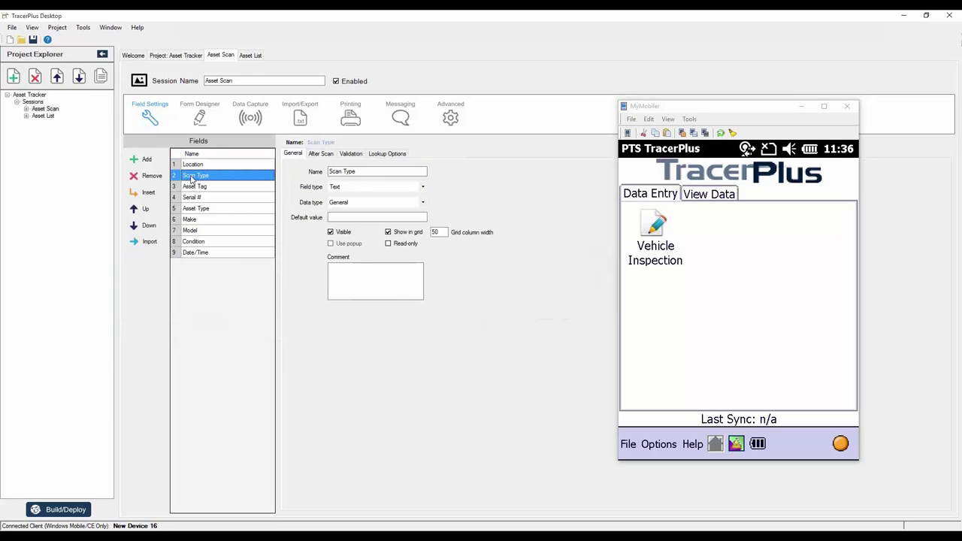
left_click(342, 188)
left_click(342, 202)
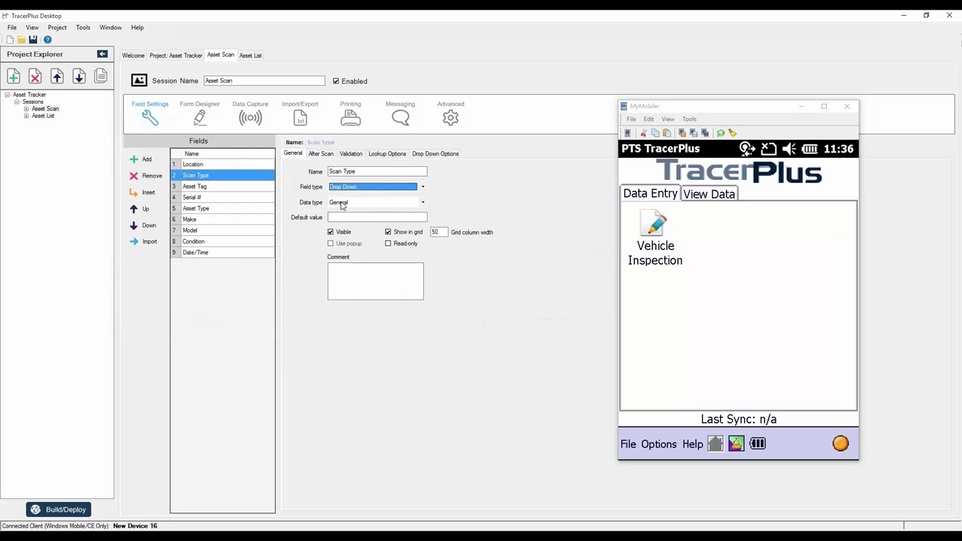
Add the drop-down items "Asset Move", "Asset Issue" and "Asset Audit" to the Scan Type field as display values
left_click(432, 155)
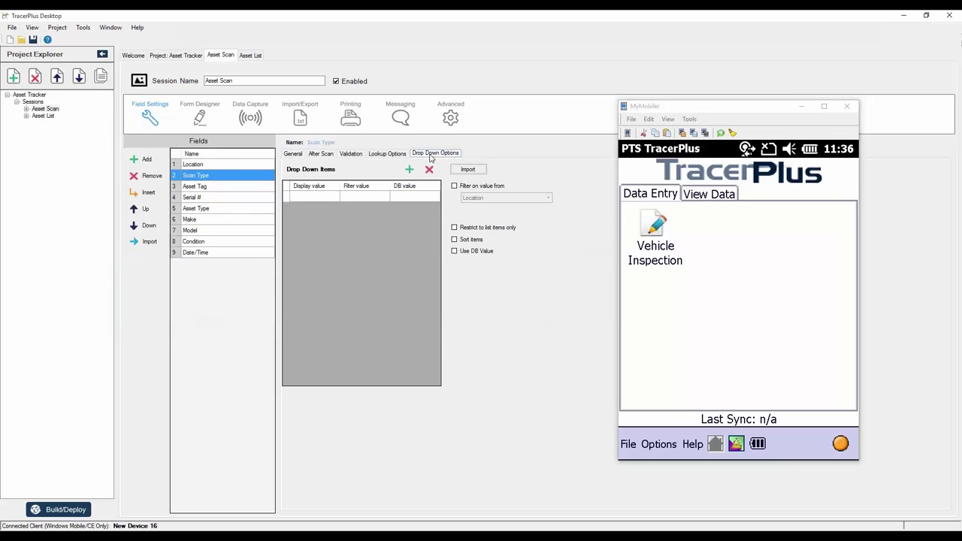
left_click(310, 197)
type("Asset Move")
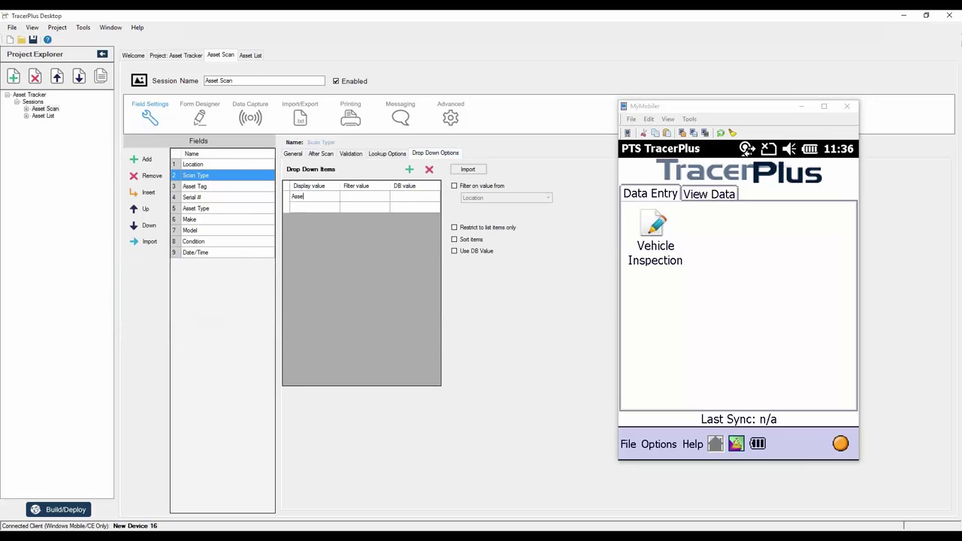
left_click(314, 207)
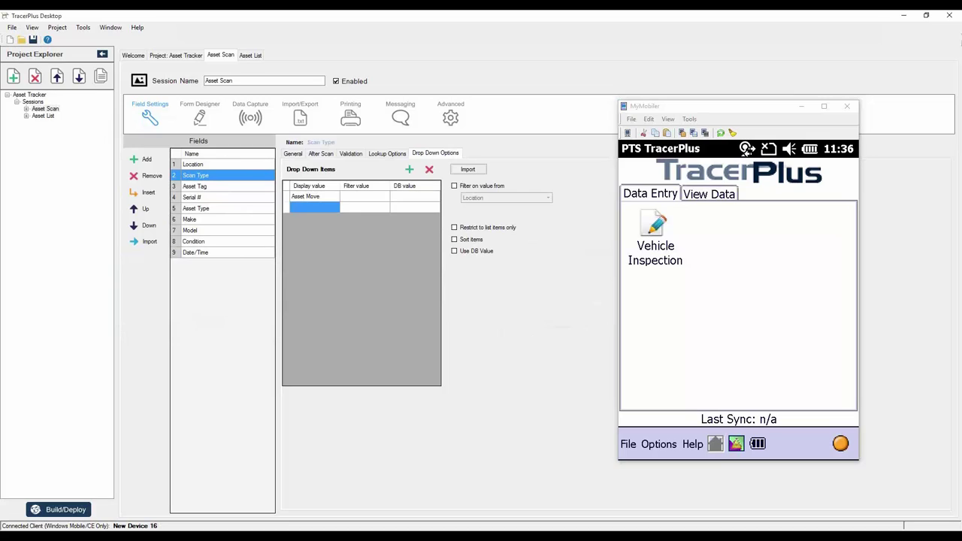
type("Asset Issue")
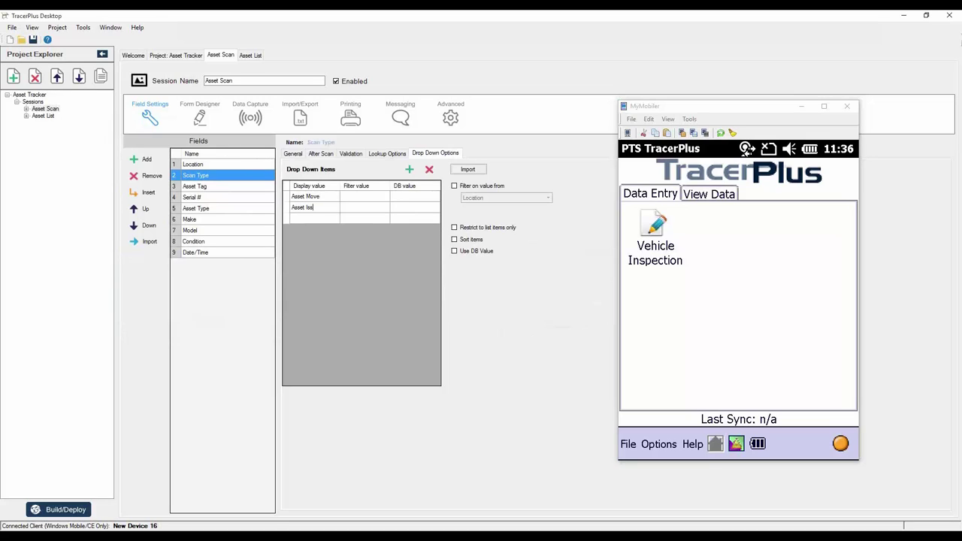
left_click(314, 218)
type("Asset ")
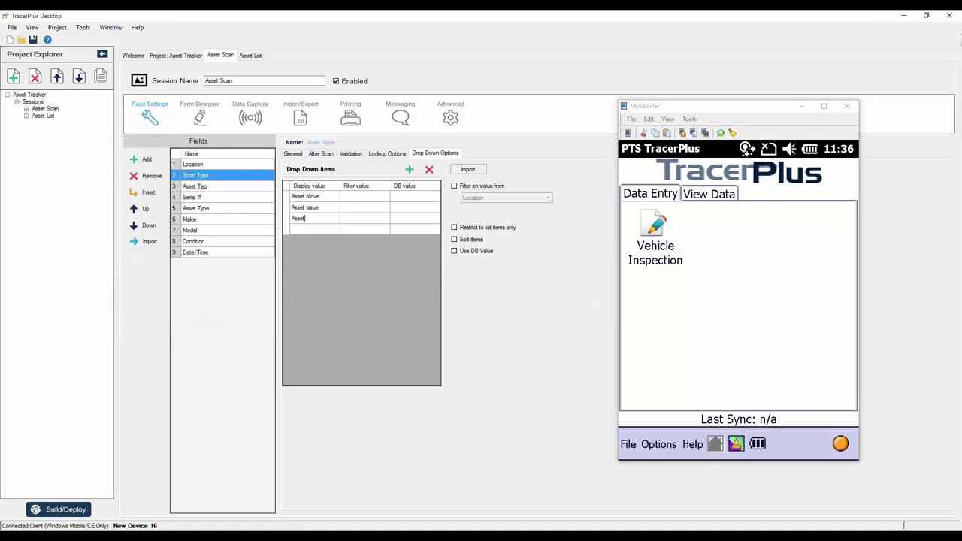
type("Audit")
left_click(314, 229)
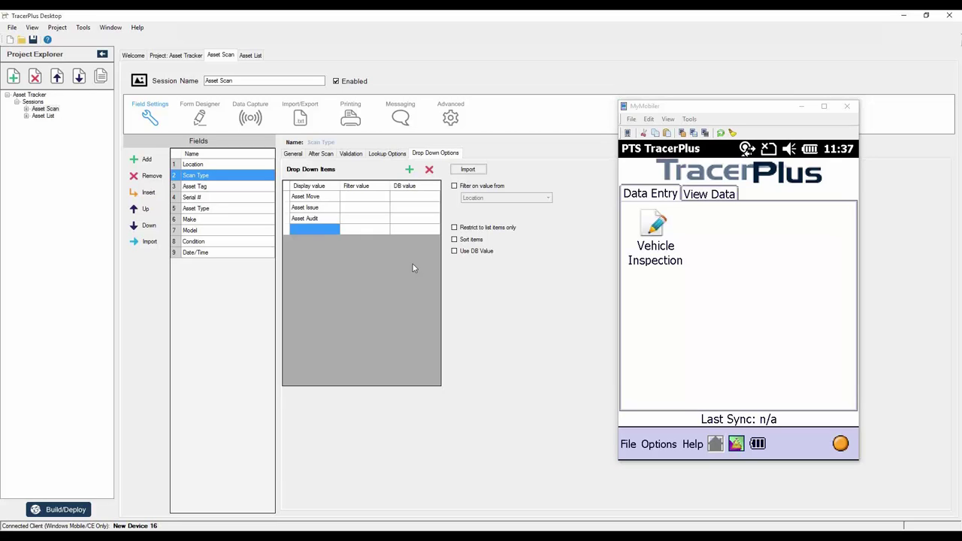
Assign DB values 1, 2 and 3 to Asset Move, Asset Issue and Asset Audit and turn on Use DB Value
left_click(408, 198)
type("1")
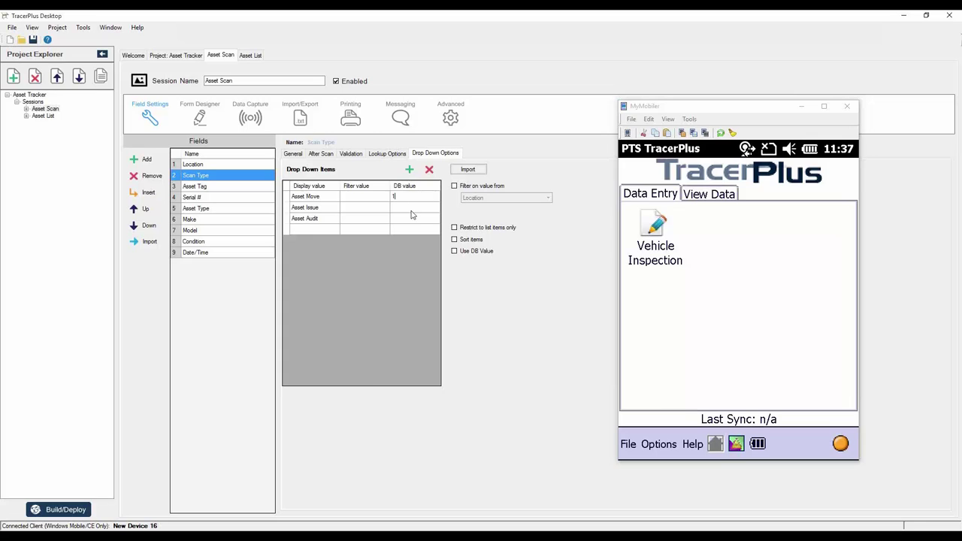
left_click(412, 211)
type("2")
left_click(406, 218)
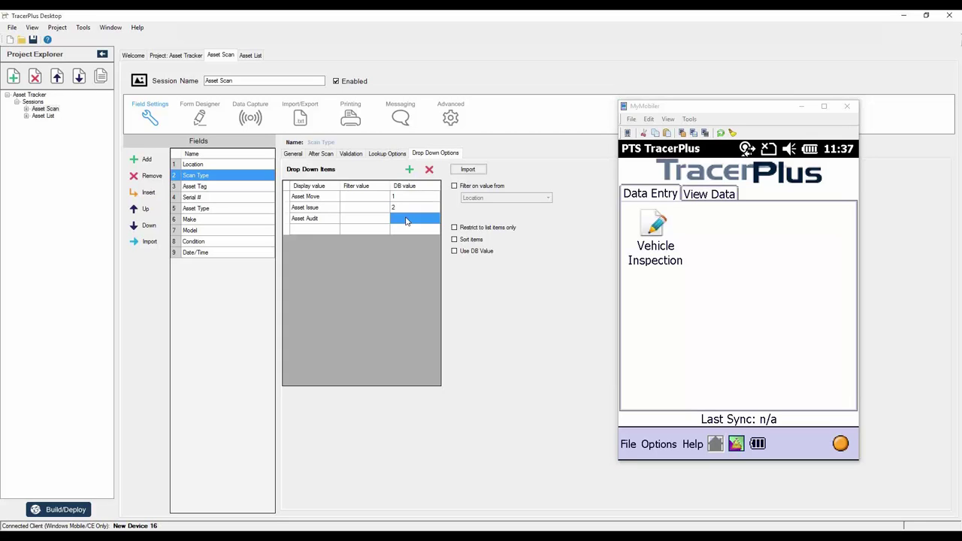
type("3")
left_click(454, 251)
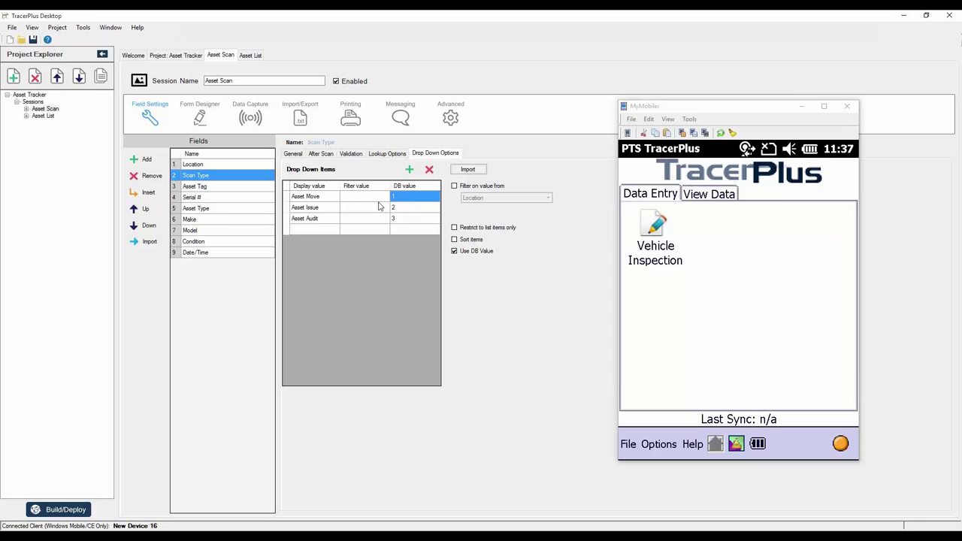
Turn off Use DB Value and clear the DB values of all three Scan Type drop-down items
left_click(454, 251)
left_click(409, 197)
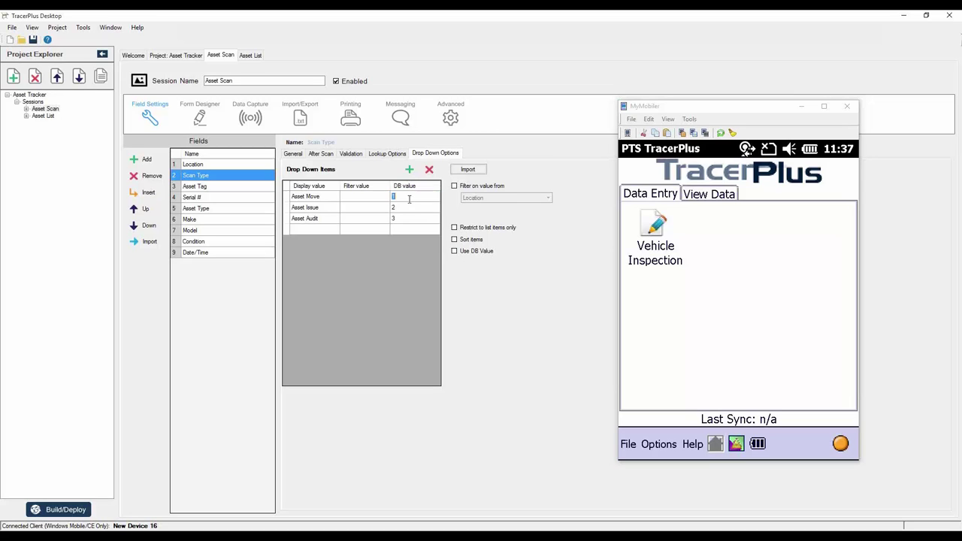
key("Delete")
left_click(411, 208)
key("Delete")
left_click(414, 216)
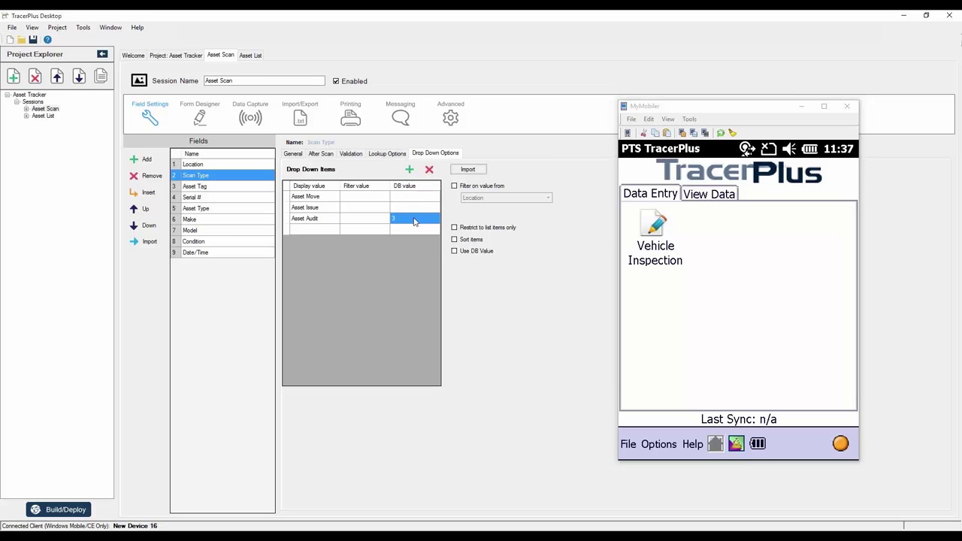
key("Delete")
left_click(315, 229)
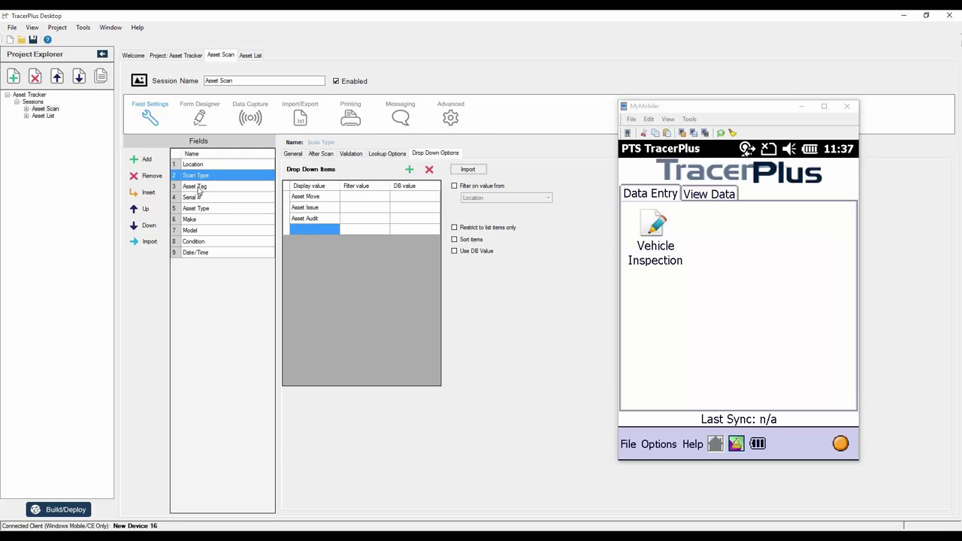
Enable lookups for the Serial # field with Asset List as the source session
left_click(198, 187)
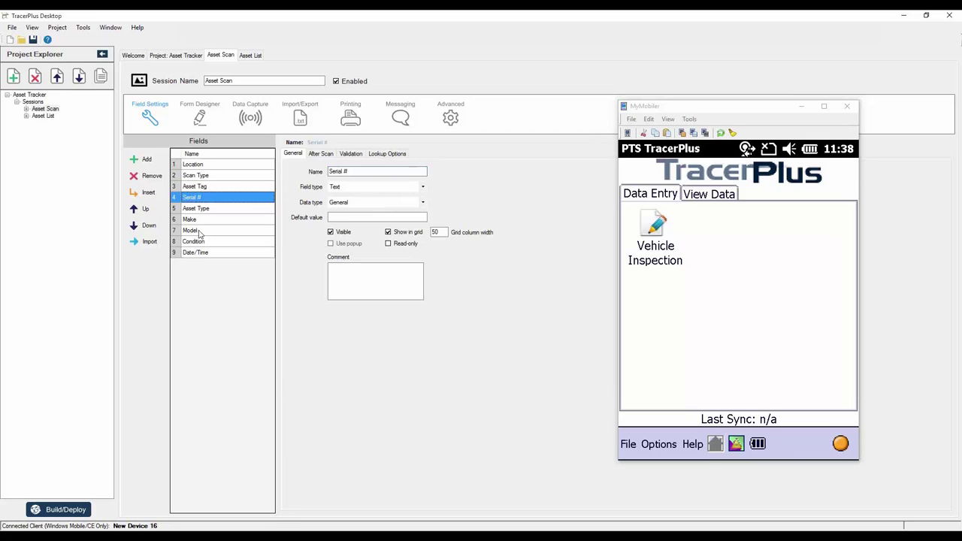
left_click(374, 154)
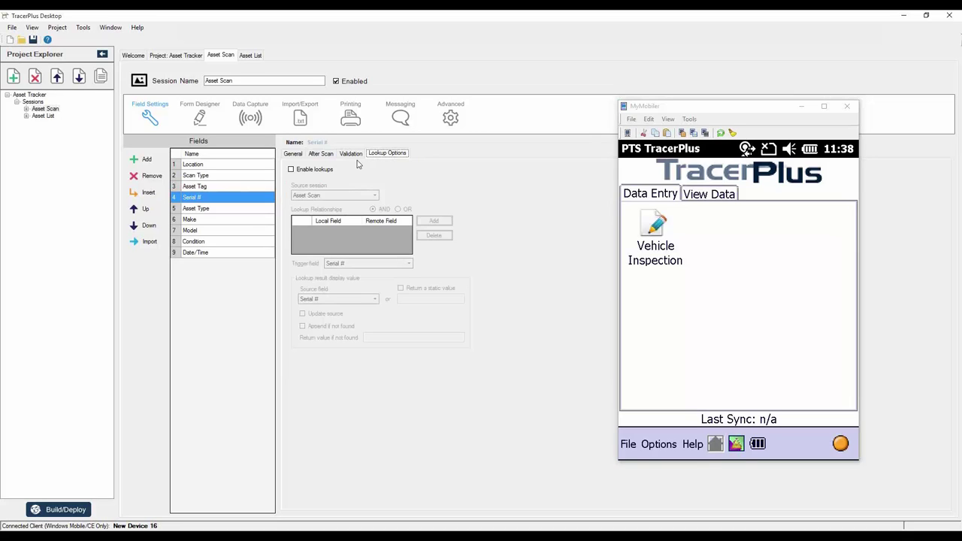
left_click(291, 170)
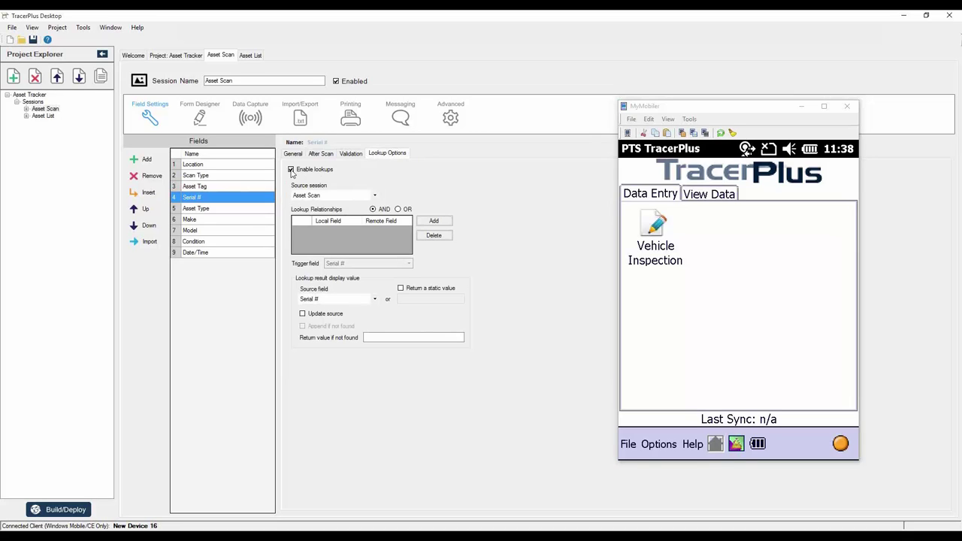
left_click(375, 197)
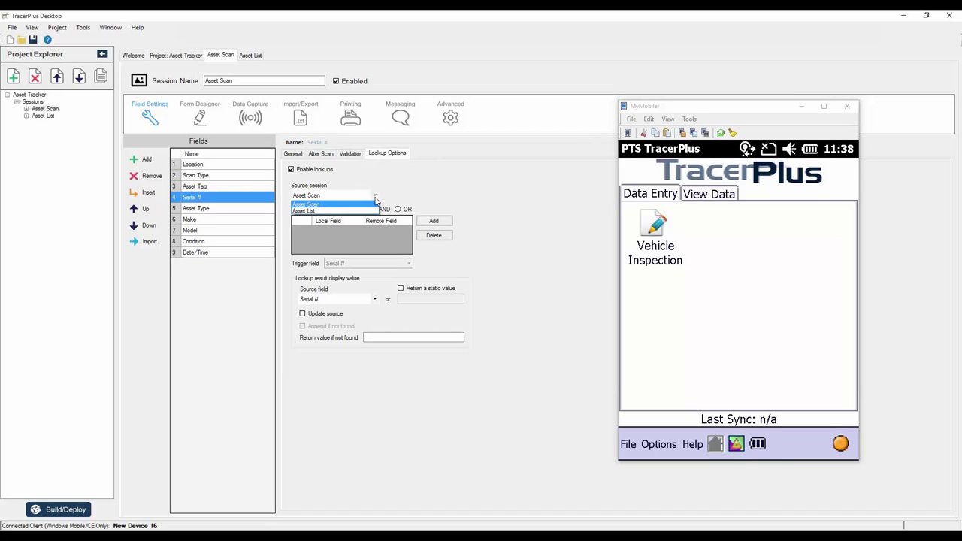
left_click(316, 211)
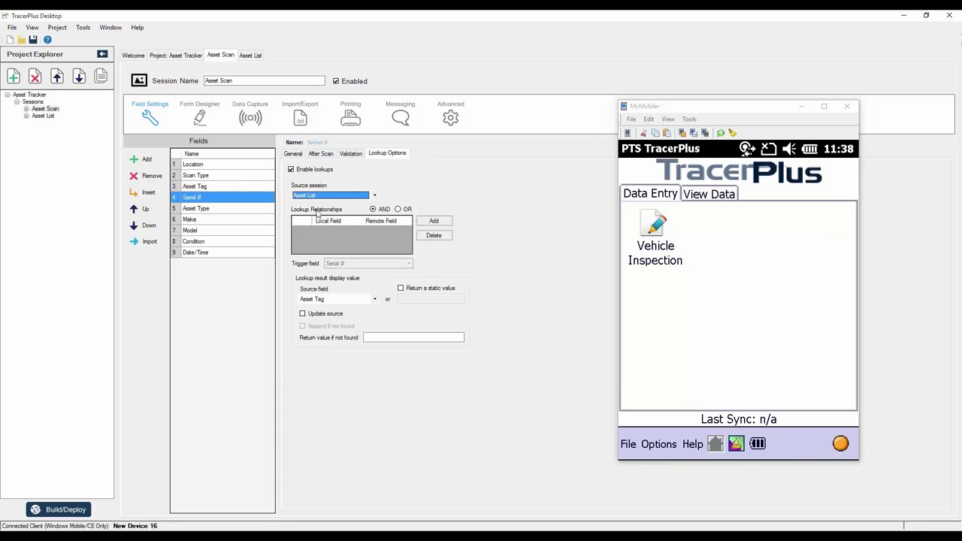
Add a lookup relationship for Serial # linking the local field Asset Tag to the remote field Asset Tag
left_click(434, 222)
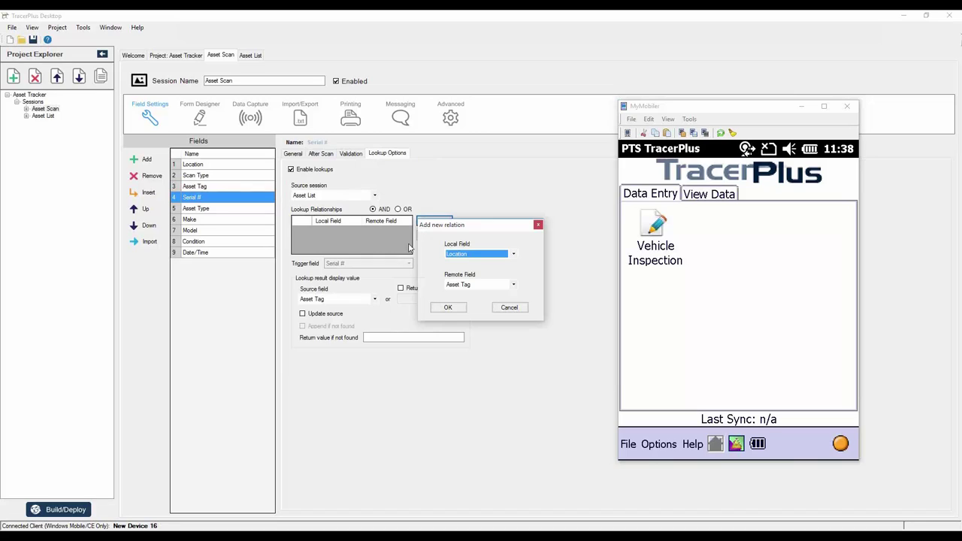
left_click(466, 255)
left_click(465, 255)
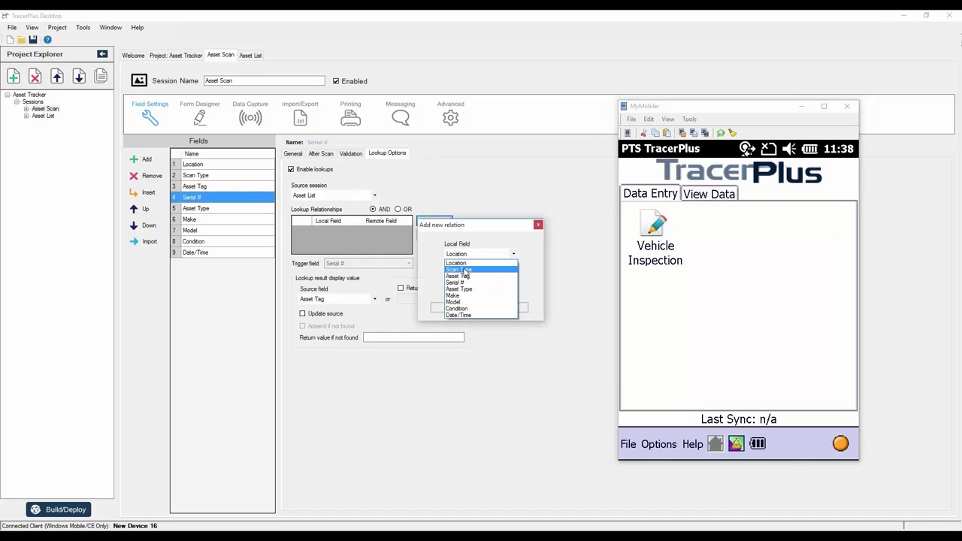
left_click(462, 279)
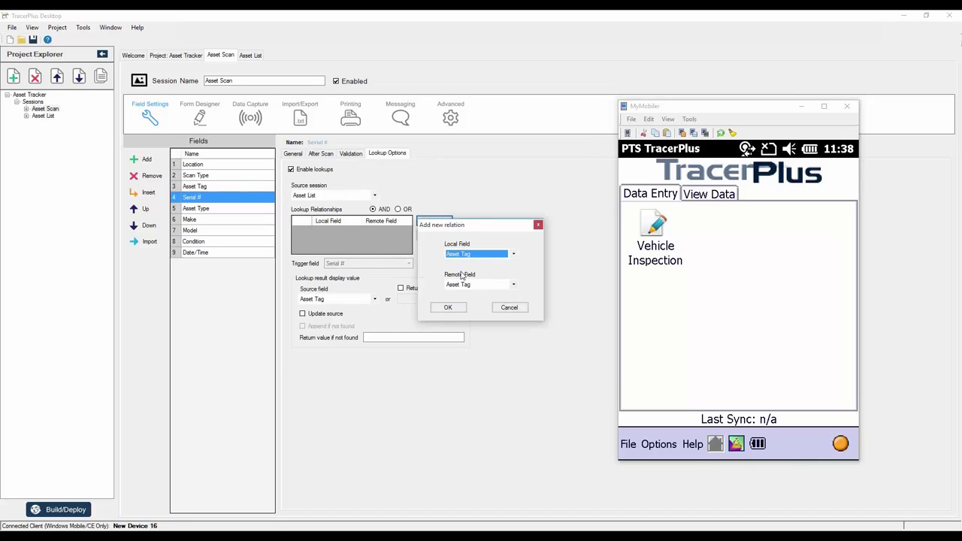
left_click(446, 311)
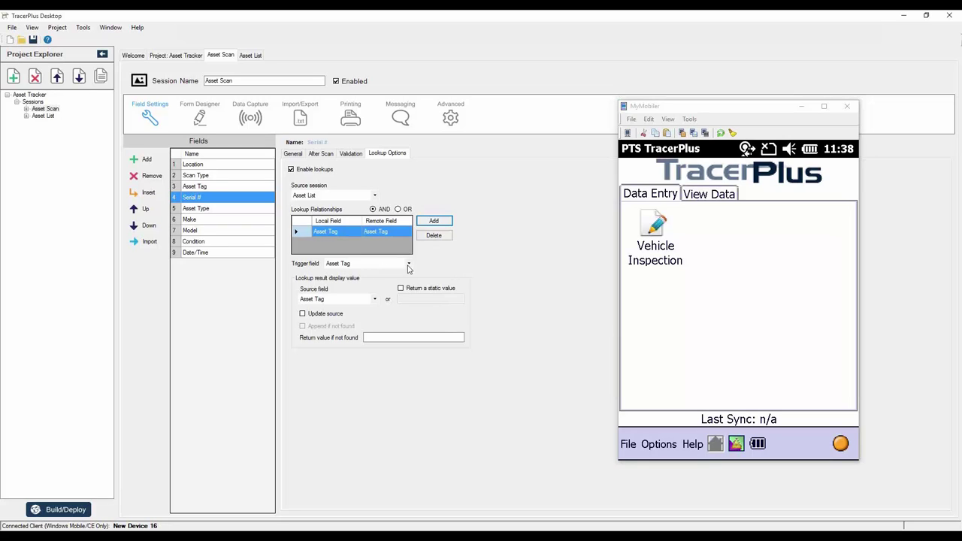
Set the Serial # lookup result to the source field Serial # and the return value if not found to "Not Found"
left_click(374, 299)
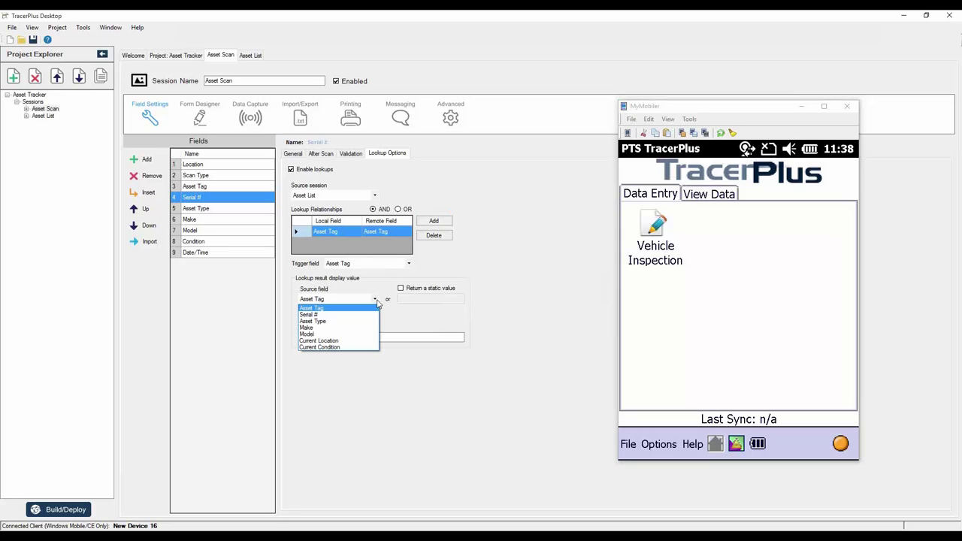
left_click(316, 315)
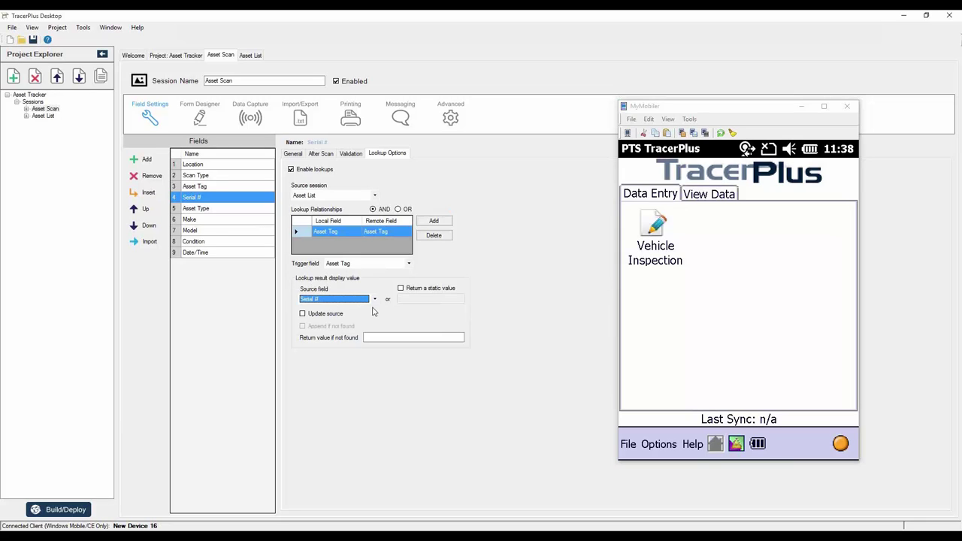
left_click(380, 338)
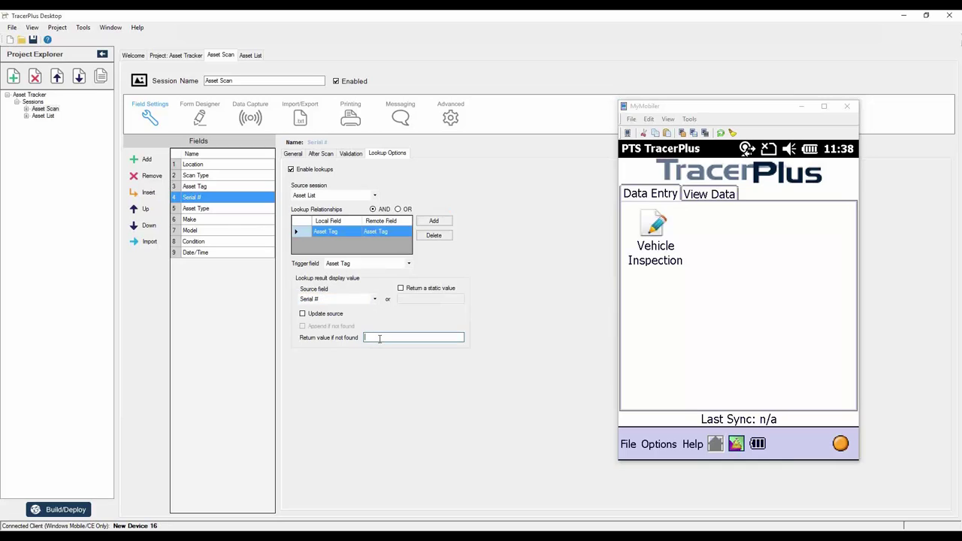
type("Not Found")
Enable lookups for the Asset Type field with Asset List as the source session
left_click(199, 208)
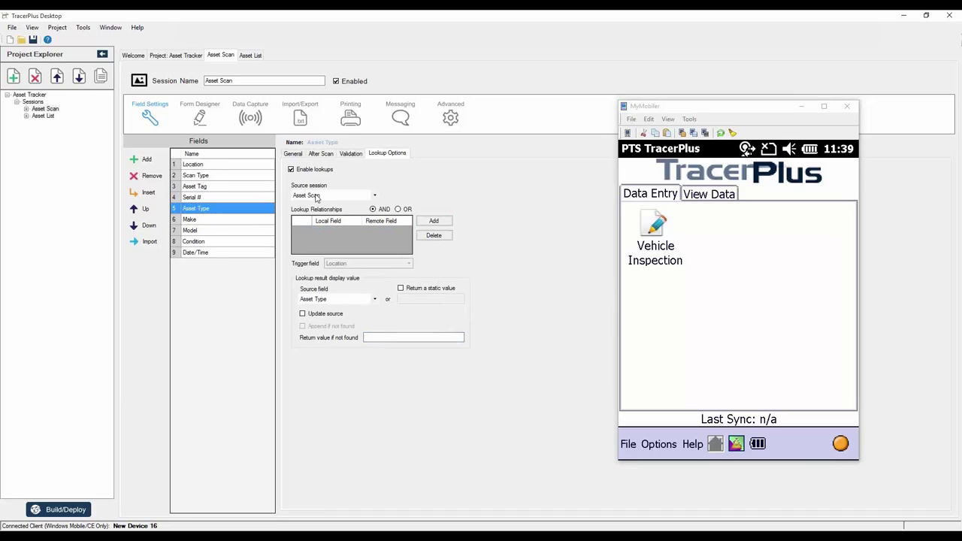
left_click(316, 196)
left_click(308, 204)
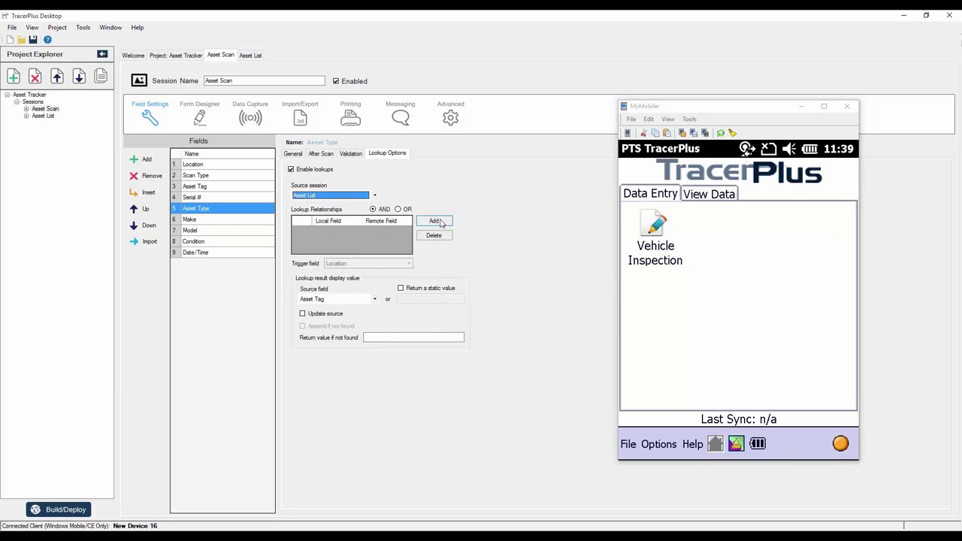
Relate local field Asset Type to remote field Asset Tag in the Asset Type lookup and return the source field Asset Type
left_click(436, 222)
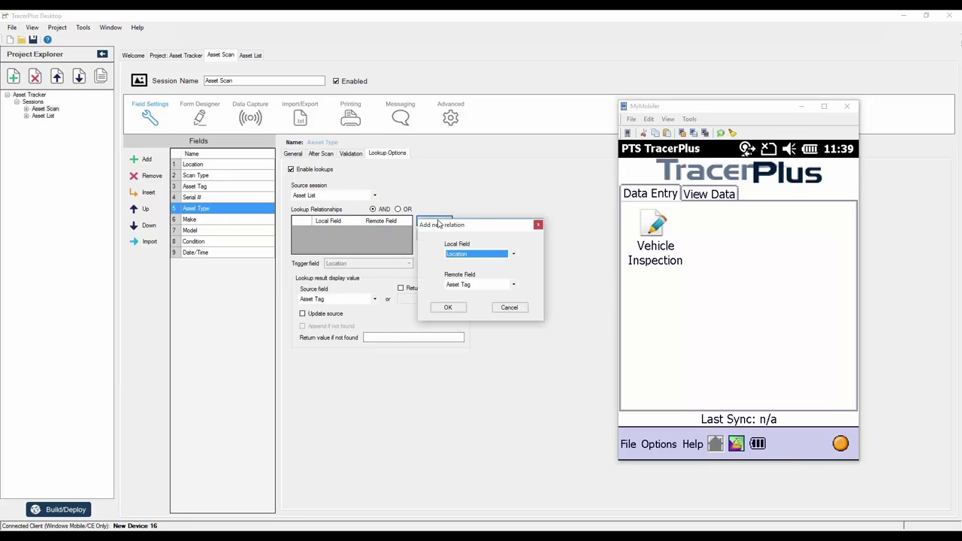
left_click(461, 254)
left_click(459, 288)
left_click(443, 311)
left_click(339, 299)
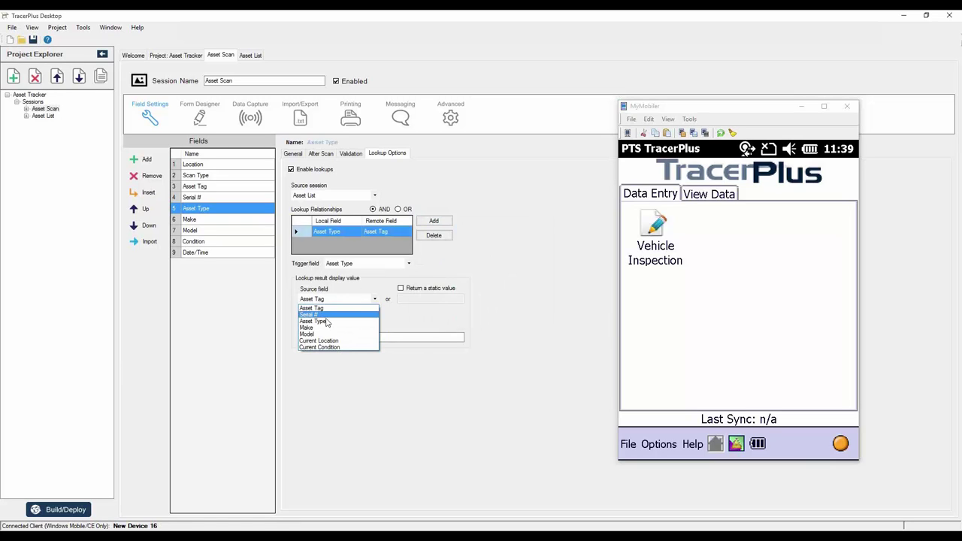
left_click(323, 321)
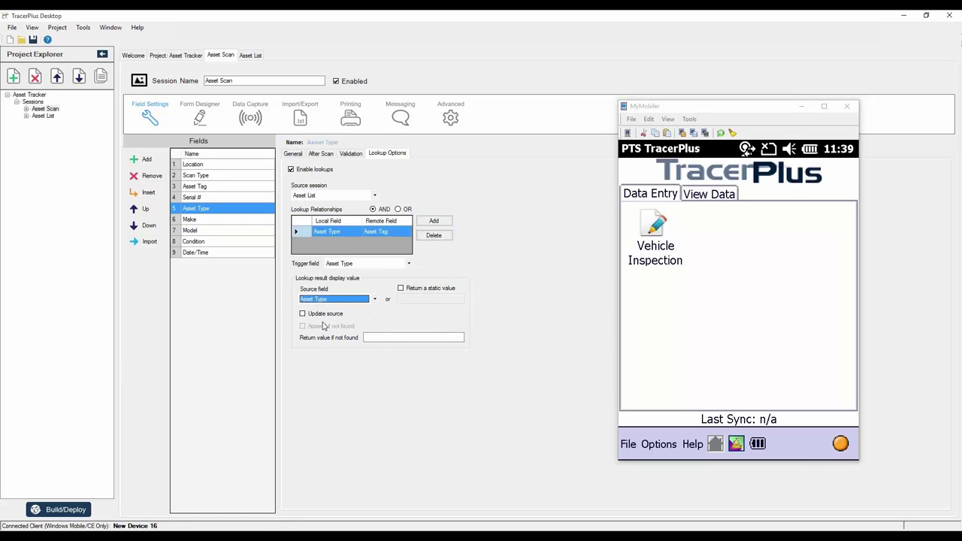
Enable lookups for the Make field with Asset List as the source session
left_click(203, 222)
left_click(291, 169)
left_click(334, 196)
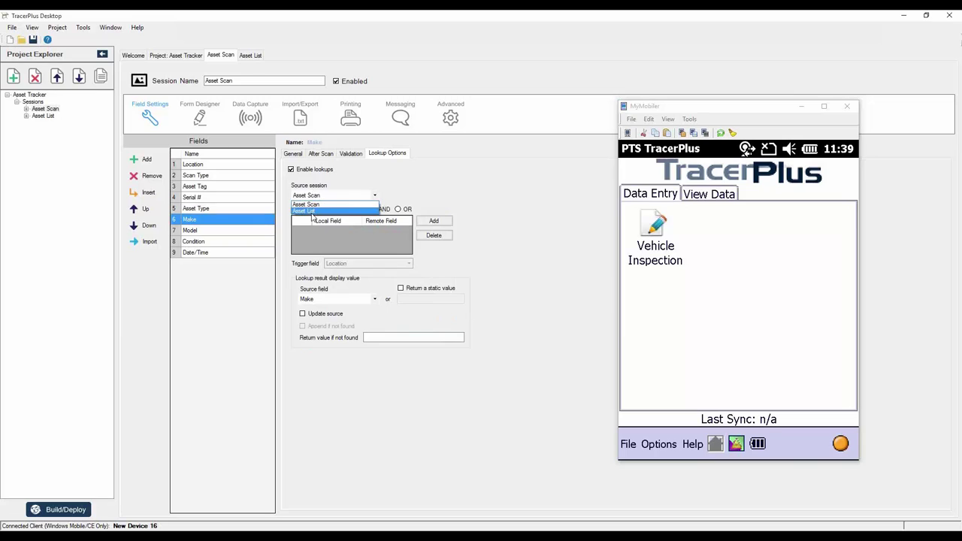
left_click(311, 211)
Relate local Asset Tag to remote Asset Tag in the Make lookup and return the source field Make
left_click(434, 220)
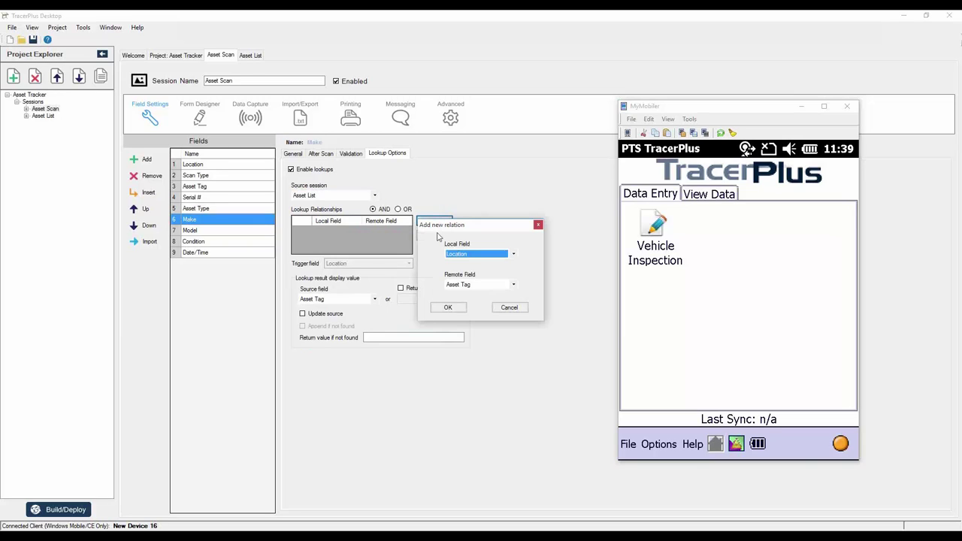
left_click(470, 255)
left_click(459, 276)
left_click(451, 306)
left_click(351, 299)
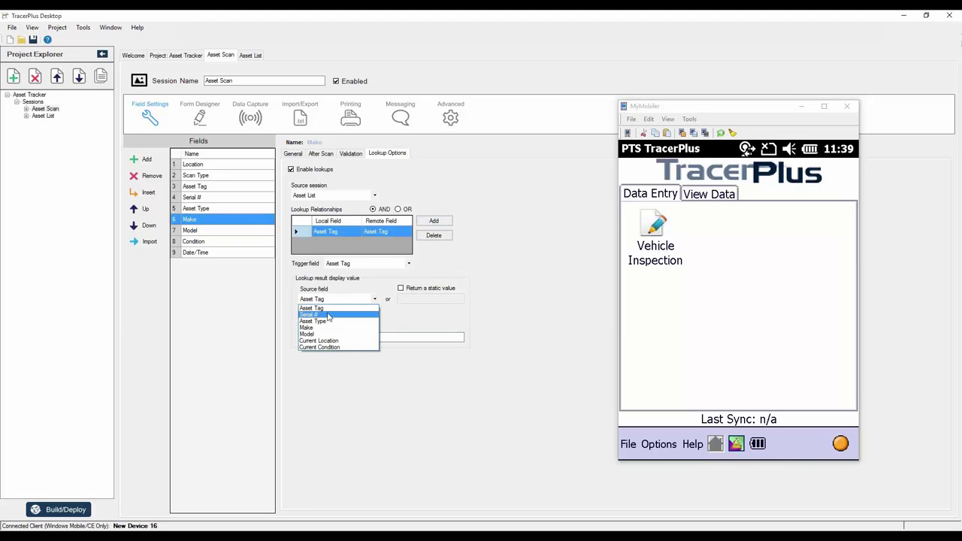
left_click(319, 334)
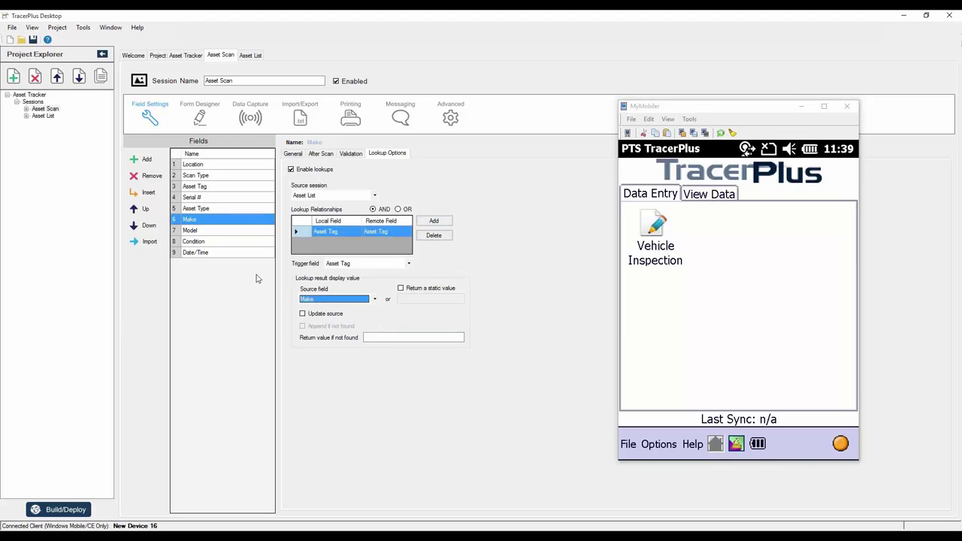
Enable lookups for the Model field with Asset List as the source session
left_click(208, 231)
left_click(291, 169)
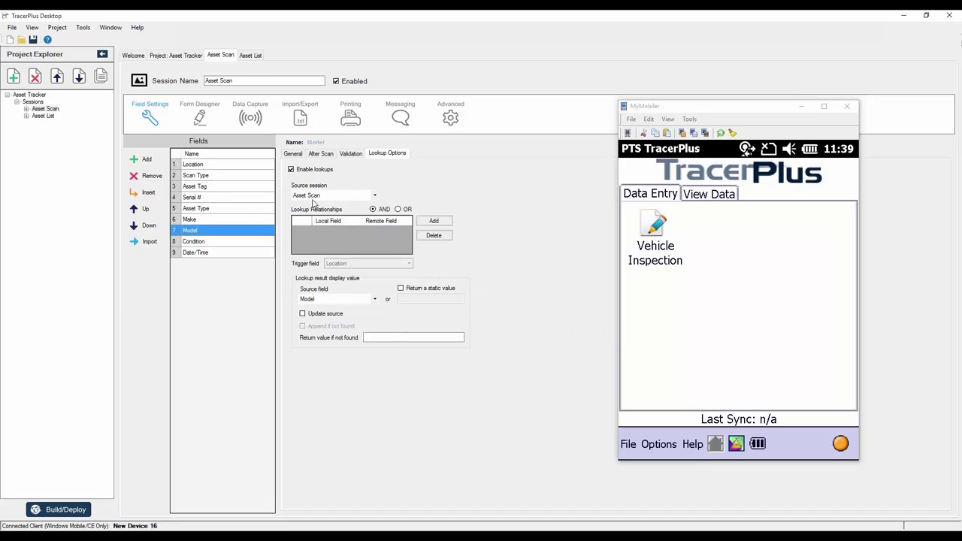
left_click(312, 197)
left_click(312, 212)
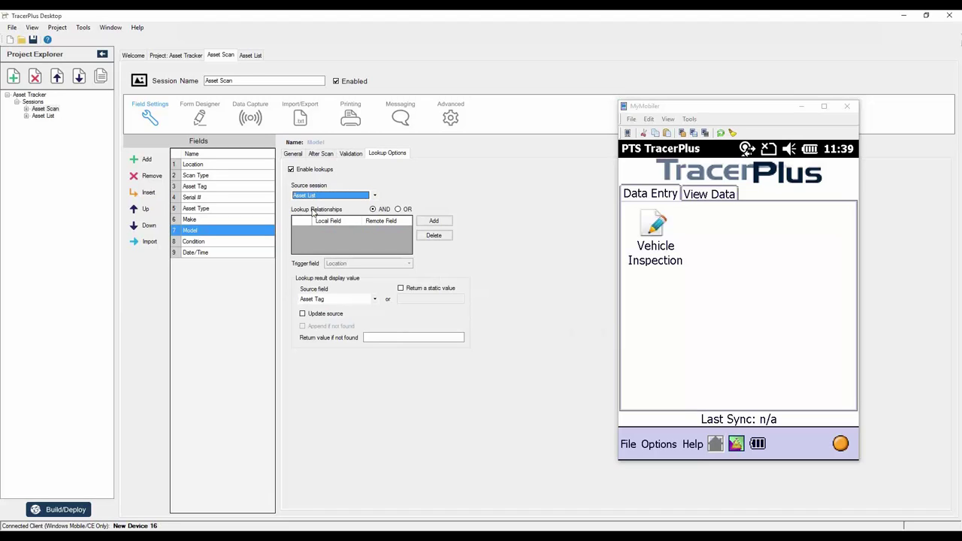
Relate local Asset Tag to remote Asset Tag in the Model lookup and return the source field Model
left_click(433, 220)
left_click(476, 253)
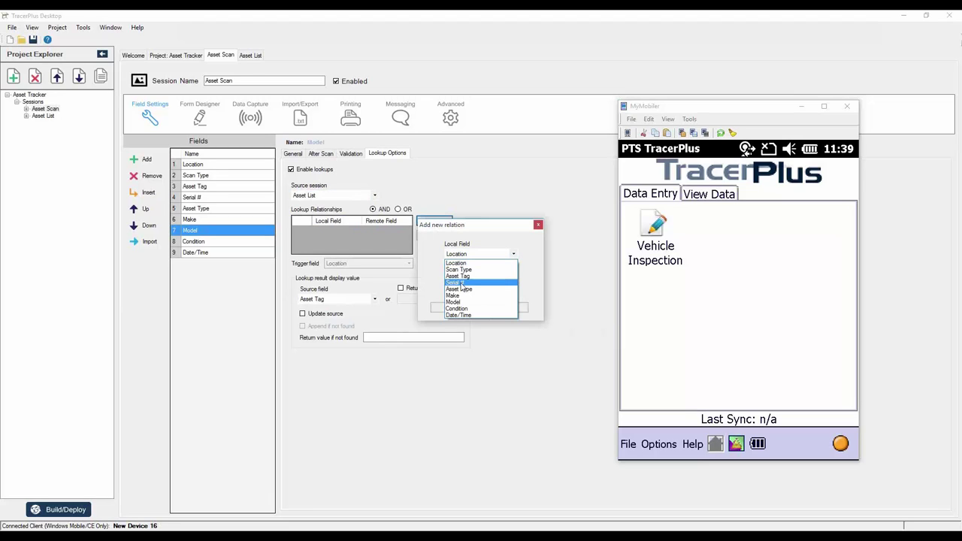
left_click(462, 277)
left_click(448, 308)
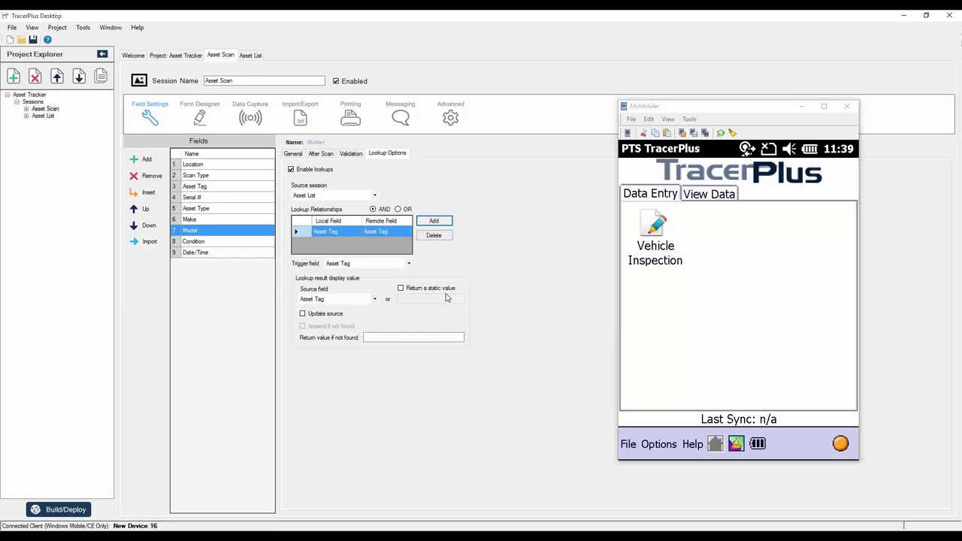
left_click(357, 303)
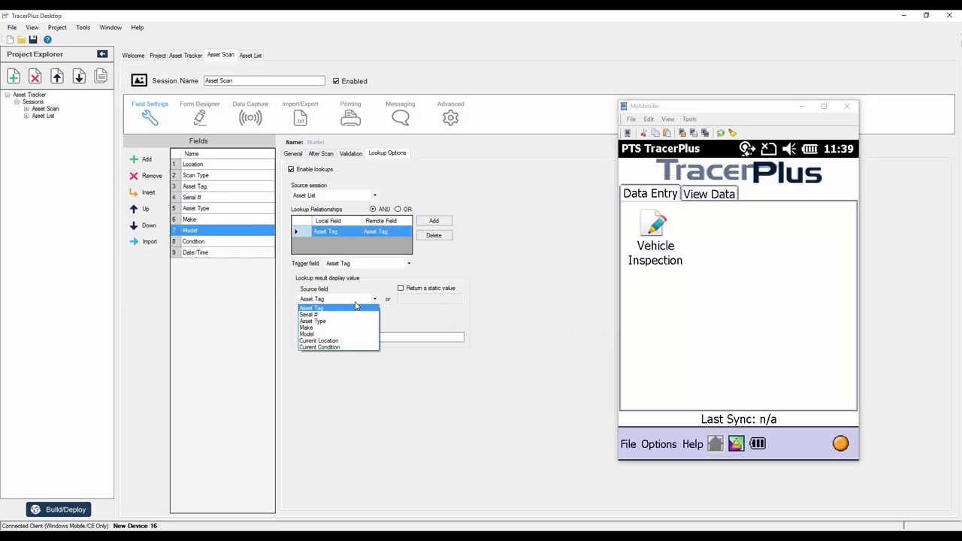
left_click(324, 333)
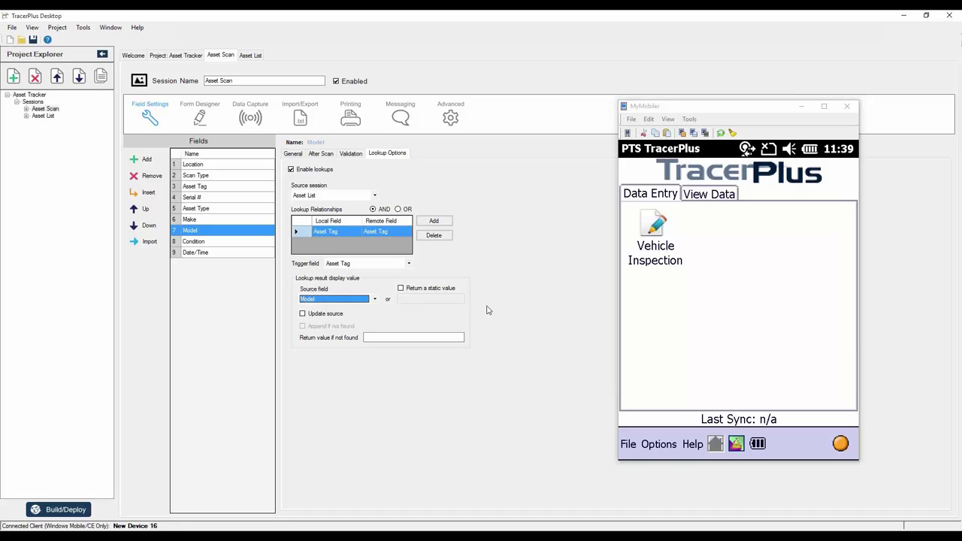
Change the field type of the Condition field to Drop Down
left_click(190, 243)
left_click(293, 153)
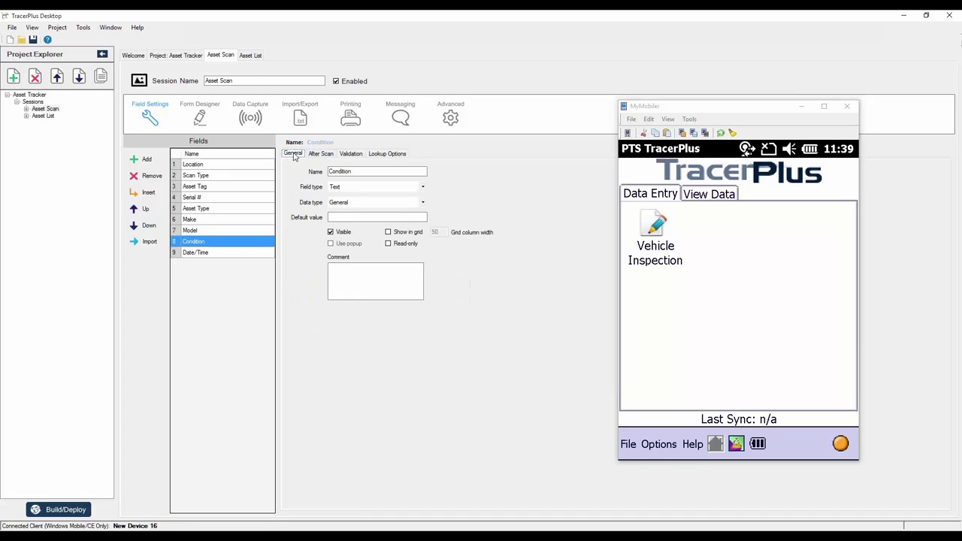
left_click(349, 187)
left_click(342, 202)
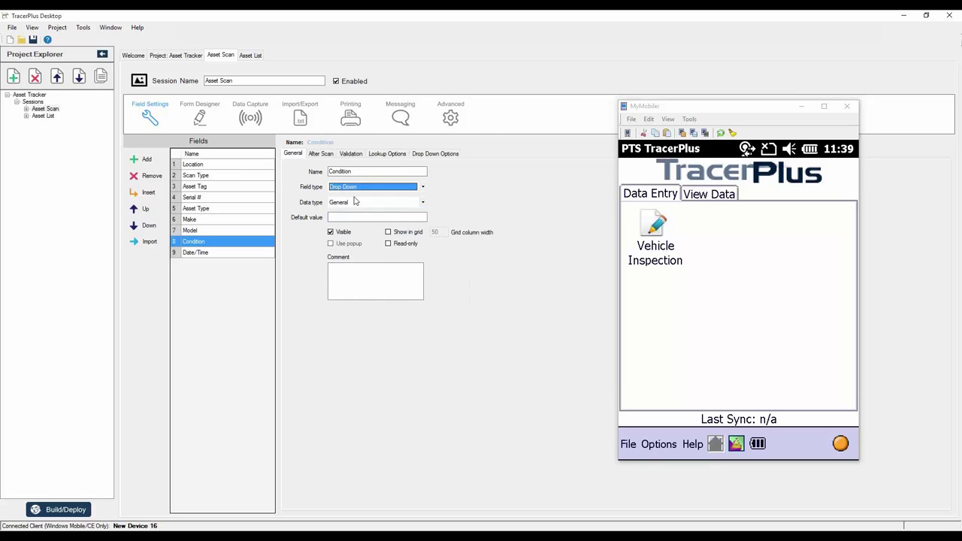
Add the drop-down items New, Good, Fair, Needs repair, Damaged and EOL to the Condition field and enable item sorting
left_click(434, 154)
left_click(321, 197)
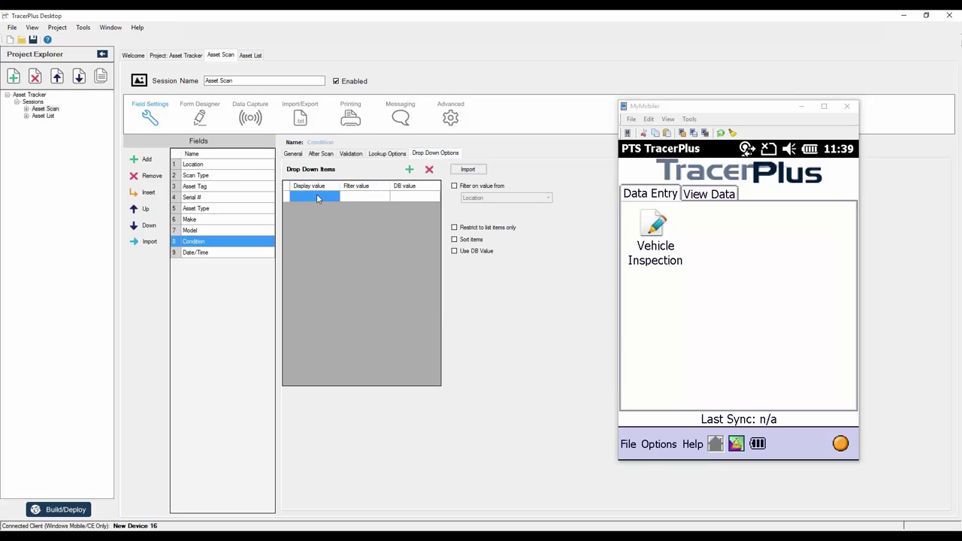
type("New")
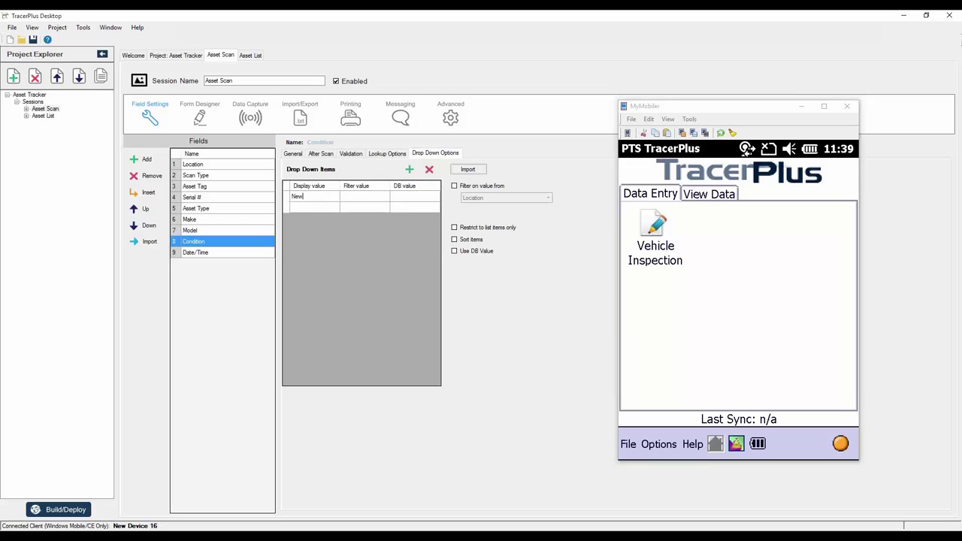
key("Return")
type("Good")
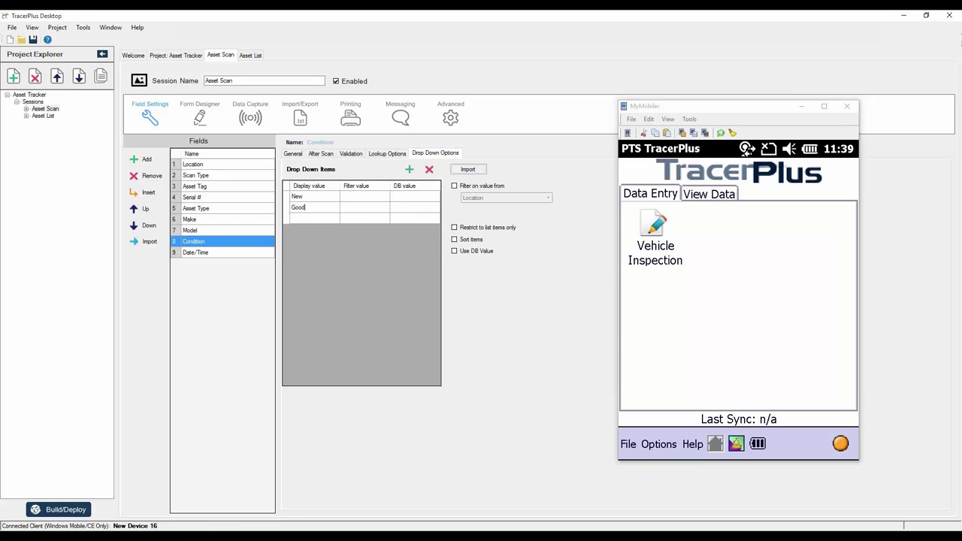
key("Return")
type("Fair")
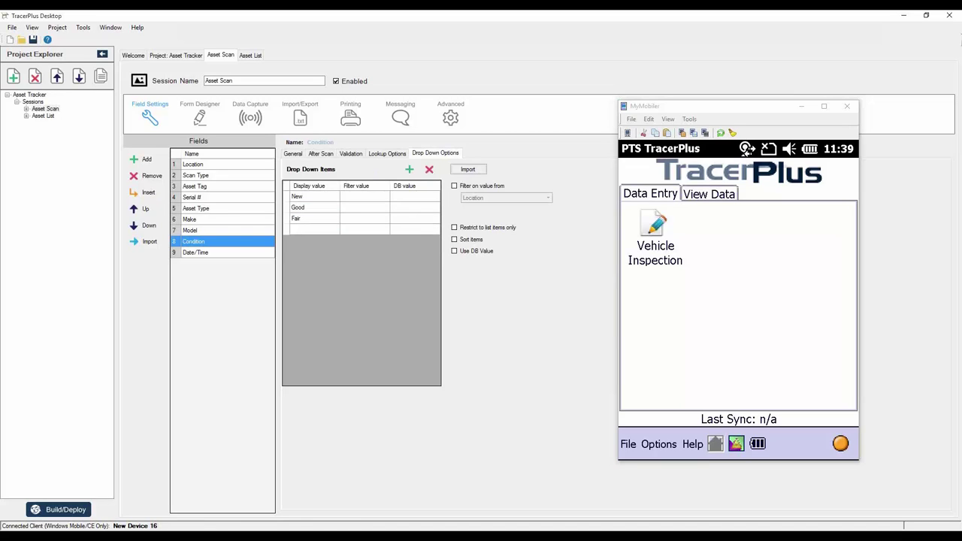
key("Return")
type("Needs repair")
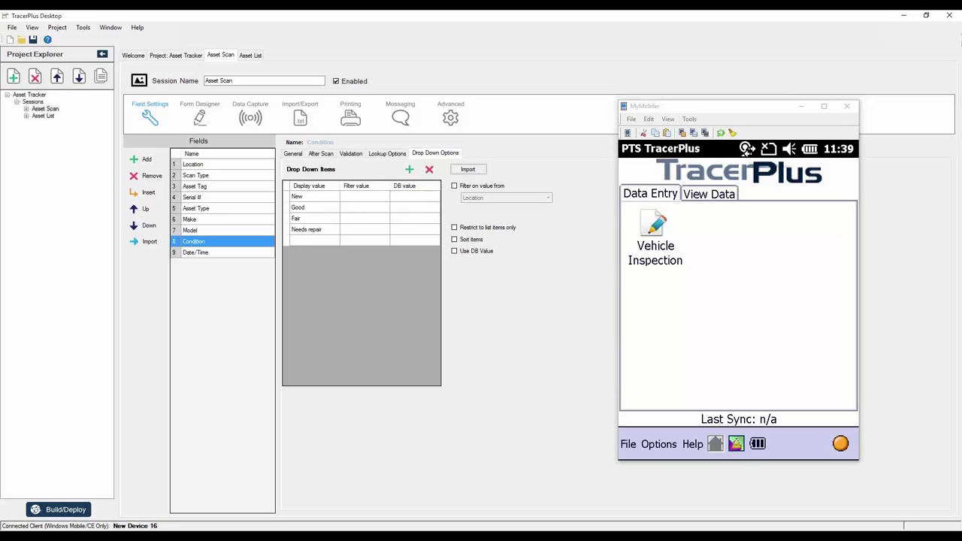
key("Return")
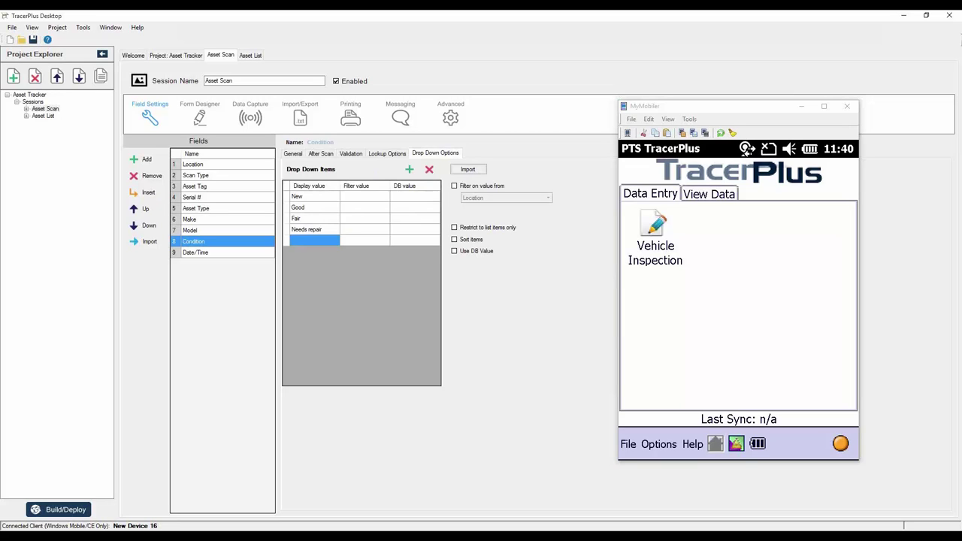
type("Damaged")
key("Return")
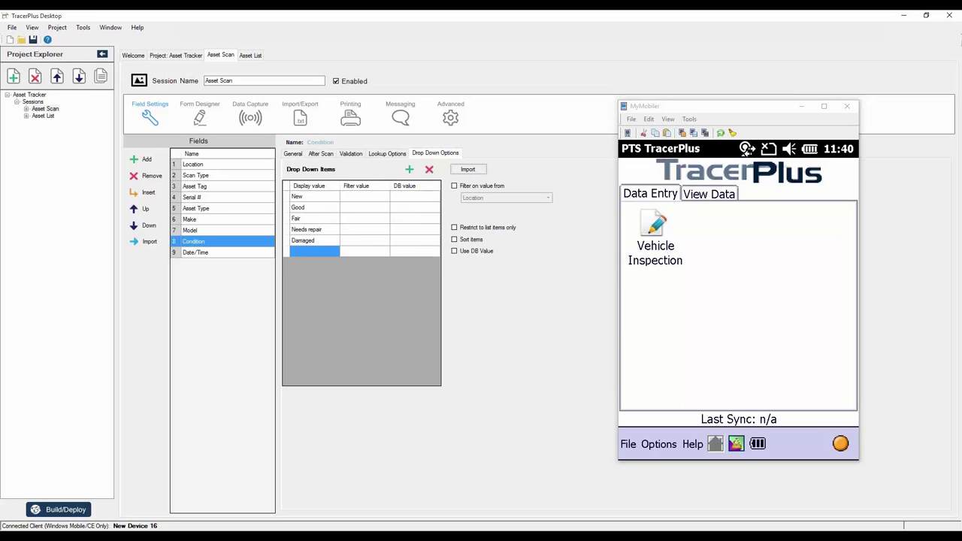
type("EOL")
key("Return")
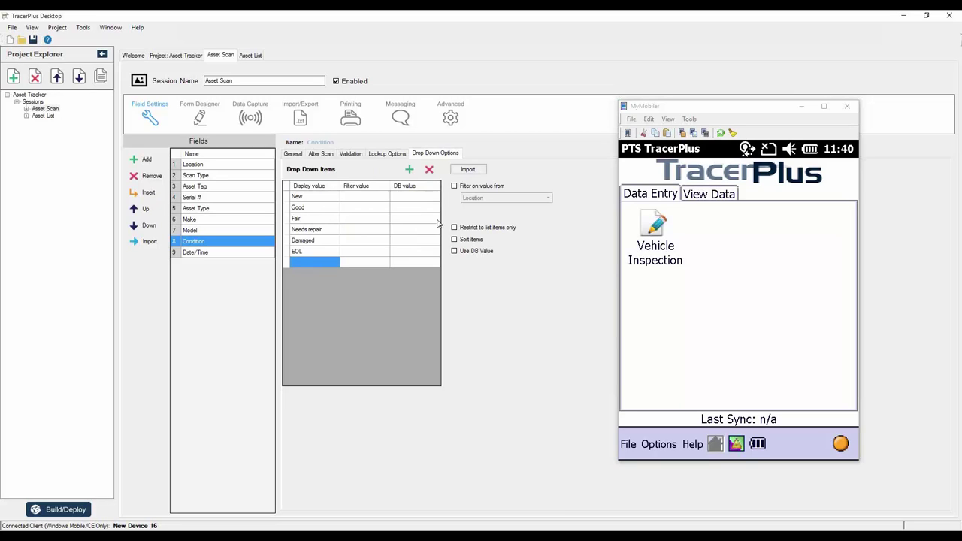
left_click(453, 239)
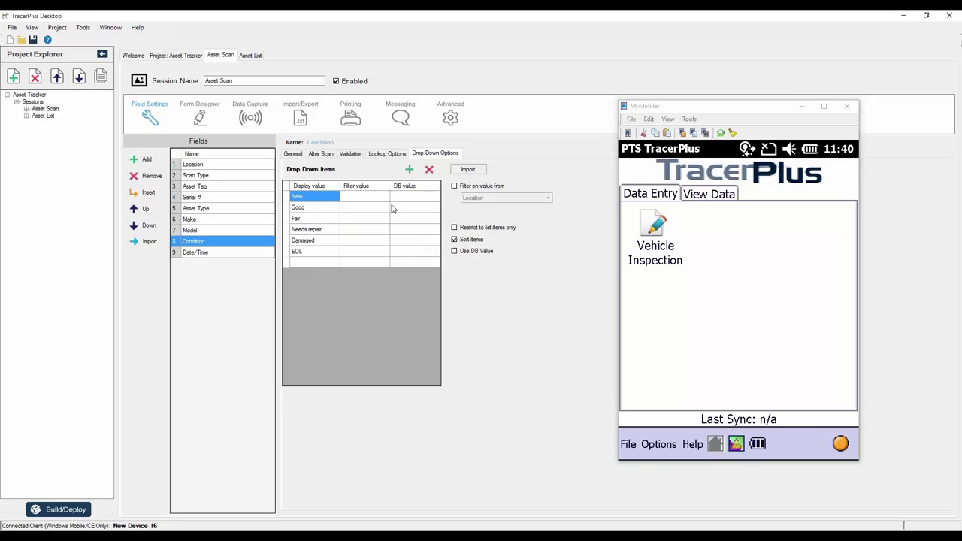
Set the data type of the Date/Time field to DateTime
left_click(292, 153)
left_click(204, 254)
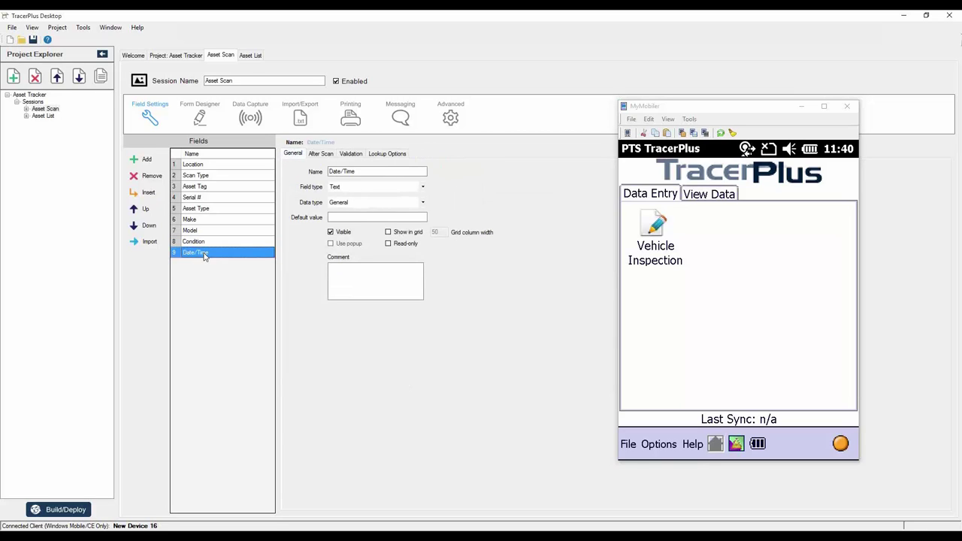
left_click(345, 204)
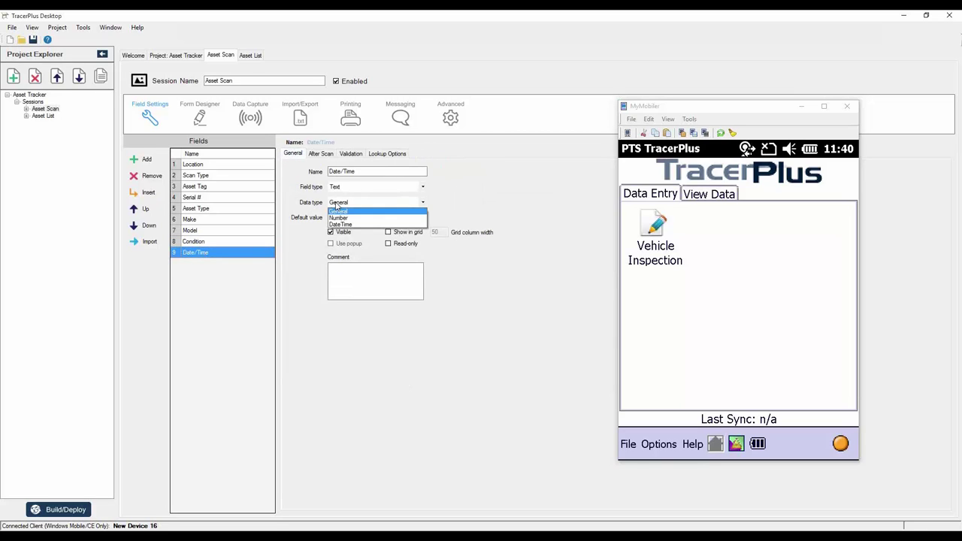
left_click(344, 224)
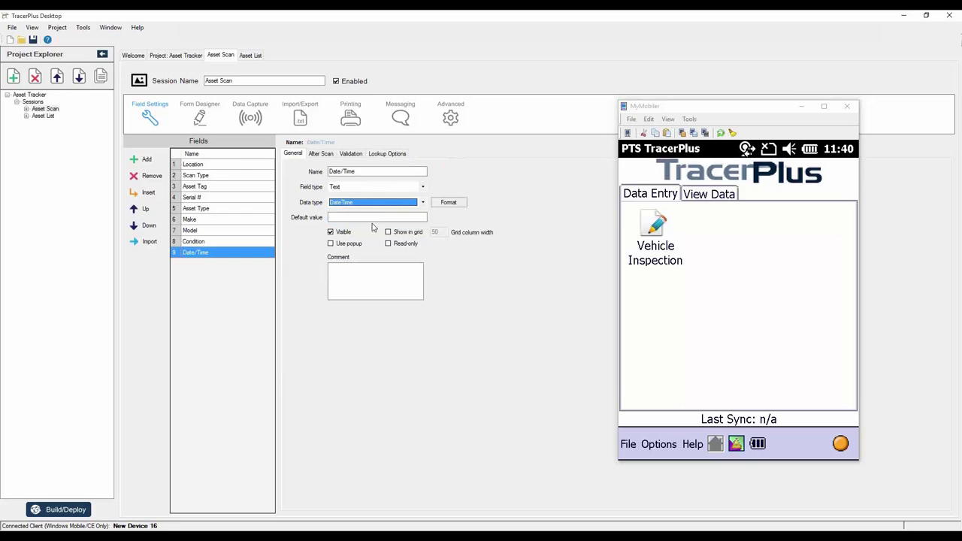
Open the Date/Time field's format settings and examine the available date and time formats
left_click(453, 205)
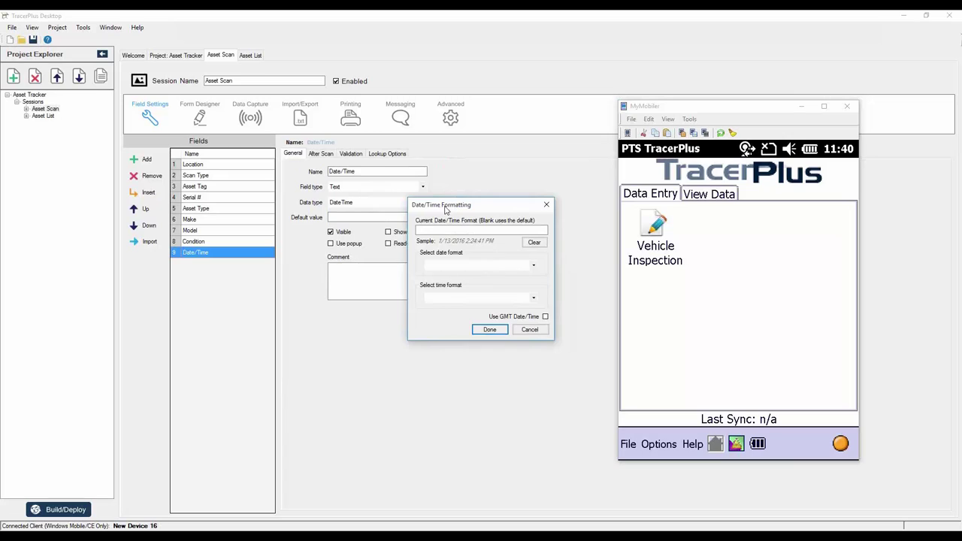
left_click_drag(444, 207, 383, 218)
left_click(472, 278)
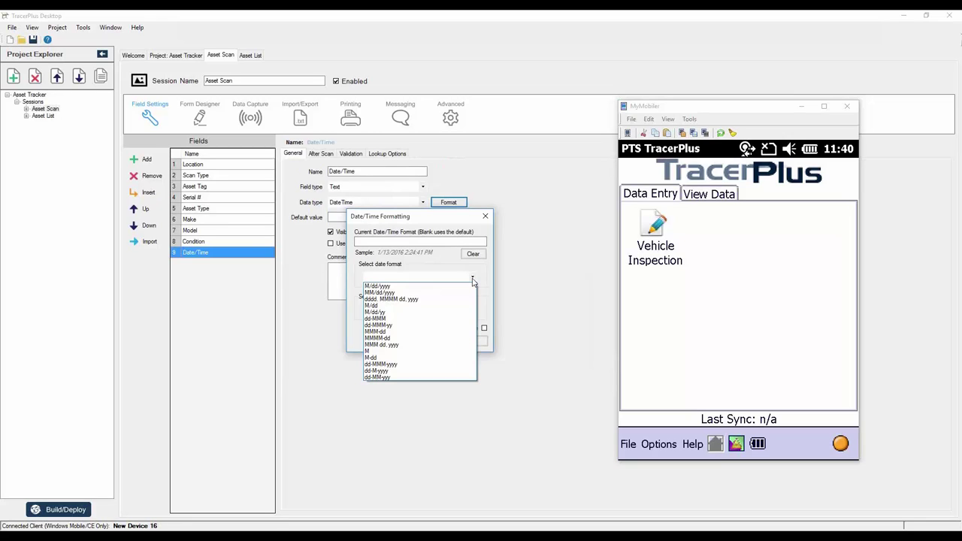
left_click(472, 280)
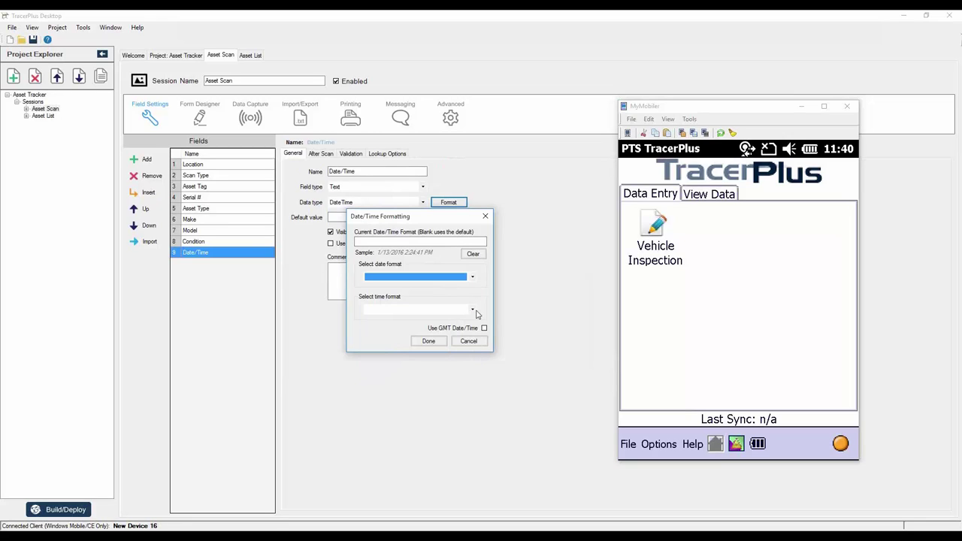
left_click(472, 311)
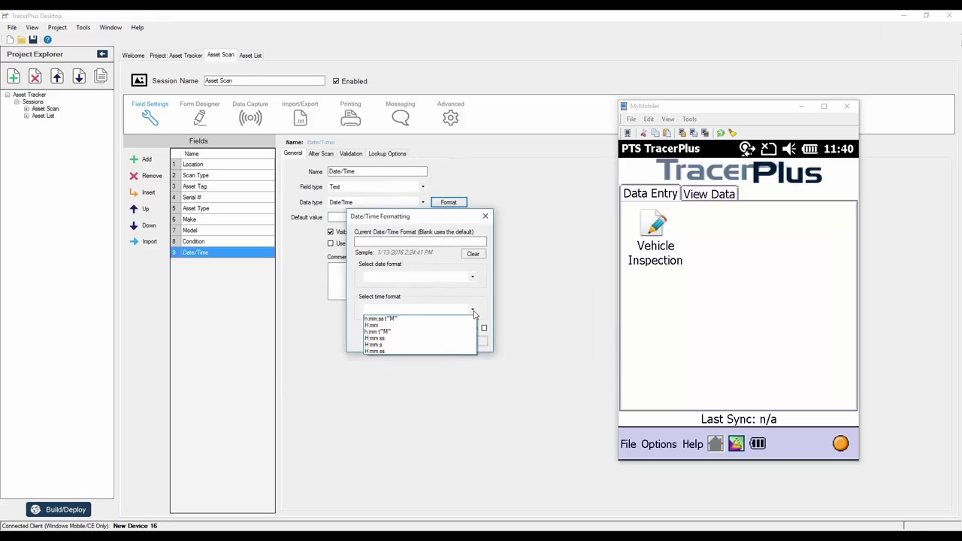
left_click(370, 243)
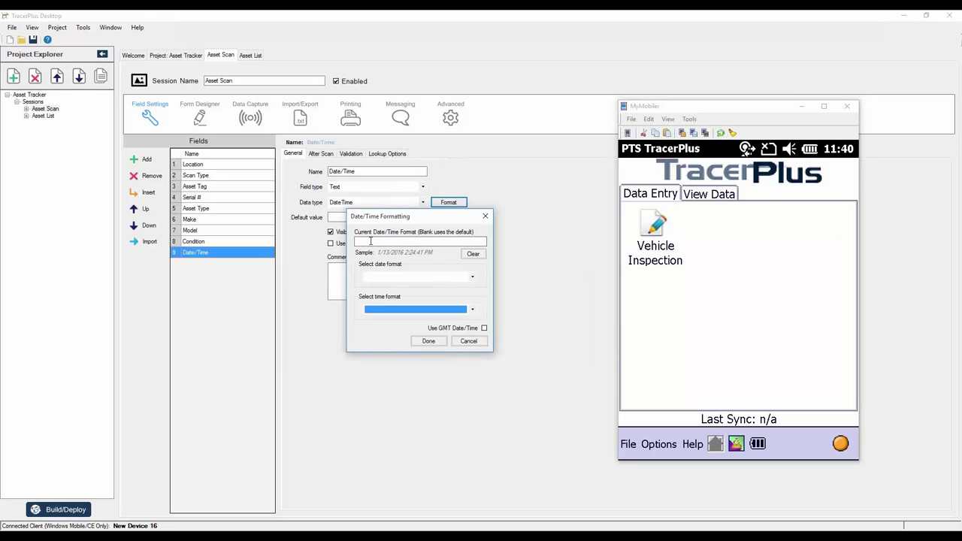
left_click(472, 277)
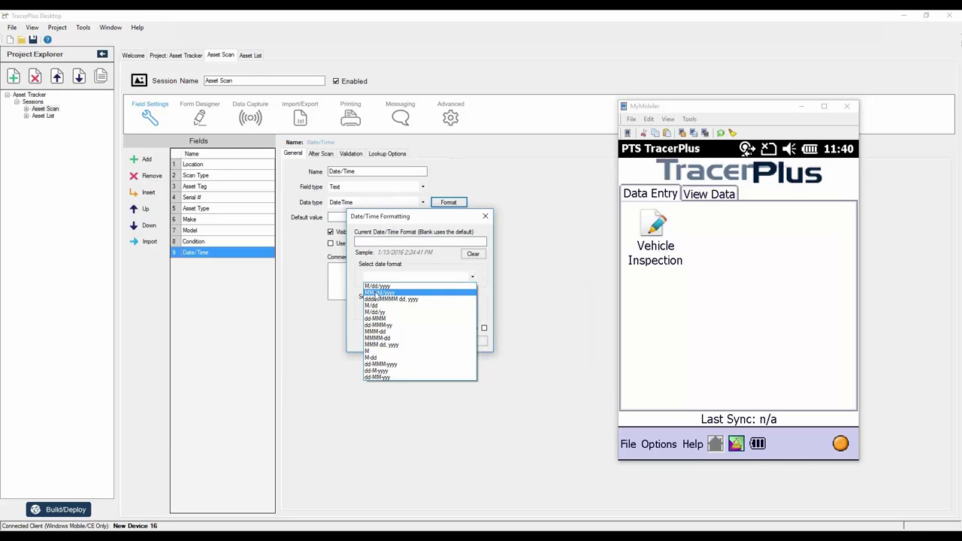
left_click(381, 239)
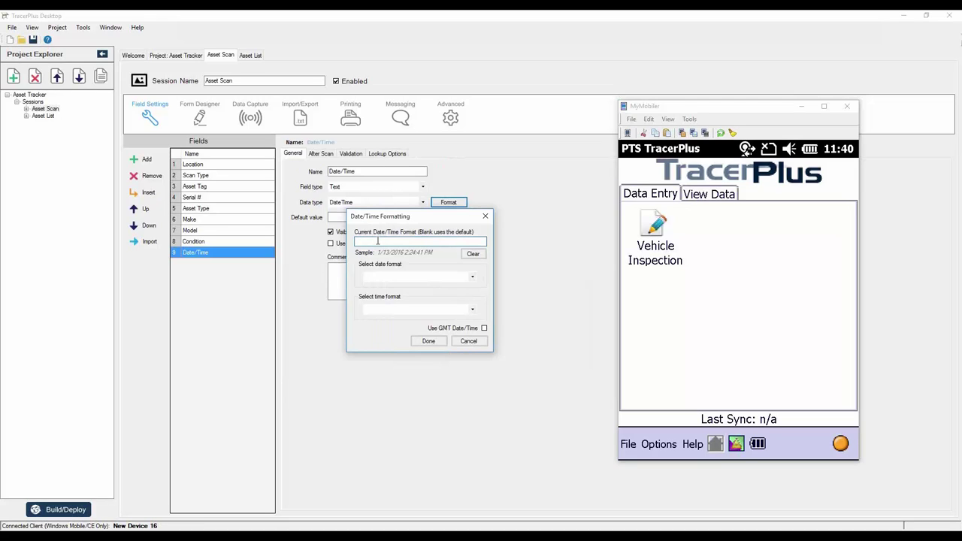
Set the Date/Time field's date format to M/dd/yyyy and its time format to H:mm
left_click(473, 277)
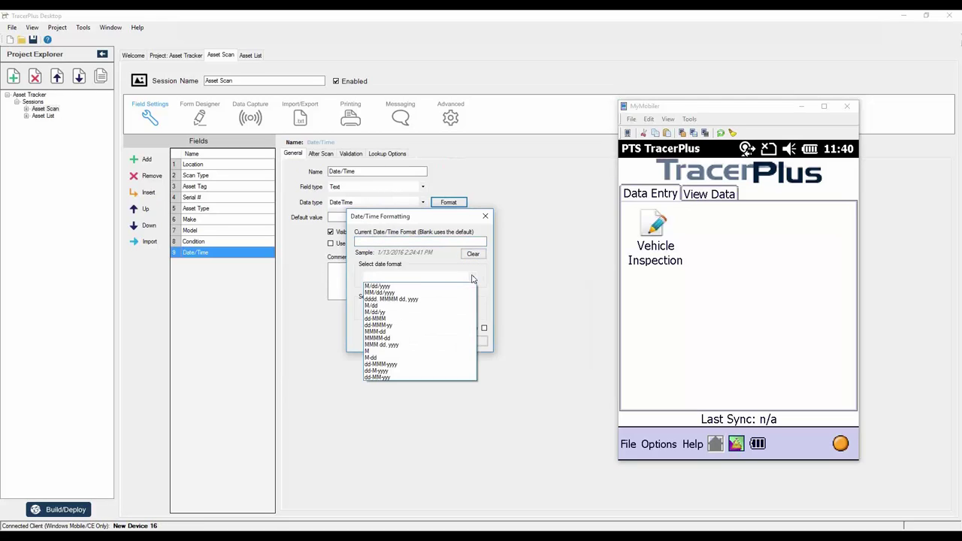
left_click(400, 288)
left_click(473, 310)
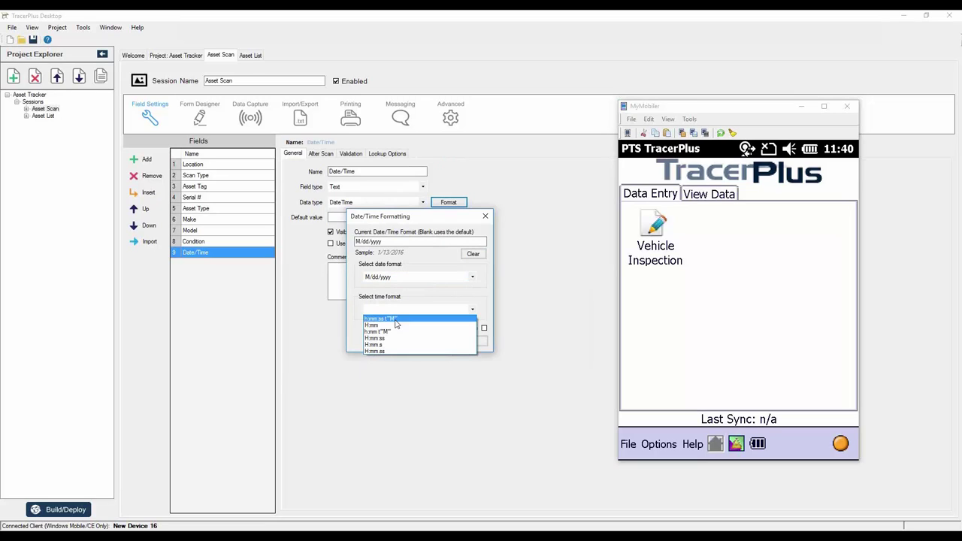
left_click(388, 325)
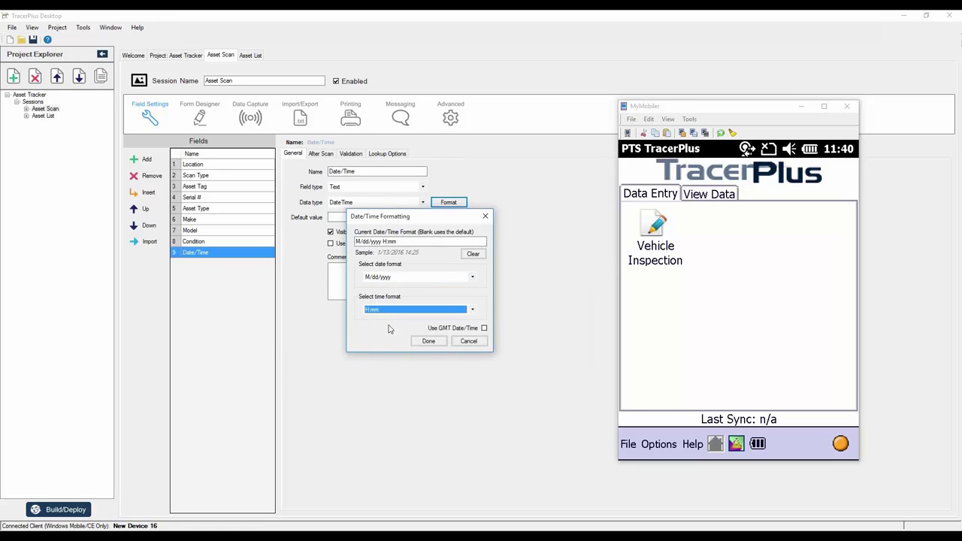
left_click(429, 340)
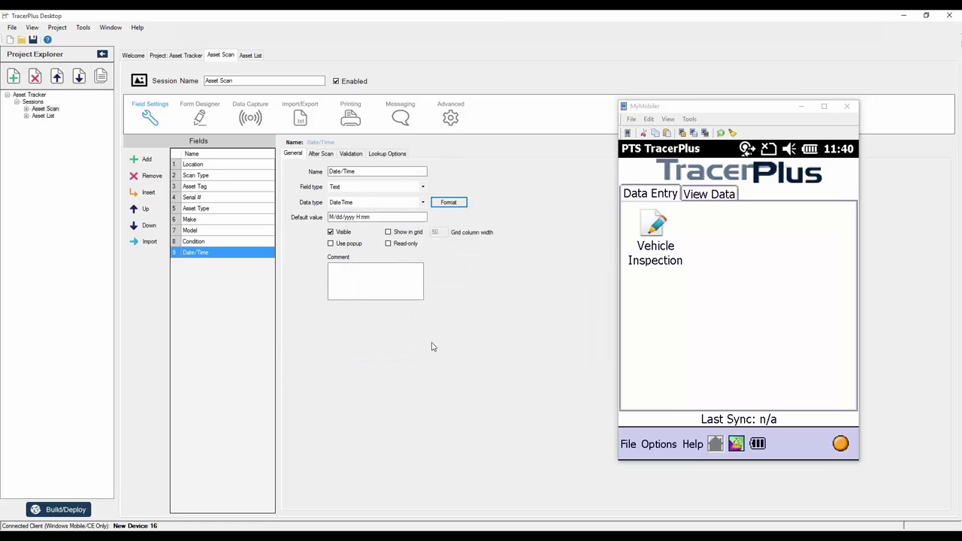
left_click(373, 295)
Review the Location field's after-scan options and turn off Clear on submit for the Scan Type field
left_click(198, 165)
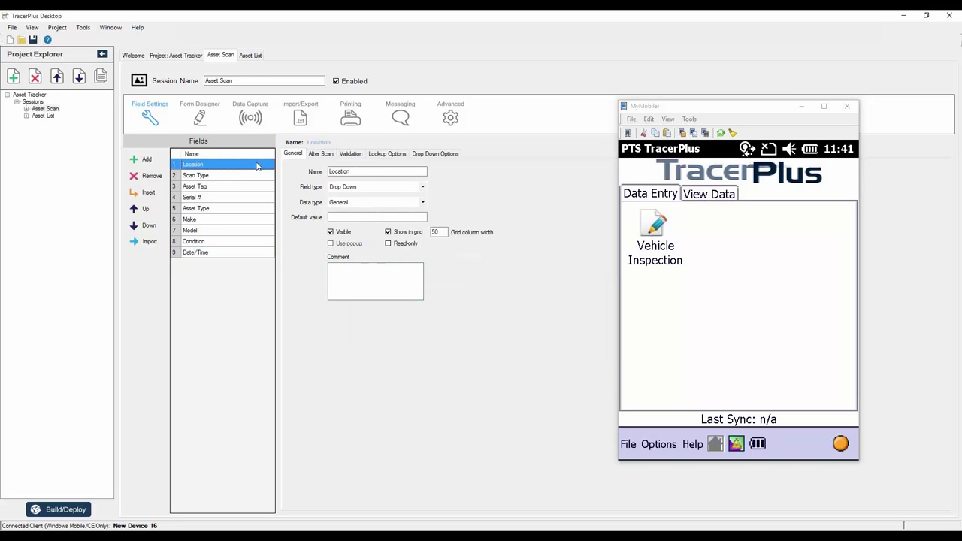
left_click(315, 154)
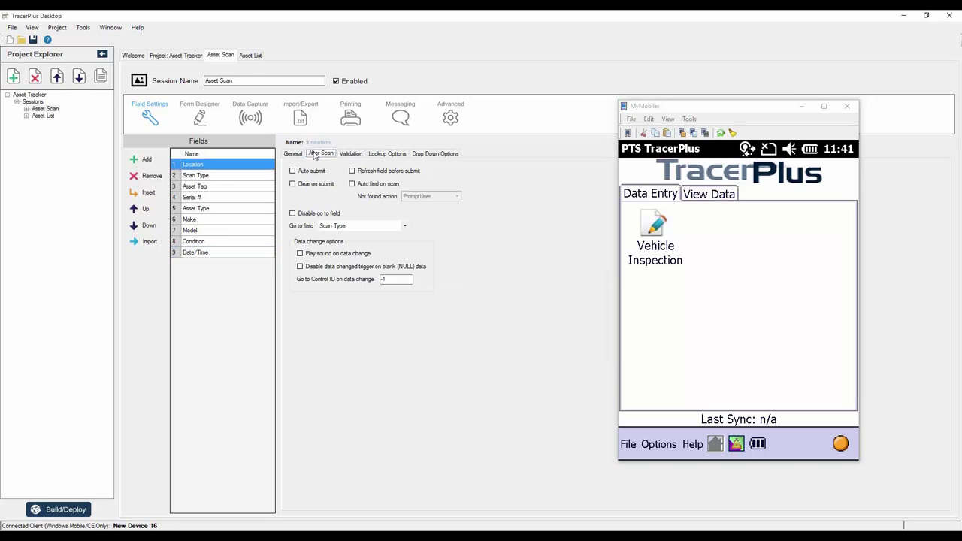
left_click(194, 176)
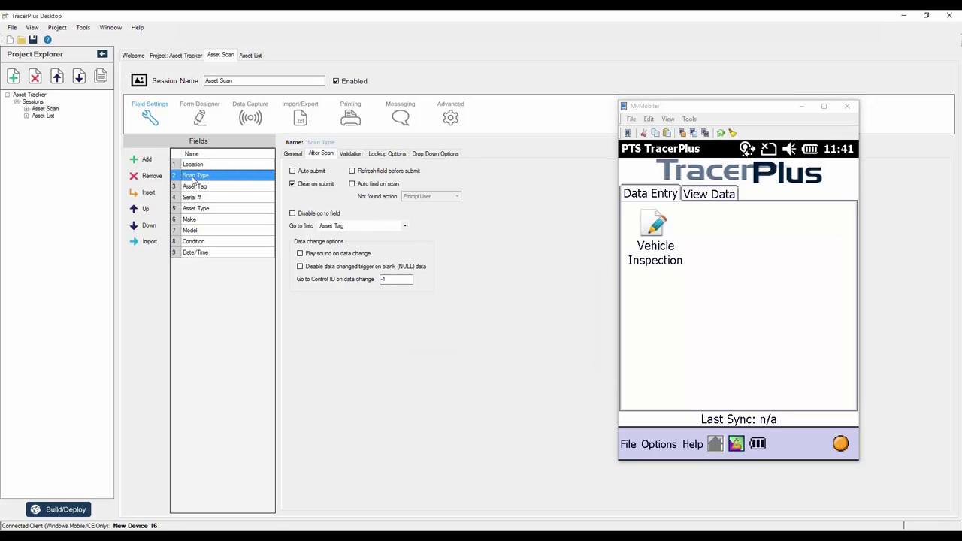
left_click(293, 184)
Make the Asset Tag field go to the Condition field after a scan
left_click(199, 187)
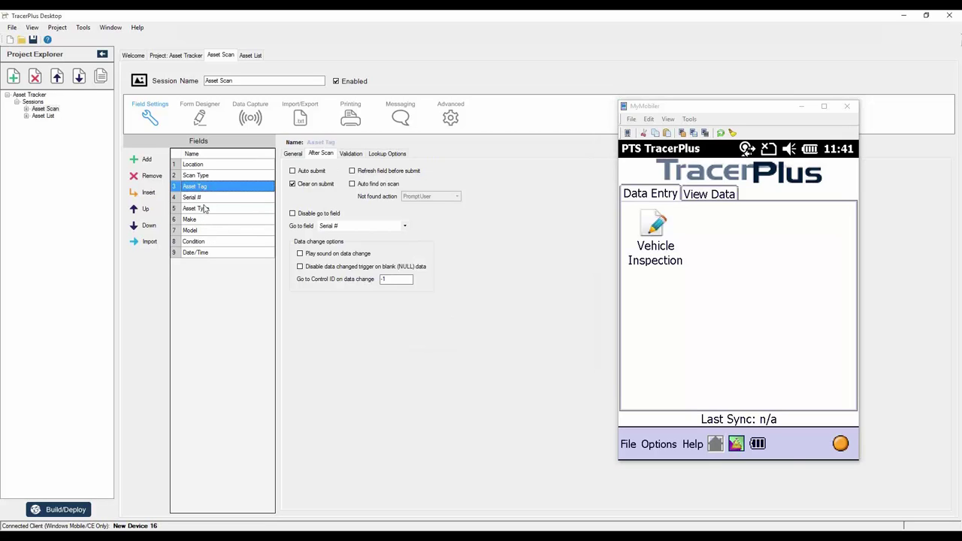
left_click(328, 228)
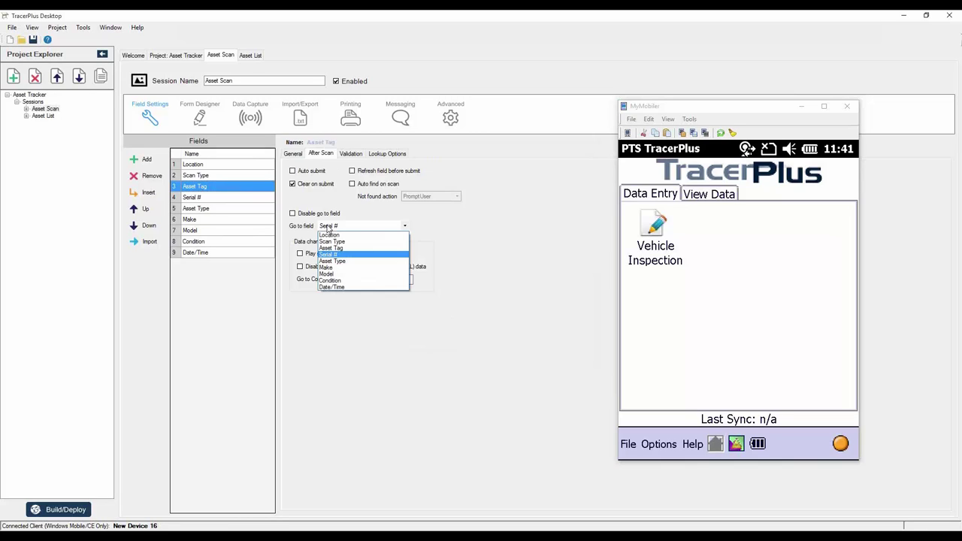
left_click(330, 279)
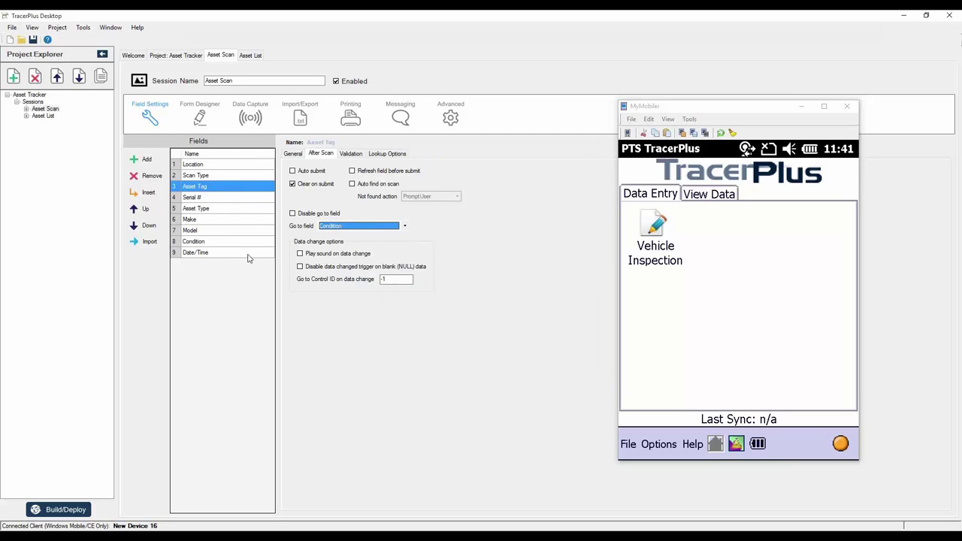
Enable auto submit after scan for the Condition field and set its go-to field to Asset Tag
left_click(209, 242)
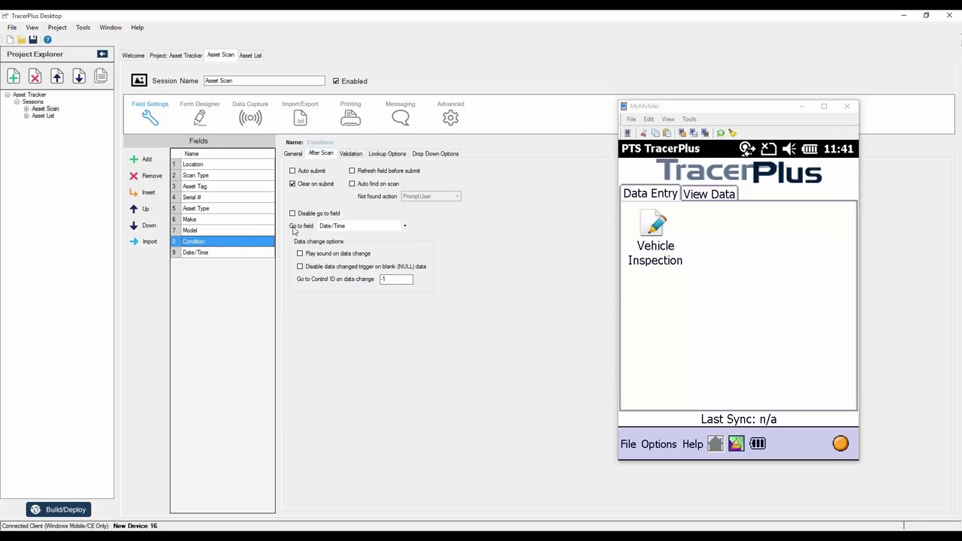
left_click(292, 170)
left_click(351, 227)
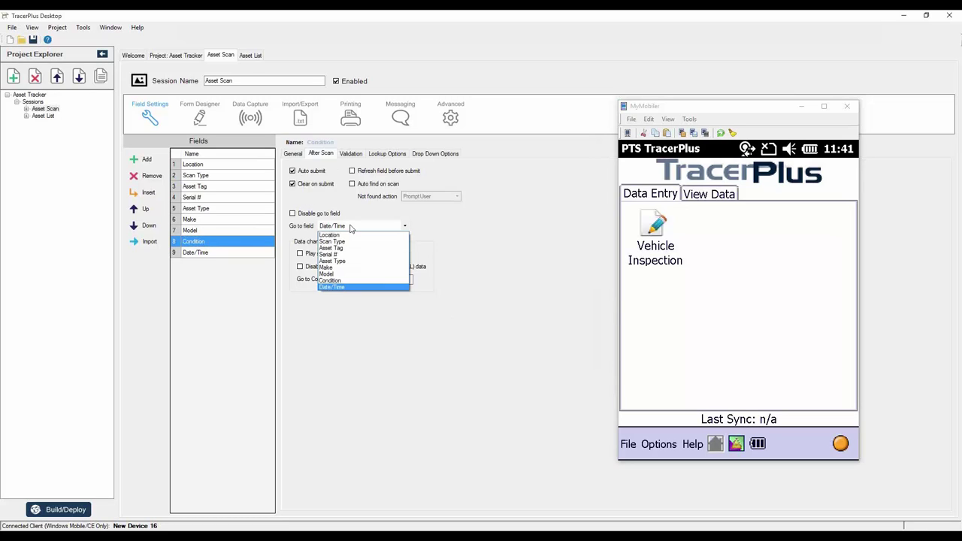
left_click(338, 248)
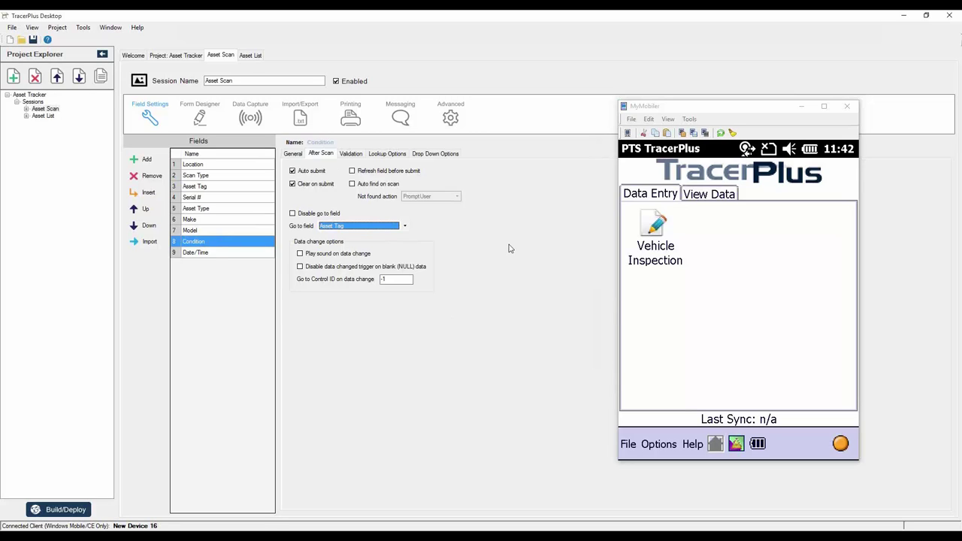
Make the Date/Time field read-only in its general settings
left_click(294, 154)
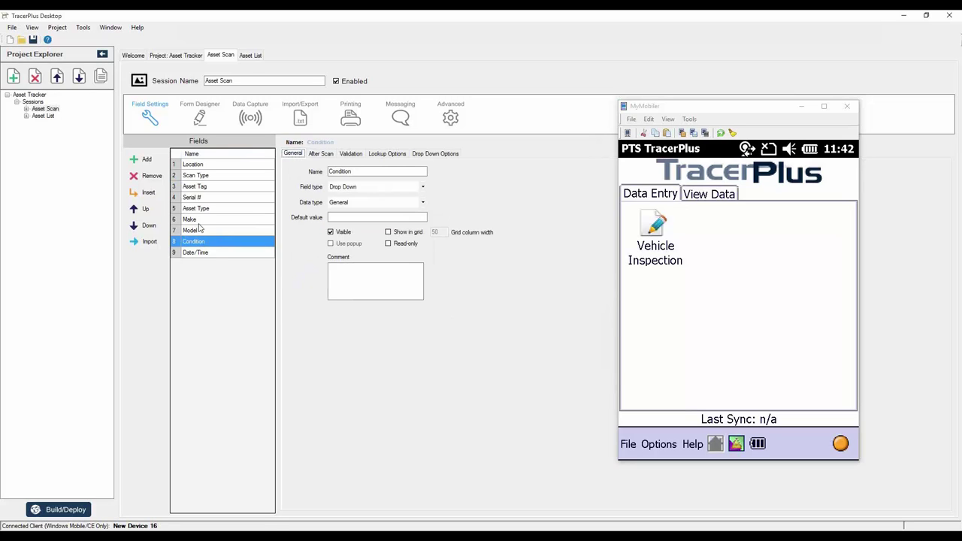
left_click(210, 253)
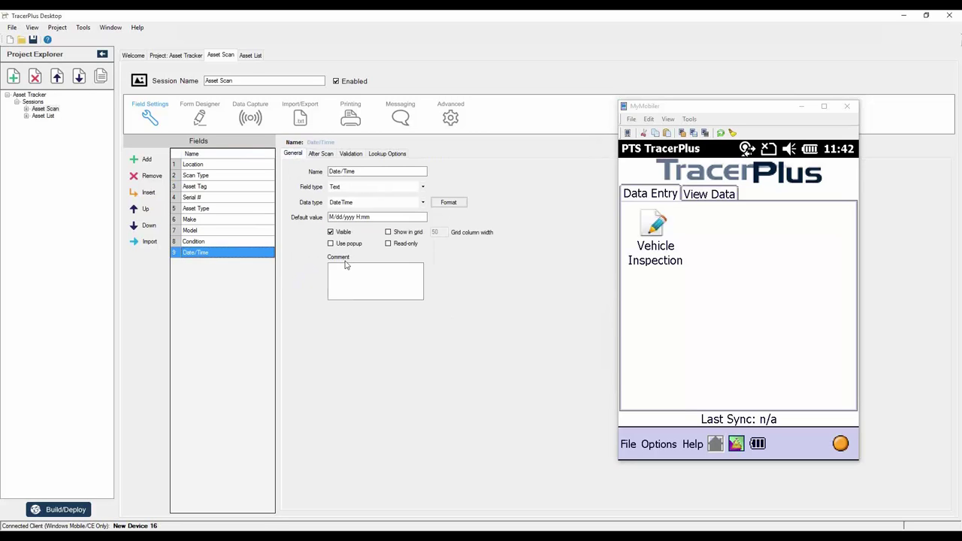
left_click(389, 244)
Make the Serial #, Asset Type, Make and Model fields read-only
left_click(233, 199)
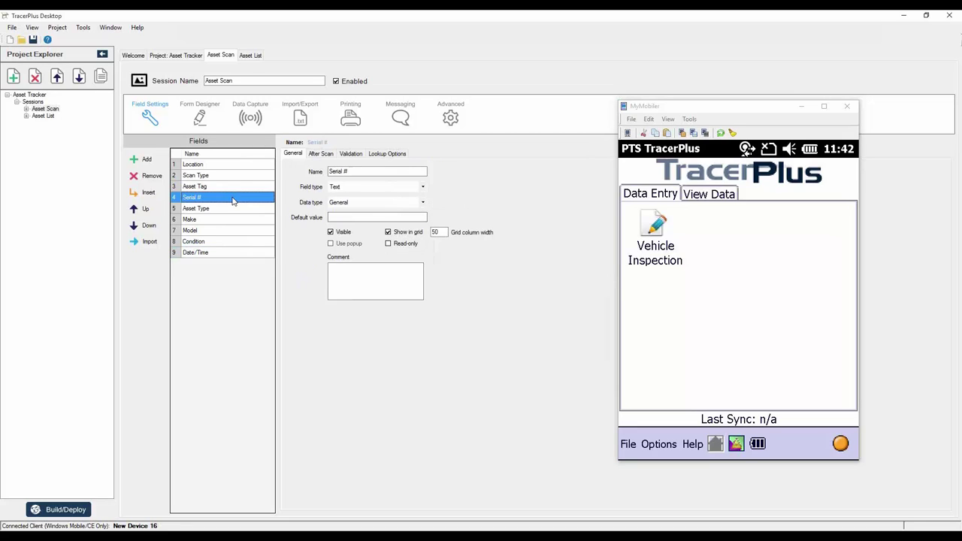
left_click(389, 244)
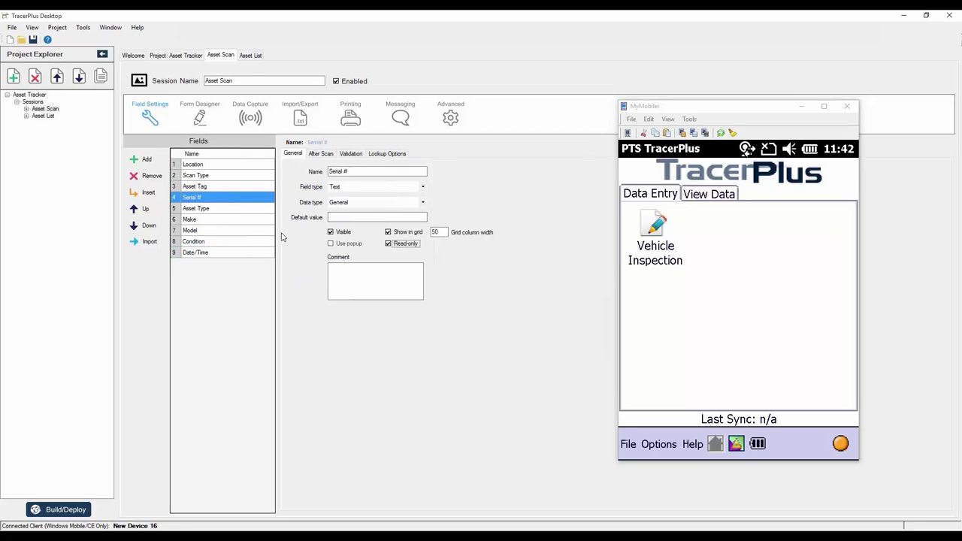
left_click(213, 209)
left_click(388, 244)
left_click(192, 219)
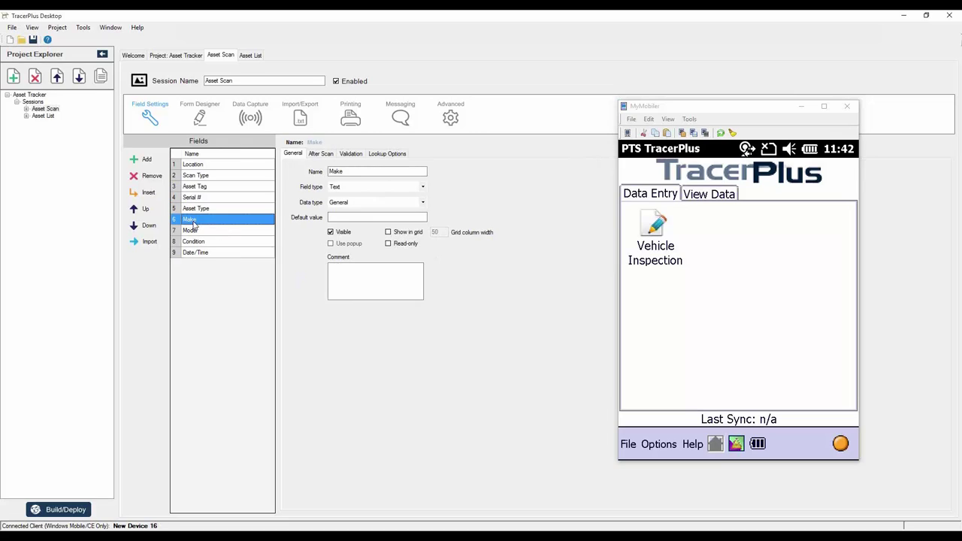
left_click(388, 243)
left_click(208, 233)
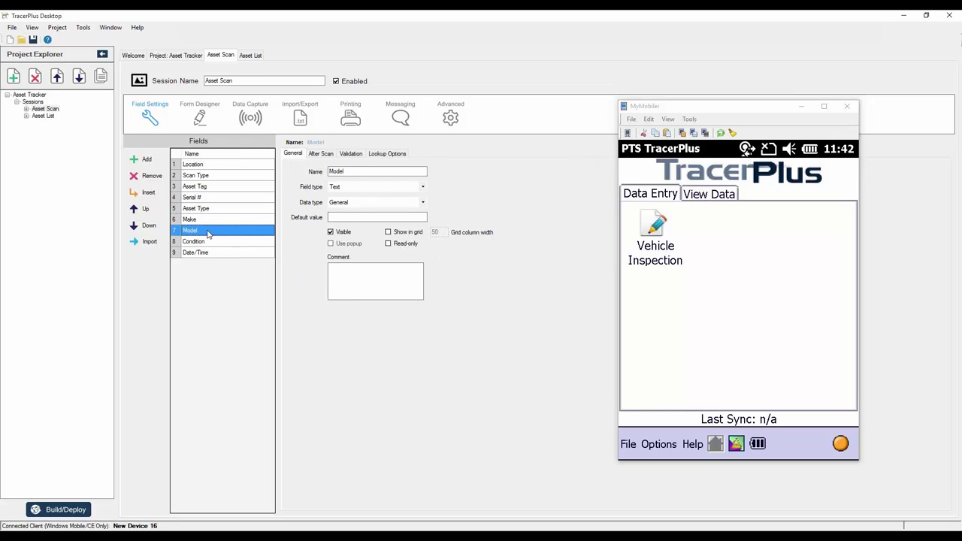
left_click(388, 243)
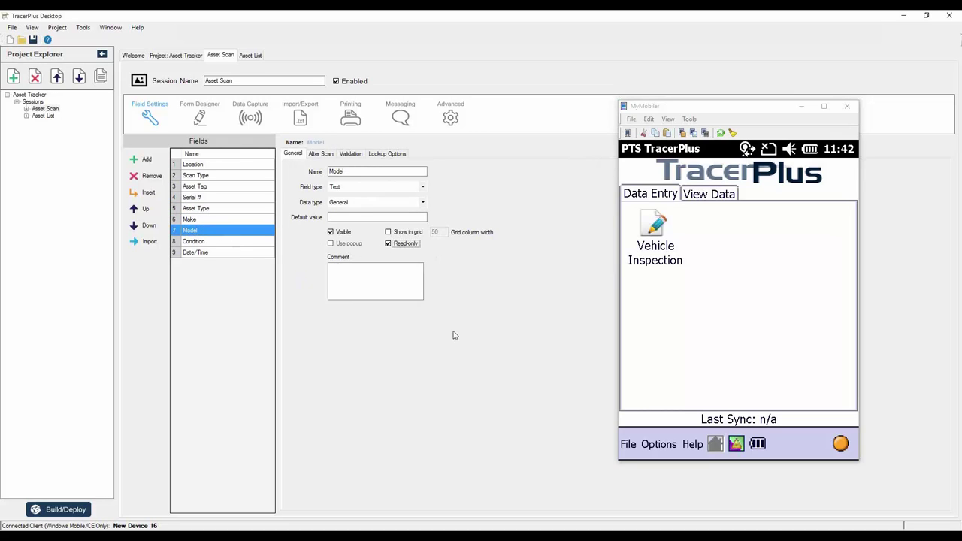
Create the default form from the Asset Scan field settings and widen its page tab control to about 265
left_click(197, 165)
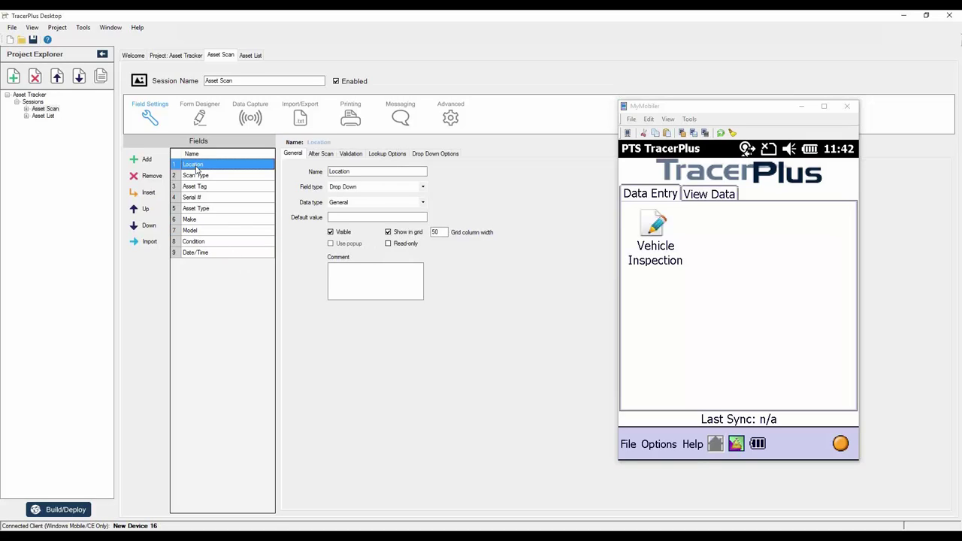
left_click(201, 120)
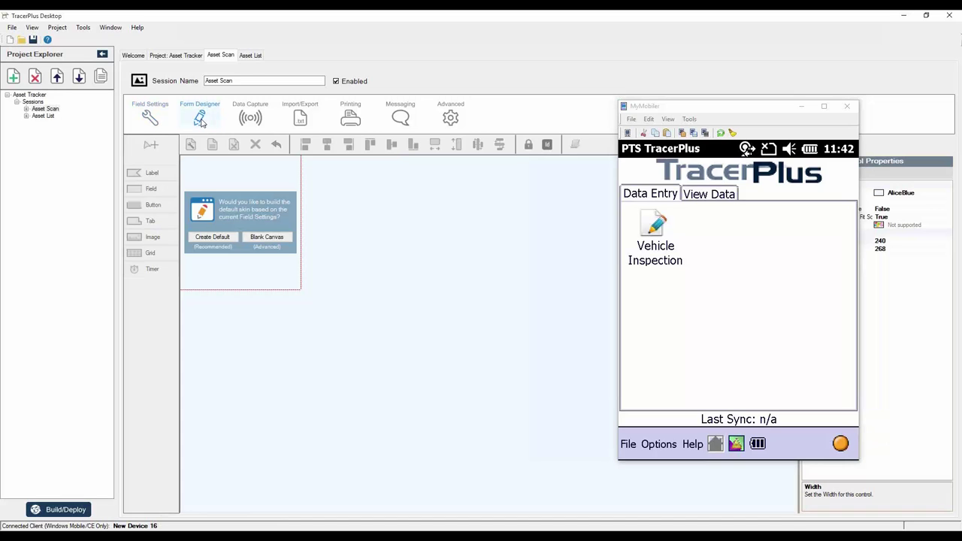
left_click(203, 239)
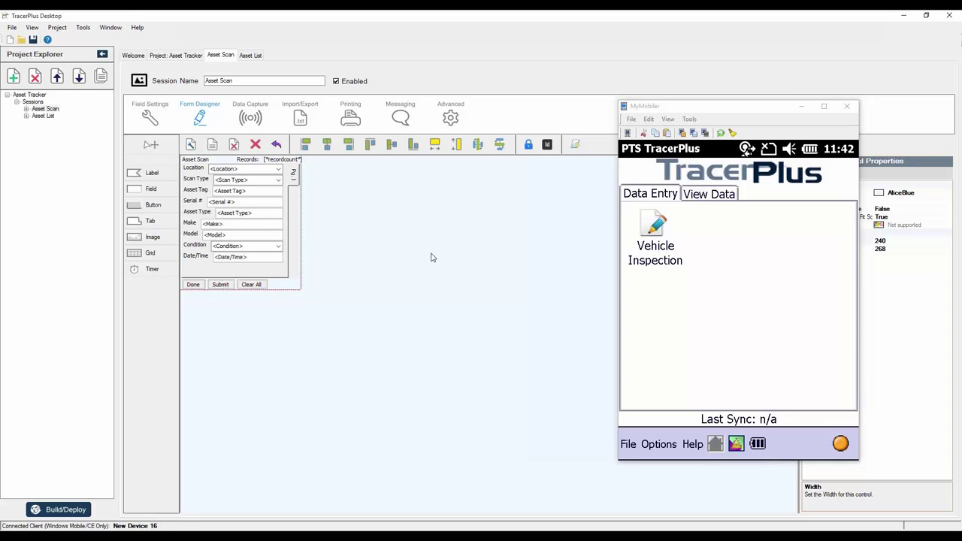
left_click(287, 178)
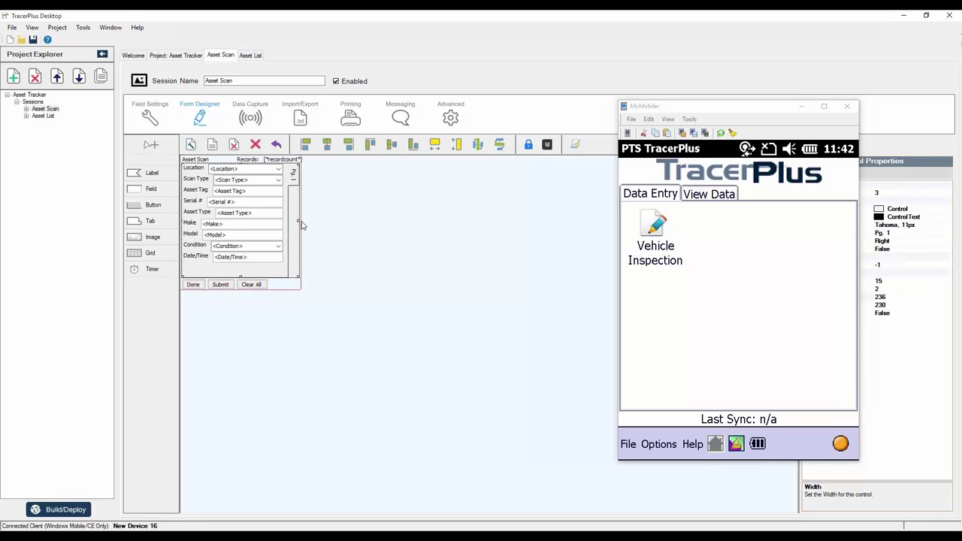
left_click_drag(298, 221, 314, 221)
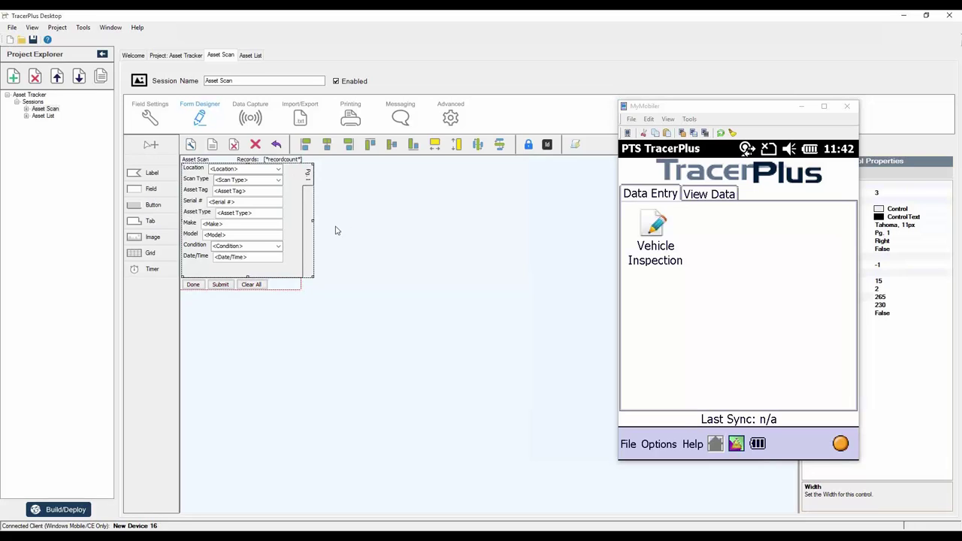
Left-align the nine entry fields from Location to Date/Time on the form and give them all a width of about 157
left_click(232, 179)
left_click(232, 169, "ctrl")
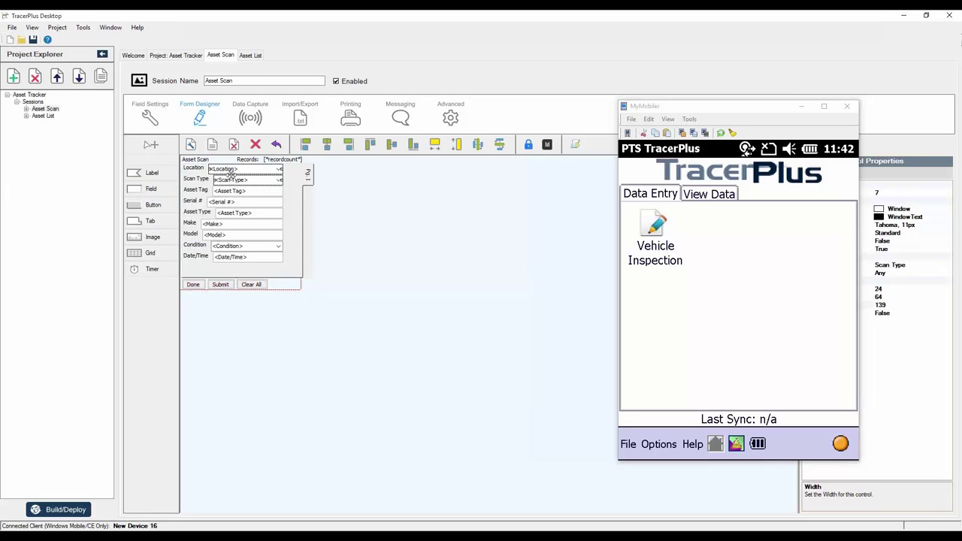
left_click(228, 191, "ctrl")
left_click(229, 202, "ctrl")
left_click(231, 213, "ctrl")
left_click(230, 224, "ctrl")
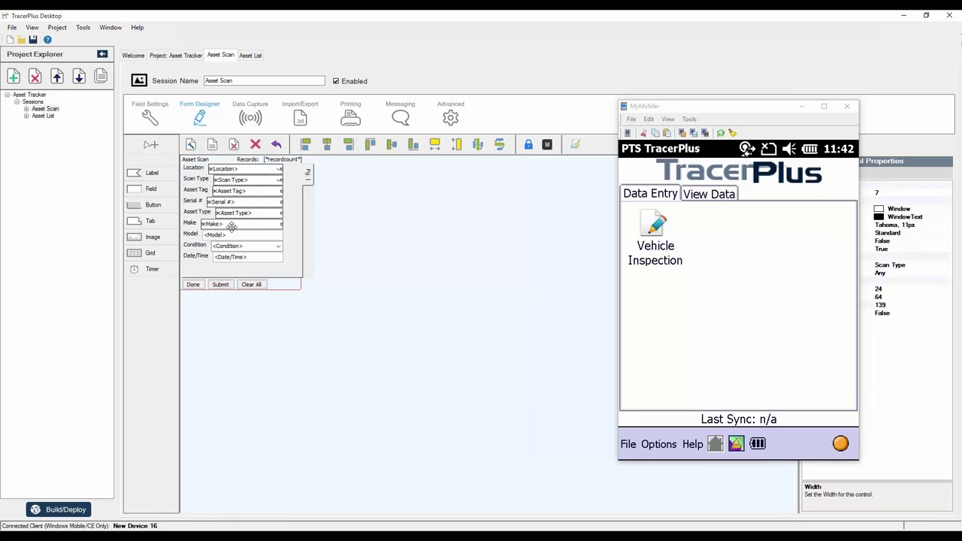
left_click(229, 234, "ctrl")
left_click(232, 246, "ctrl")
left_click(232, 256, "ctrl")
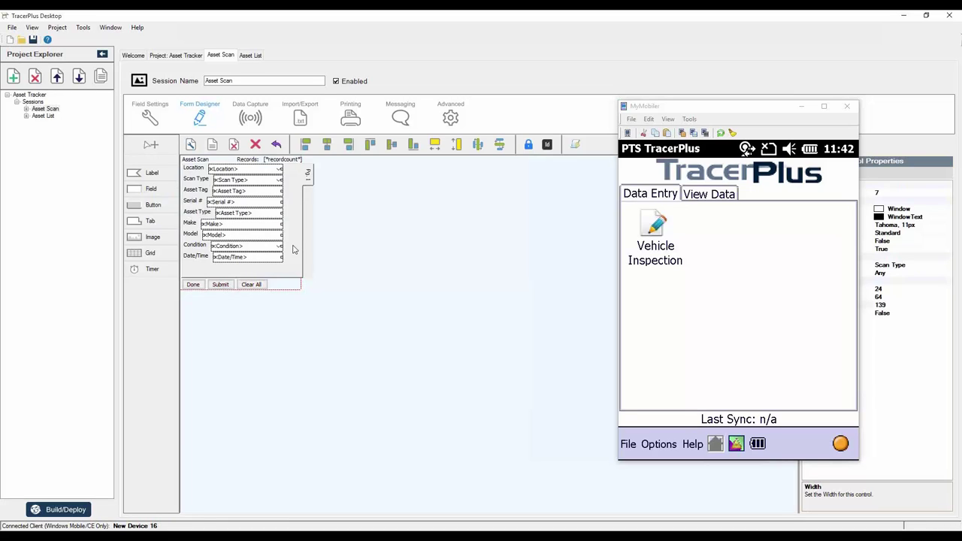
left_click(305, 144)
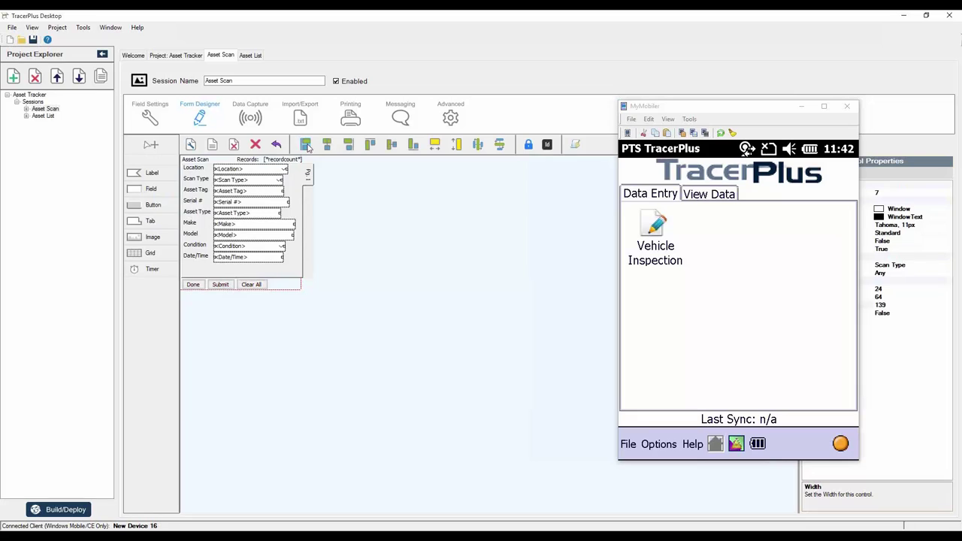
left_click(434, 146)
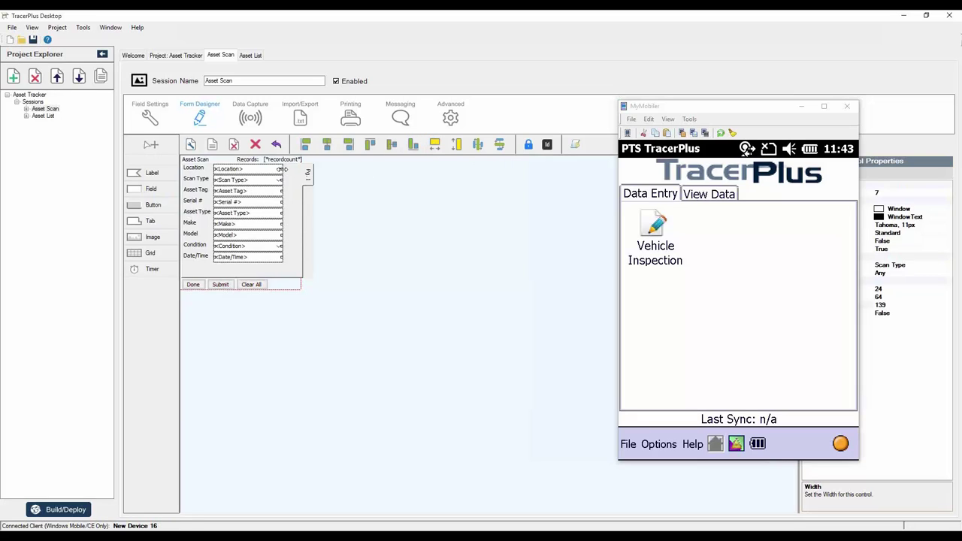
left_click_drag(284, 169, 292, 169)
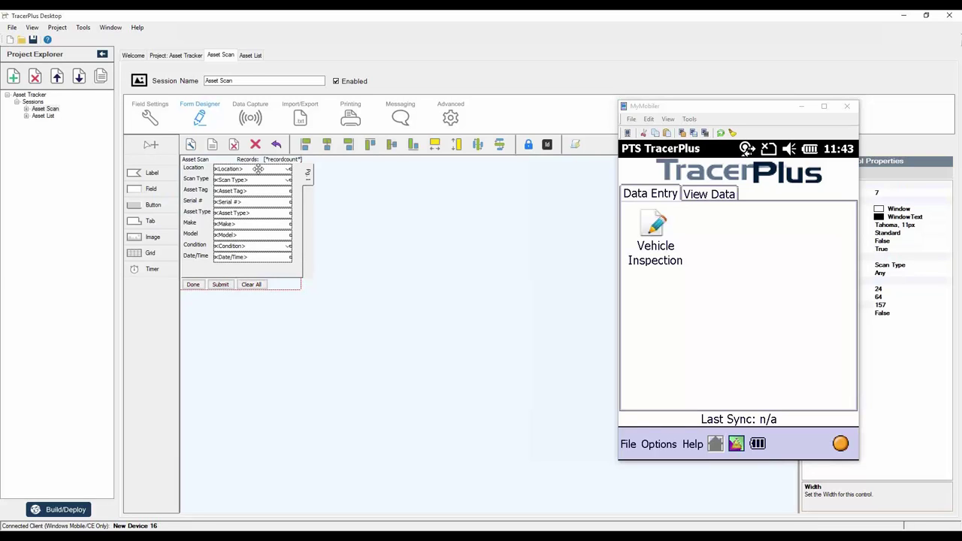
Add the nine field labels to the selected entry fields and move them all slightly down and to the right
left_click(194, 168)
left_click(194, 179, "ctrl")
left_click(194, 190, "ctrl")
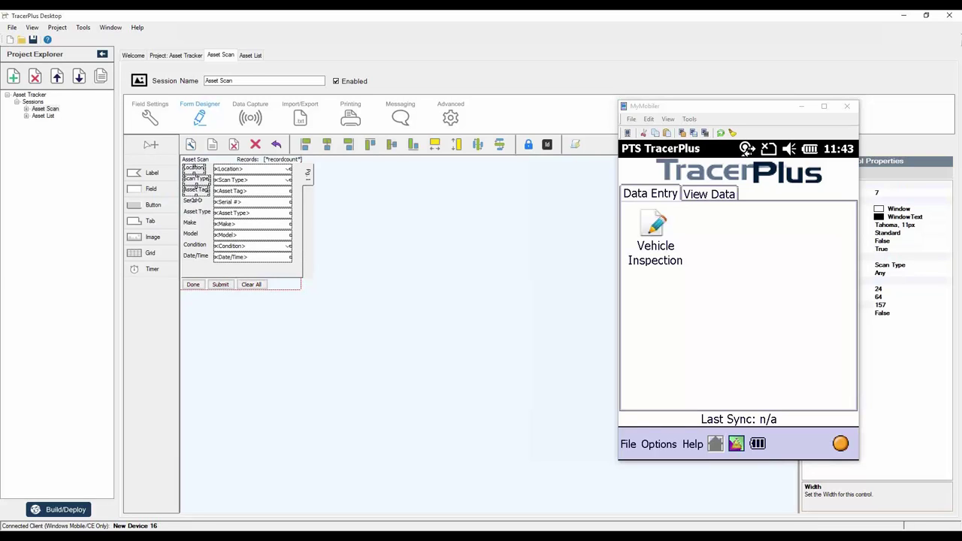
left_click(193, 202, "ctrl")
left_click(193, 212, "ctrl")
left_click(190, 223, "ctrl")
left_click(190, 234, "ctrl")
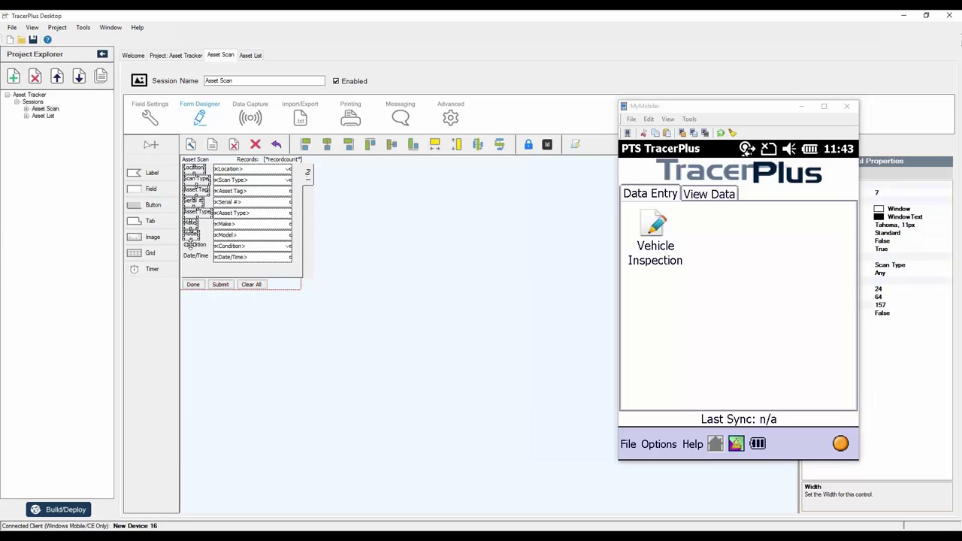
left_click(194, 245, "ctrl")
left_click(196, 256, "ctrl")
left_click_drag(231, 256, 235, 262)
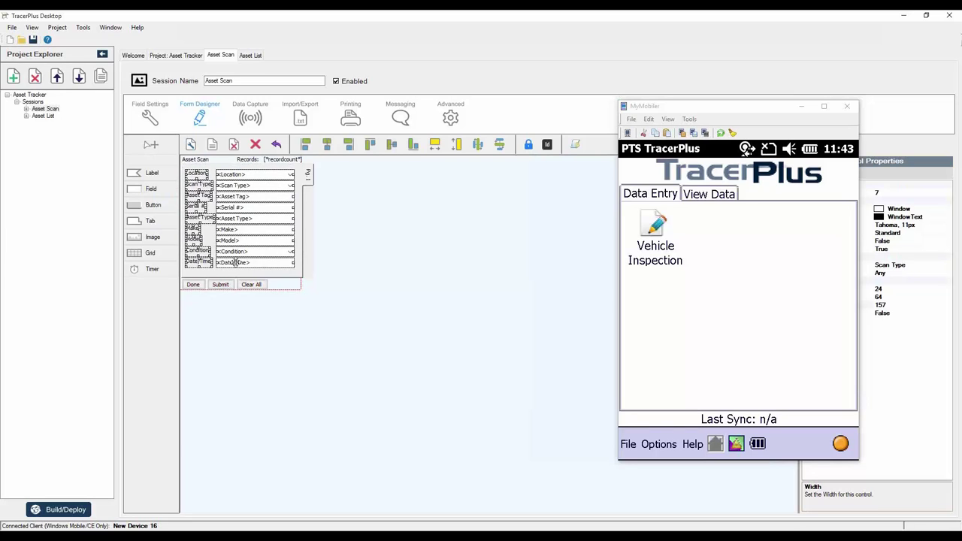
left_click(372, 294)
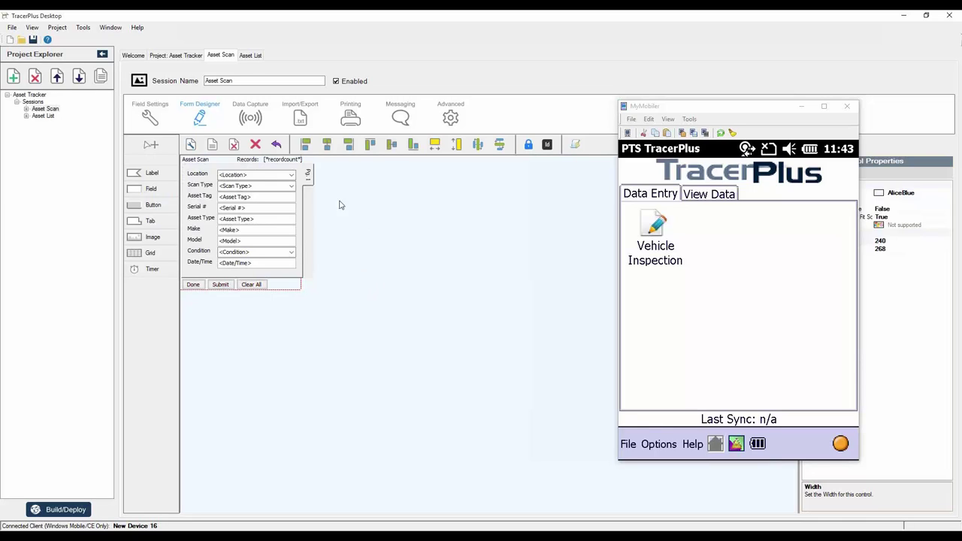
Close the MyMobiler window and set the form's background colour to navy
left_click(724, 110)
left_click(847, 106)
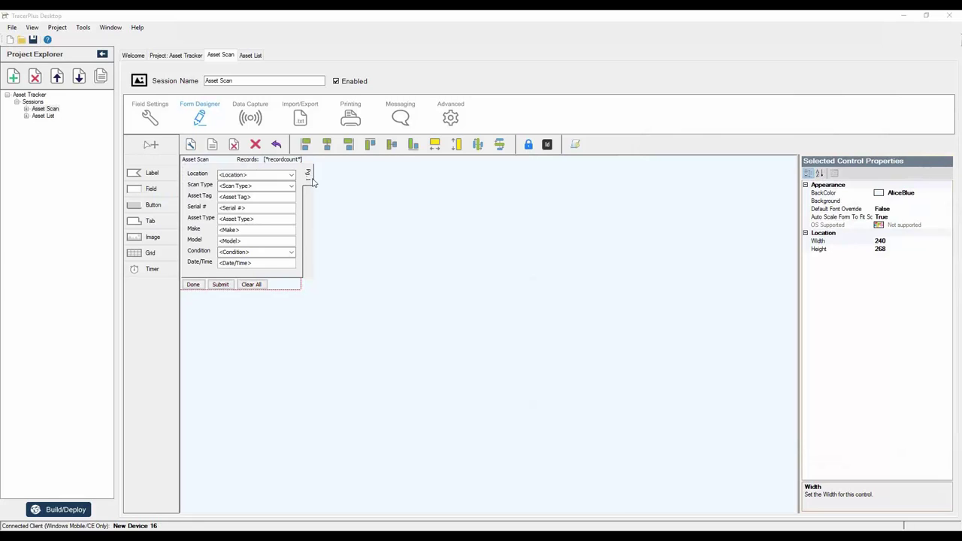
left_click(424, 220)
left_click(948, 194)
left_click(947, 193)
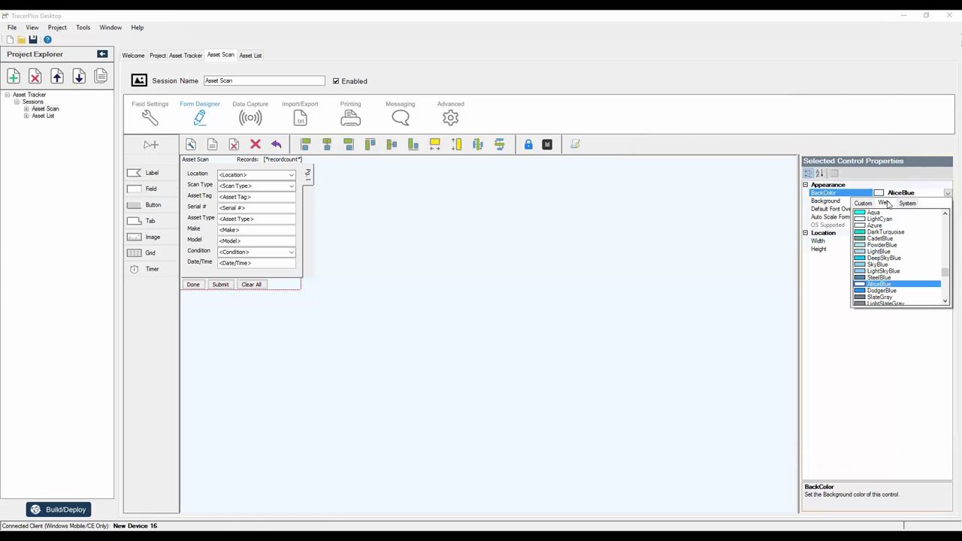
left_click(861, 204)
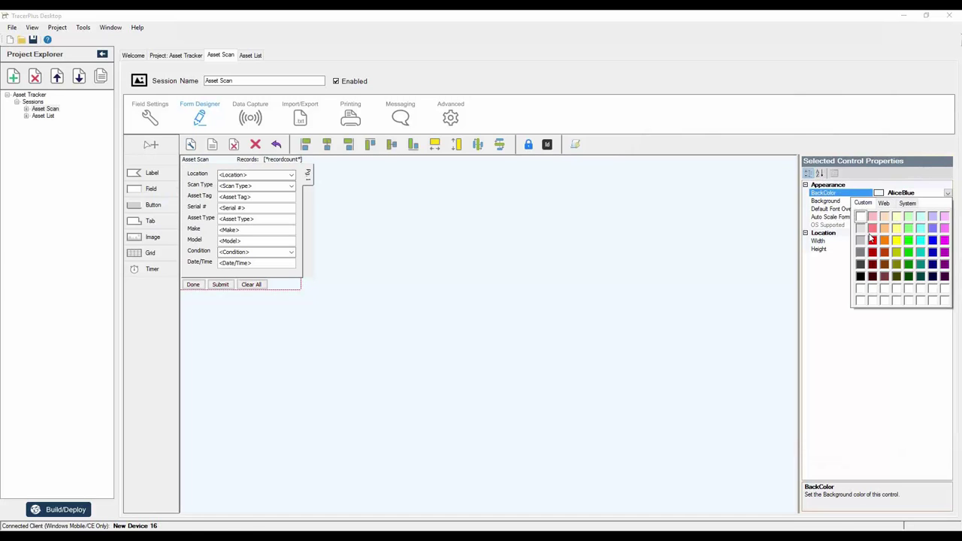
left_click(932, 265)
Set the background colour of the Asset Scan title and the record count labels to Navy
left_click(199, 159)
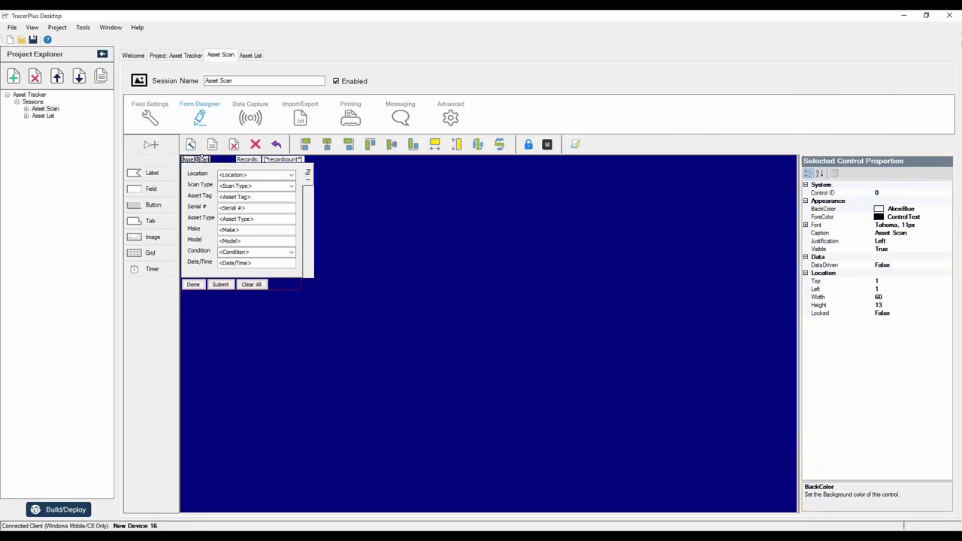
left_click(247, 159, "ctrl")
left_click(941, 210)
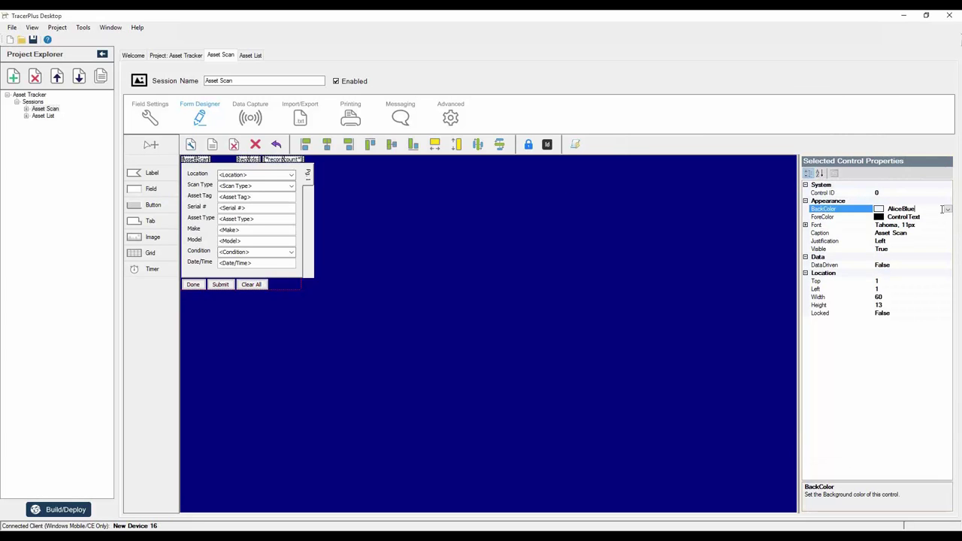
left_click(947, 209)
left_click(863, 219)
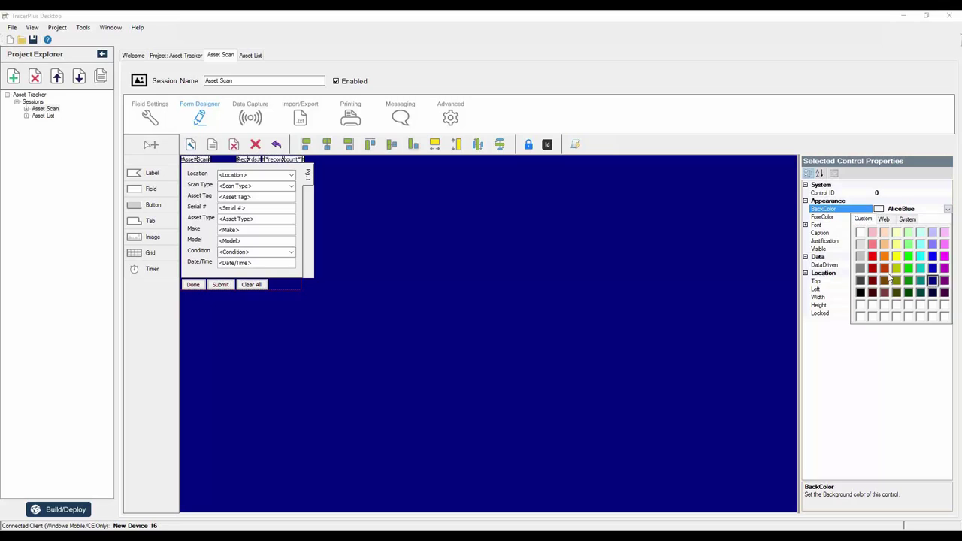
left_click(933, 282)
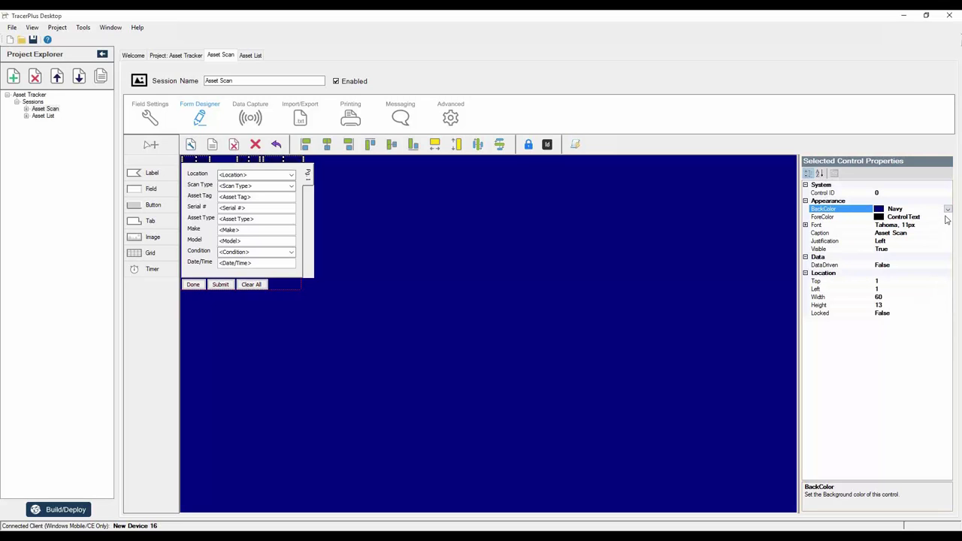
Set the text colour of the selected title and record count labels to White
left_click(946, 218)
left_click(947, 217)
left_click(884, 226)
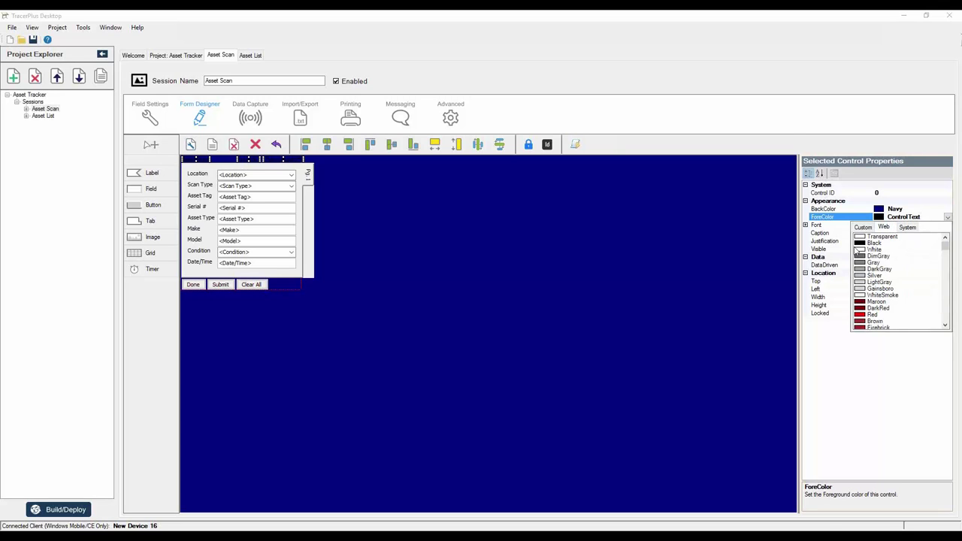
left_click(894, 250)
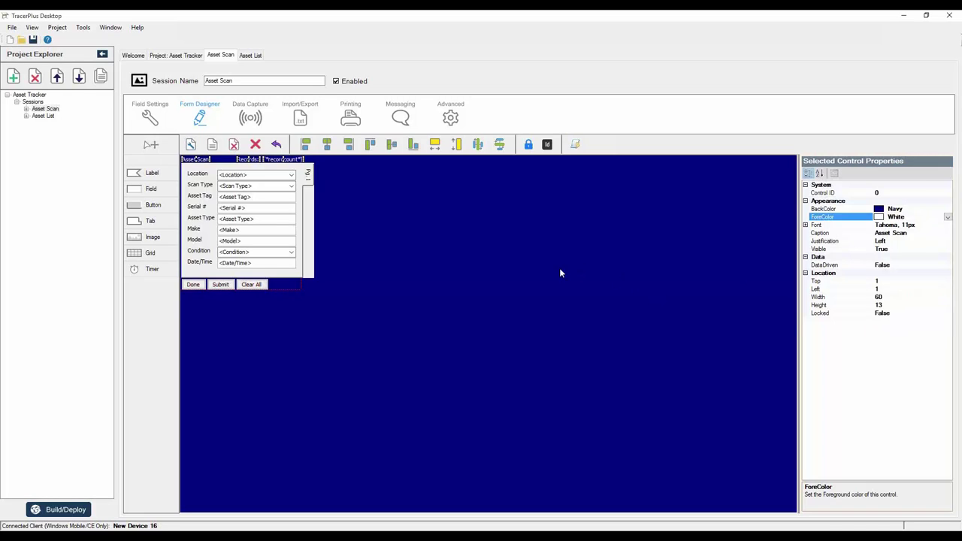
Set the background colour of the form's Done, Submit and Clear All buttons to teal (0, 192, 192)
left_click(193, 284)
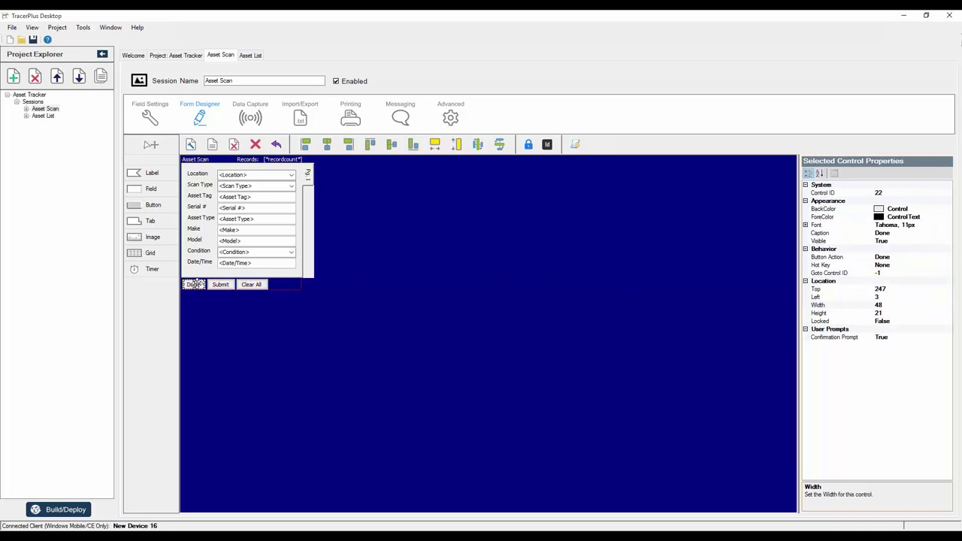
left_click(221, 284, "ctrl")
left_click(251, 284, "ctrl")
left_click(947, 210)
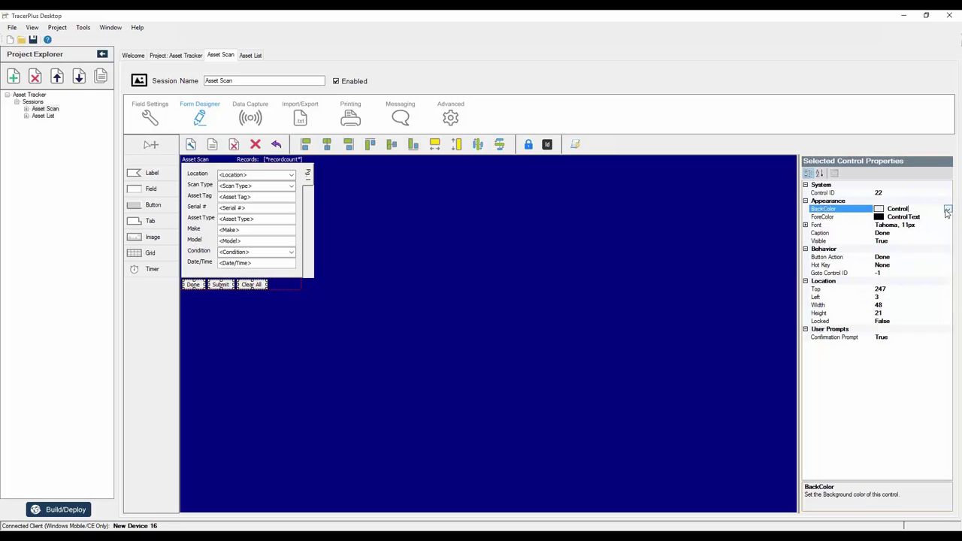
left_click(948, 211)
left_click(864, 219)
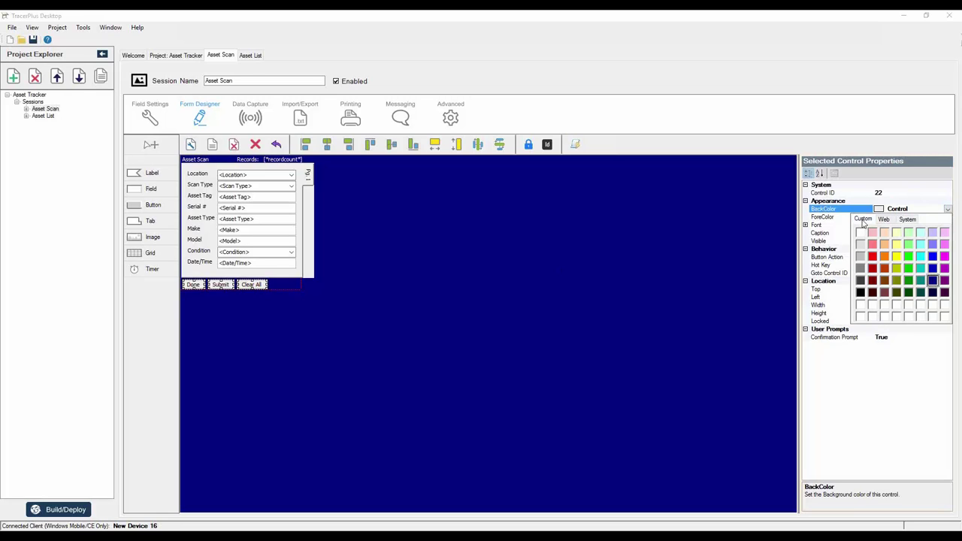
left_click(919, 269)
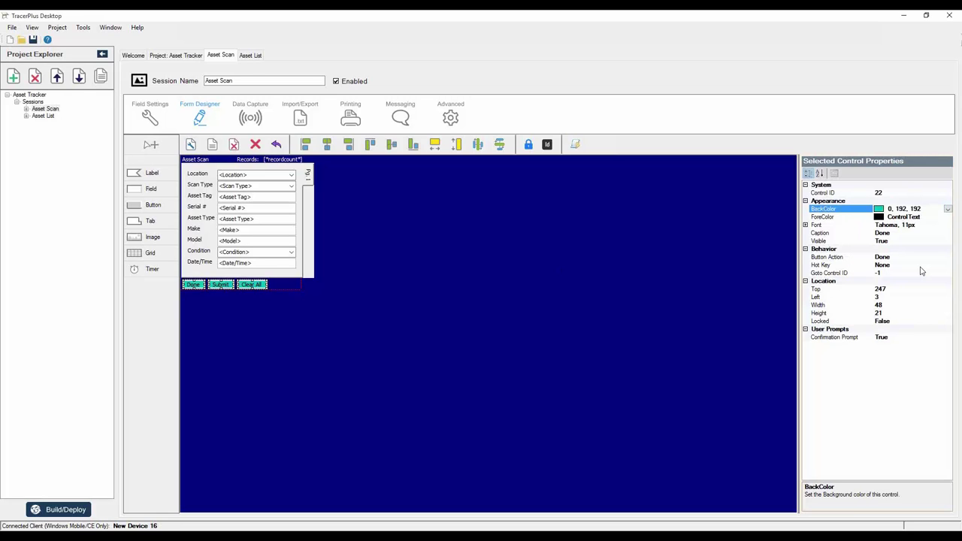
Make the font of the Done, Submit and Clear All buttons bold
left_click(805, 225)
left_click(903, 249)
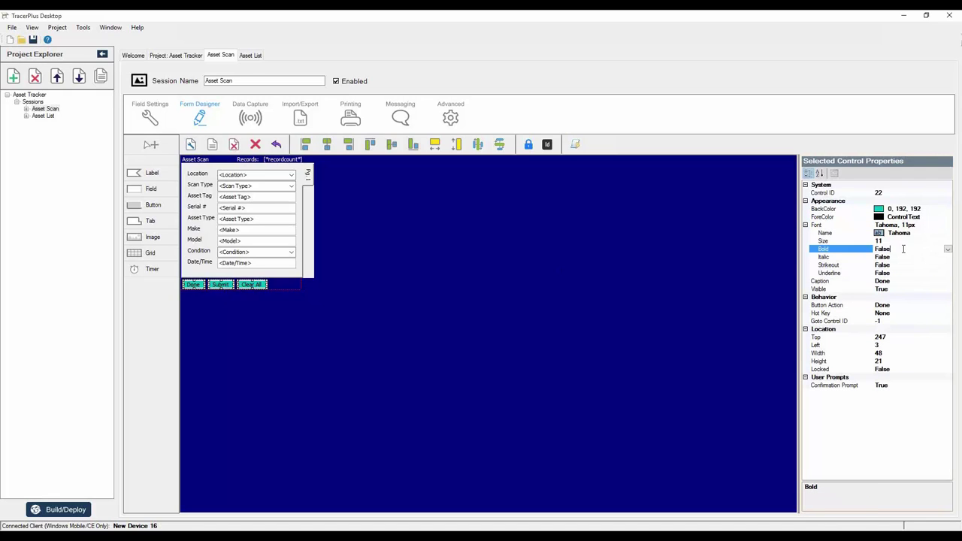
left_click(947, 249)
left_click(886, 257)
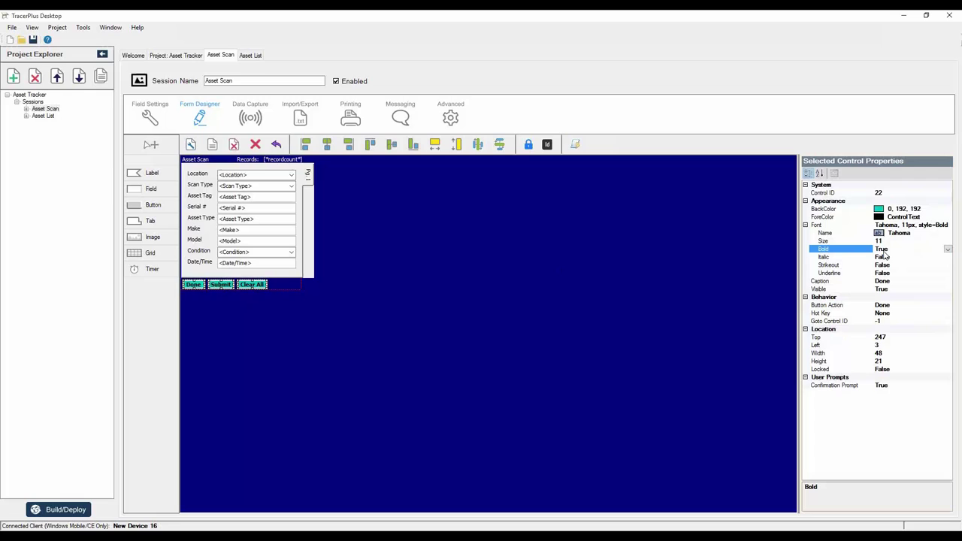
Build and deploy the project to the connected Windows Mobile device, and open its Asset Scan form on the mirrored device screen
left_click(474, 309)
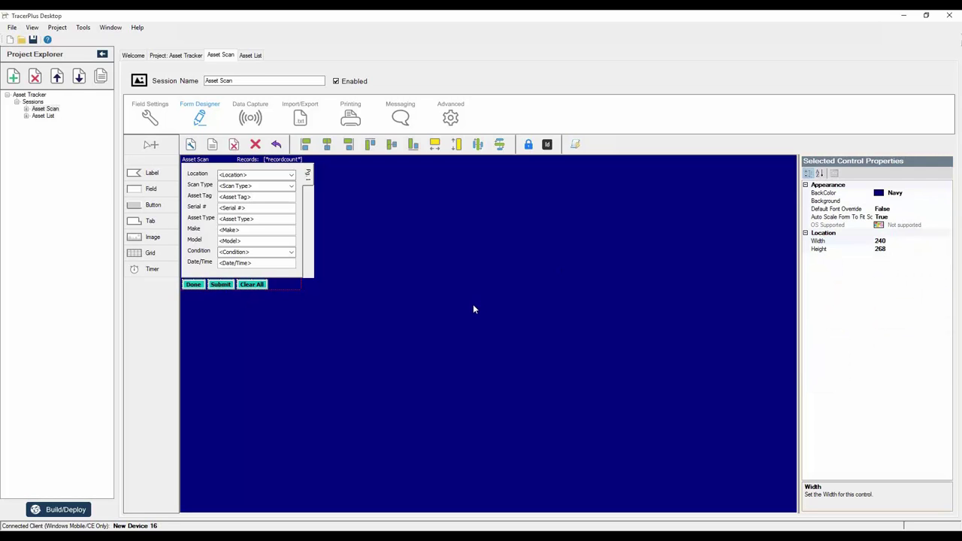
left_click(45, 508)
left_click(502, 344)
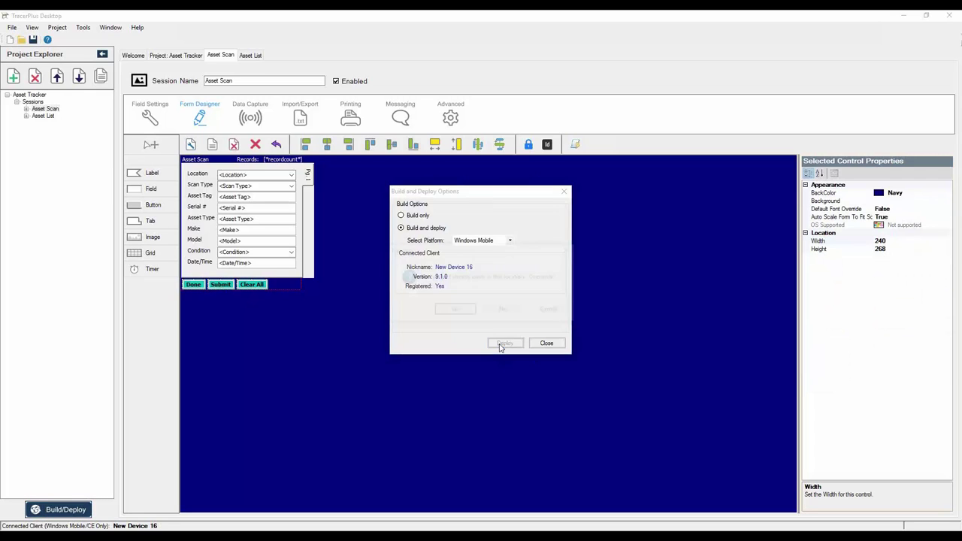
left_click(454, 313)
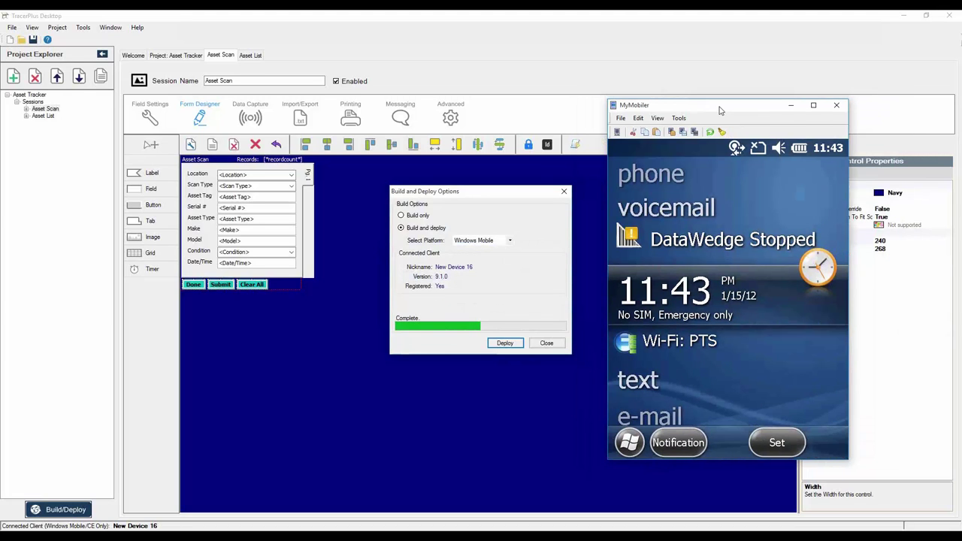
left_click(546, 342)
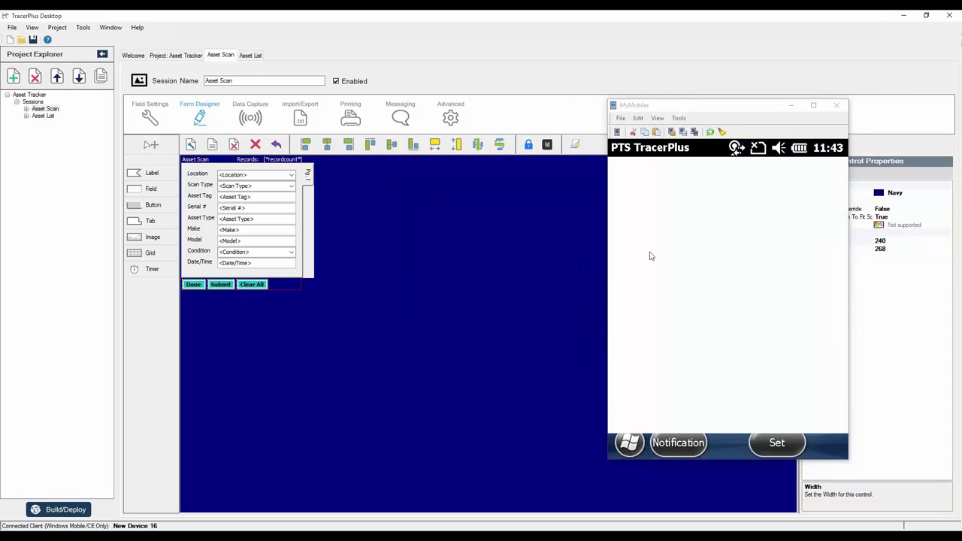
left_click(645, 230)
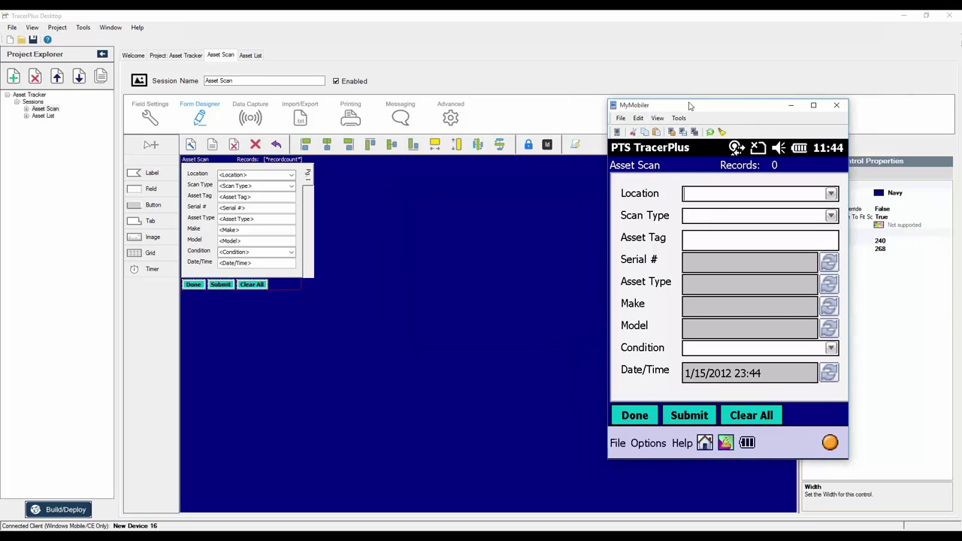
left_click_drag(694, 108, 544, 114)
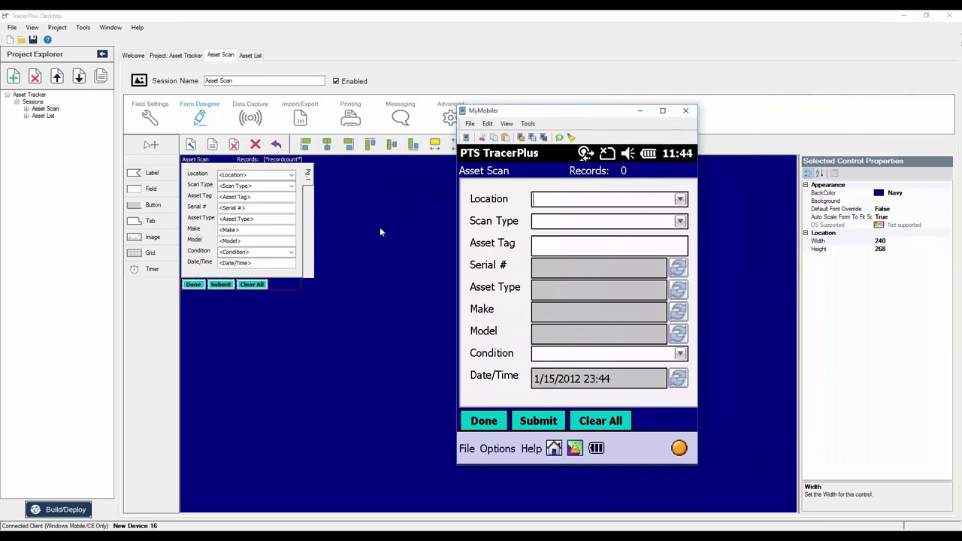
Hide the refresh buttons of the Serial #, Asset Type, Make, Model and Date/Time fields on the Asset Scan form
left_click(245, 207)
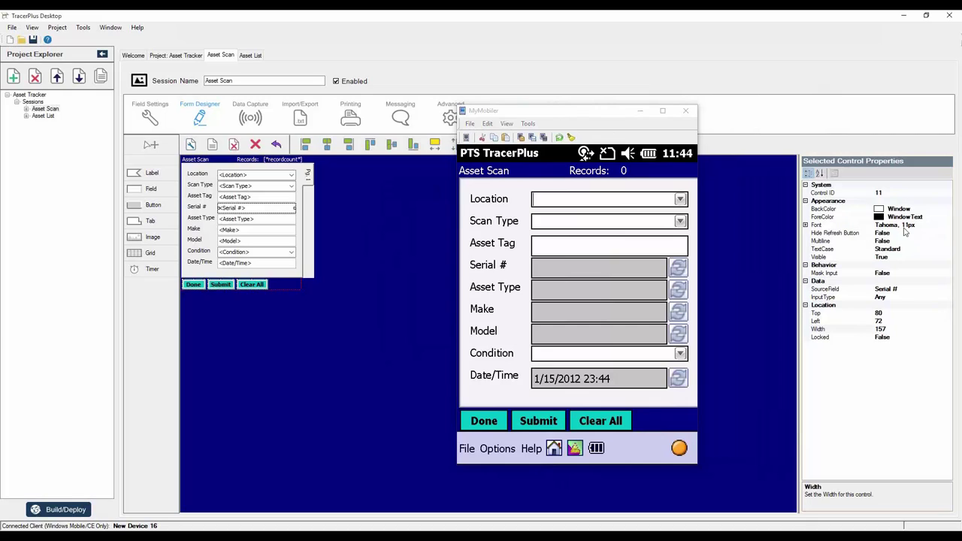
double_click(893, 233)
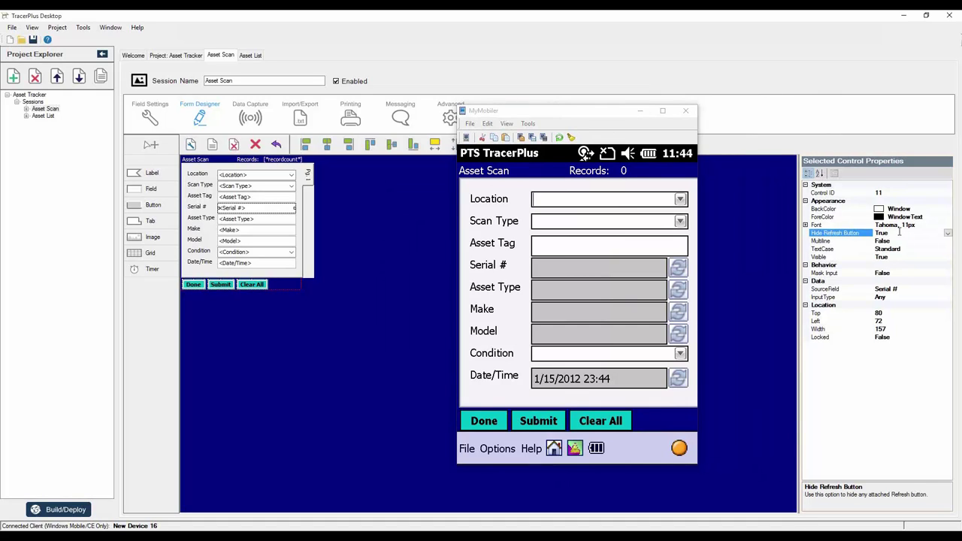
left_click(267, 220)
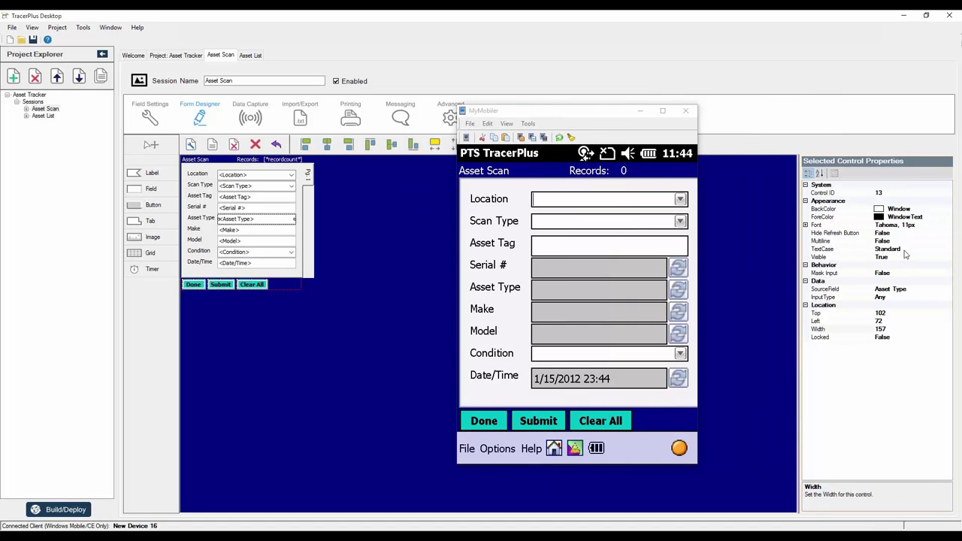
double_click(897, 234)
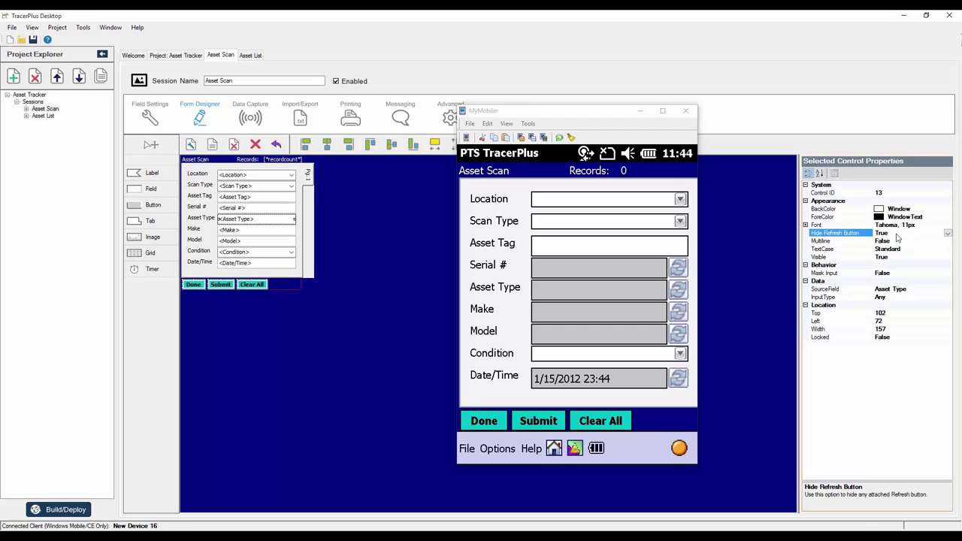
left_click(247, 229)
double_click(885, 233)
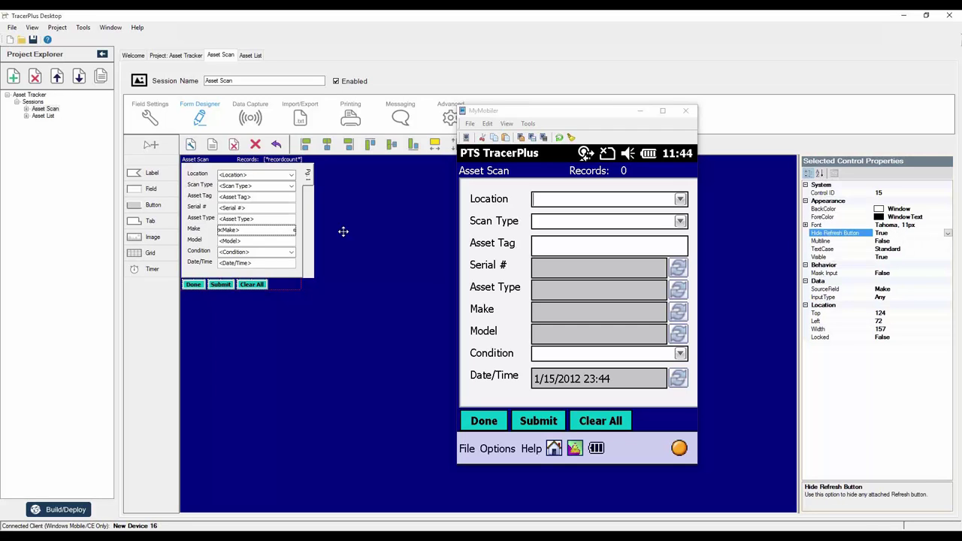
left_click(252, 240)
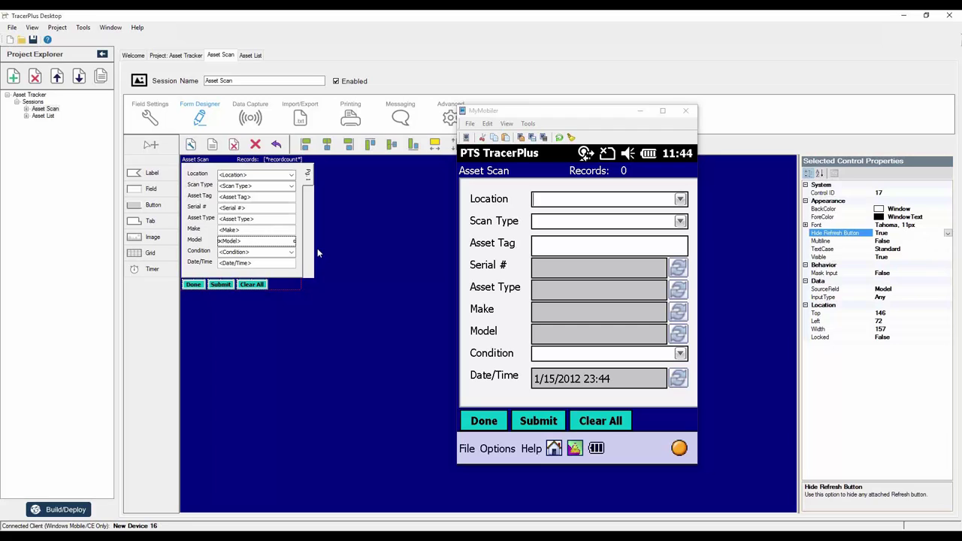
left_click(252, 262)
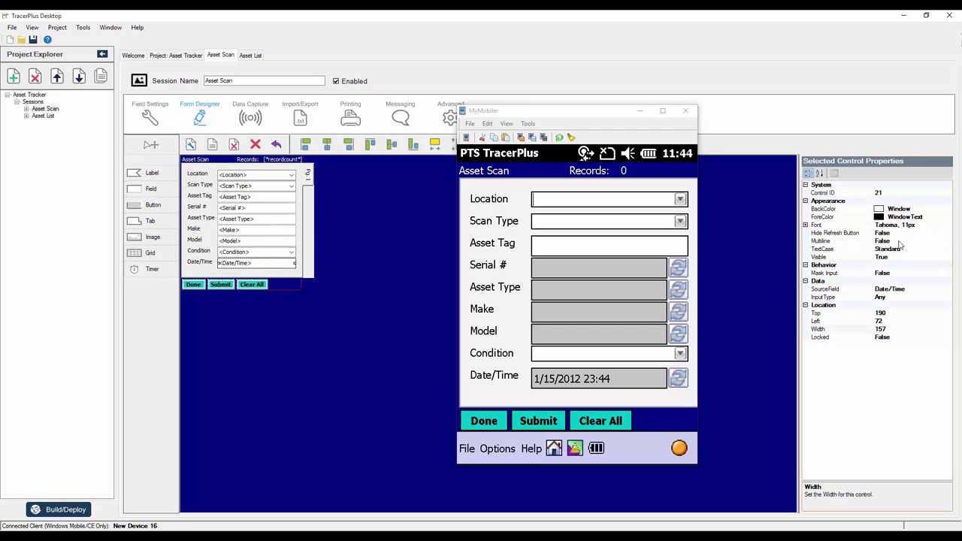
left_click(903, 233)
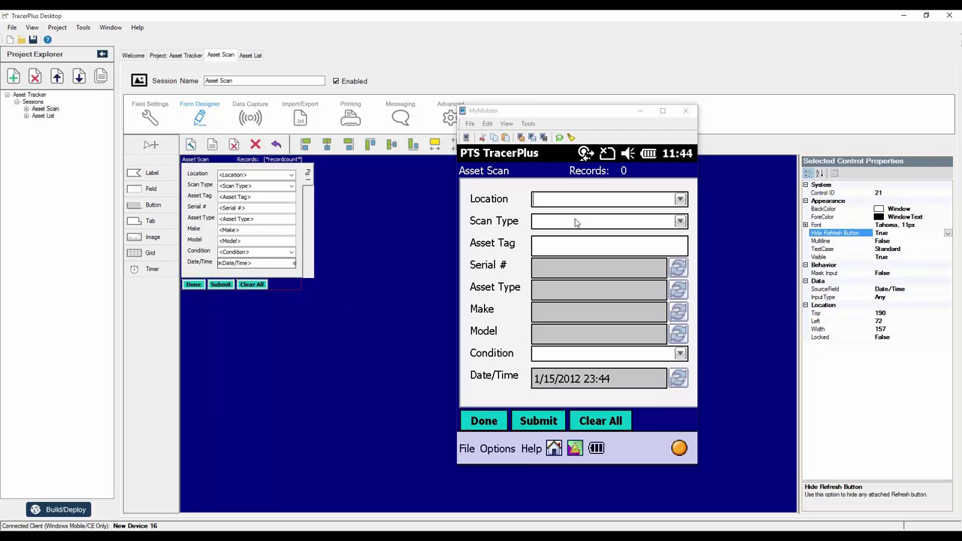
Set the font size of the Location, Scan Type and Condition fields to 14
left_click(270, 175)
left_click(270, 186, "shift")
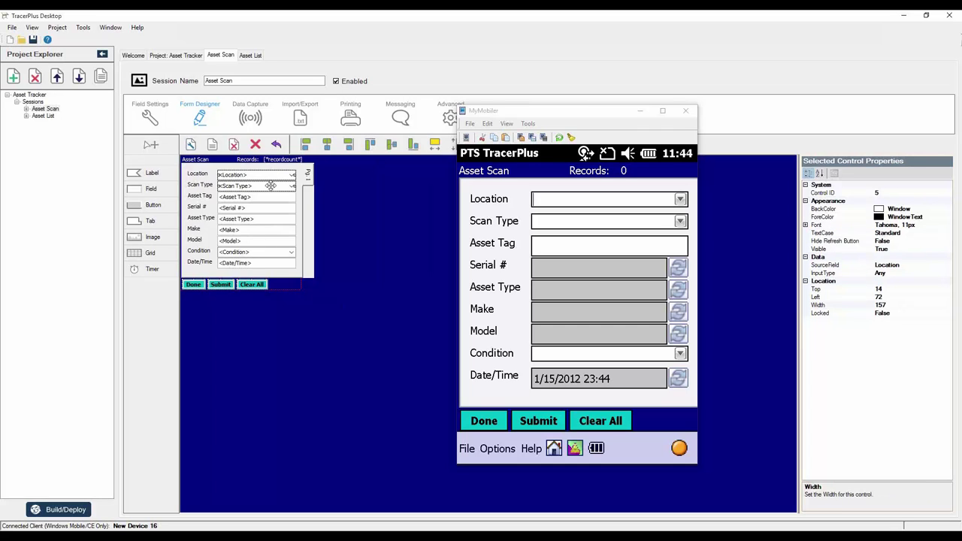
left_click(270, 252, "shift")
left_click(804, 226)
left_click(890, 240)
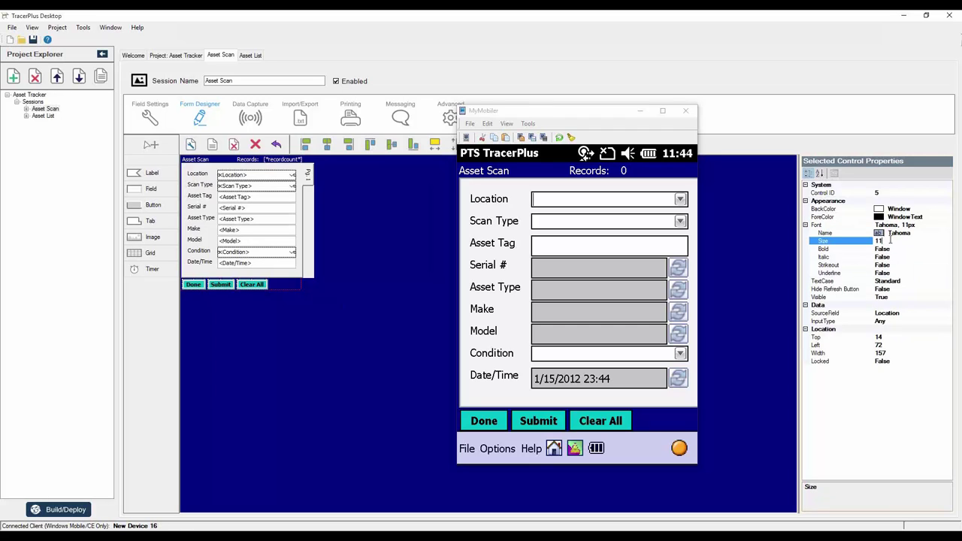
type("14")
key("Return")
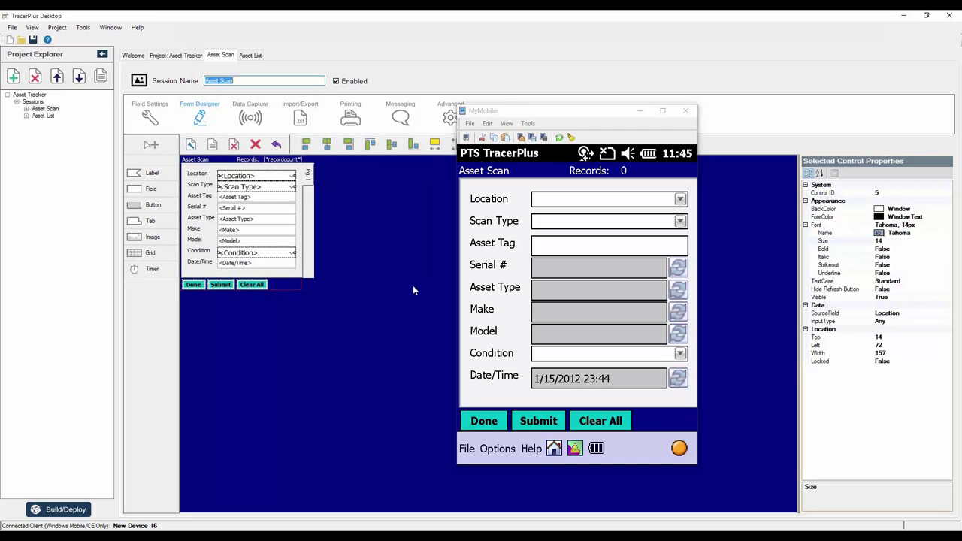
left_click(395, 293)
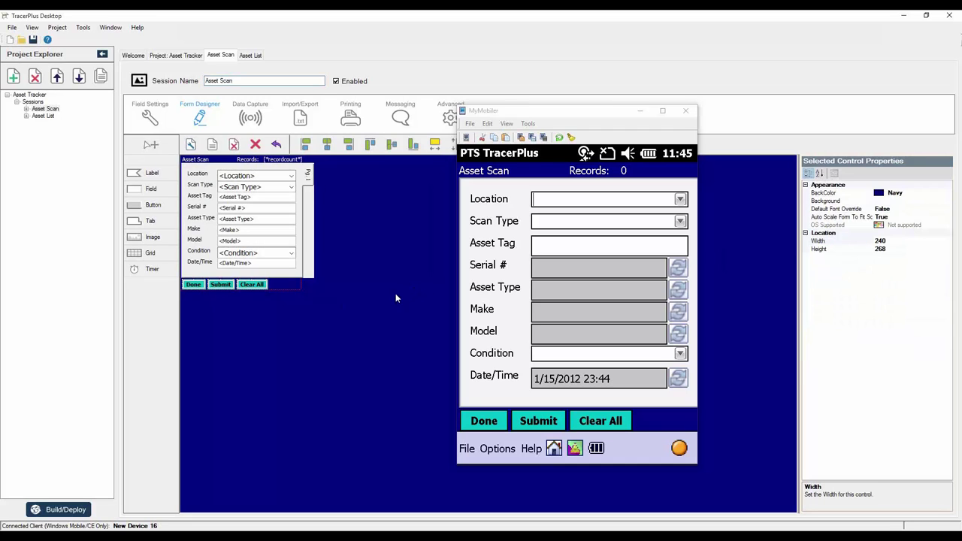
Redeploy the updated project to the Windows Mobile device and reopen the Asset Scan form on it
left_click(62, 510)
left_click_drag(541, 105, 725, 100)
left_click(499, 342)
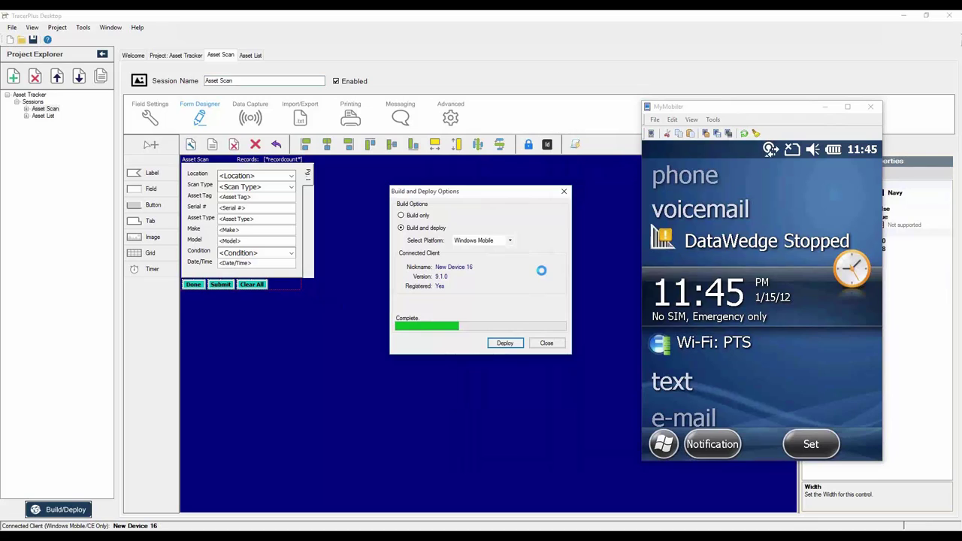
left_click(546, 343)
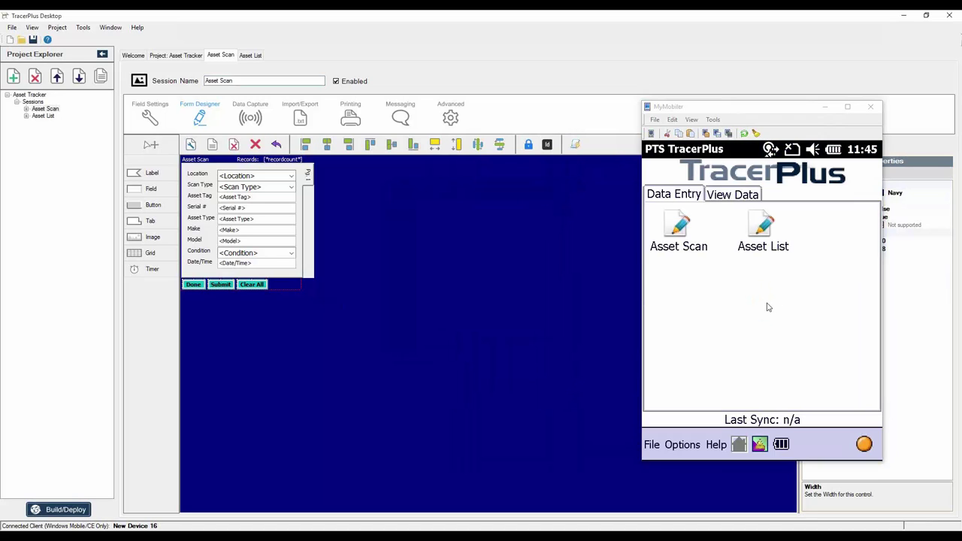
left_click(668, 232)
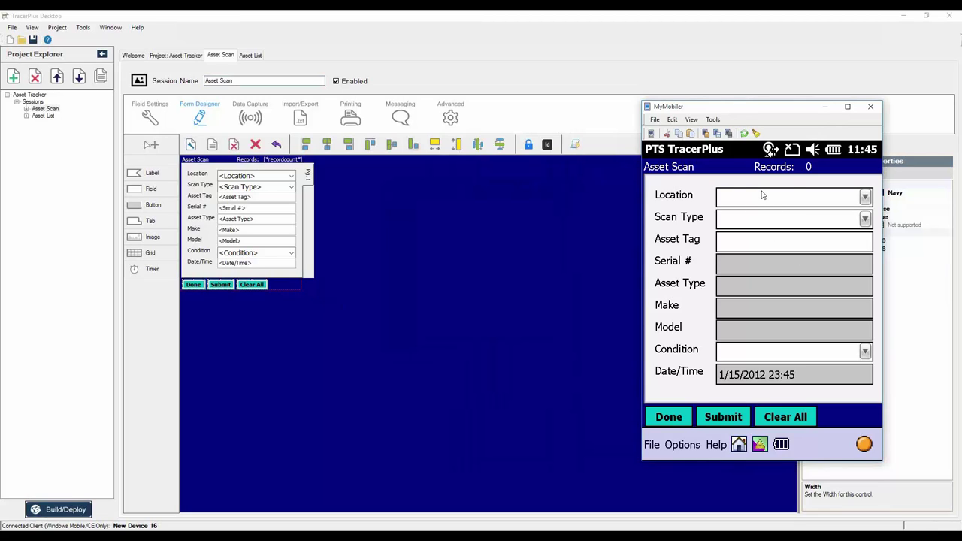
Check the choices offered for Location, Scan Type and Condition on the device, and leave the Asset Scan form
left_click(864, 197)
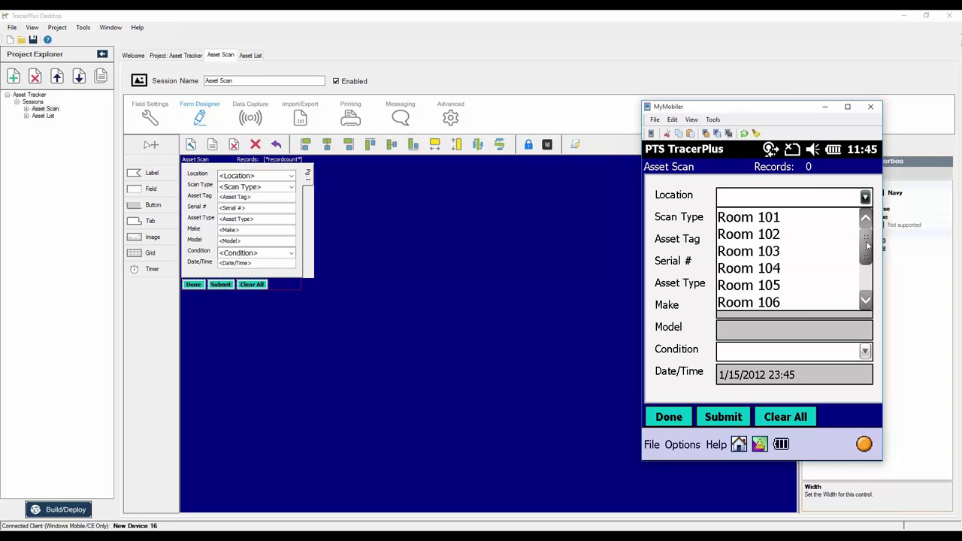
left_click_drag(866, 248, 863, 281)
left_click(699, 264)
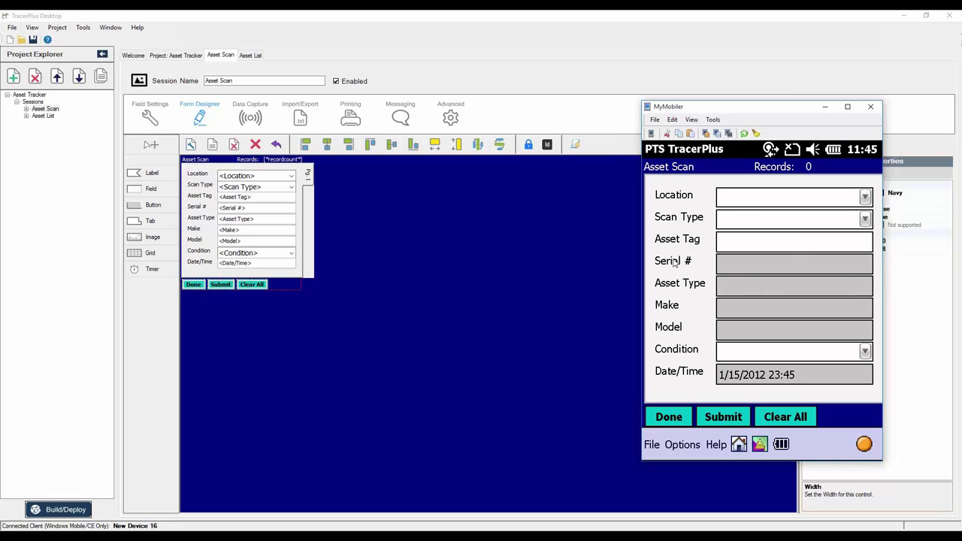
left_click(865, 219)
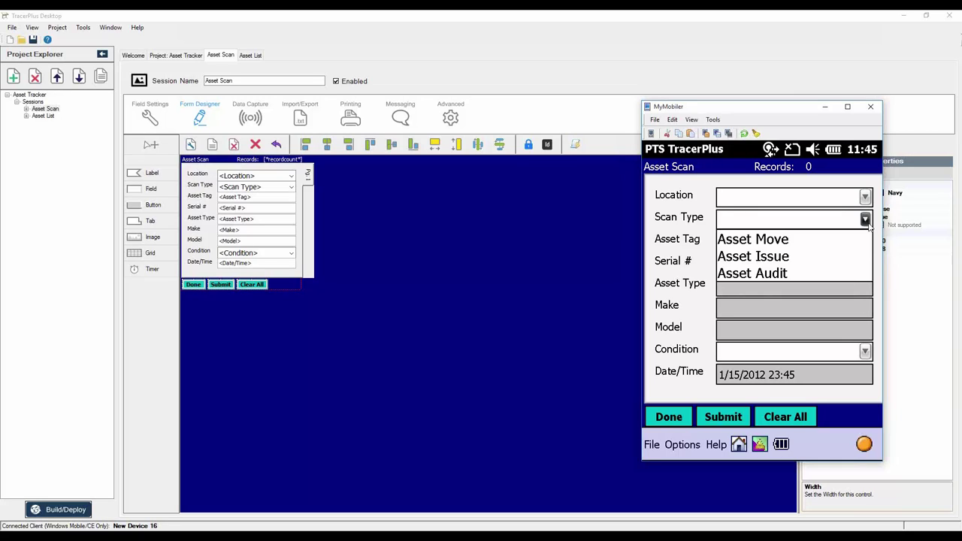
left_click(866, 220)
left_click(865, 352)
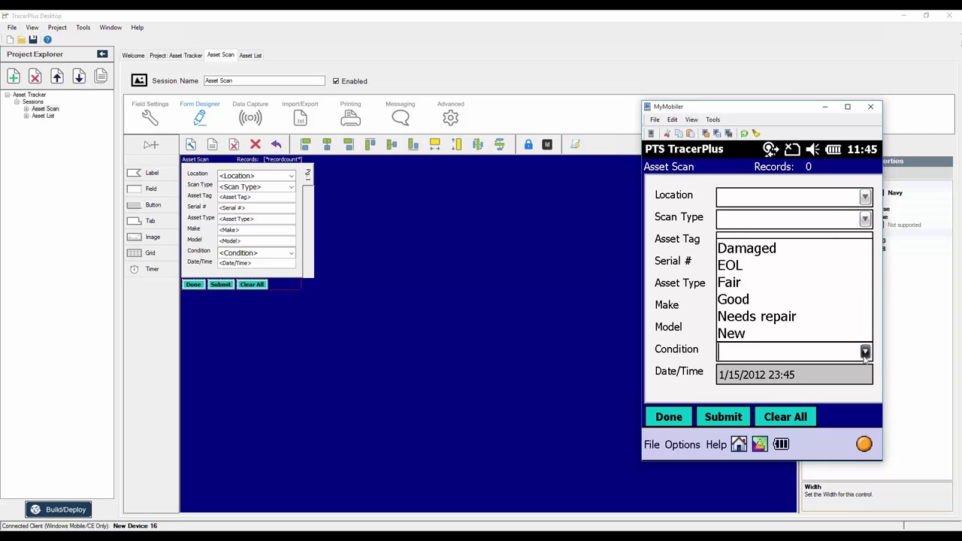
left_click(865, 352)
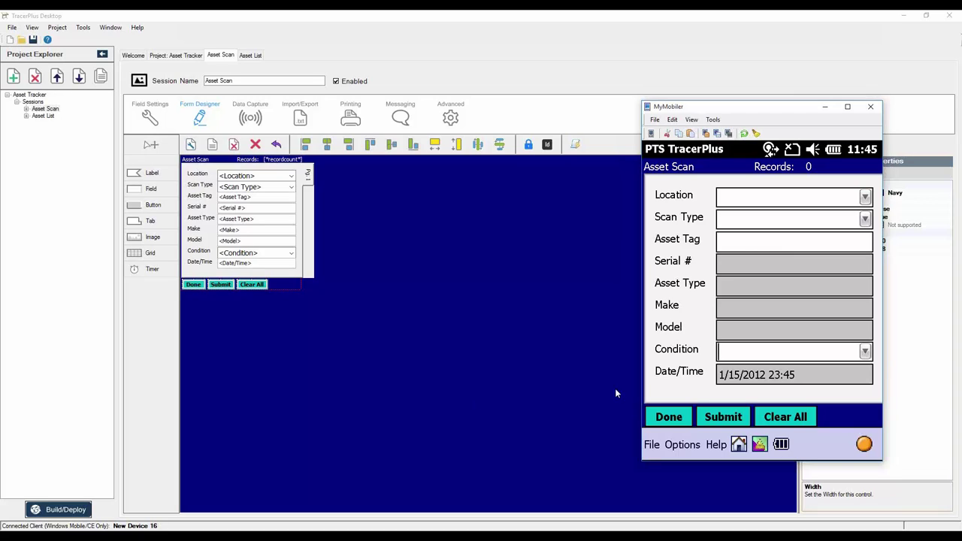
left_click(658, 419)
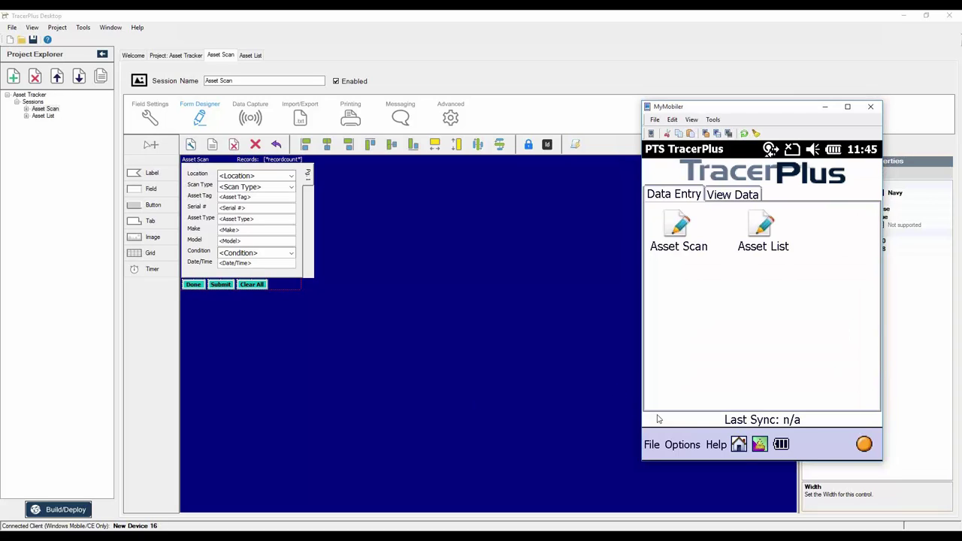
Submit an Asset List record on the device with asset tag 1001, serial number 111111, type PC, make Dell and model XPS
left_click(762, 229)
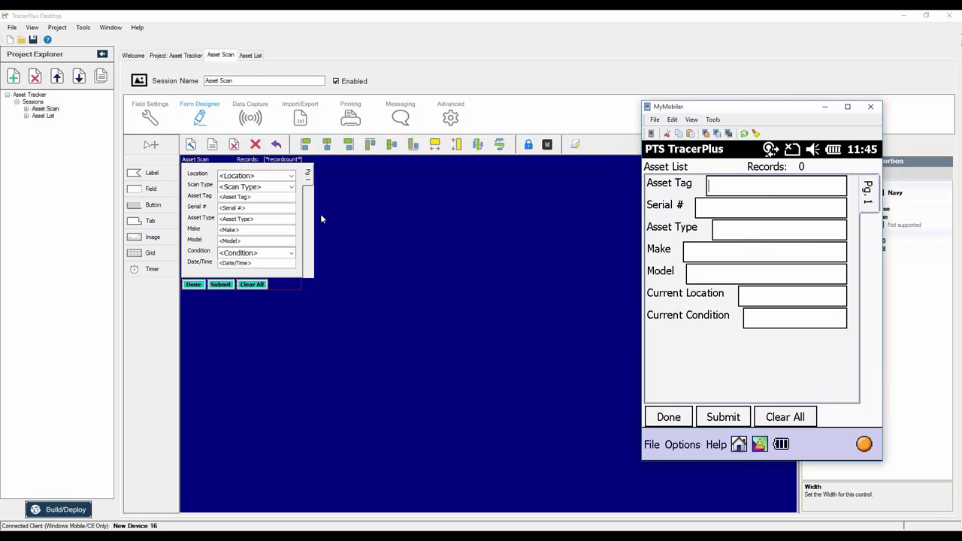
left_click(746, 231)
type("100")
key("Tab")
type("111111")
type("PC")
type("Dell")
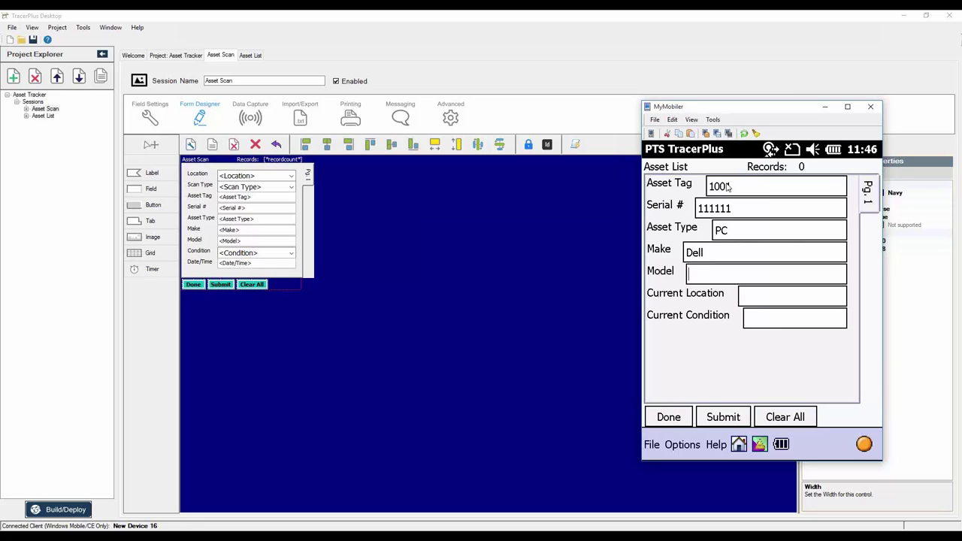
type("XPS")
left_click(719, 417)
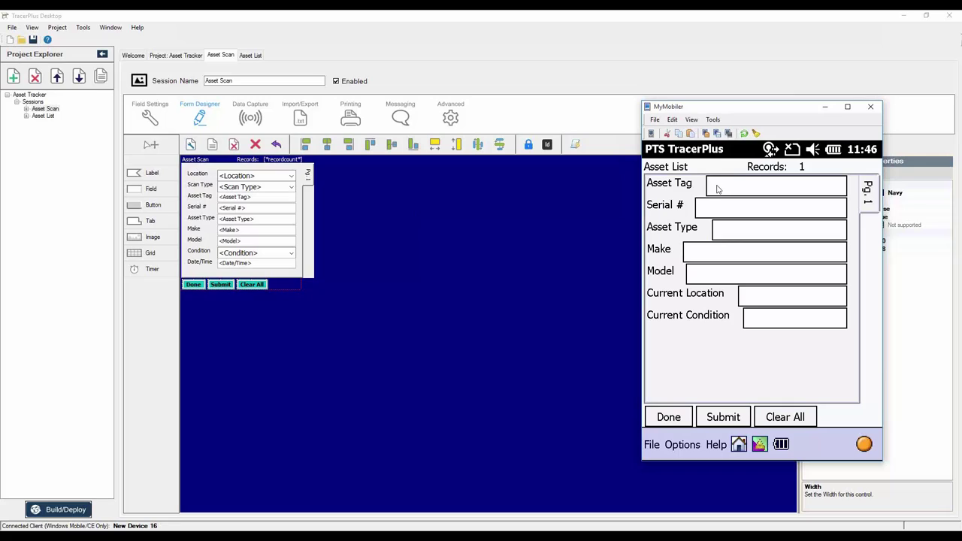
Submit a second Asset List record with asset tag 1002, serial number 222222, type Monitor, make Dell and model W22S
left_click(715, 189)
type("1002")
key("Tab")
type("222222")
type("Monitor")
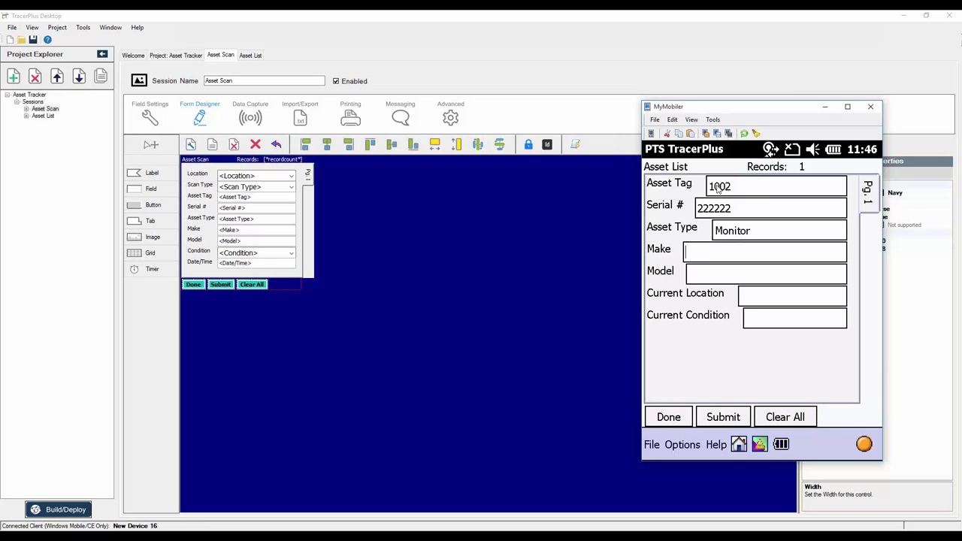
type("Dell")
key("Tab")
type("W22S")
left_click(713, 418)
Enter asset tag 1003 for a third Asset List record
type("1003")
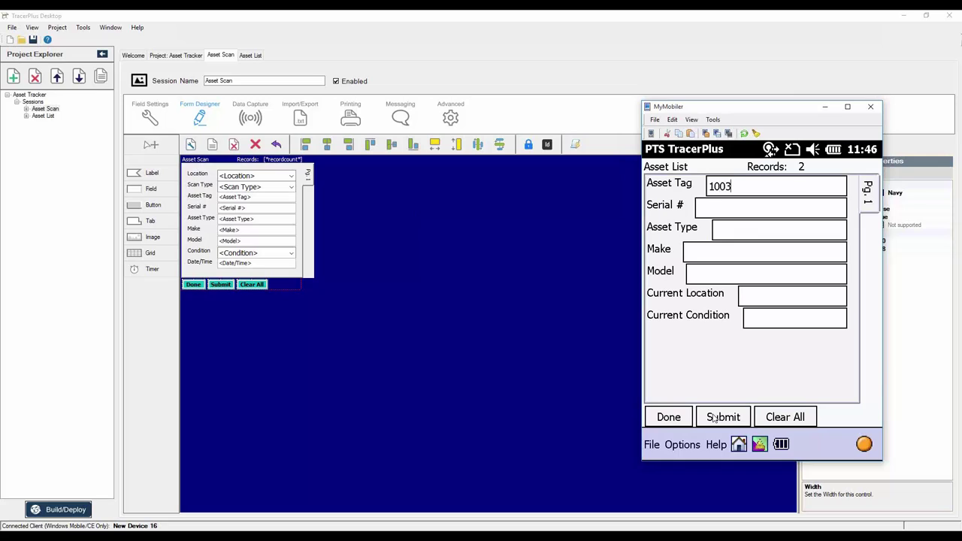
Complete asset 1003 with serial number 333333, type Monitor, make Dell and model W24S, then submit the record and finish data entry
type("333333")
type("Monitor")
type("Dell")
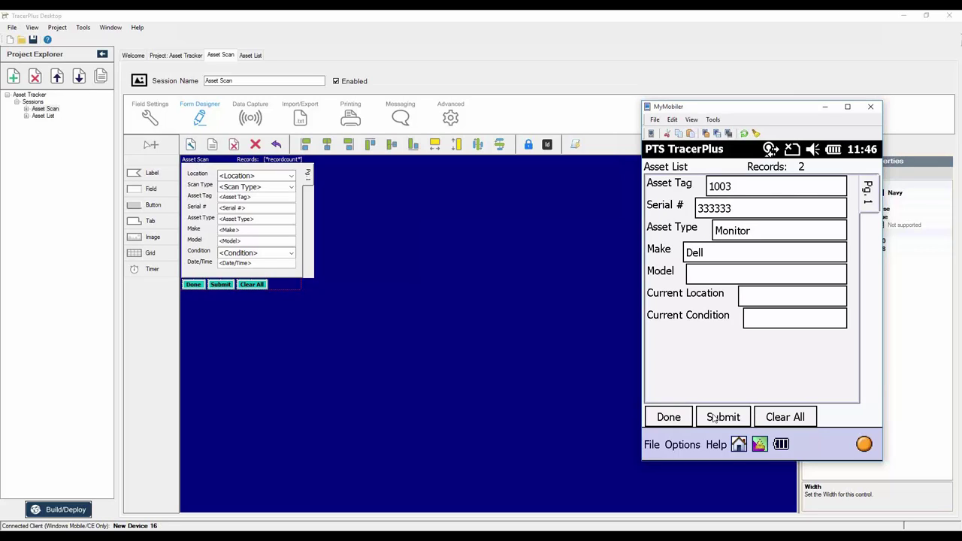
type("W24S")
key("Tab")
left_click(717, 420)
left_click(676, 409)
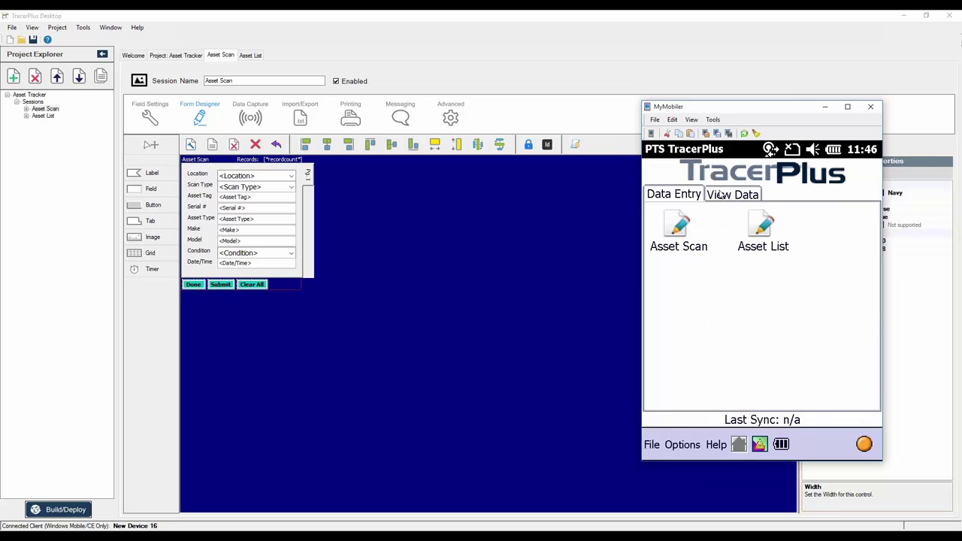
Review the stored Asset List records on the mobile client and return to the data entry sessions
left_click(721, 194)
left_click(755, 231)
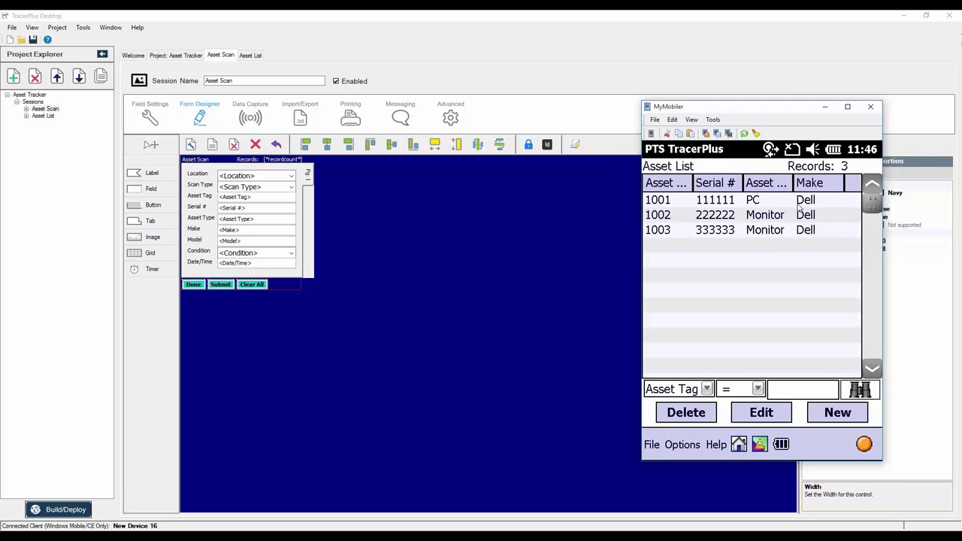
left_click(738, 448)
left_click(677, 197)
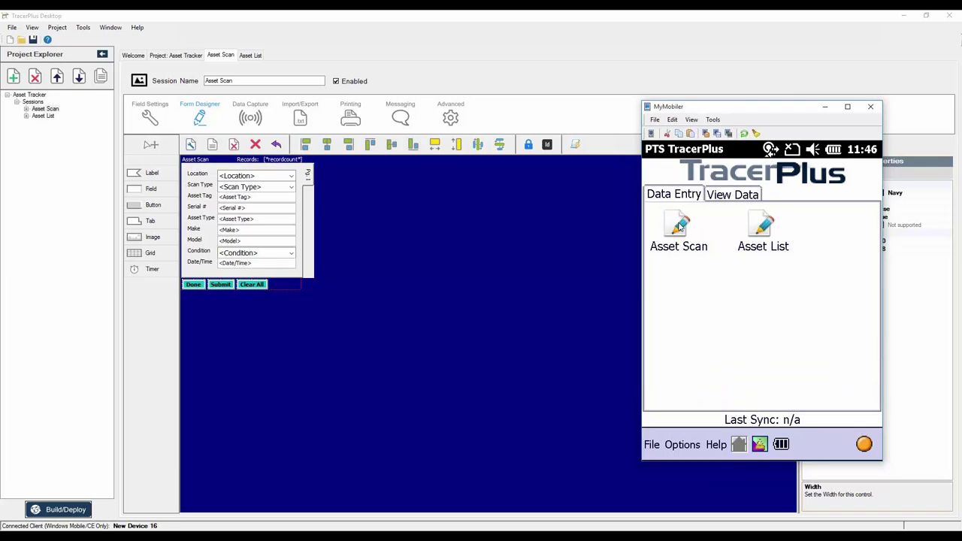
Start an Asset Scan record with Location Room 101, Scan Type Asset Issue and Asset Tag 1001
left_click(679, 227)
left_click(865, 196)
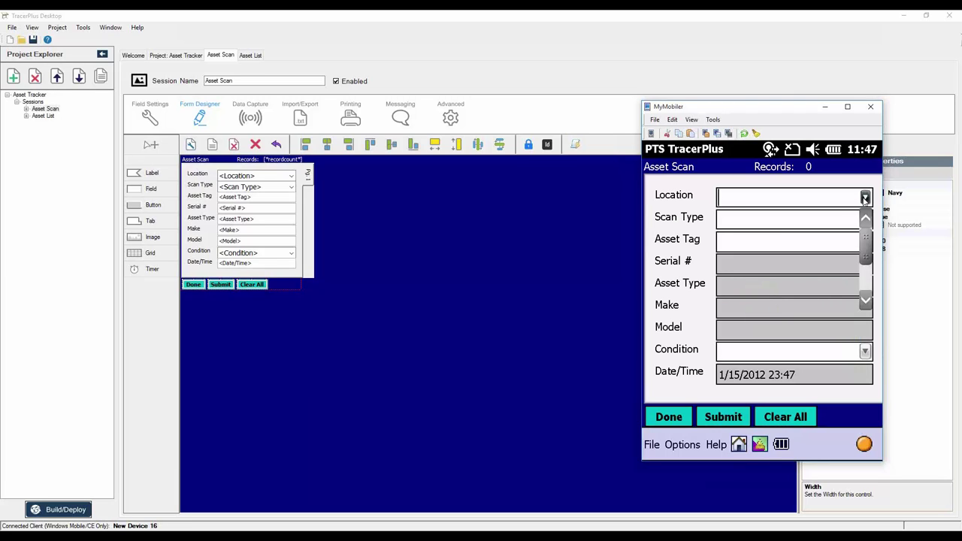
left_click(759, 220)
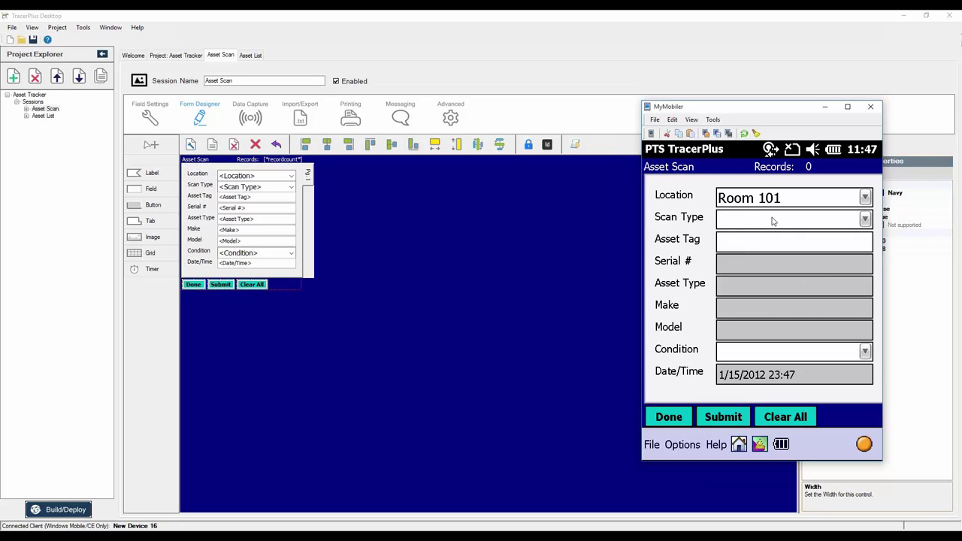
left_click(857, 220)
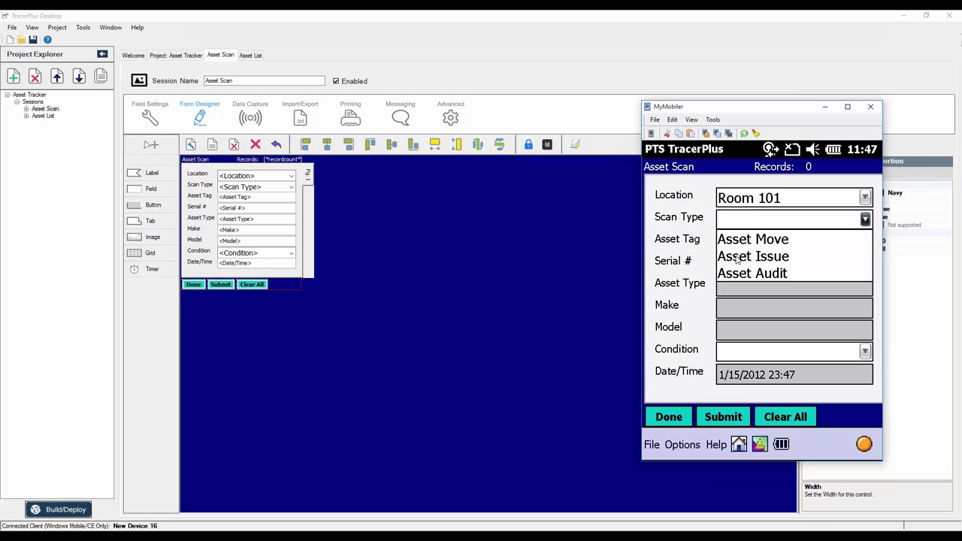
left_click(736, 257)
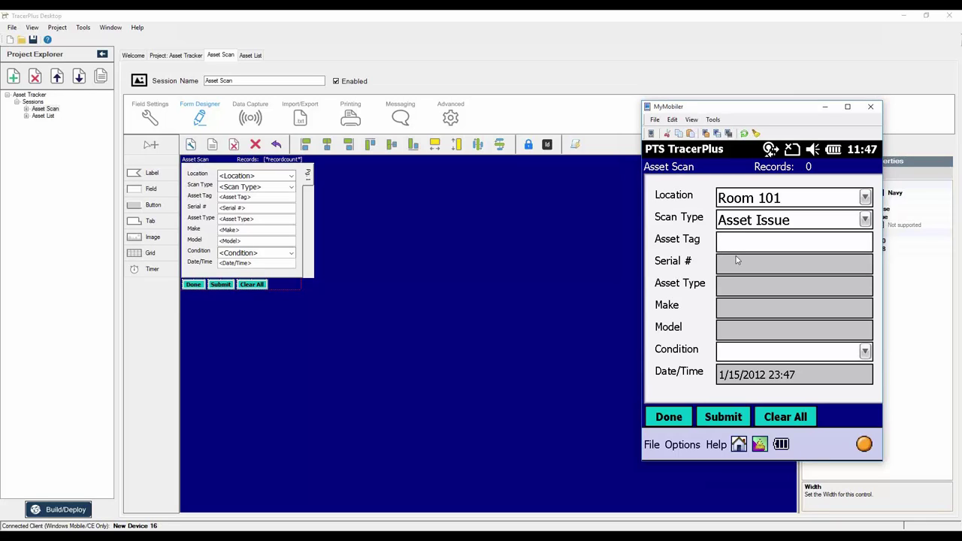
type("1001")
key("Return")
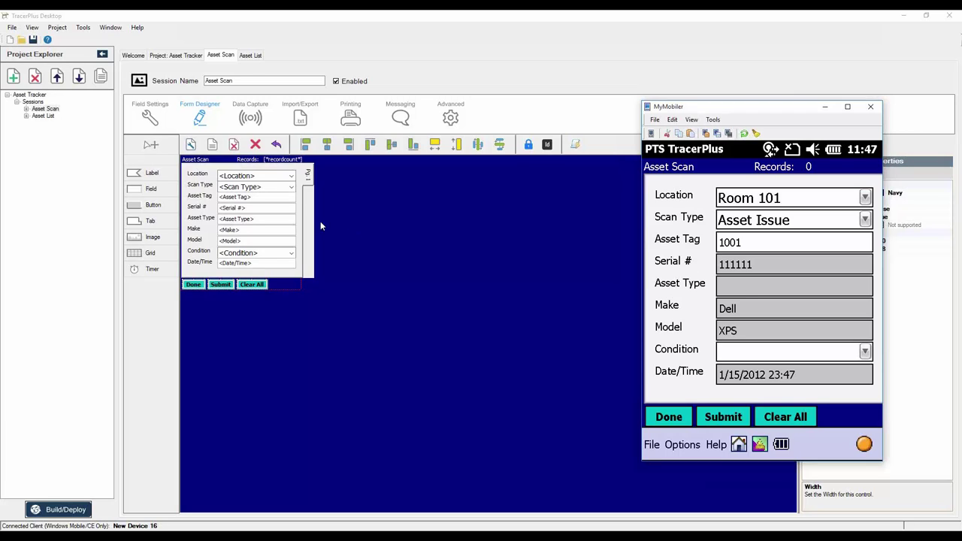
Replace the Asset Type field's lookup relationship in the Asset Scan session with one linking local Asset Tag to remote Asset Tag
left_click(157, 116)
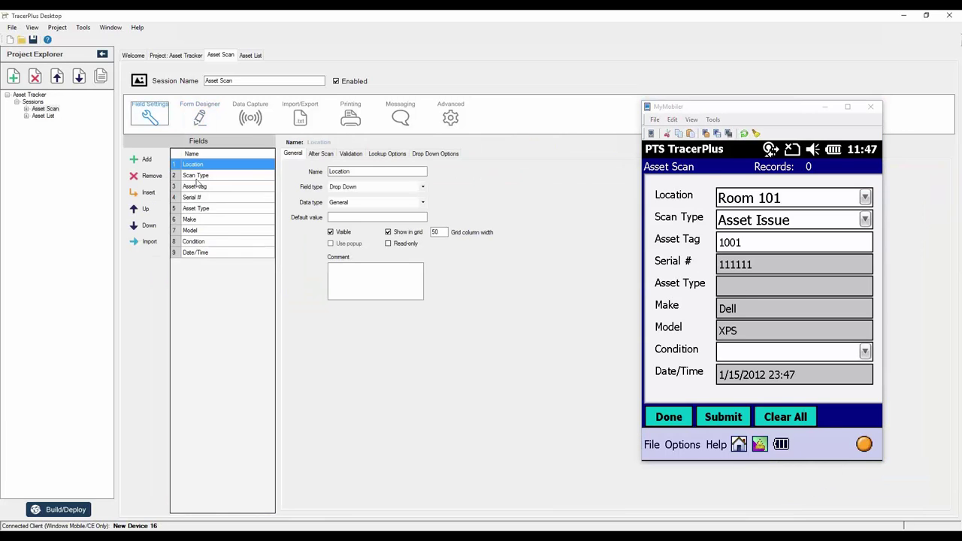
left_click(204, 209)
left_click(382, 153)
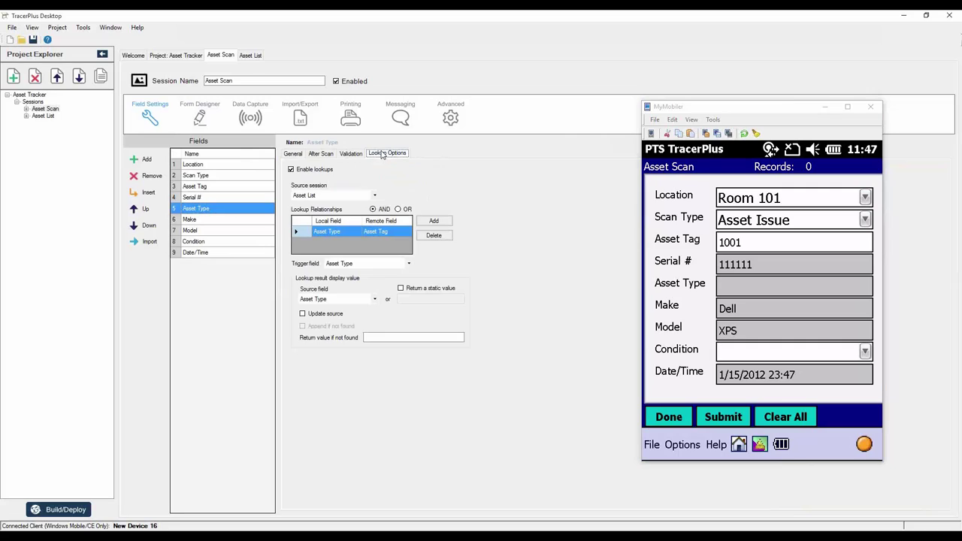
left_click(329, 232)
left_click(433, 236)
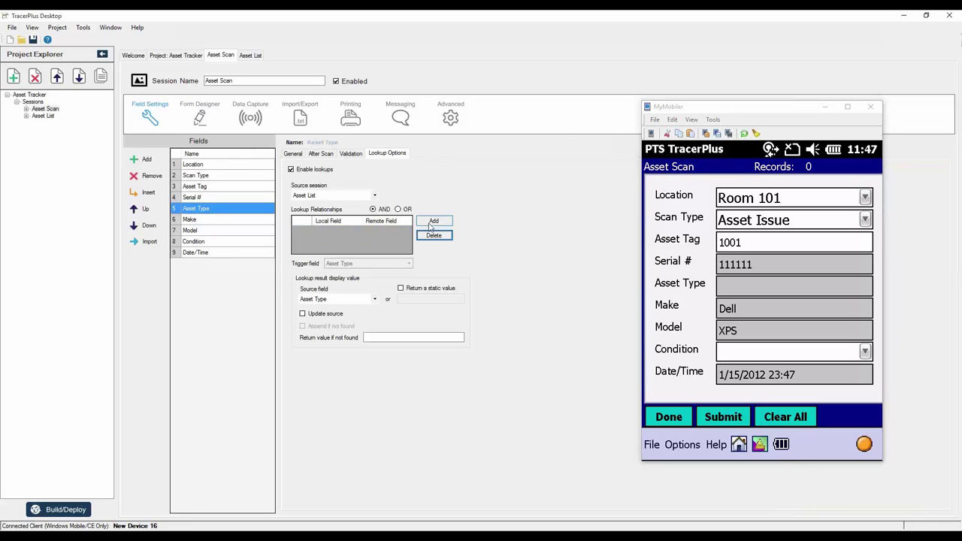
left_click(432, 224)
left_click(460, 254)
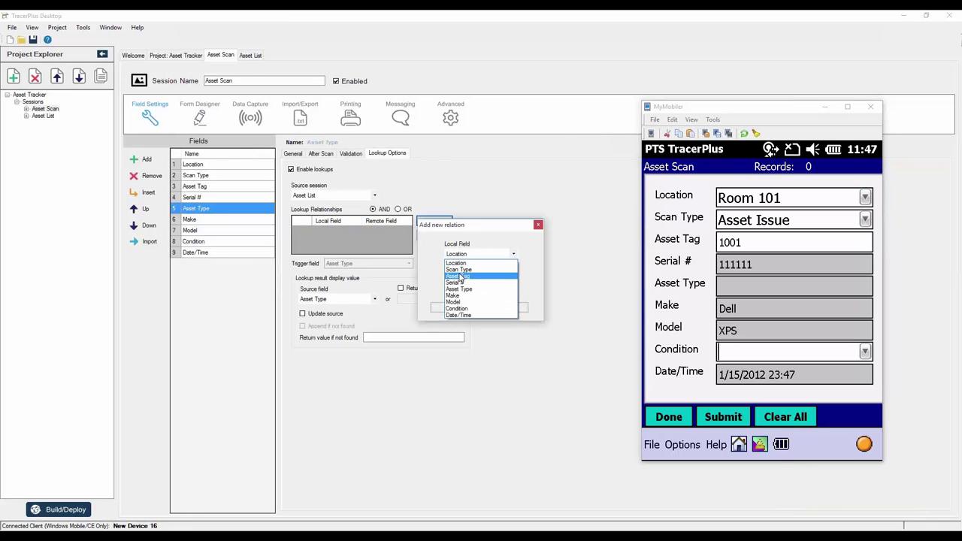
left_click(460, 277)
left_click(448, 307)
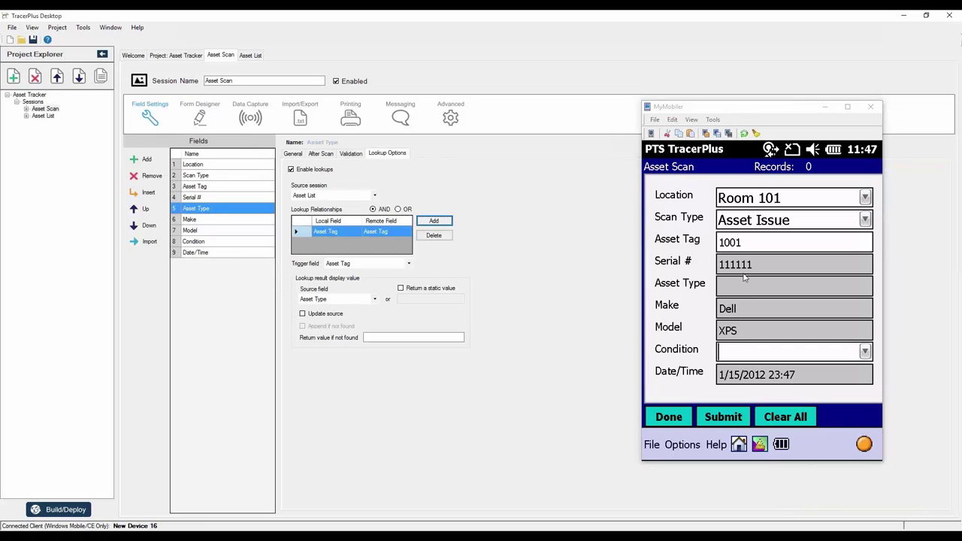
Set the Condition of the asset 1001 scan to Good and submit the record
left_click(849, 358)
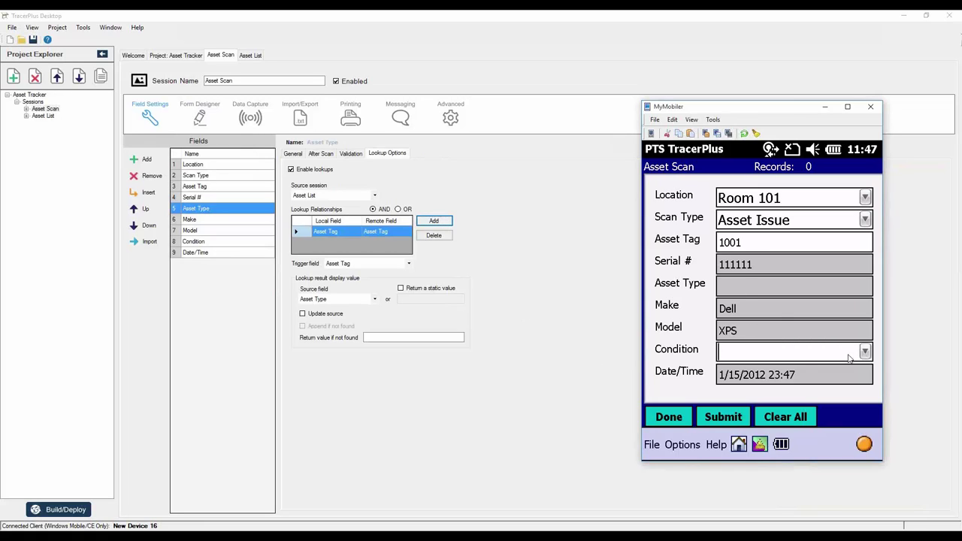
left_click(849, 357)
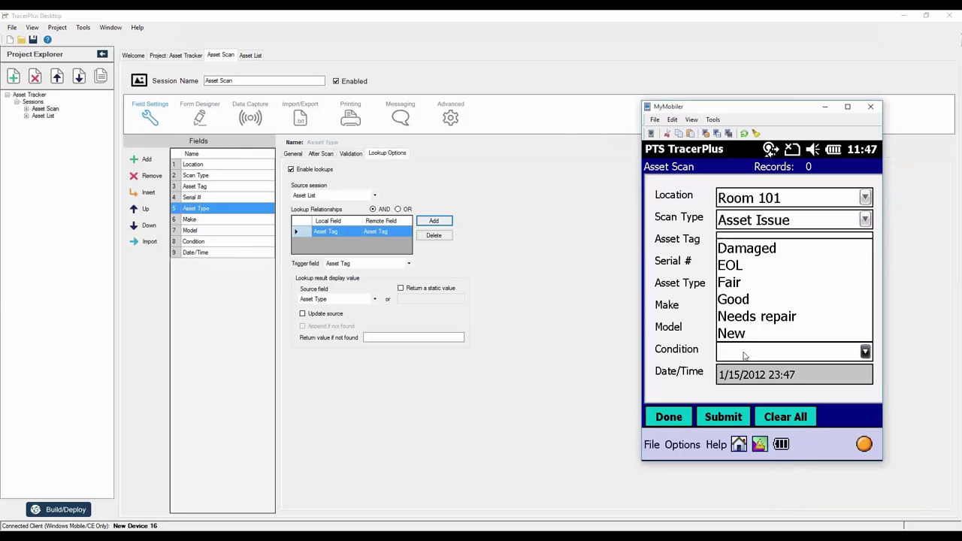
left_click(730, 301)
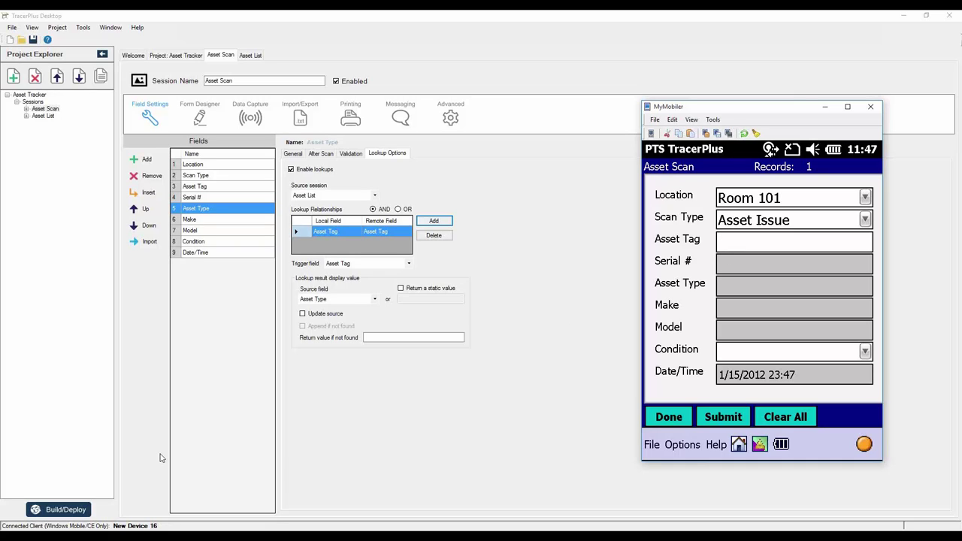
Build and deploy the updated project to the connected Windows Mobile device and close the deployment options
left_click(51, 509)
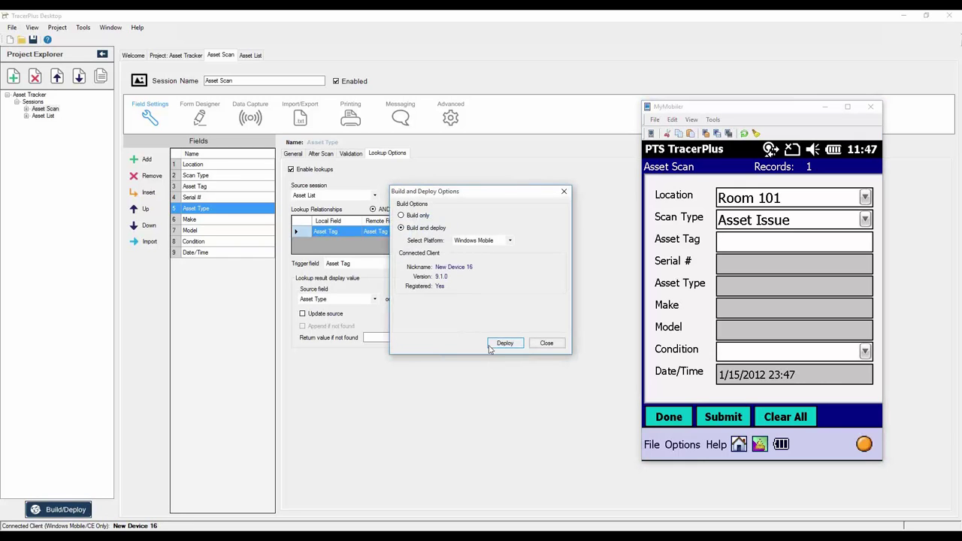
left_click(489, 344)
left_click(548, 342)
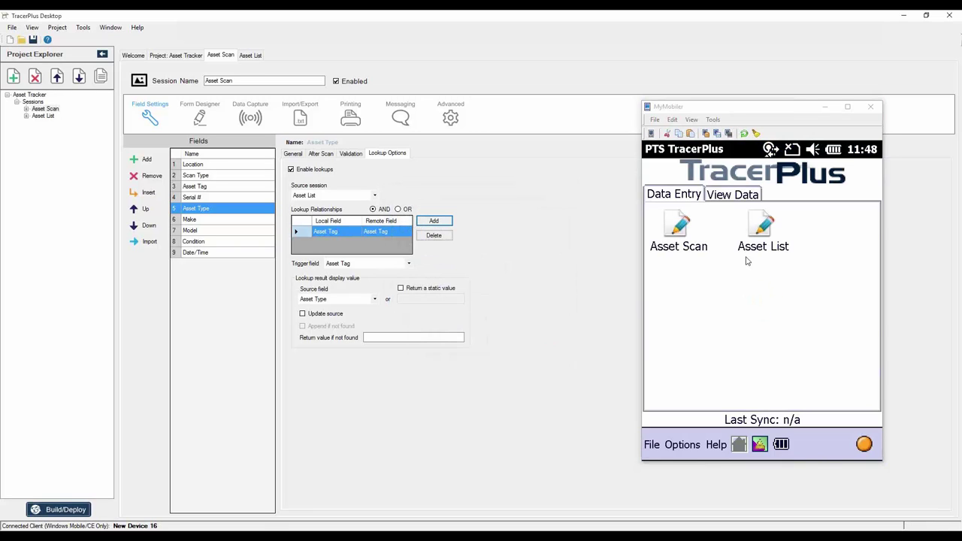
Submit an Asset Scan record with Location Room 101, Scan Type Asset Issue, Asset Tag 1002 and Condition Good, and leave the form
left_click(695, 252)
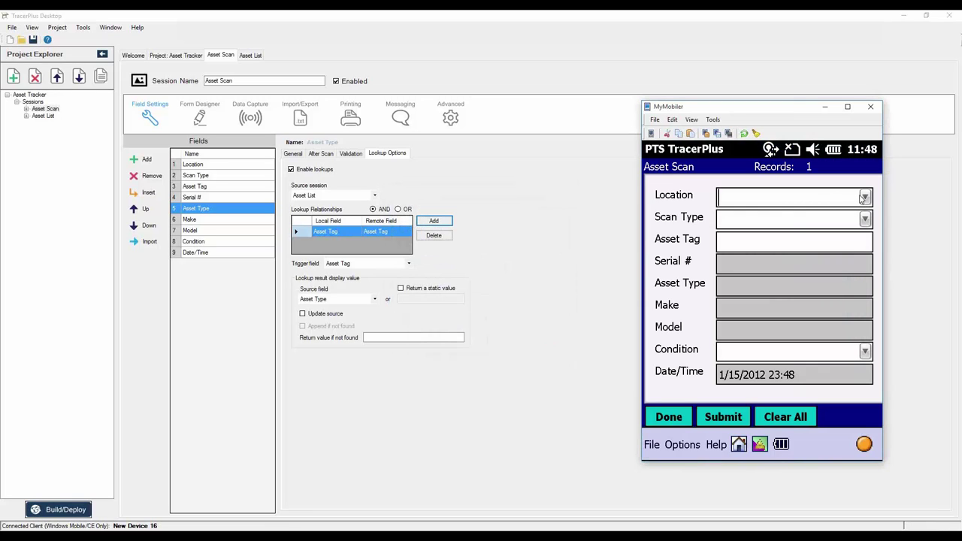
left_click(788, 197)
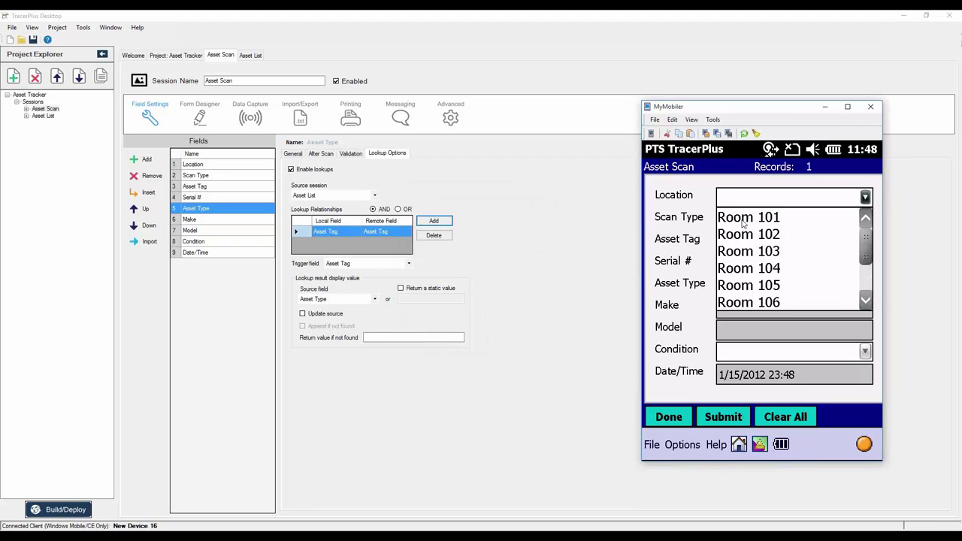
left_click(742, 222)
left_click(865, 219)
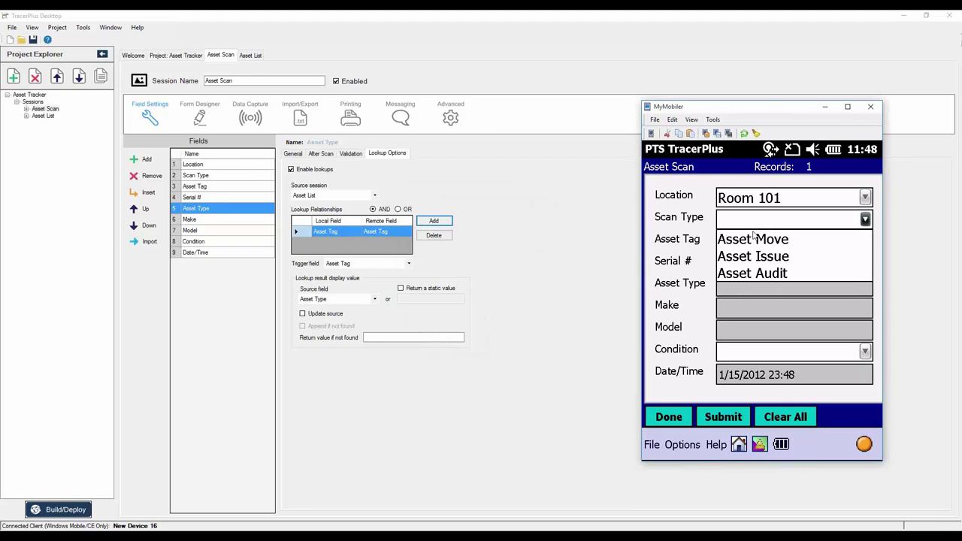
left_click(741, 257)
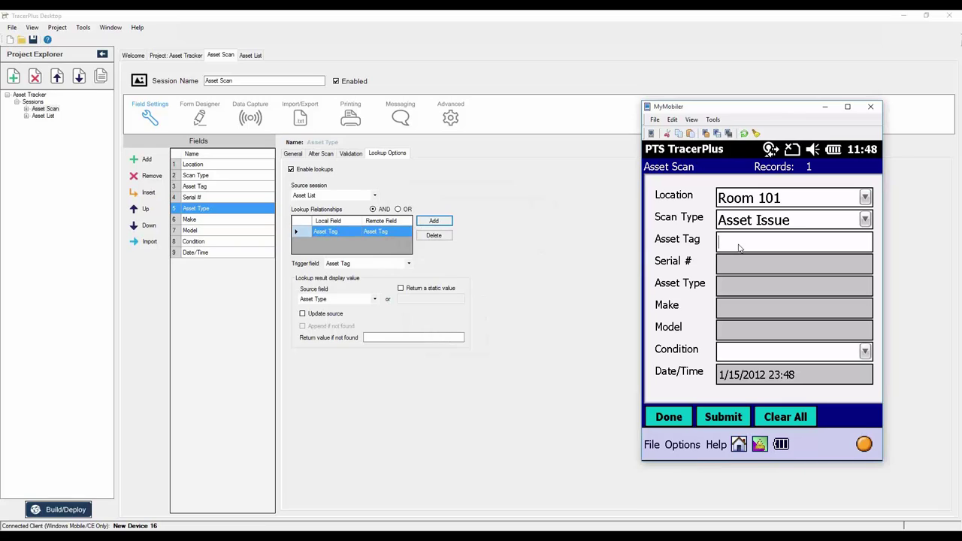
type("1002")
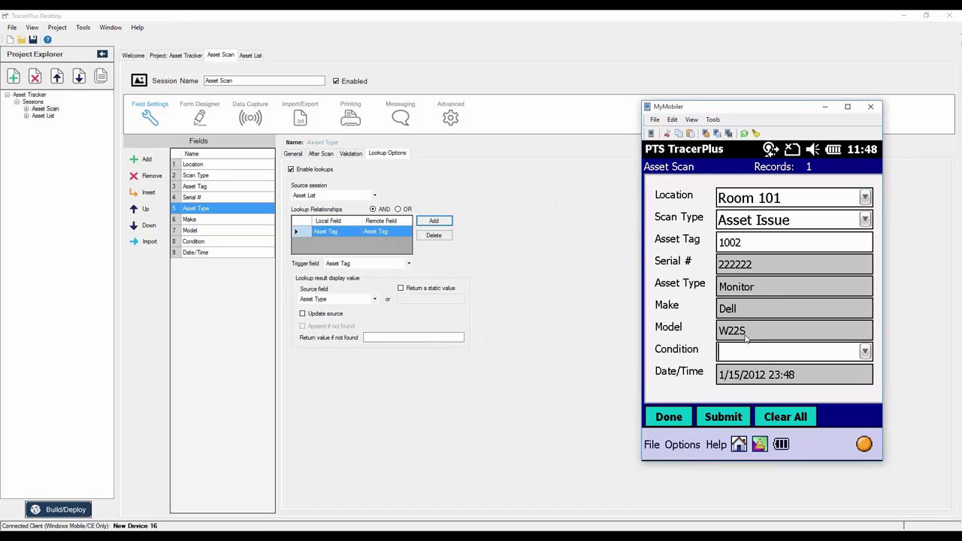
left_click(865, 352)
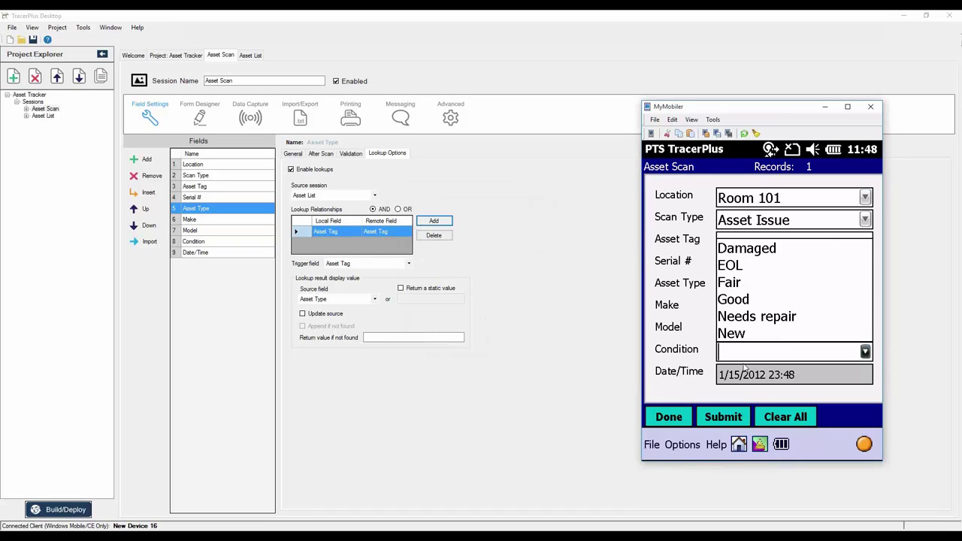
left_click(729, 300)
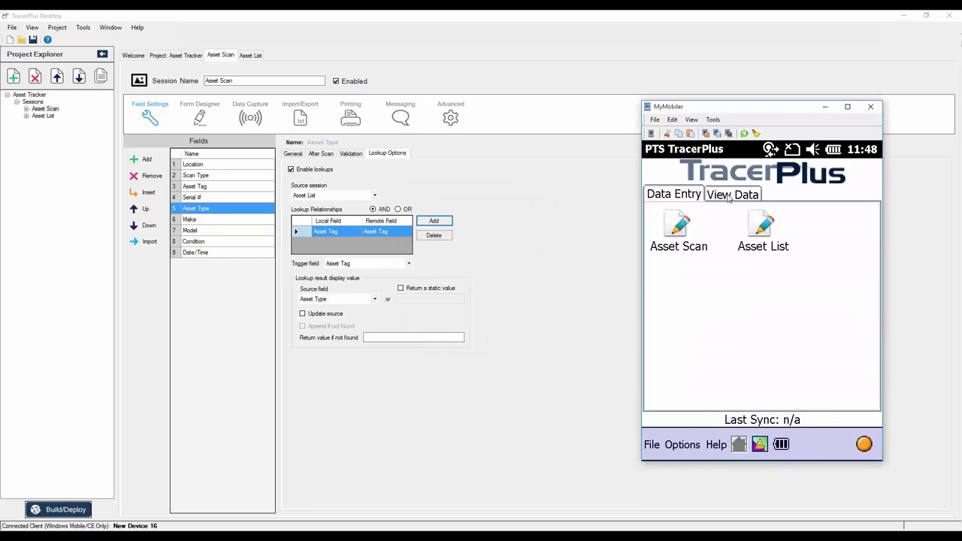
Review the stored Asset Scan records on the mobile client and return to the project's field settings
left_click(676, 227)
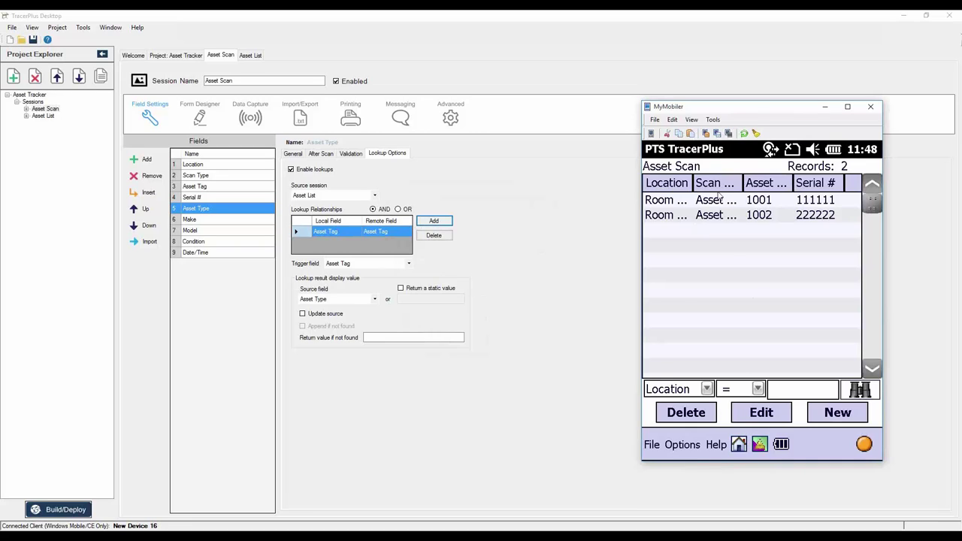
left_click(685, 197)
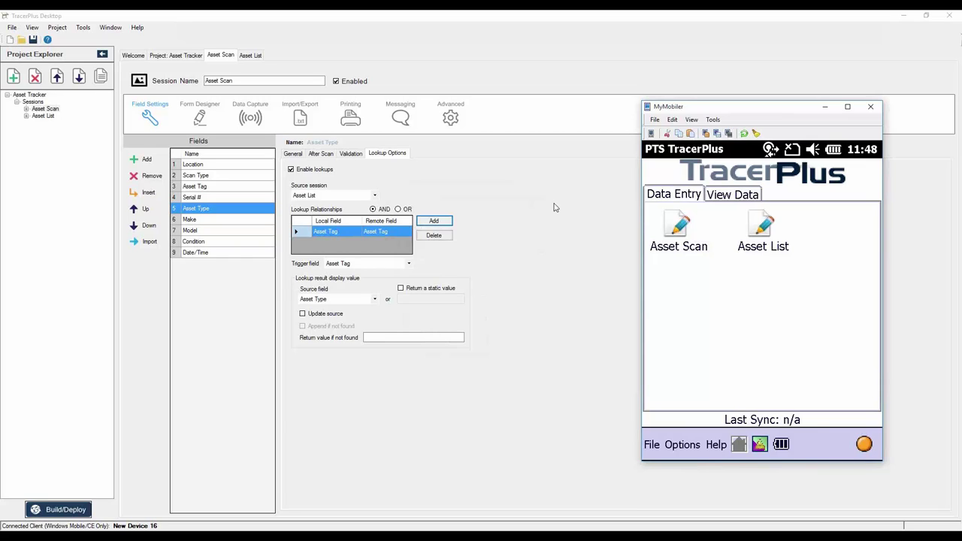
left_click(468, 195)
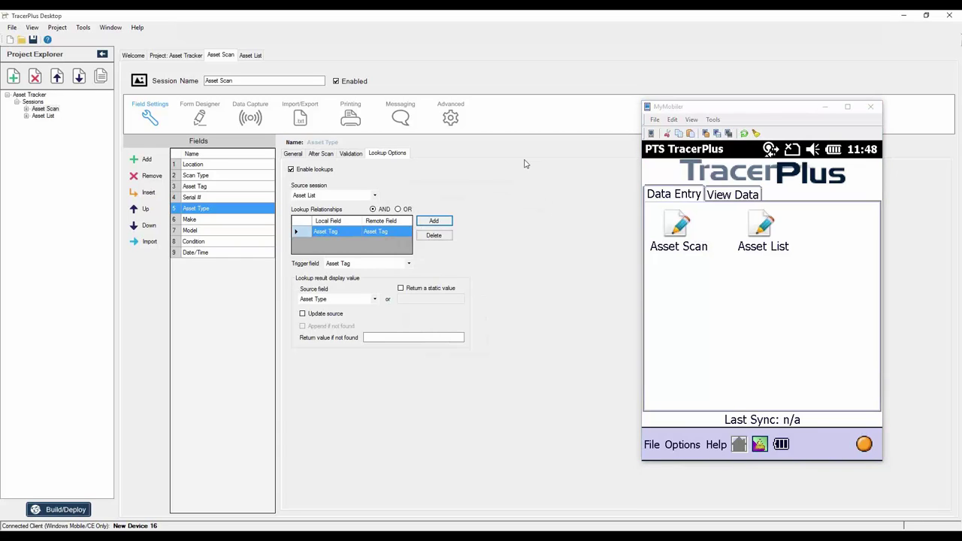
Add two fields to the Asset Scan session, named Update_Location and Update_Condition
left_click(148, 160)
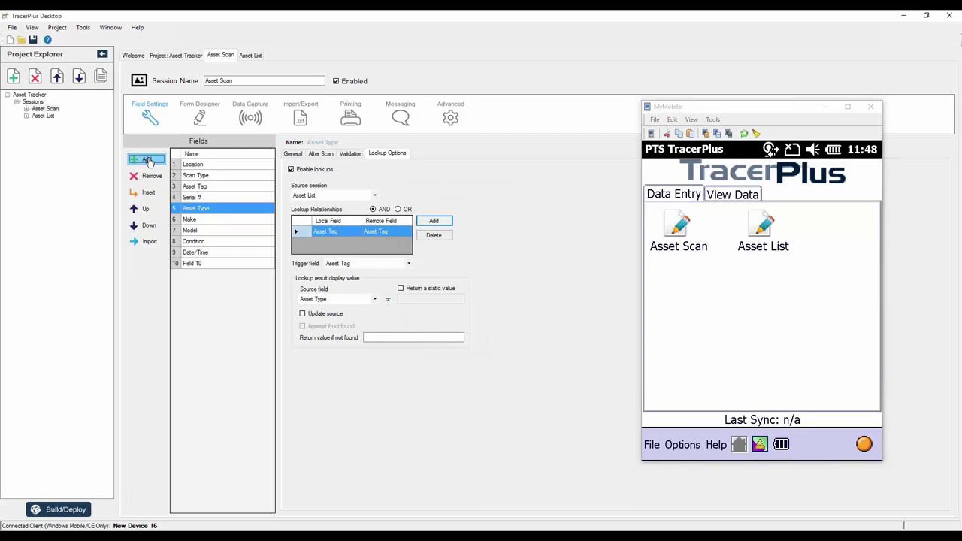
left_click(148, 160)
left_click(193, 267)
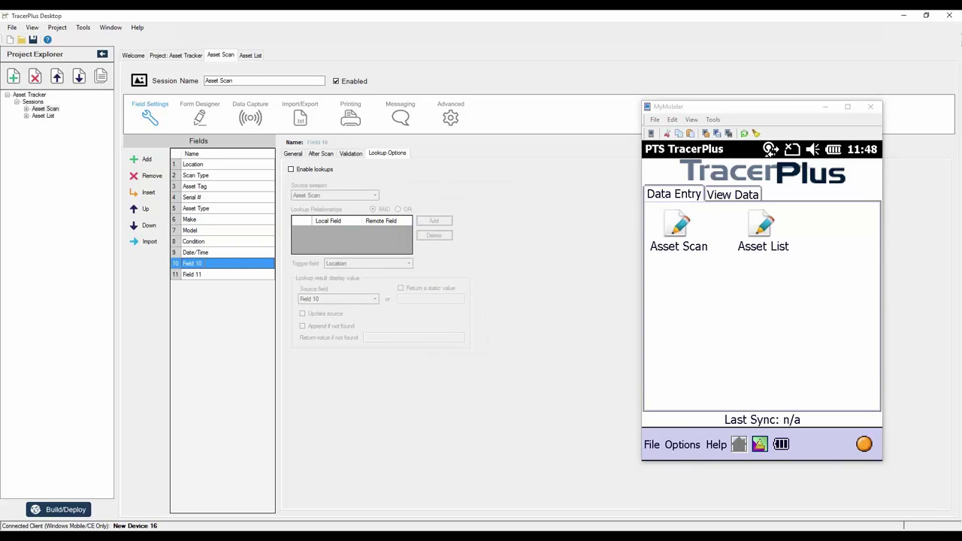
left_click(204, 263)
type("Update")
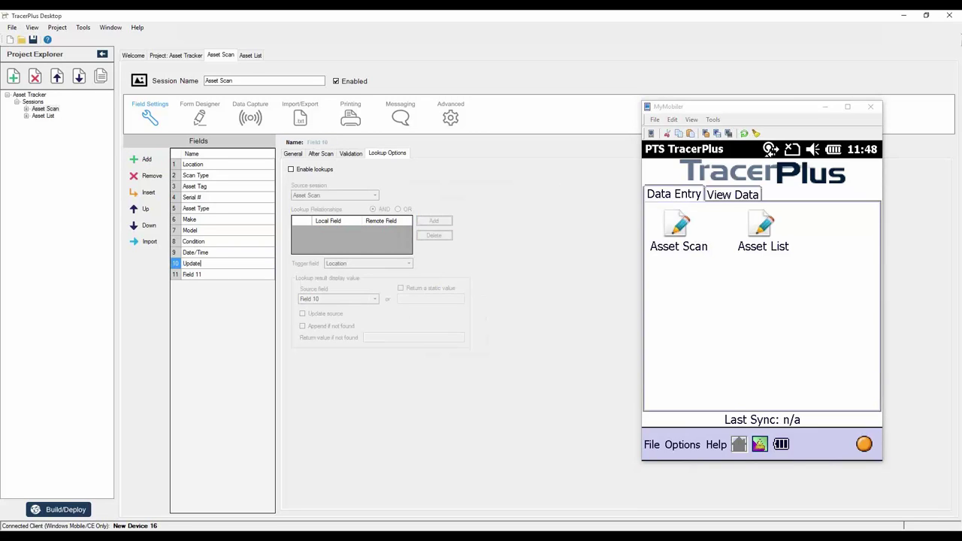
type("_Location")
key("Return")
type("Update_C")
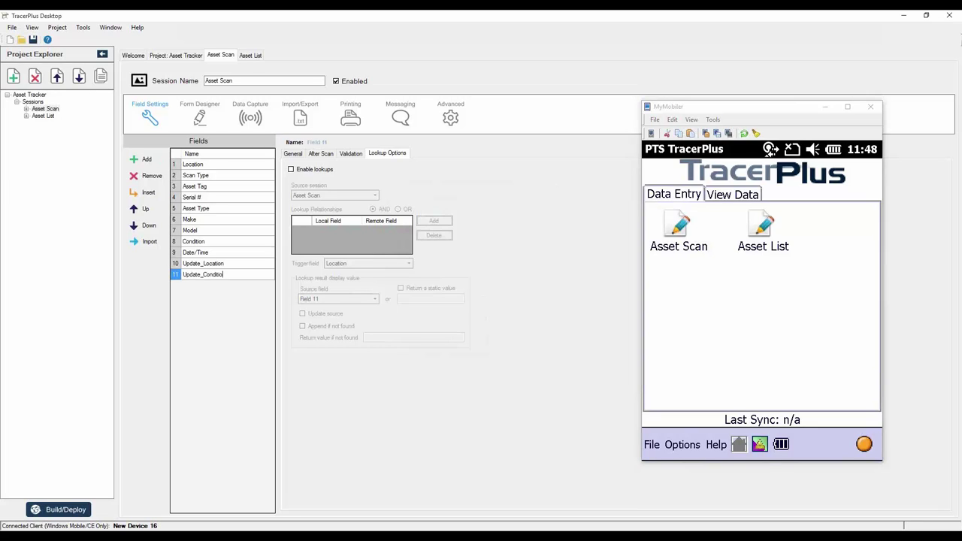
key("Return")
Change the field type of both Update_Location and Update_Condition to Calculated
left_click(234, 265)
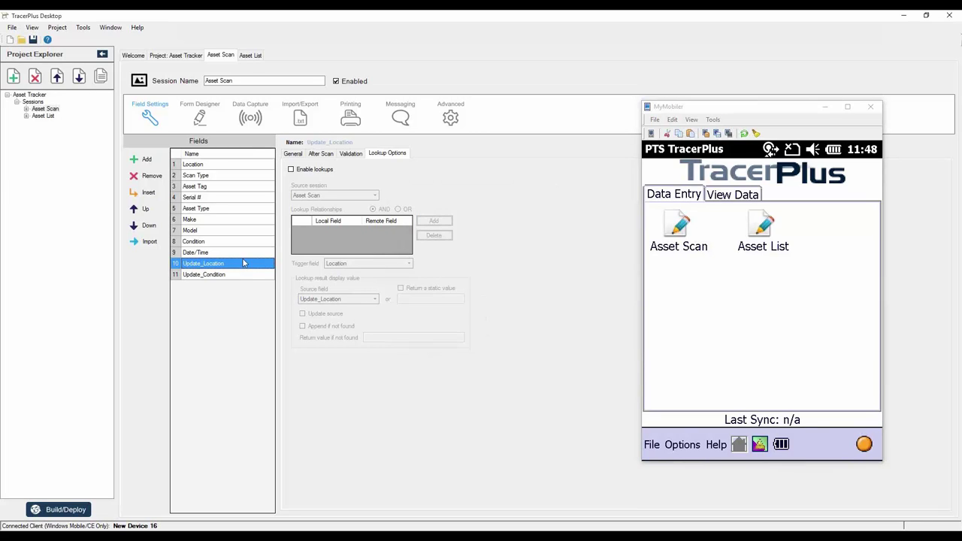
left_click(293, 154)
left_click(342, 187)
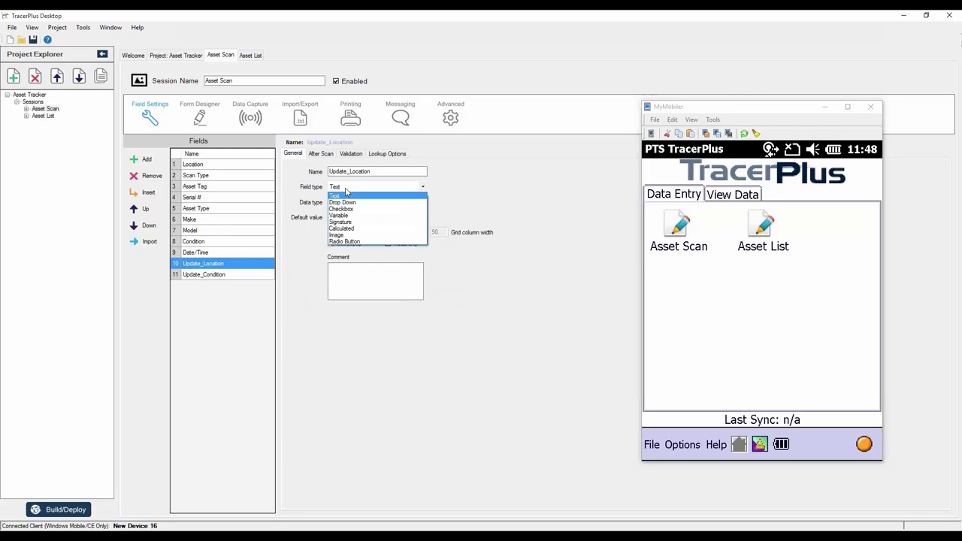
left_click(342, 230)
left_click(220, 276)
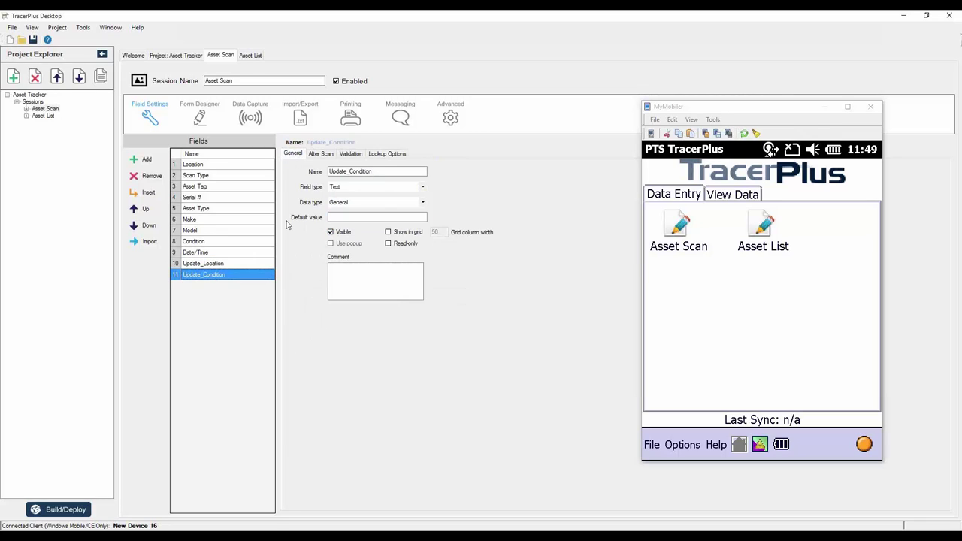
left_click(336, 187)
left_click(341, 229)
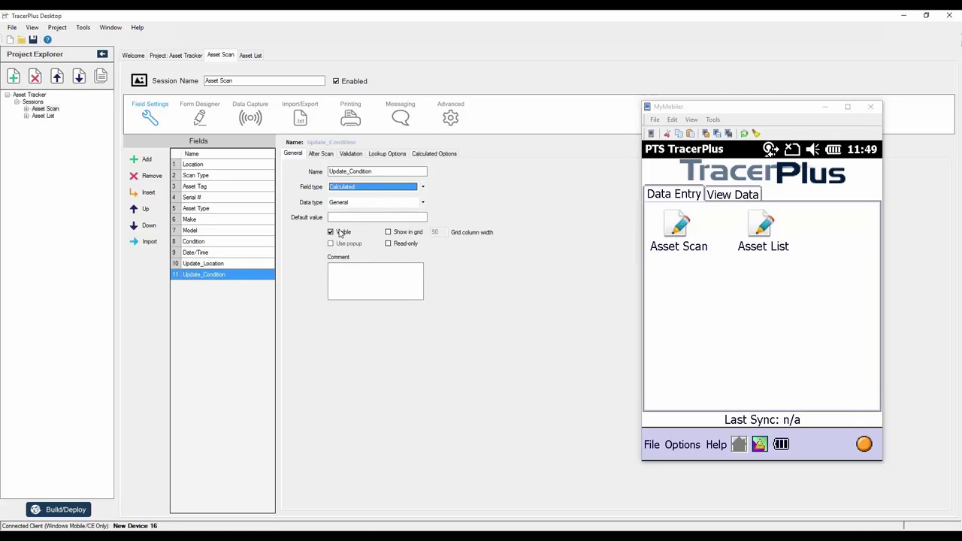
Insert the Location field as the parameter of Update_Location's Add calculation
left_click(232, 263)
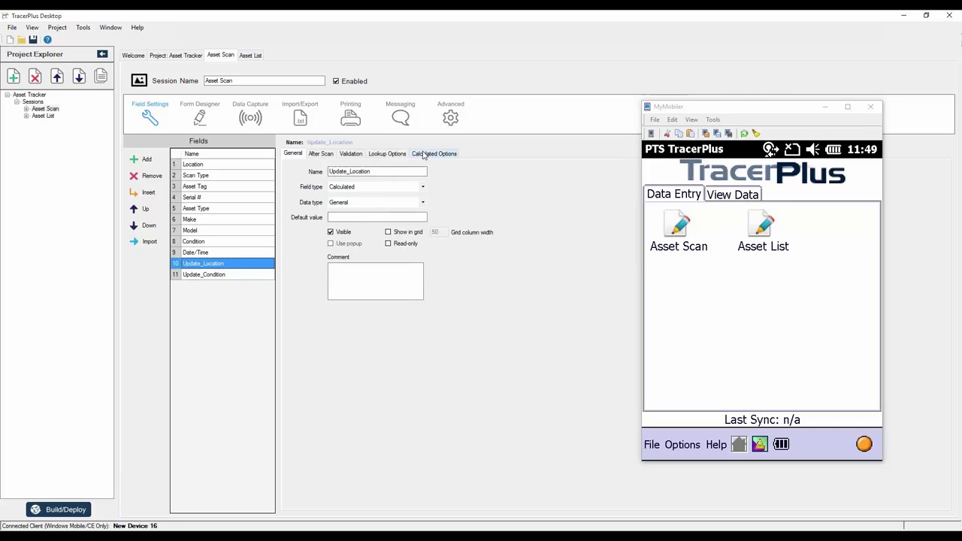
left_click(418, 154)
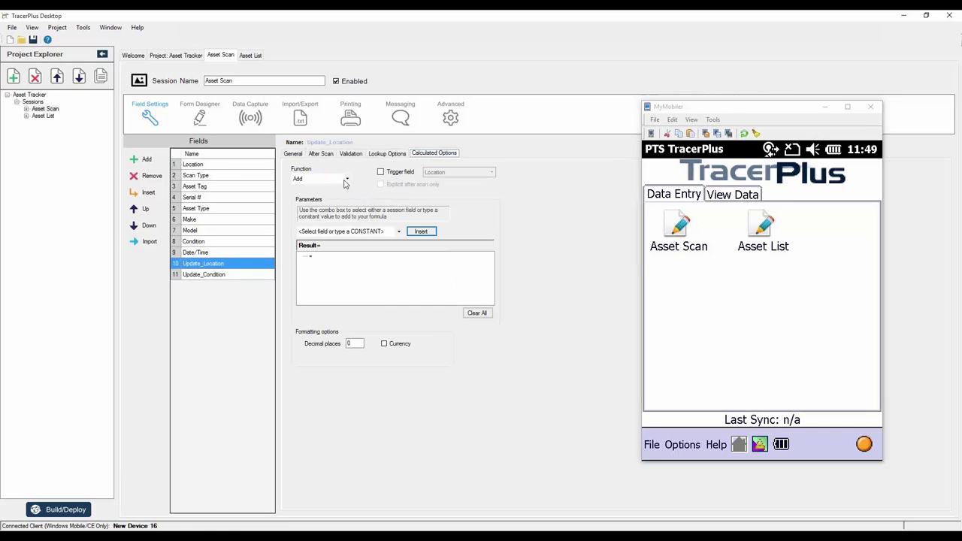
left_click(399, 231)
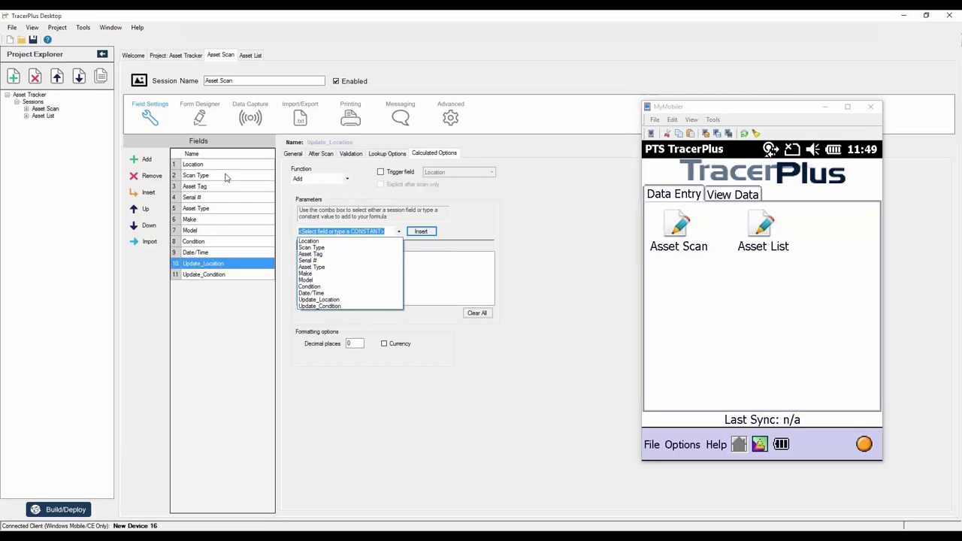
left_click(308, 241)
left_click(420, 232)
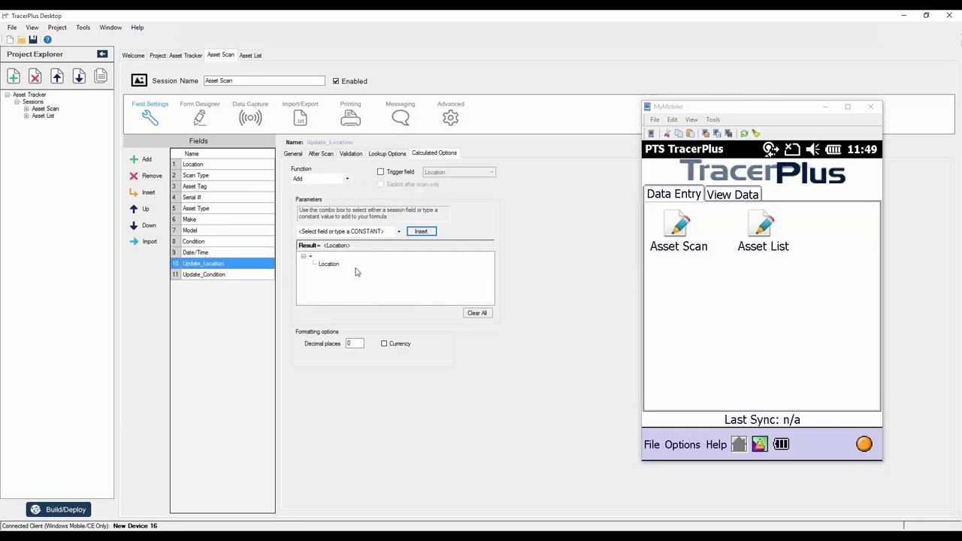
Enable lookups for Update_Location with Asset List as source session, relating local Asset Tag to remote Asset Tag
left_click(385, 154)
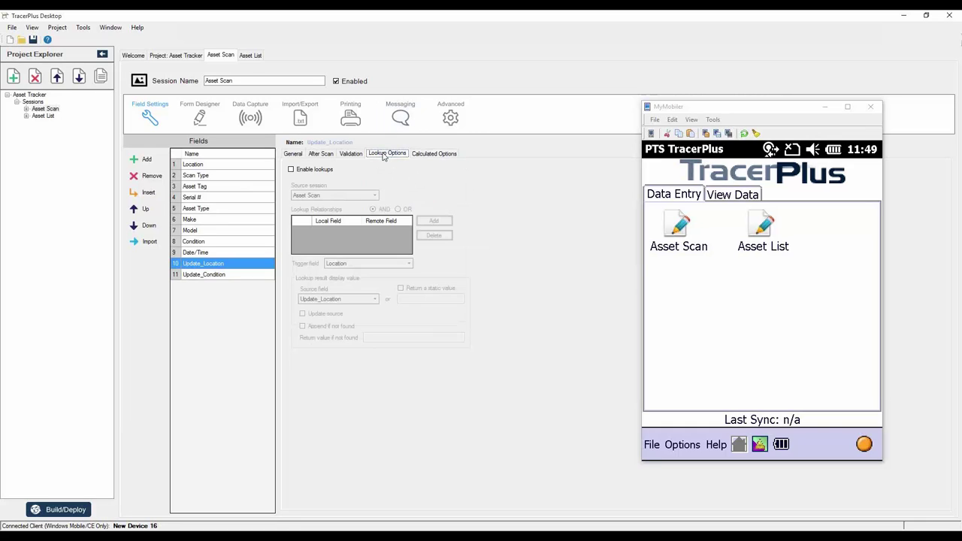
left_click(291, 169)
left_click(334, 195)
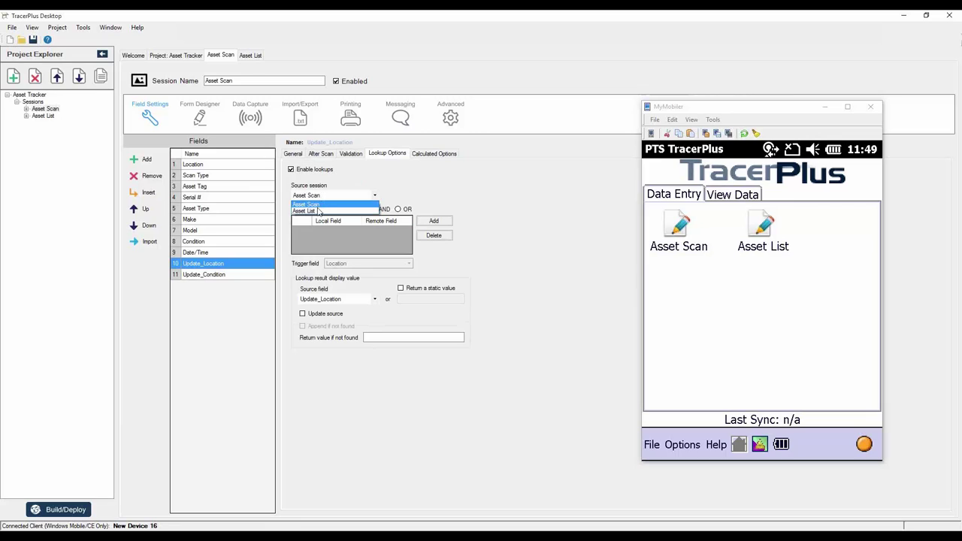
left_click(368, 221)
left_click(433, 220)
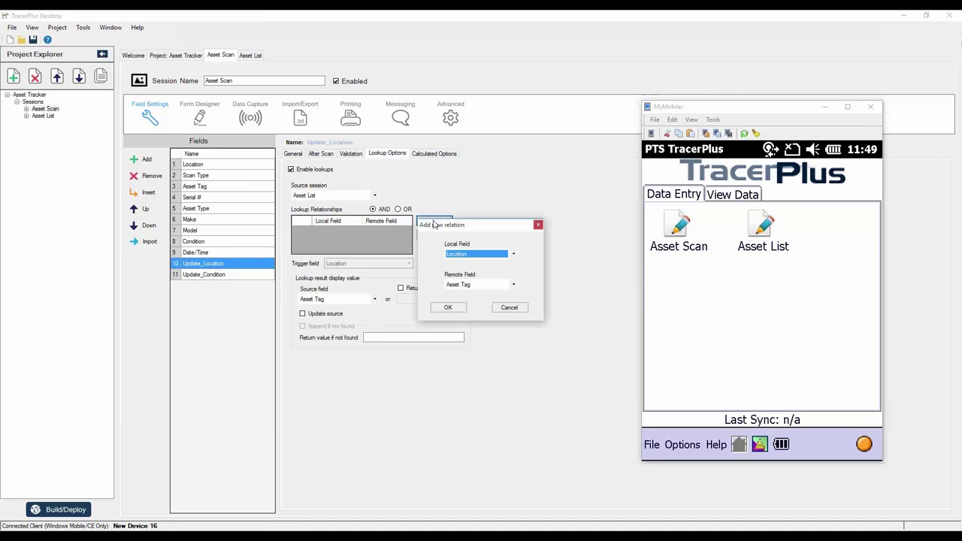
left_click(478, 254)
left_click(460, 275)
left_click(451, 308)
Set Update_Location's lookup source field to Current Location and enable updating of the source
left_click(357, 301)
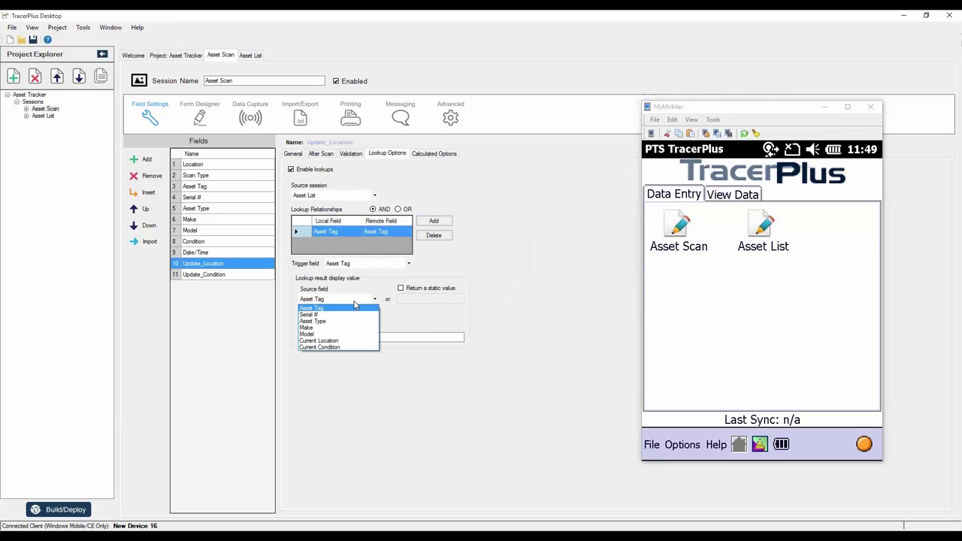
left_click(330, 340)
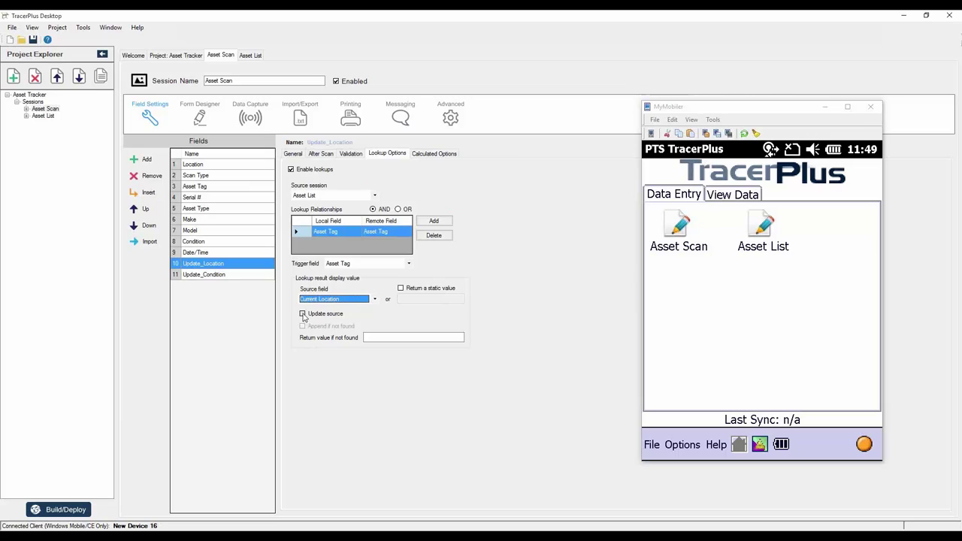
left_click(303, 314)
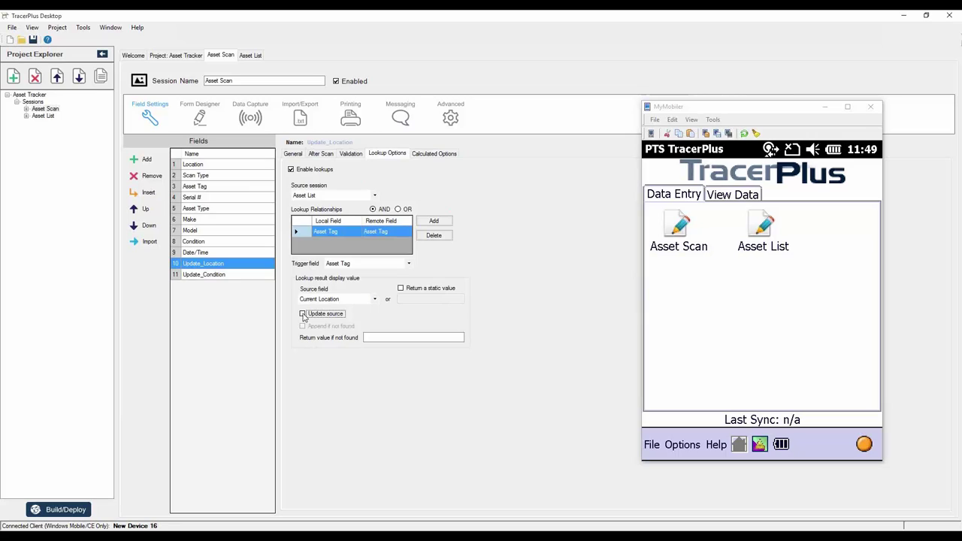
left_click(302, 314)
Enable lookups for Update_Condition with Asset List as source session, relating local Asset Tag to remote Asset Tag
left_click(217, 274)
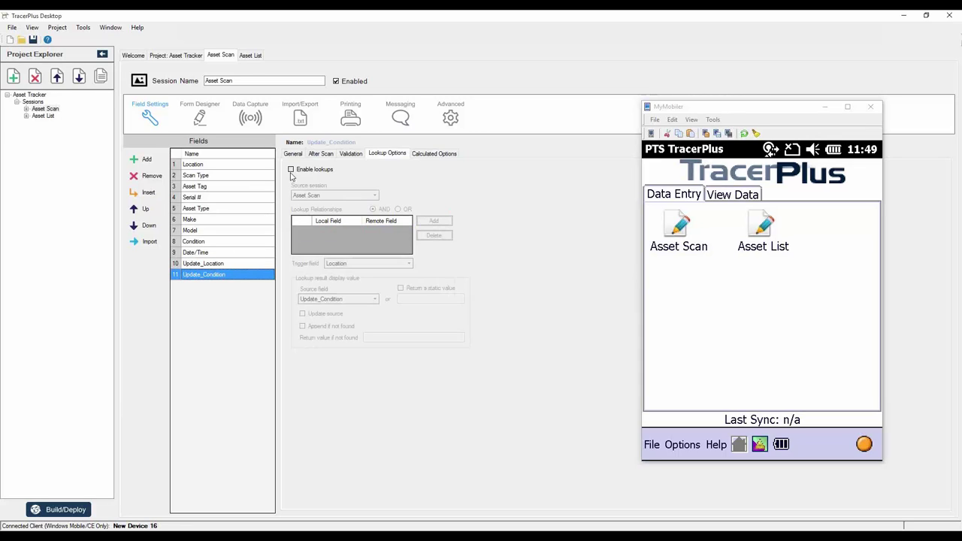
left_click(306, 196)
left_click(304, 210)
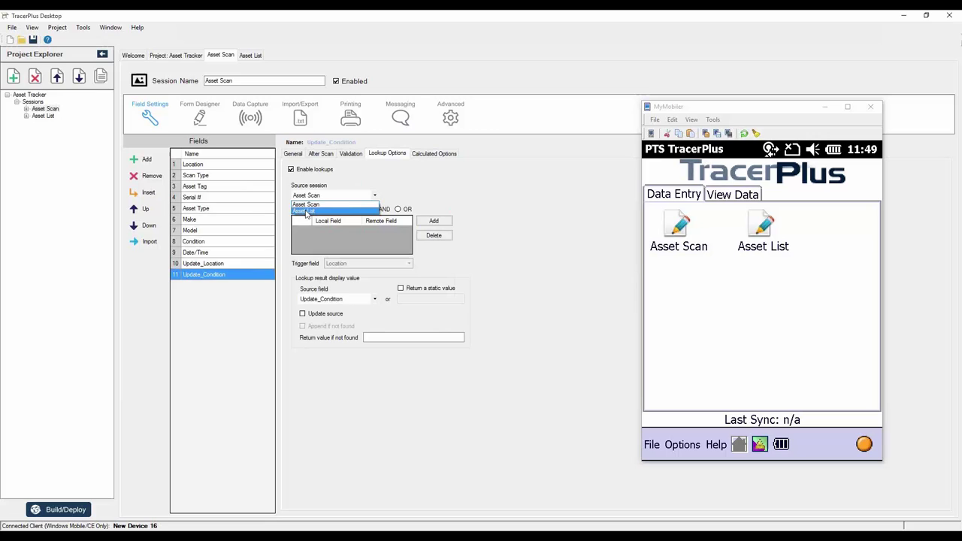
left_click(440, 222)
left_click(457, 254)
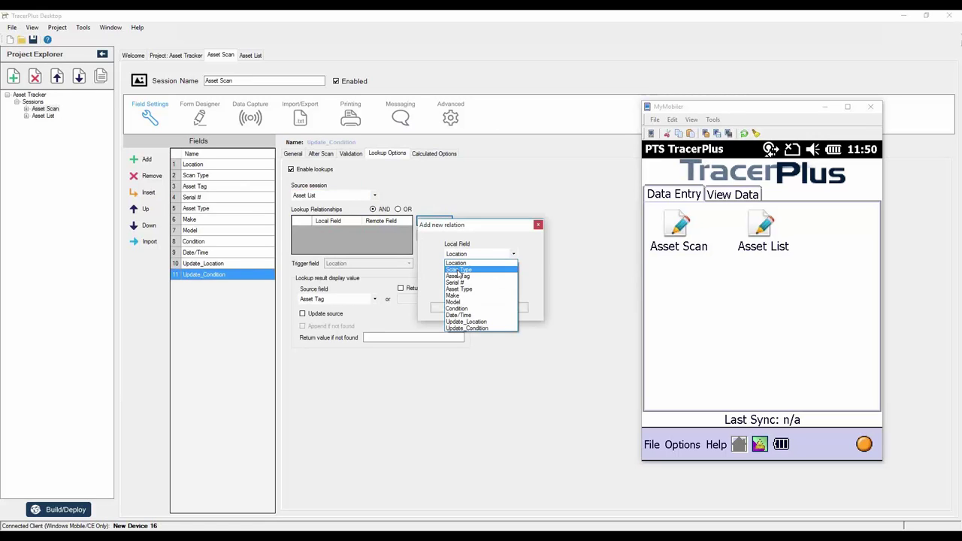
left_click(458, 278)
left_click(448, 307)
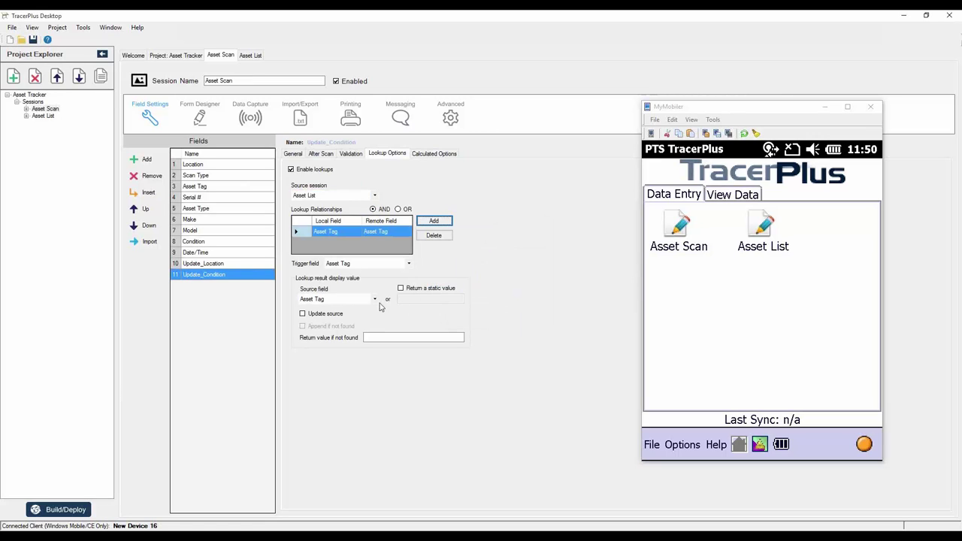
Set Update_Condition's lookup source field to Current Condition and enable updating of the source
left_click(323, 300)
left_click(315, 347)
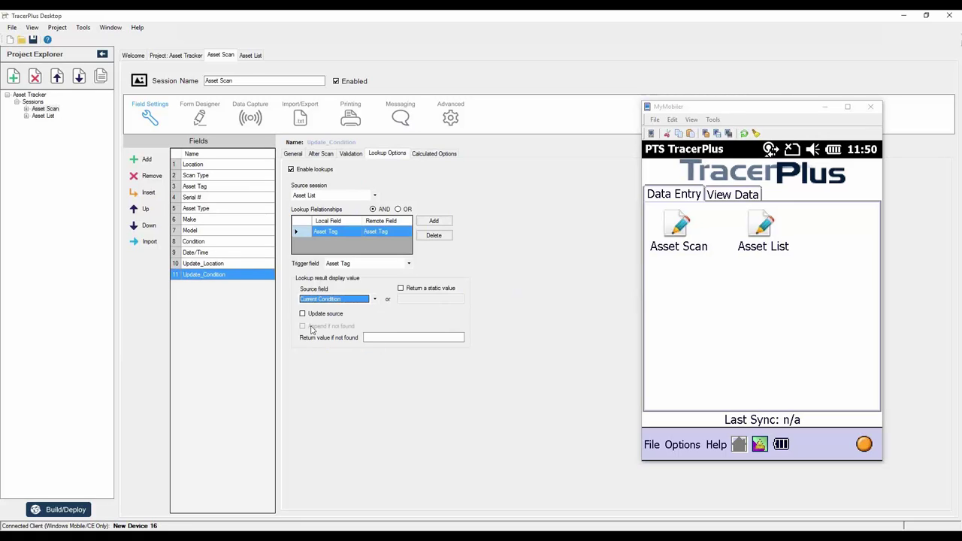
left_click(323, 301)
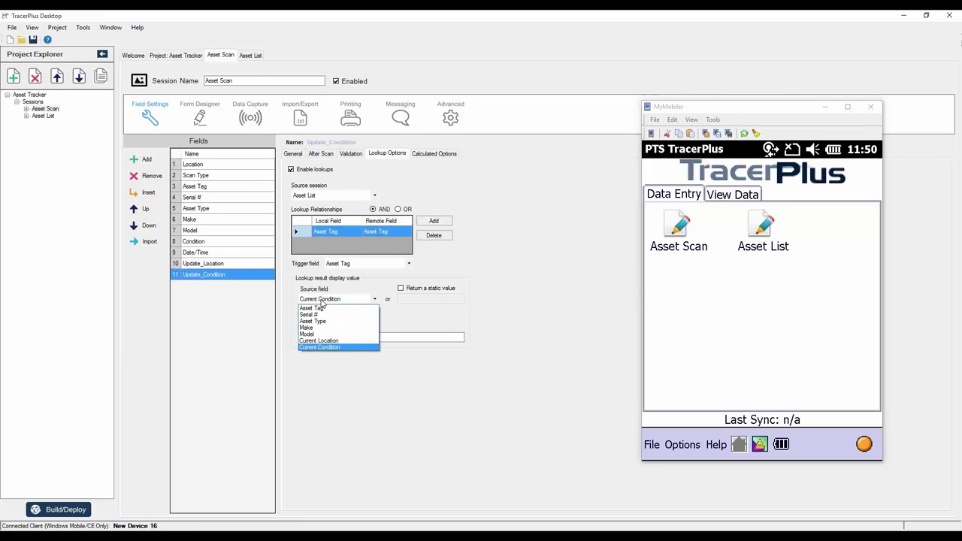
left_click(333, 347)
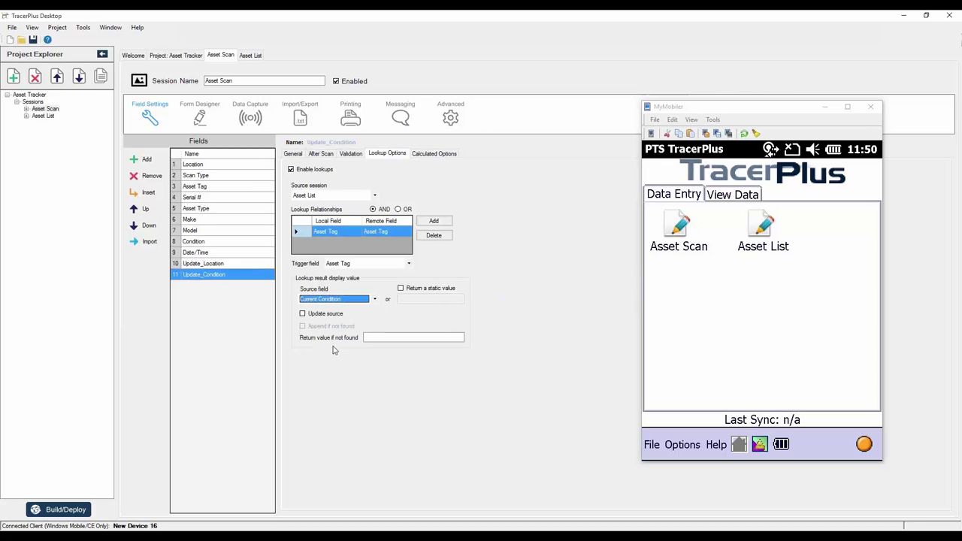
left_click(303, 313)
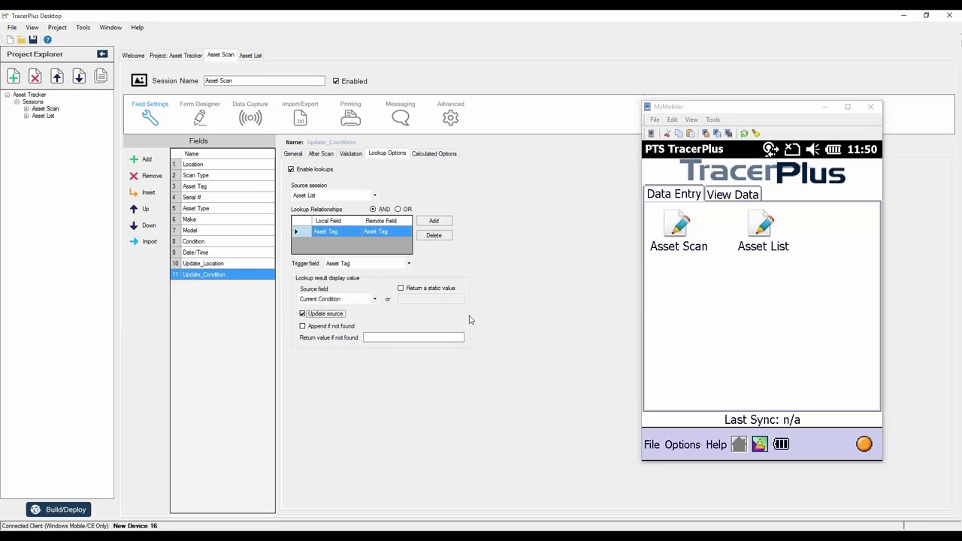
Insert the Condition field as the parameter of Update_Condition's Add calculation
left_click(436, 155)
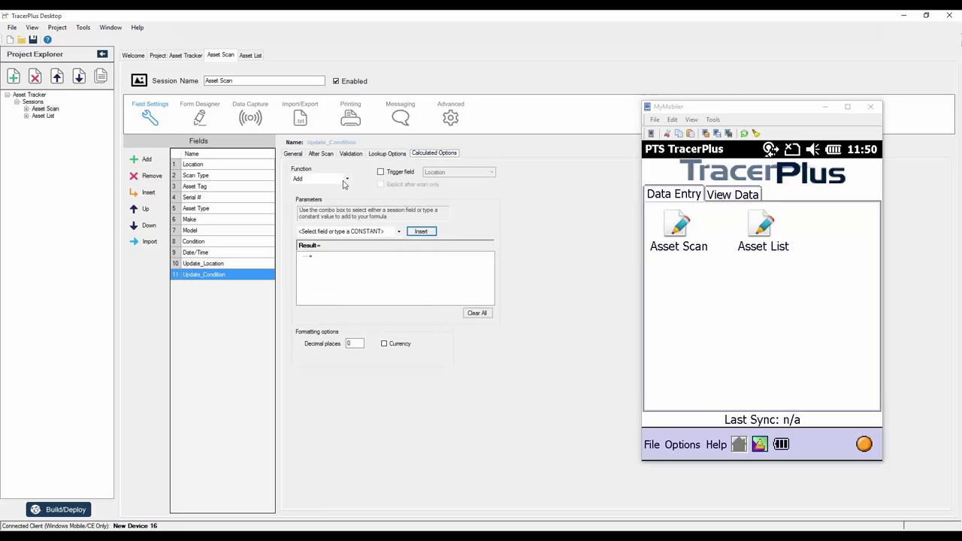
left_click(399, 231)
left_click(320, 292)
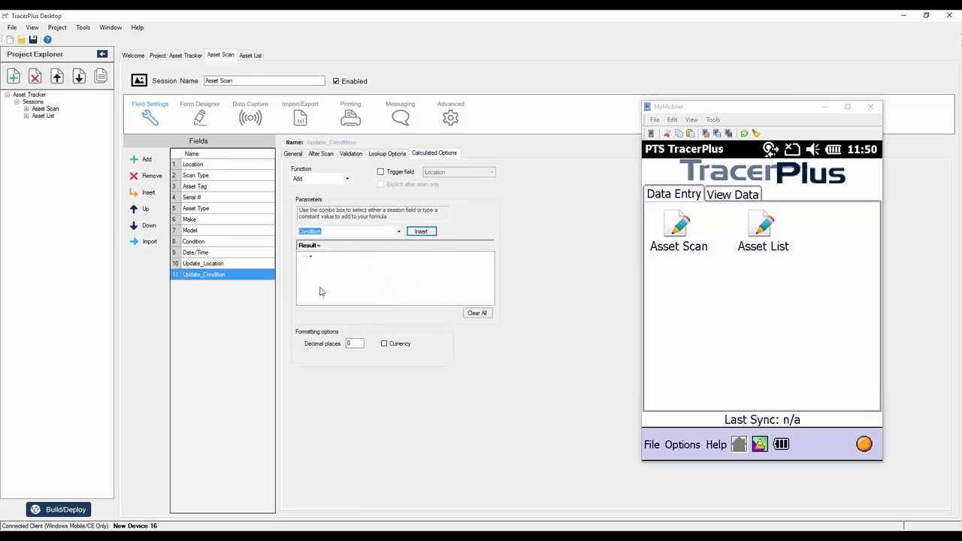
left_click(421, 230)
Make the Update_Condition and Update_Location fields not visible on the form
left_click(292, 154)
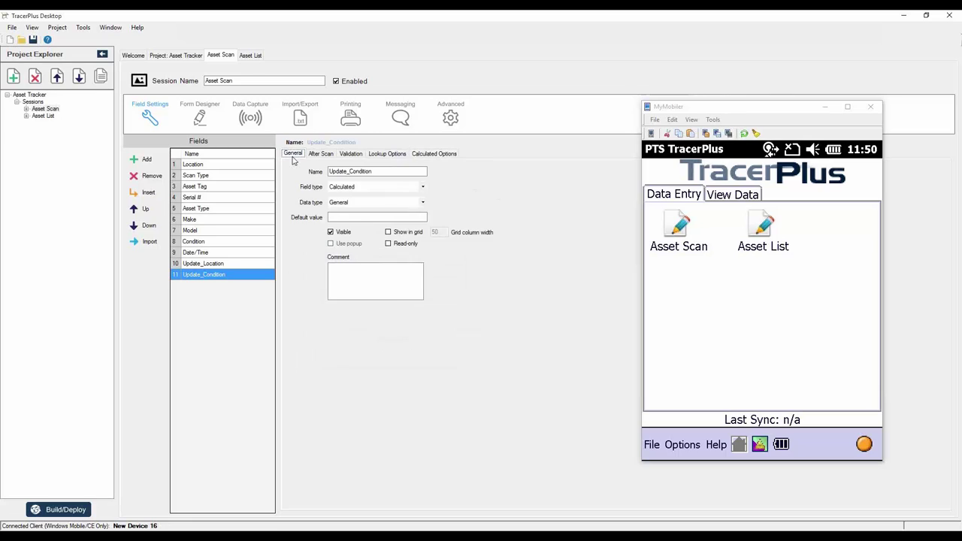
left_click(331, 233)
left_click(217, 252)
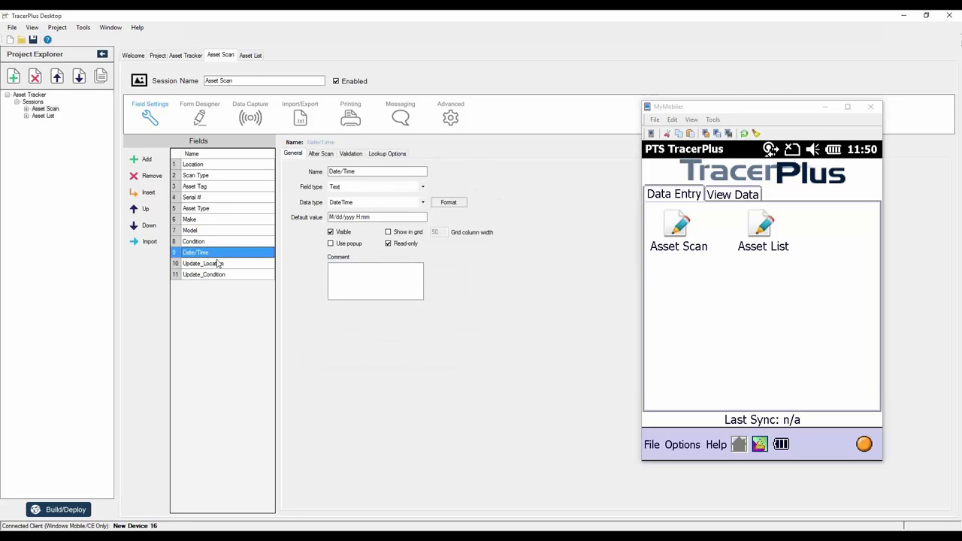
left_click(220, 264)
left_click(332, 233)
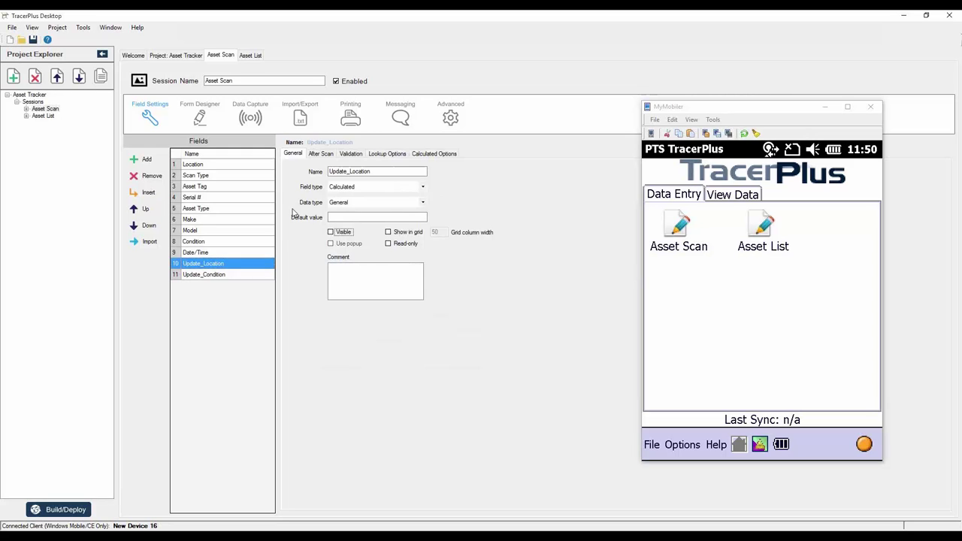
View the Asset List data on the mobile device to check which columns its grid shows
left_click(211, 167)
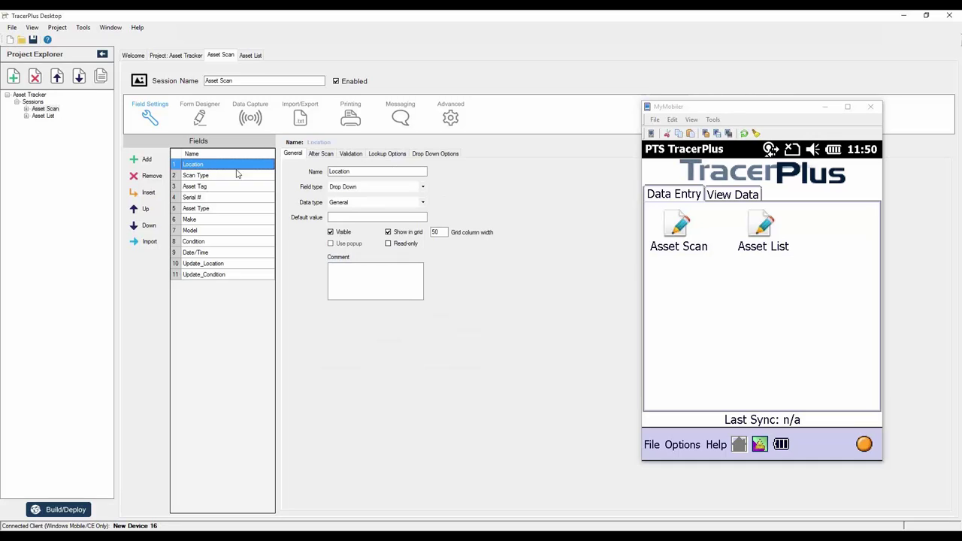
left_click(726, 196)
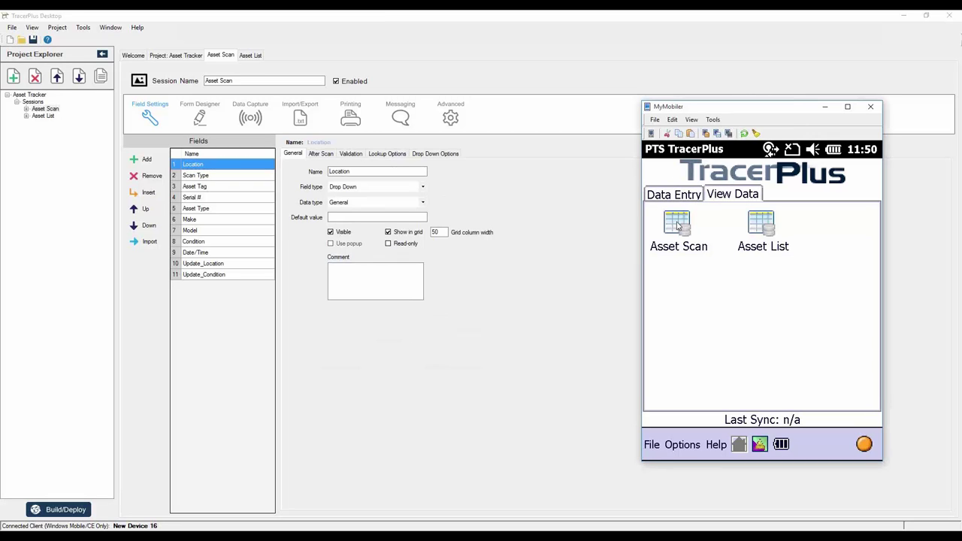
left_click(758, 232)
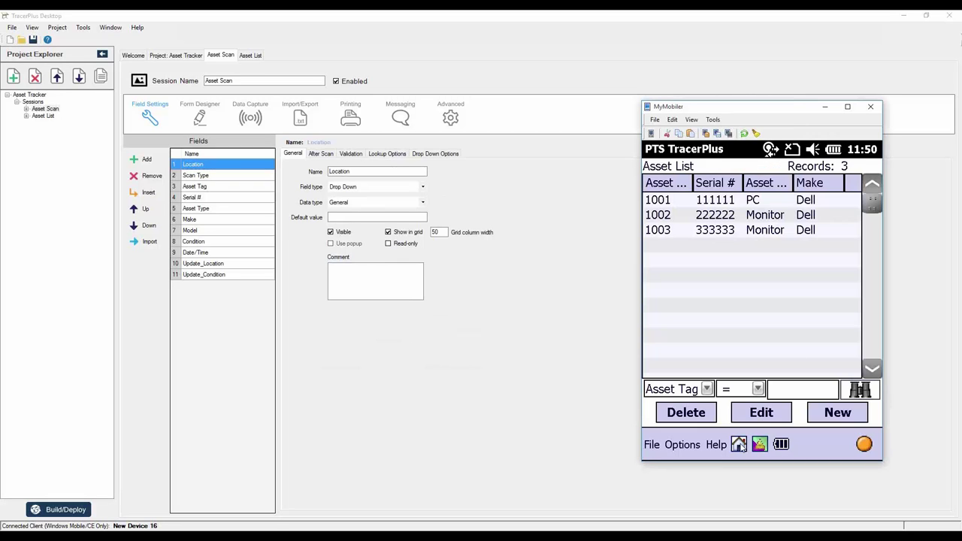
left_click(741, 436)
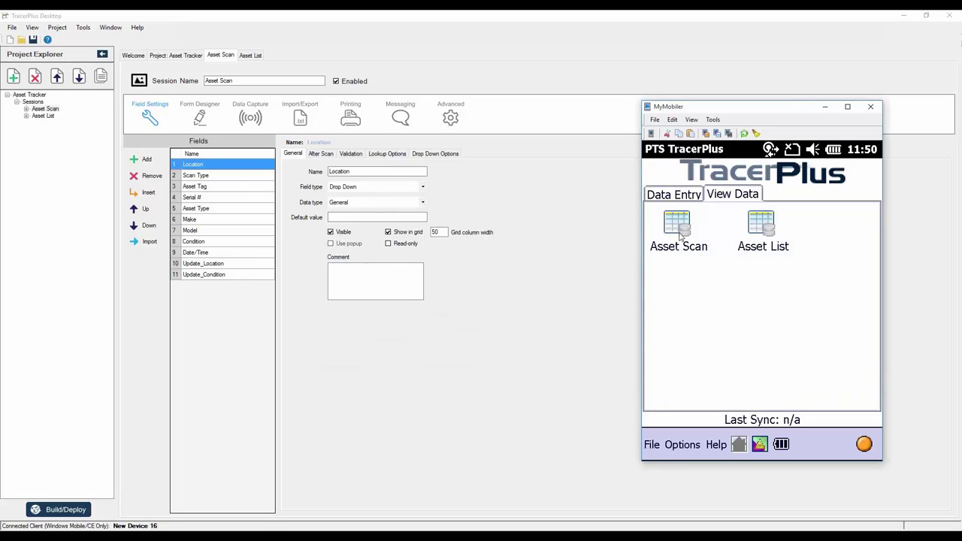
Show the Asset Type, Make, Model, Condition and Date/Time fields of the Asset Scan session in the grid
left_click(210, 209)
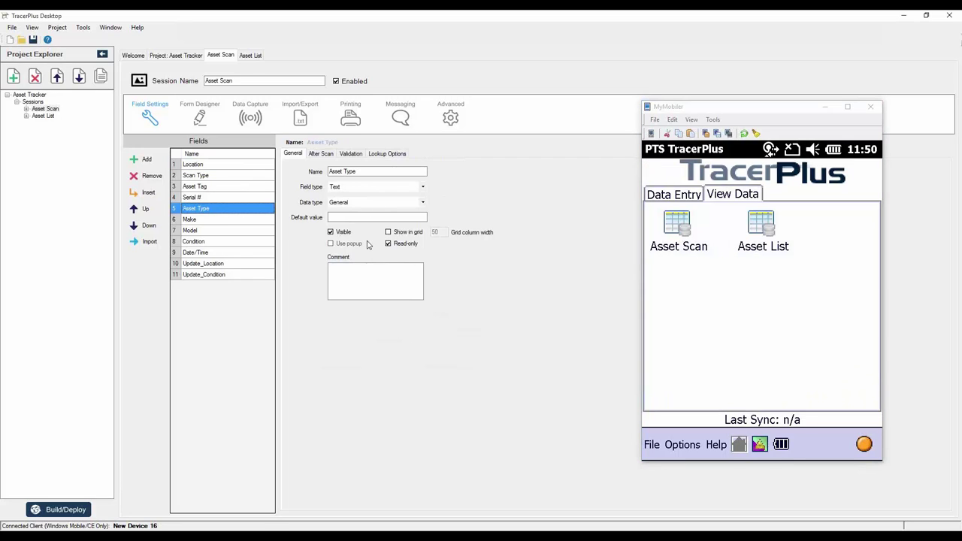
left_click(241, 220)
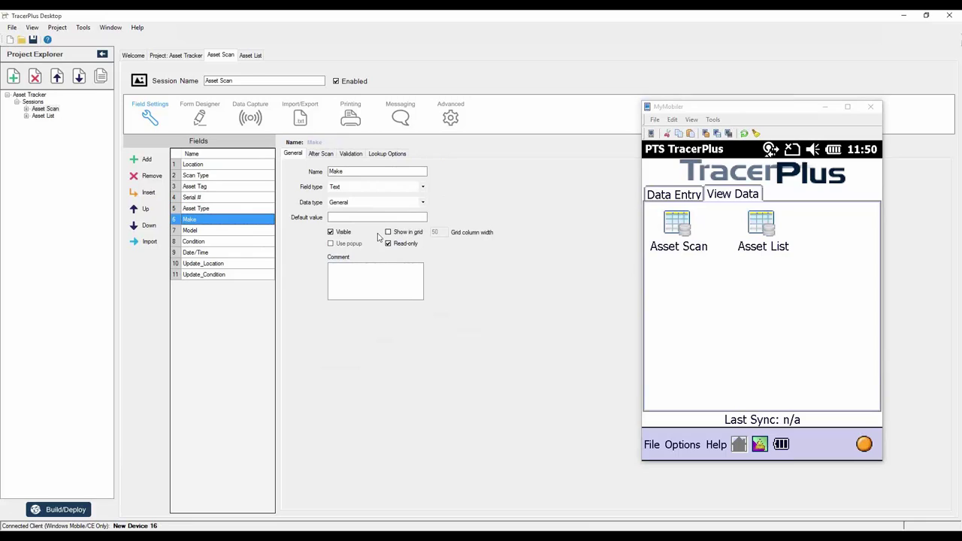
left_click(219, 233)
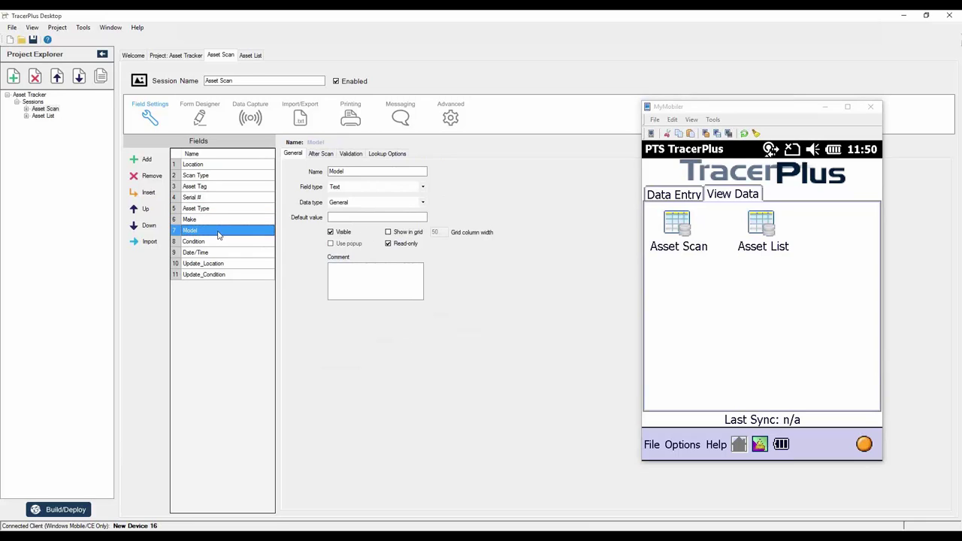
left_click(404, 233)
left_click(209, 242)
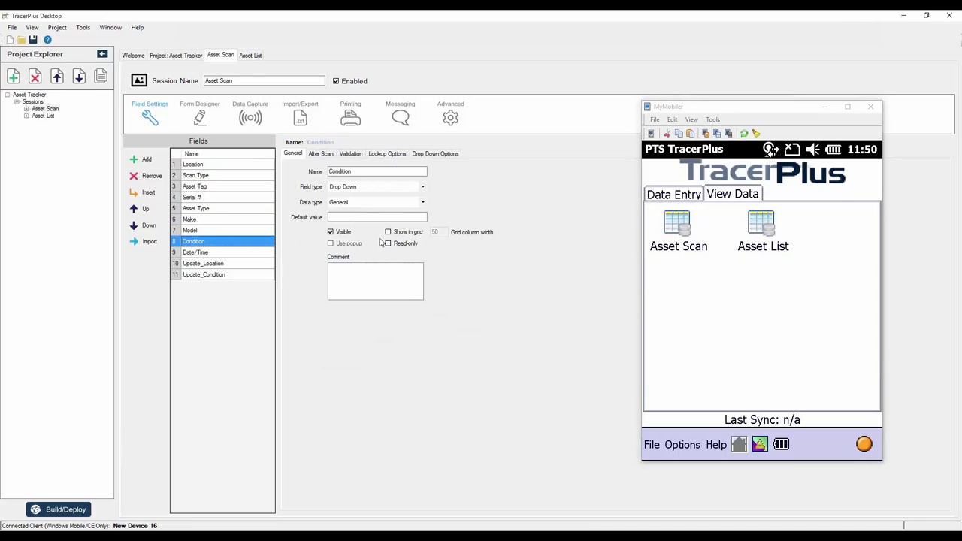
left_click(387, 232)
left_click(199, 253)
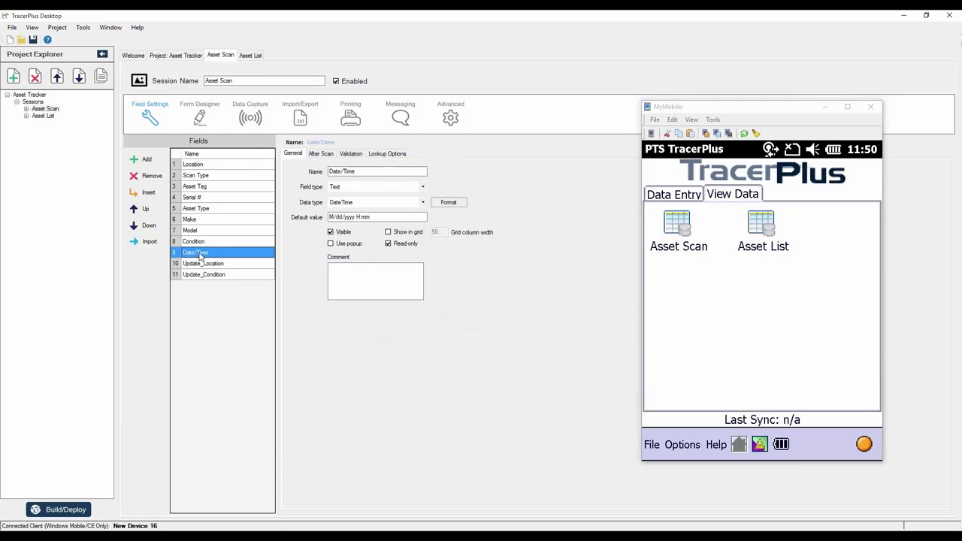
left_click(389, 234)
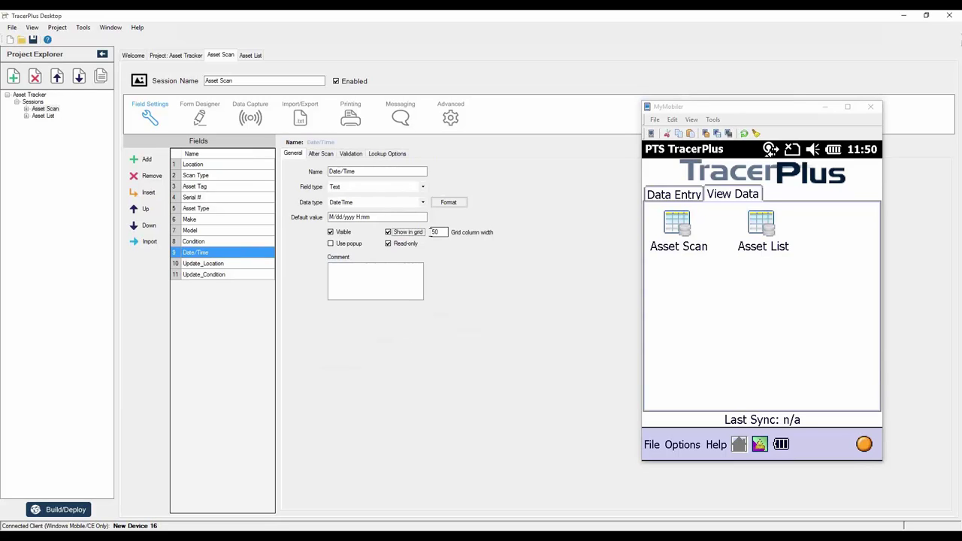
Show the Model, Current Location and Current Condition fields of the Asset List session in the grid
left_click(42, 117)
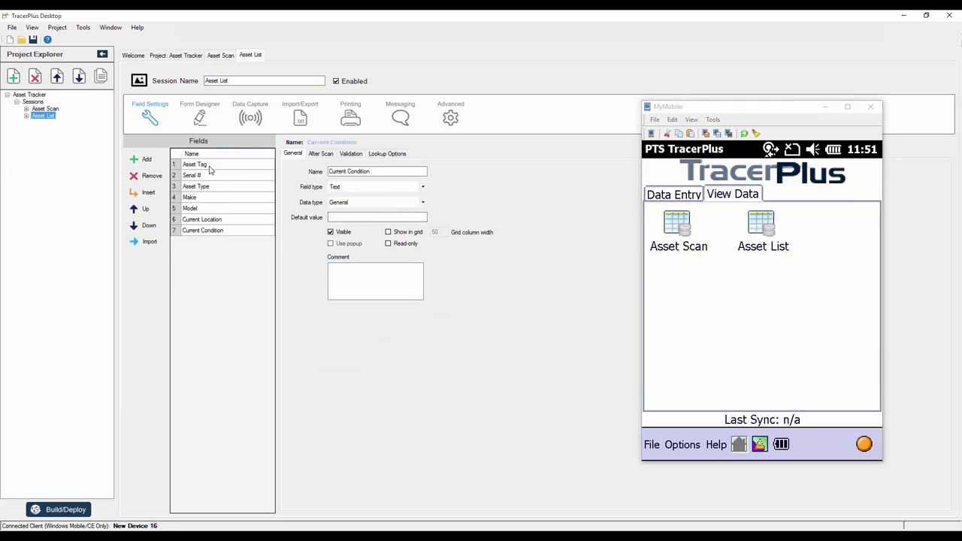
left_click(206, 209)
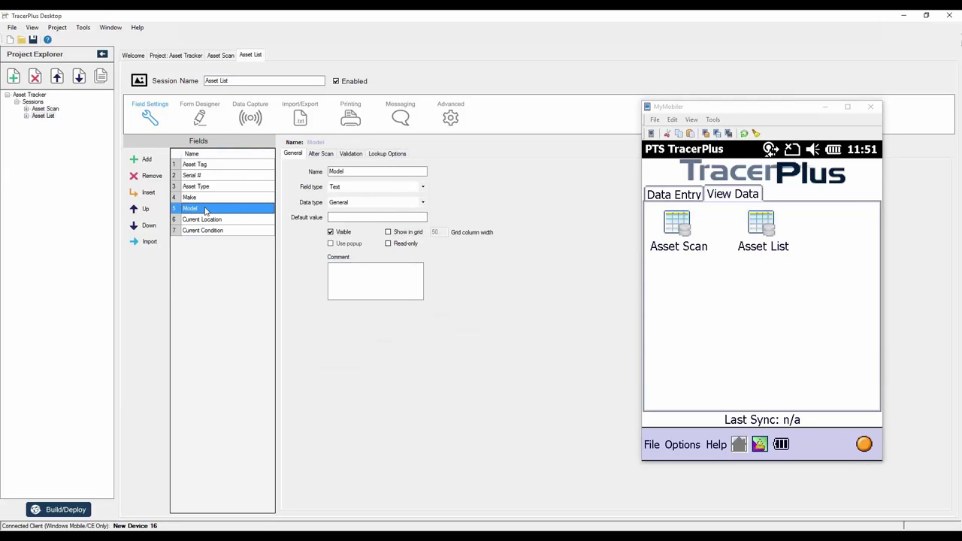
left_click(388, 232)
left_click(220, 219)
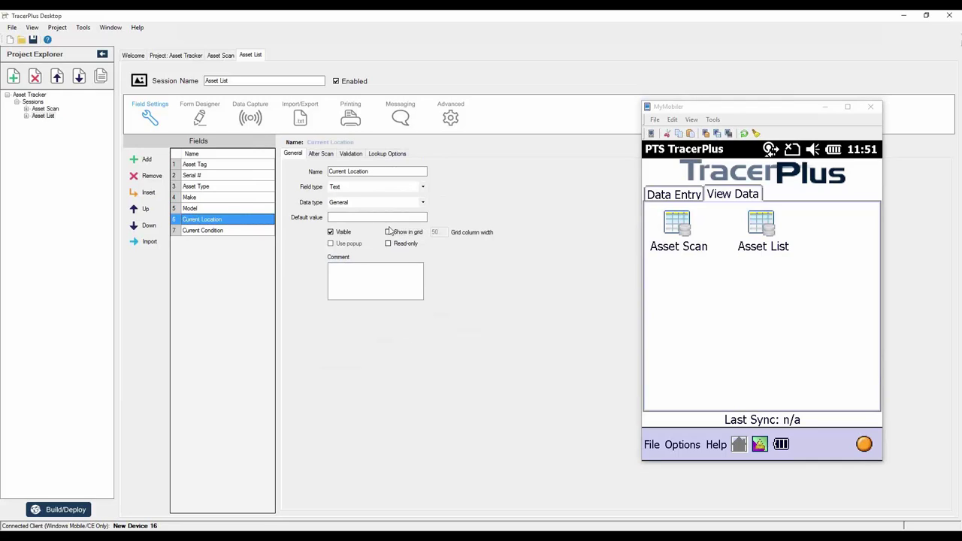
left_click(388, 232)
left_click(239, 231)
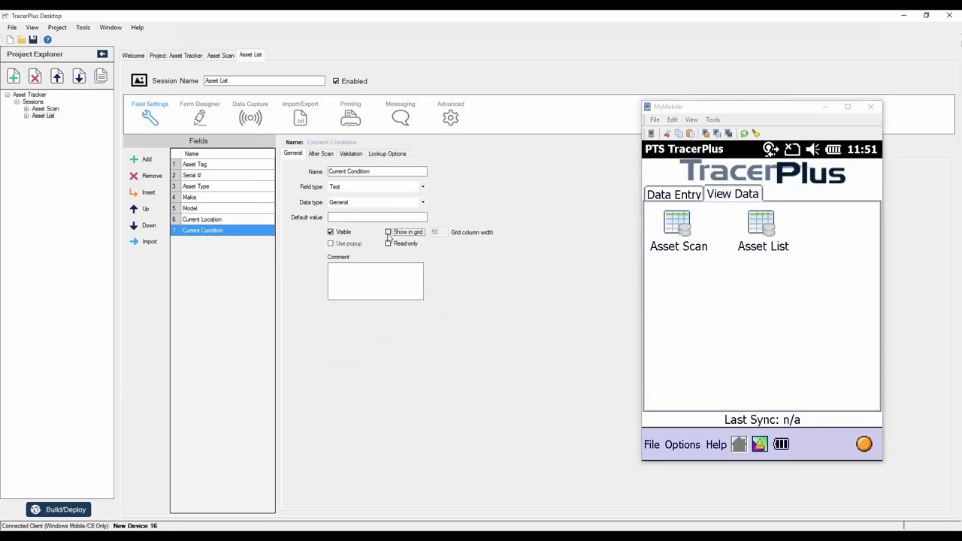
left_click(388, 232)
Build and deploy the project to the connected Windows Mobile client
left_click(66, 509)
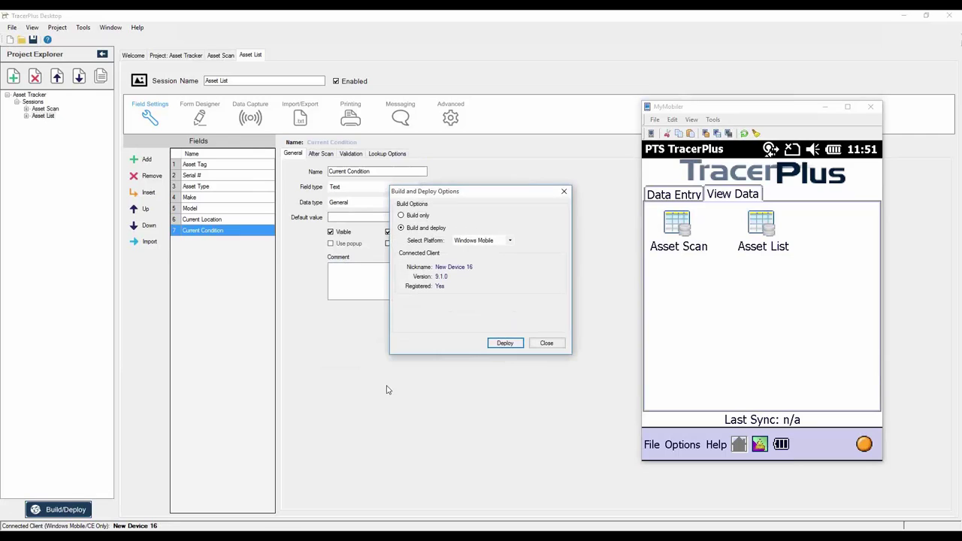
left_click(505, 343)
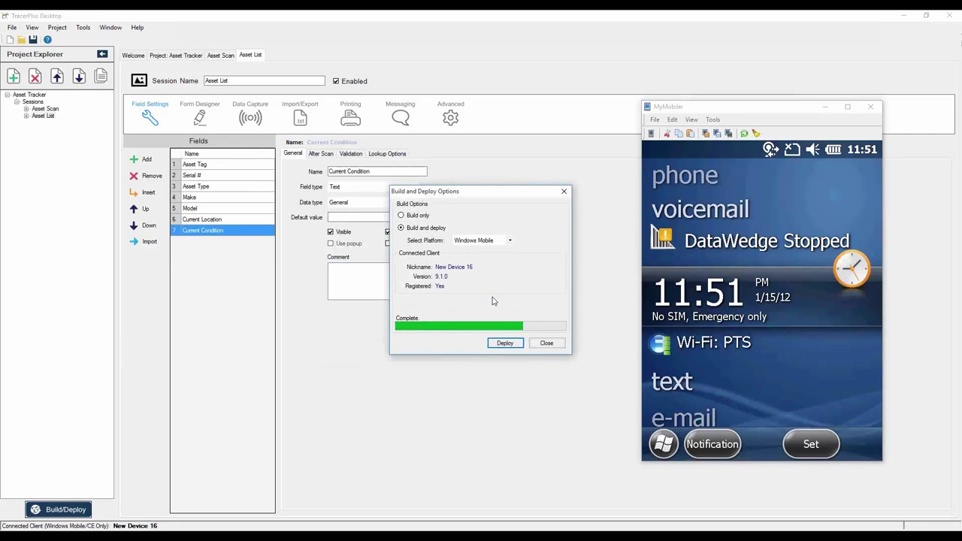
left_click(546, 343)
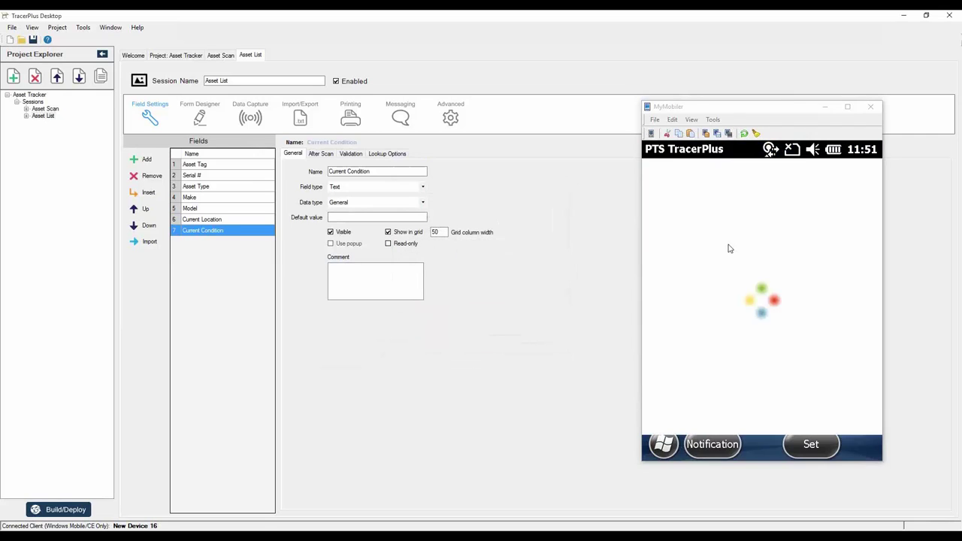
Examine the Model, Current Location and Current Condition columns of the Asset List data on the mobile device
left_click(734, 197)
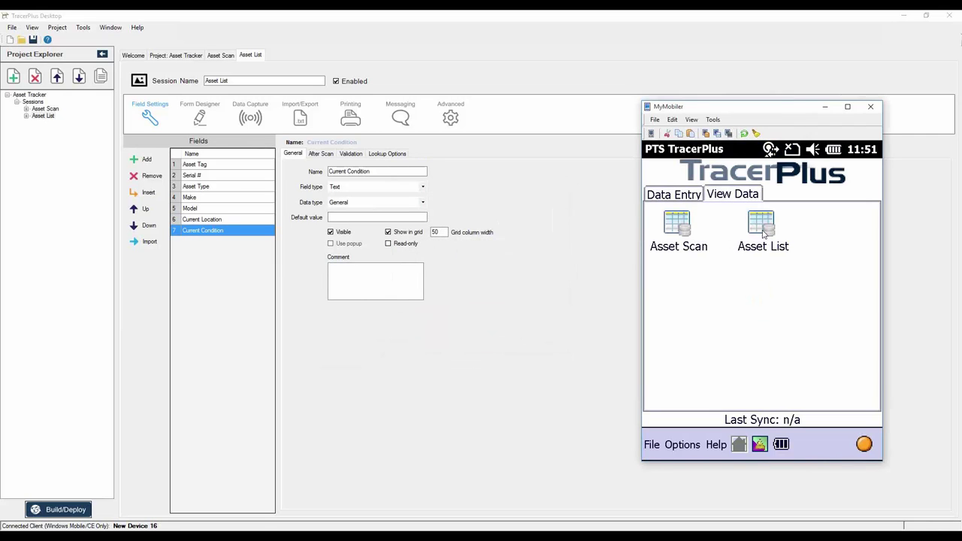
left_click(761, 230)
left_click(796, 372)
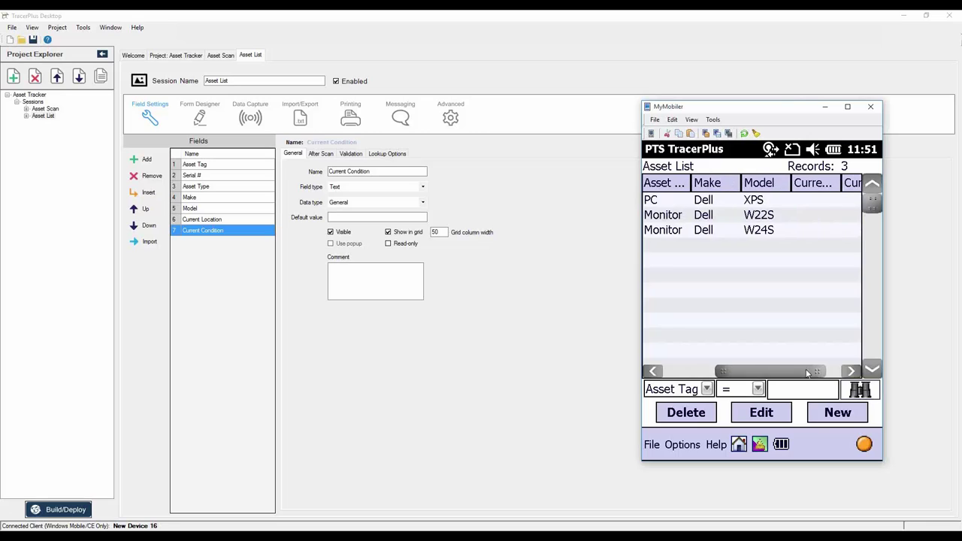
left_click(845, 373)
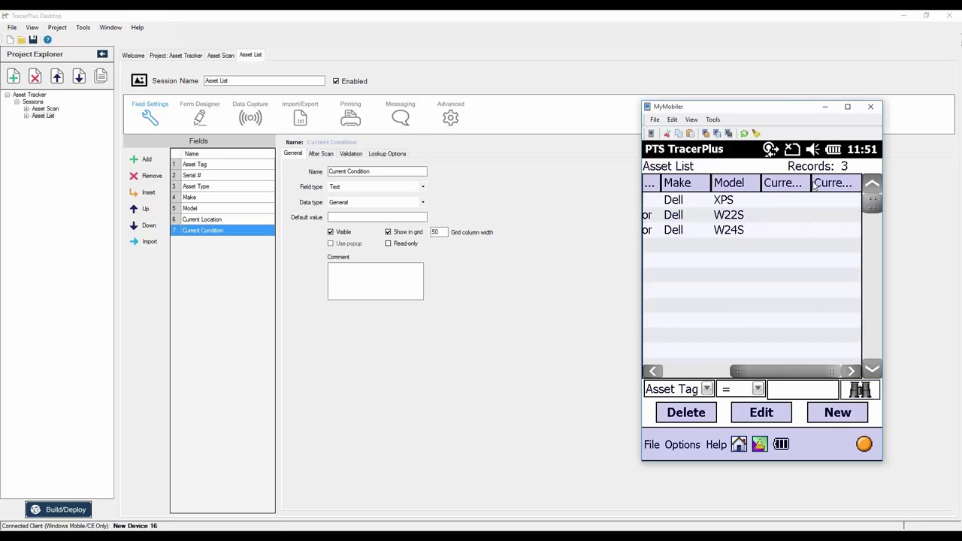
left_click(685, 371)
key("Escape")
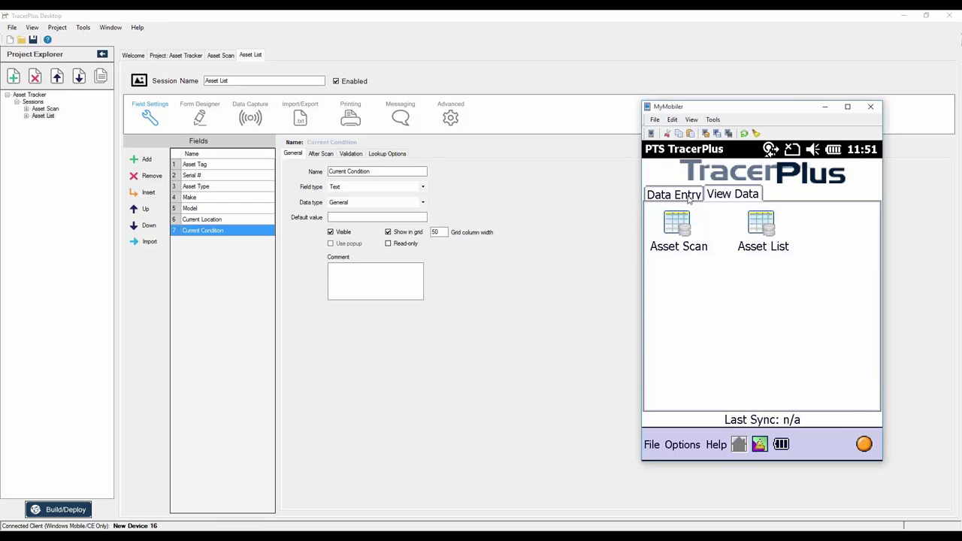
Start an Asset Scan data entry on the device with location Room 102 and scan type Asset Move
left_click(680, 223)
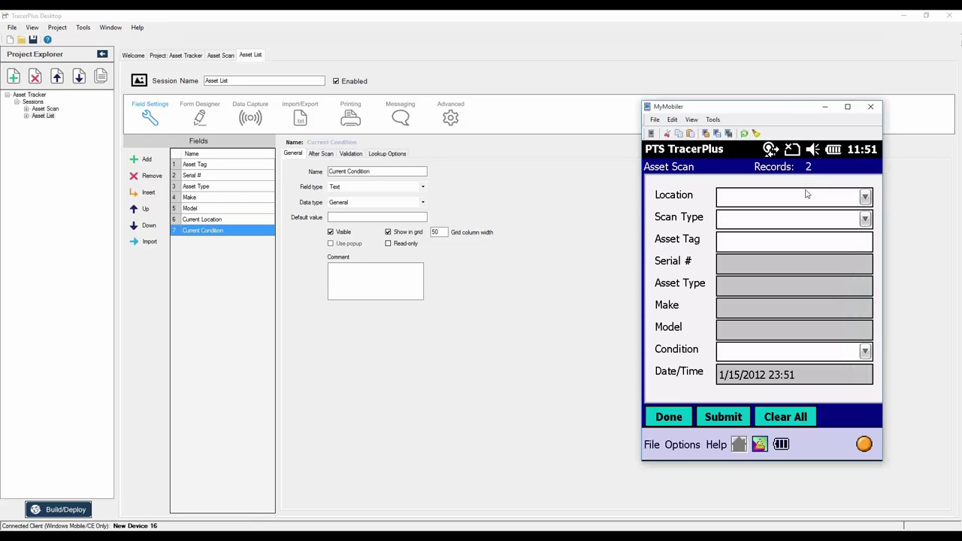
left_click(865, 196)
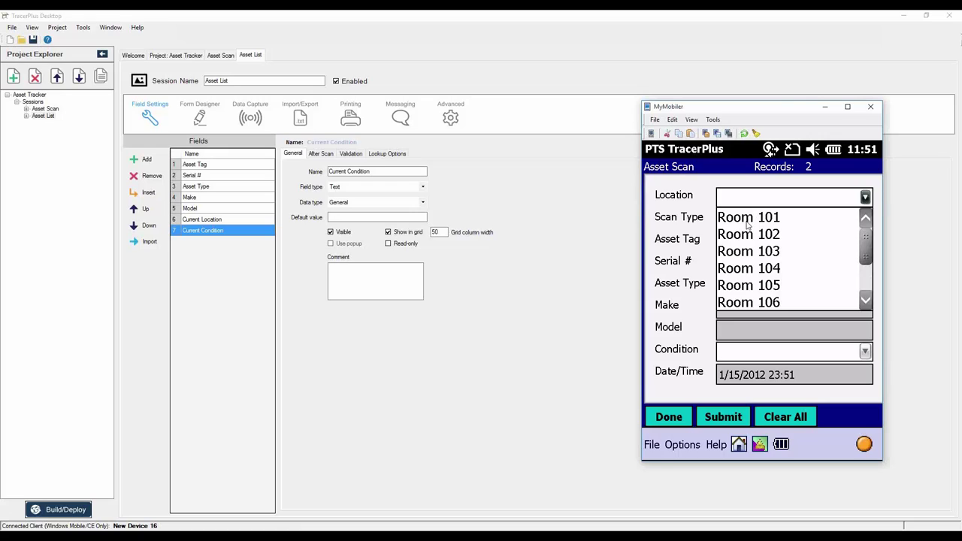
left_click(748, 236)
left_click(865, 220)
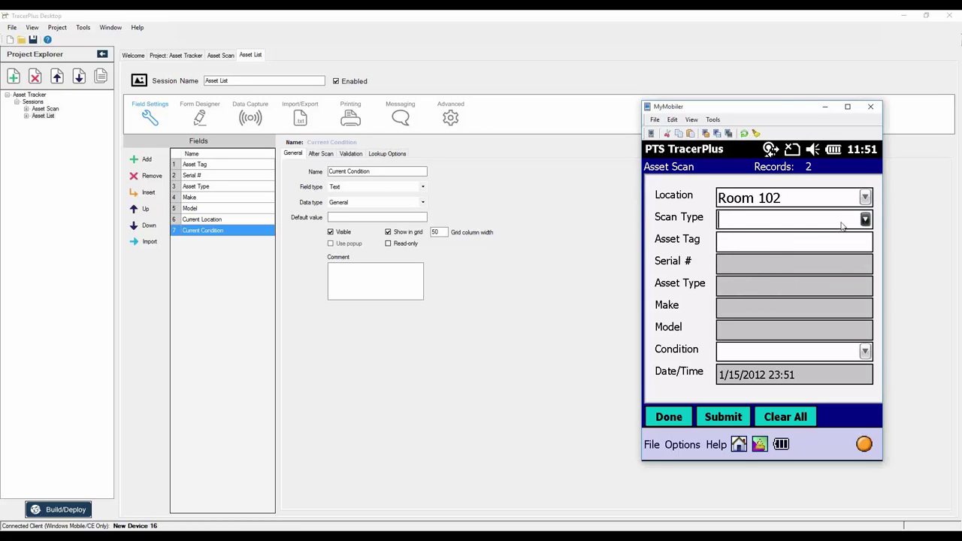
left_click(750, 240)
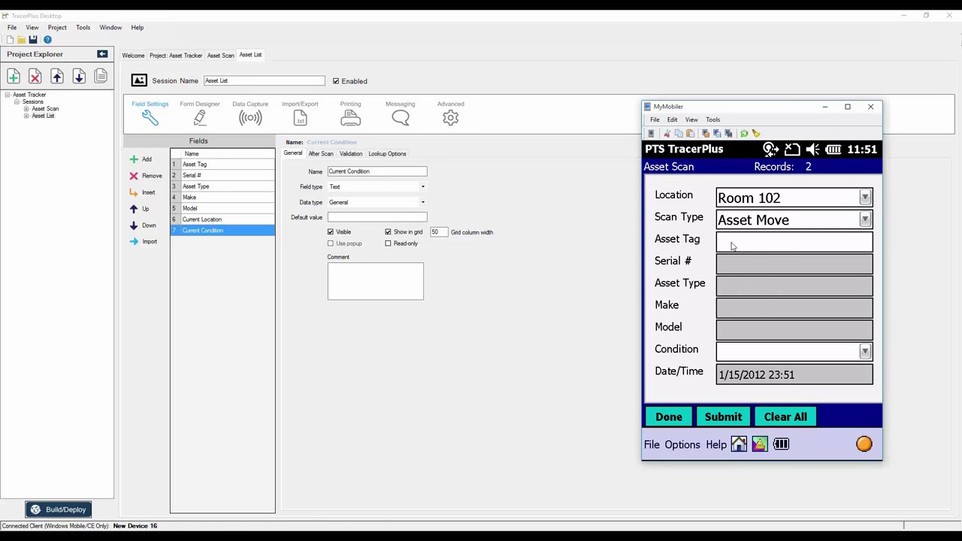
Enter asset tag 1001 with condition Good, submit the scan record and finish data entry
type("1001")
key("Return")
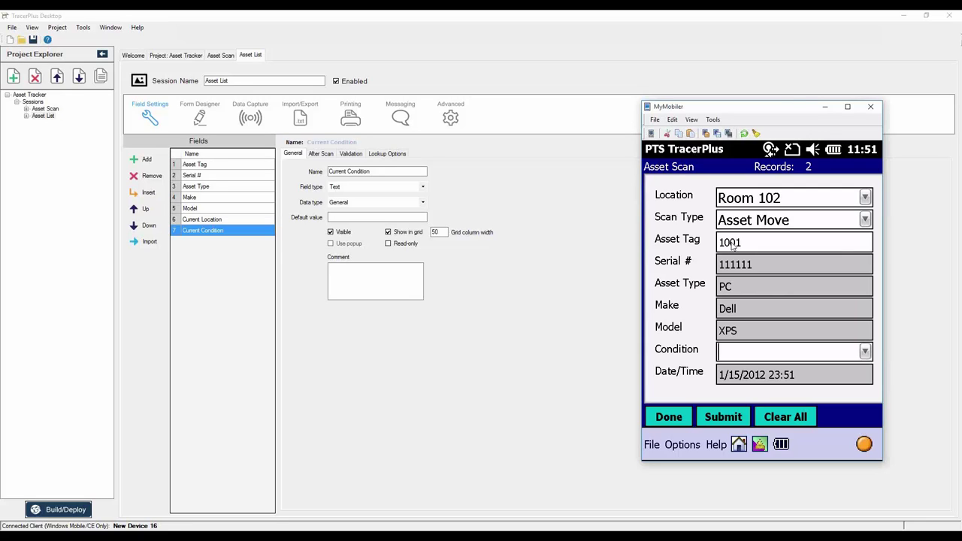
left_click(865, 351)
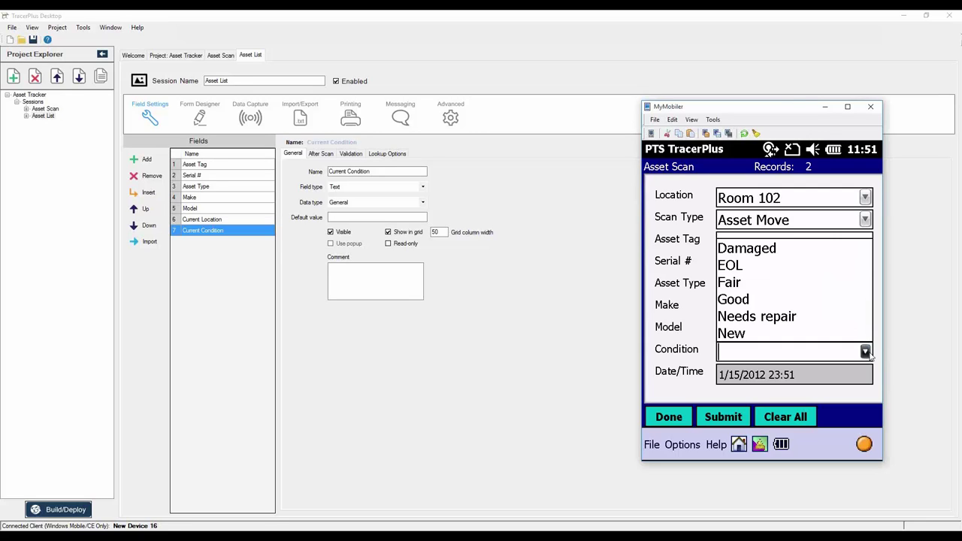
left_click(727, 303)
left_click(668, 418)
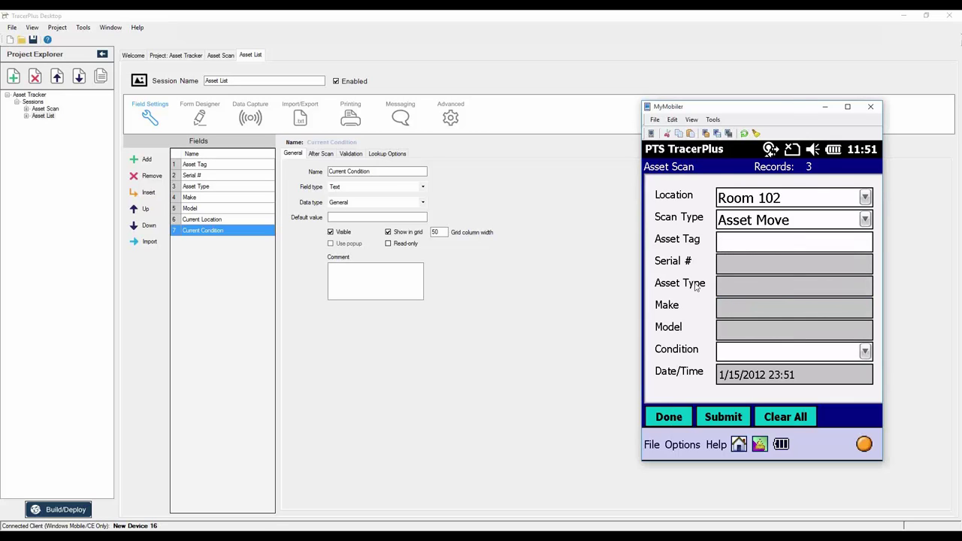
View the Asset List data, widening the Current Location column to check asset 1001's location and condition
left_click(732, 195)
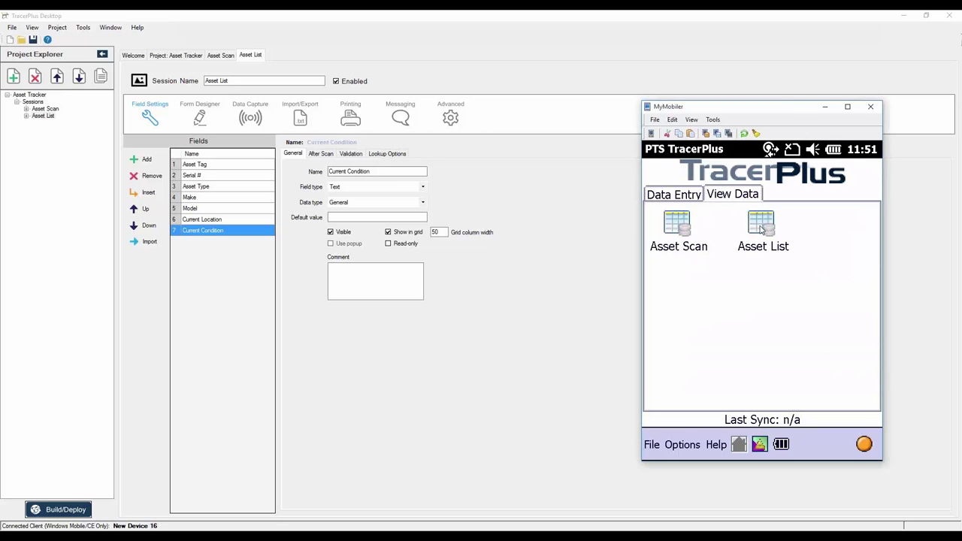
left_click(761, 229)
left_click(805, 373)
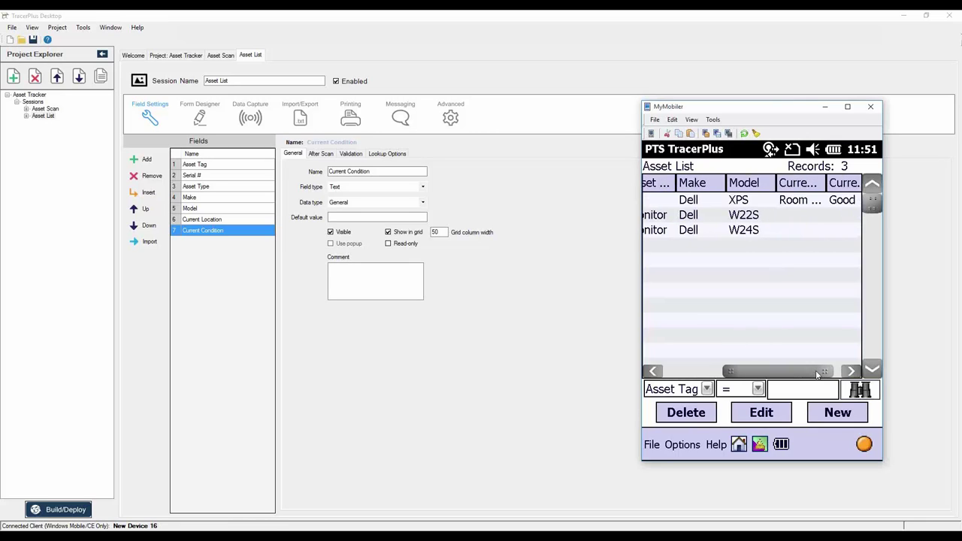
left_click_drag(811, 186, 838, 186)
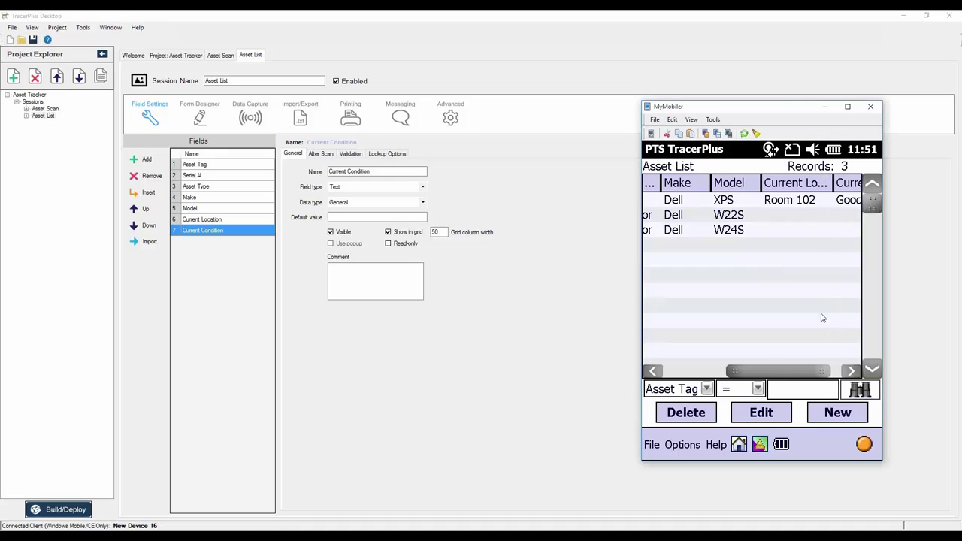
left_click(855, 371)
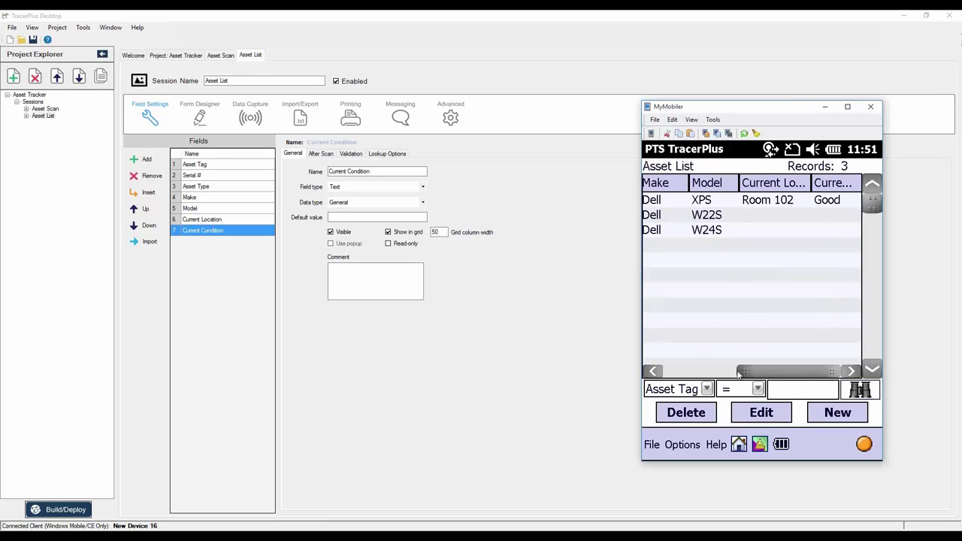
left_click(678, 373)
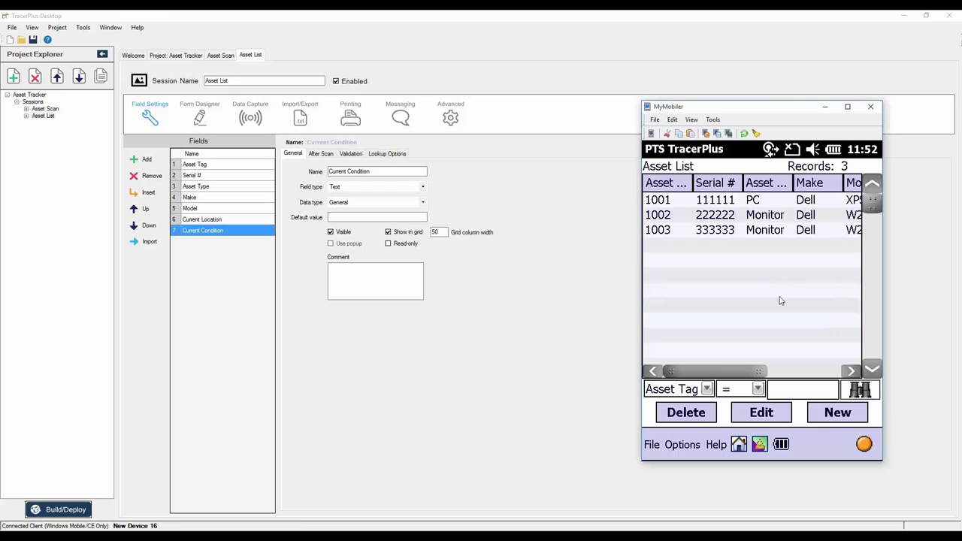
View the Asset Scan data on the device, examining all columns through Condition and Date/Time
left_click(737, 449)
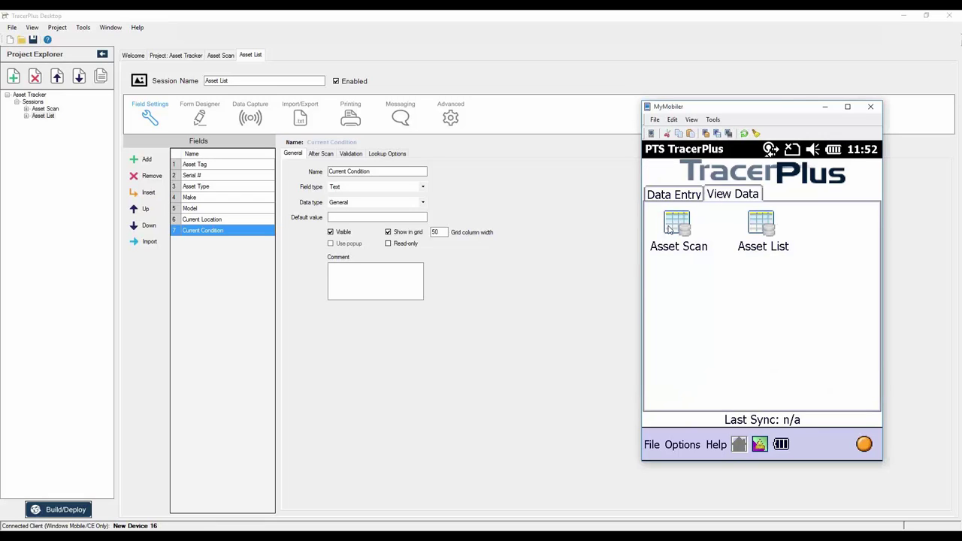
left_click(670, 229)
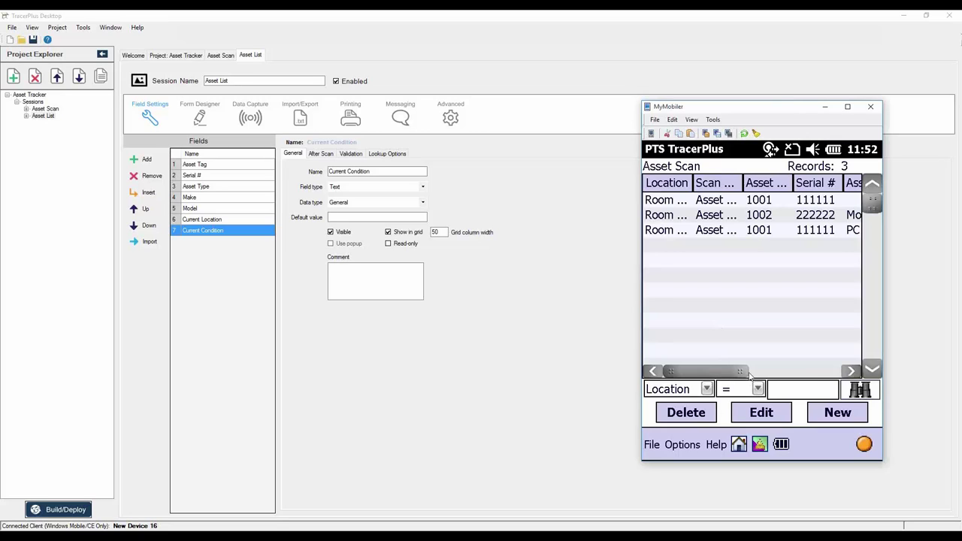
left_click_drag(749, 375, 826, 376)
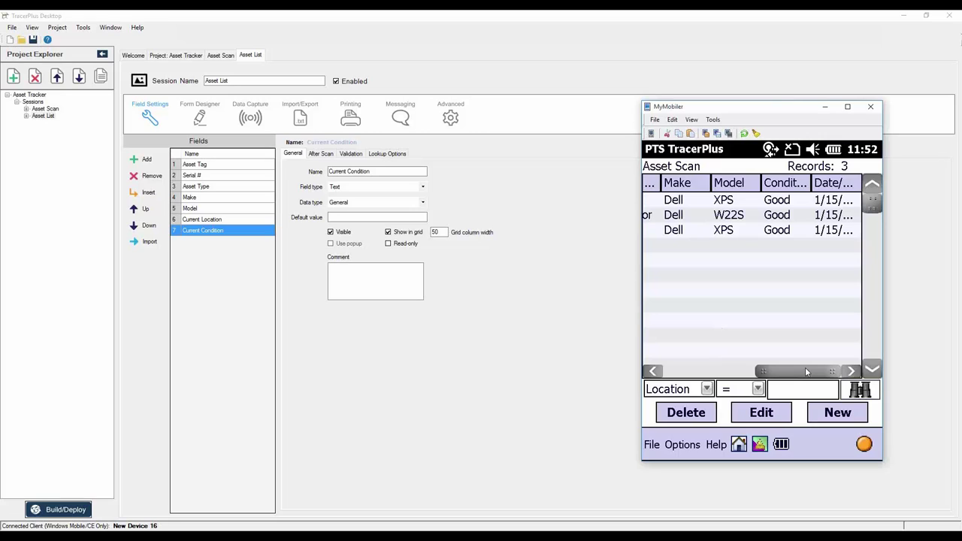
left_click_drag(804, 367, 694, 376)
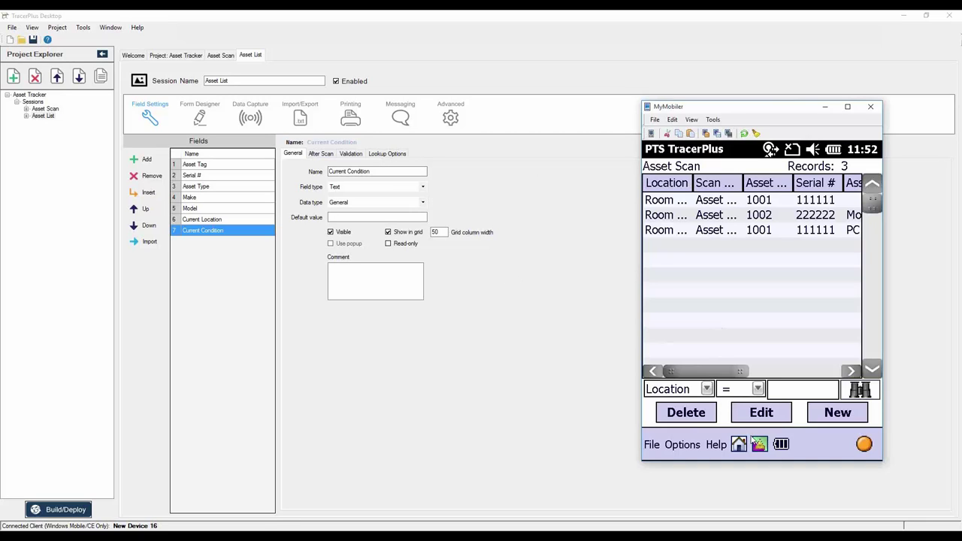
Leave the data view and open the Asset Scan data entry form on the device
left_click(739, 445)
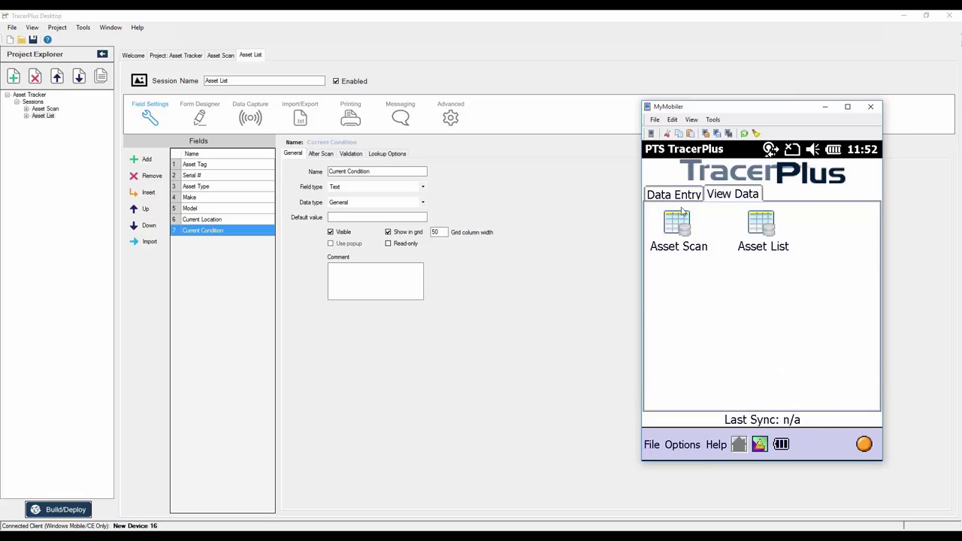
left_click(675, 197)
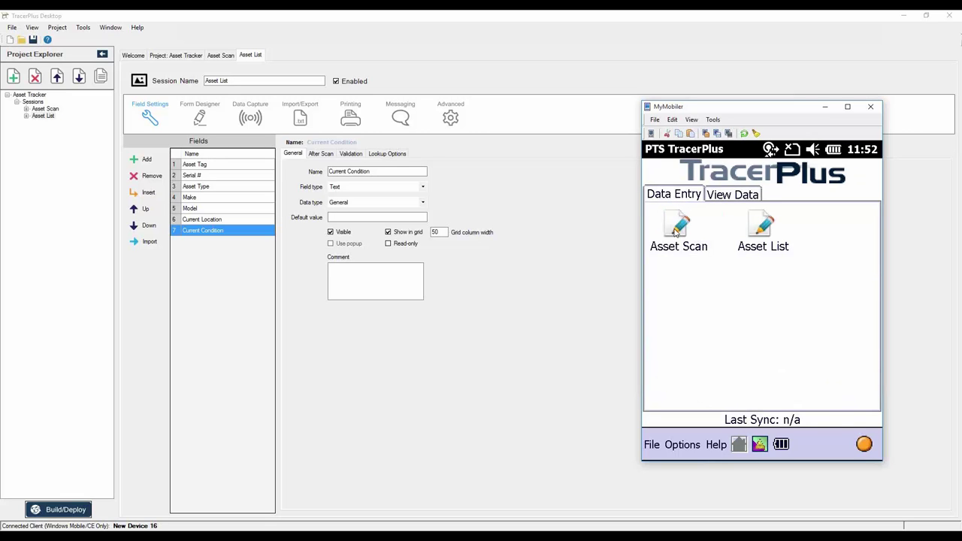
left_click(675, 233)
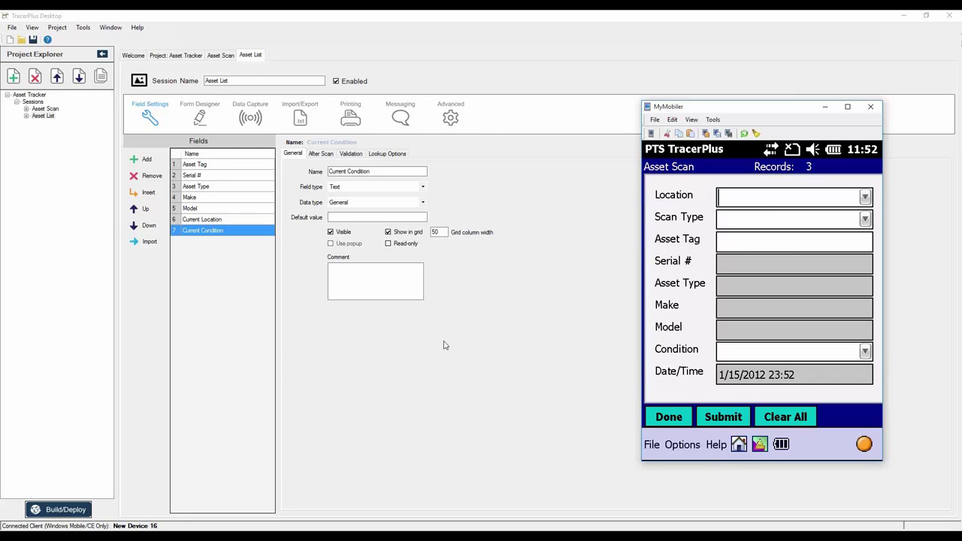
Add a new field to the Asset Scan session in TracerPlus Desktop and name it Comments
left_click(45, 109)
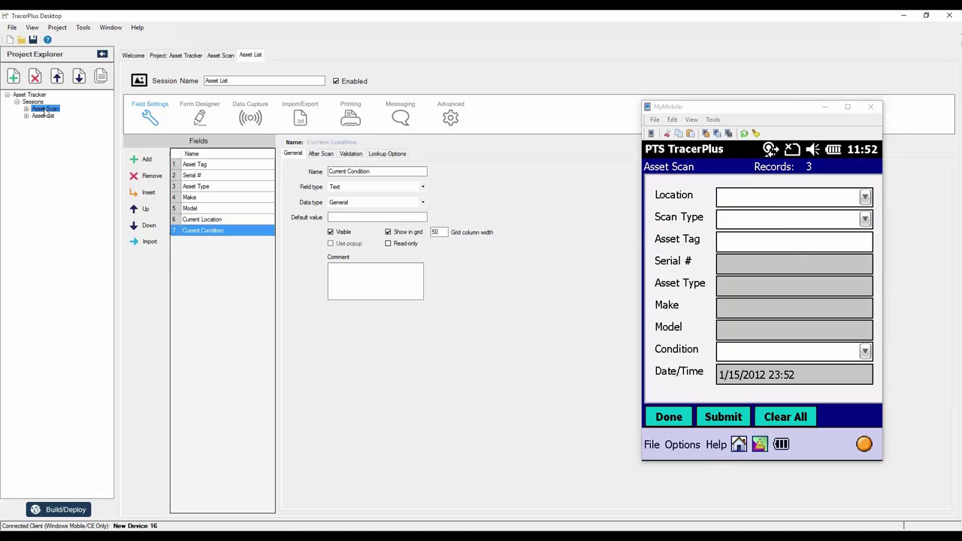
left_click(140, 160)
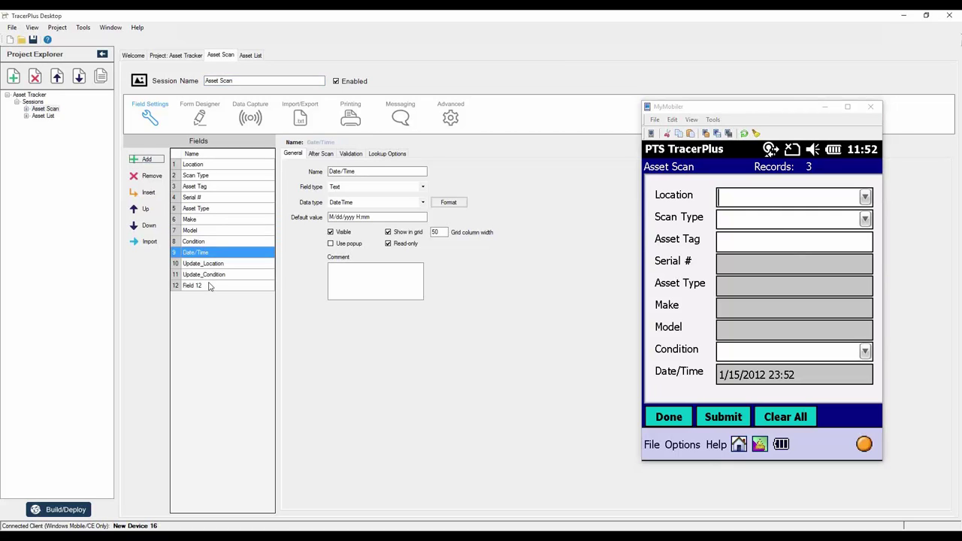
left_click(210, 287)
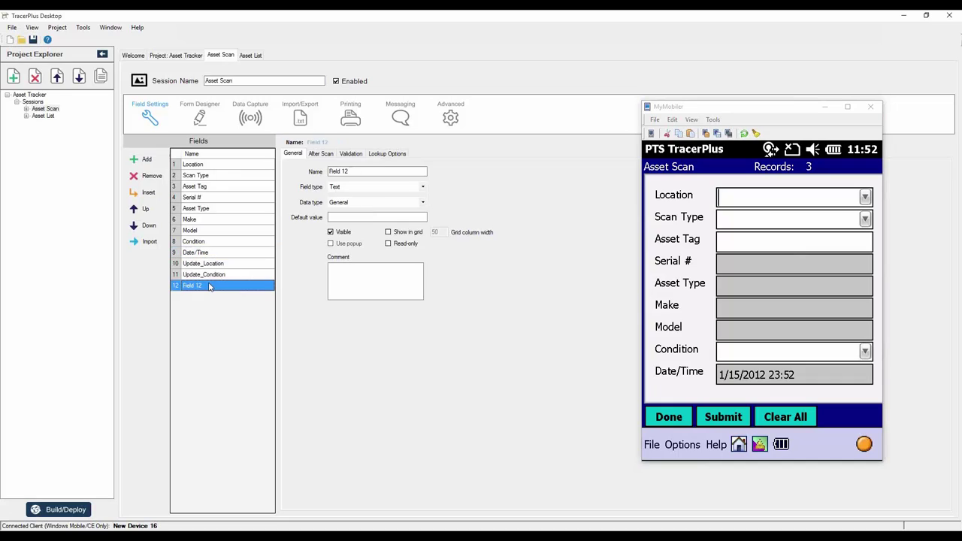
left_click(209, 286)
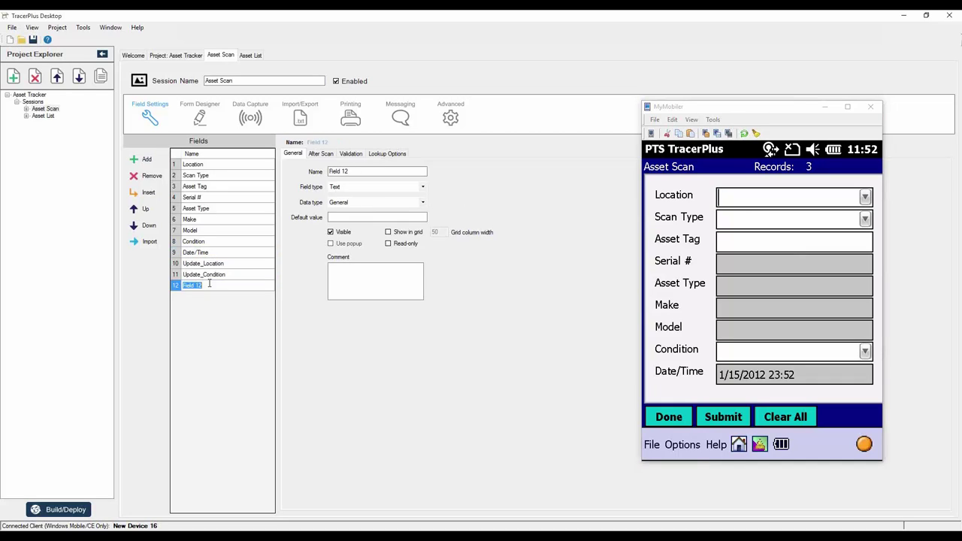
type("Comments")
key("Return")
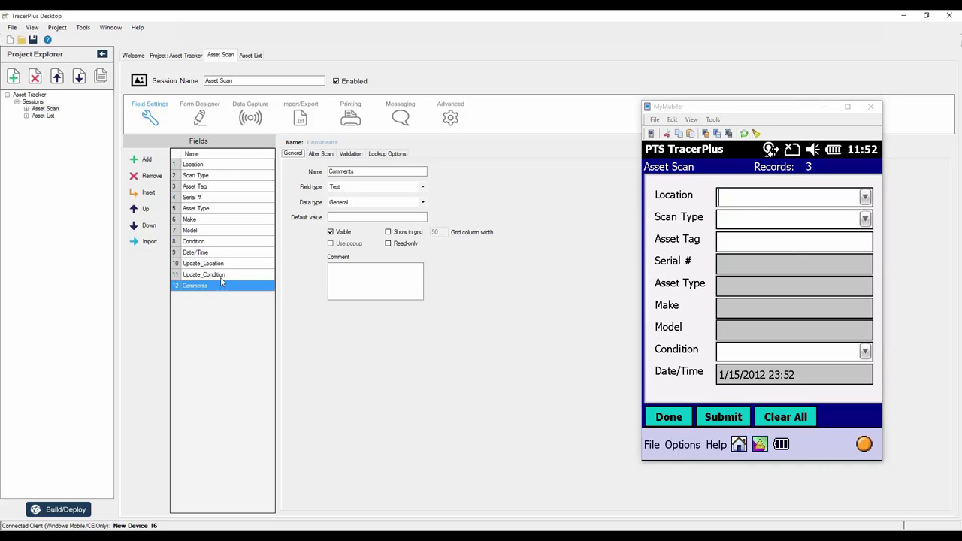
Shift all labels and fields from Location through Date/Time slightly up and left on the Asset Scan form to free space below
left_click(199, 118)
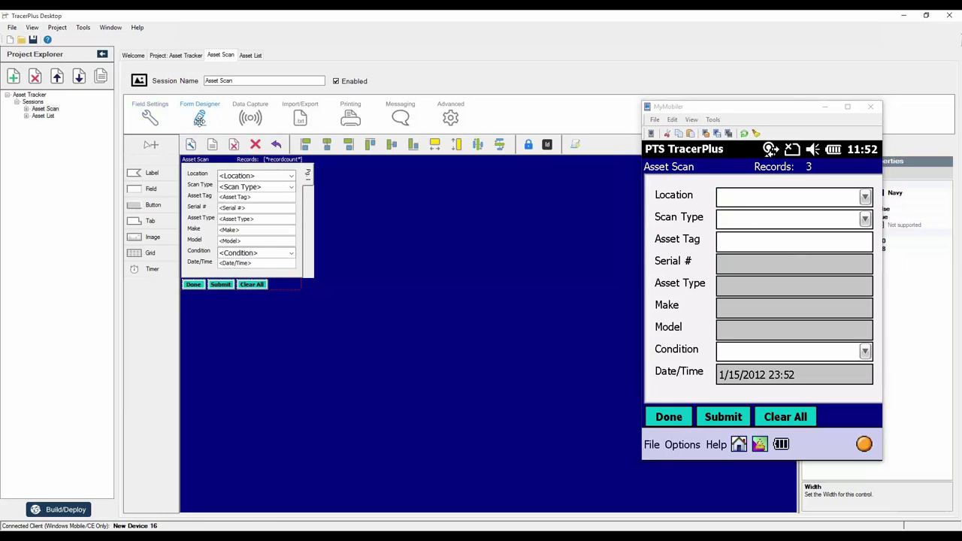
left_click(197, 173)
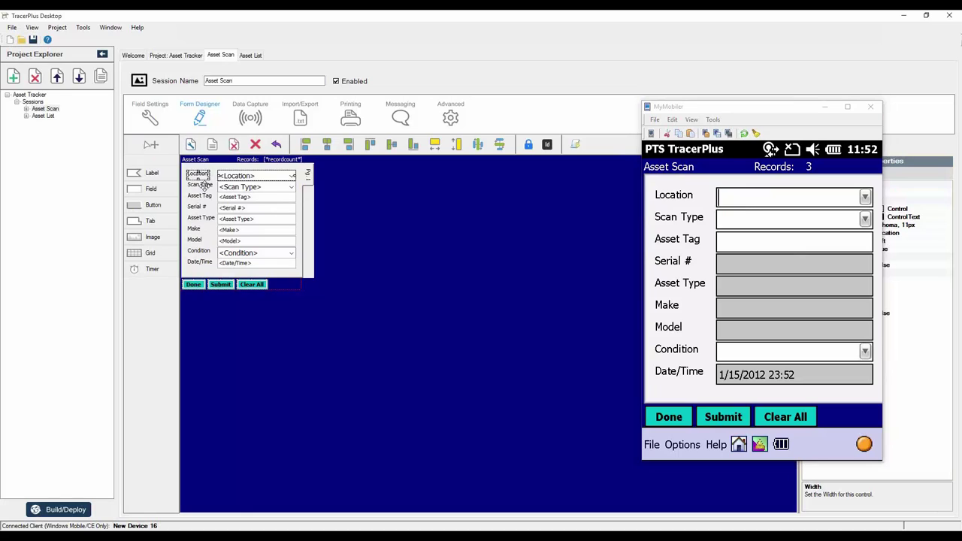
left_click(199, 185, "ctrl")
left_click(223, 187, "ctrl")
left_click(200, 196, "ctrl")
left_click(239, 198, "ctrl")
left_click(200, 208, "ctrl")
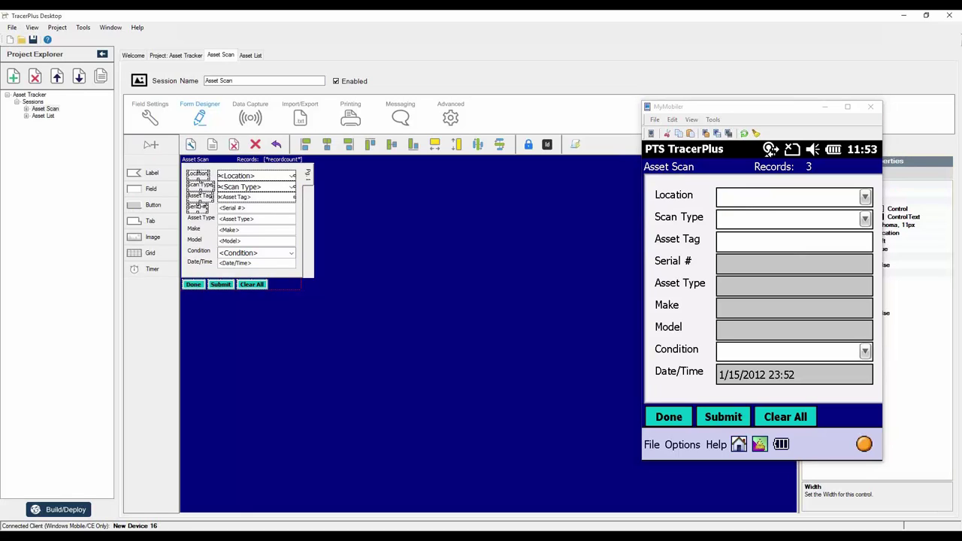
left_click(223, 208, "ctrl")
left_click(202, 218, "ctrl")
left_click(226, 218, "ctrl")
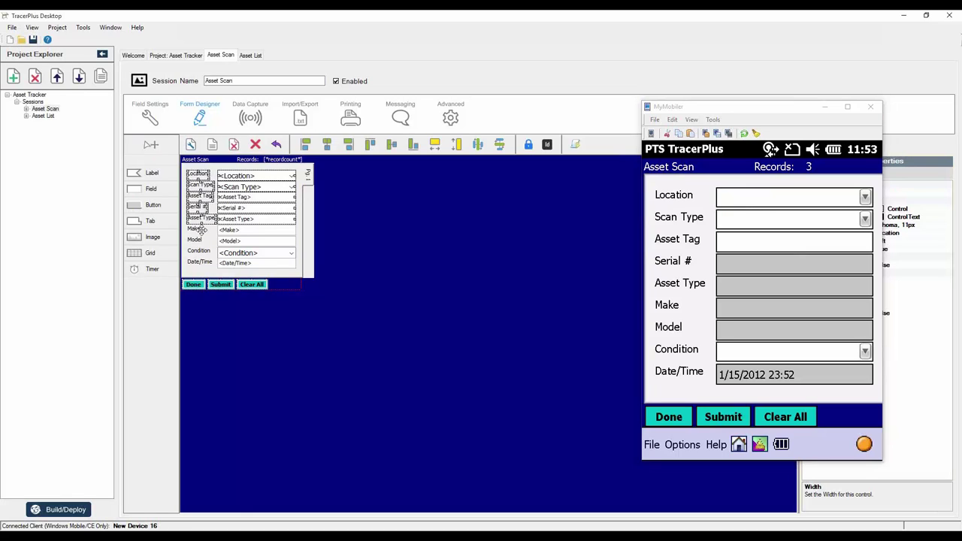
left_click(198, 229, "ctrl")
left_click(227, 229, "ctrl")
left_click(199, 240, "ctrl")
left_click(239, 241, "ctrl")
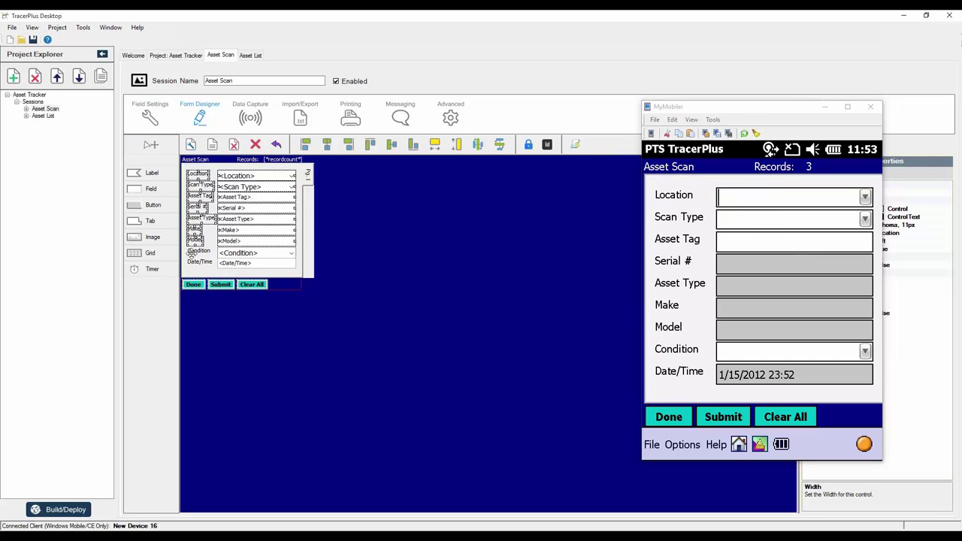
left_click(199, 251, "ctrl")
left_click(237, 252, "ctrl")
left_click(236, 263, "ctrl")
left_click(200, 261, "ctrl")
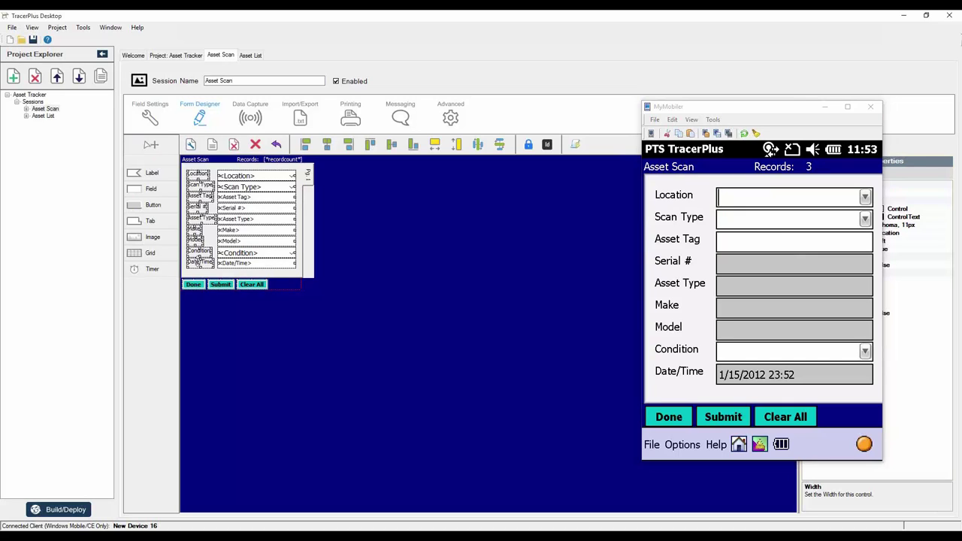
key("Up")
key("Up")
key("Up")
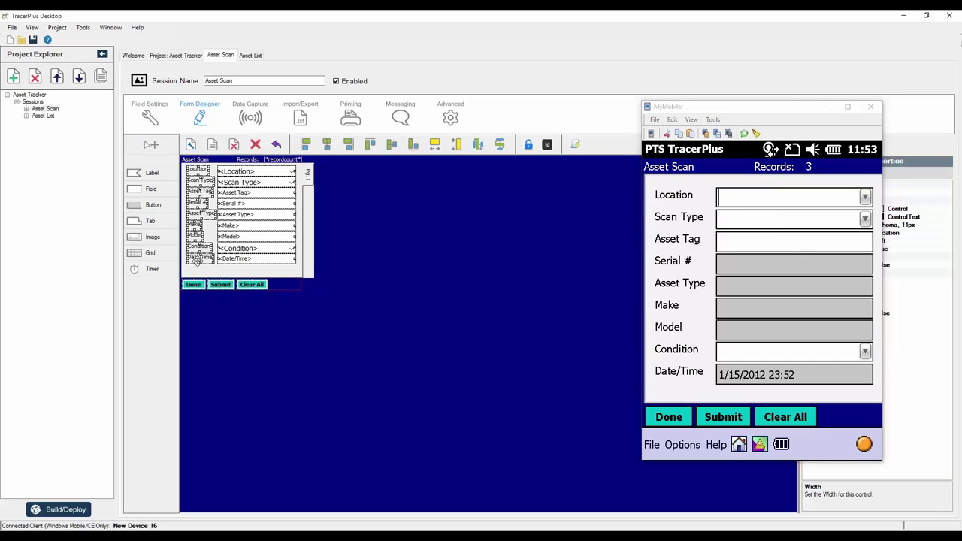
left_click(399, 283)
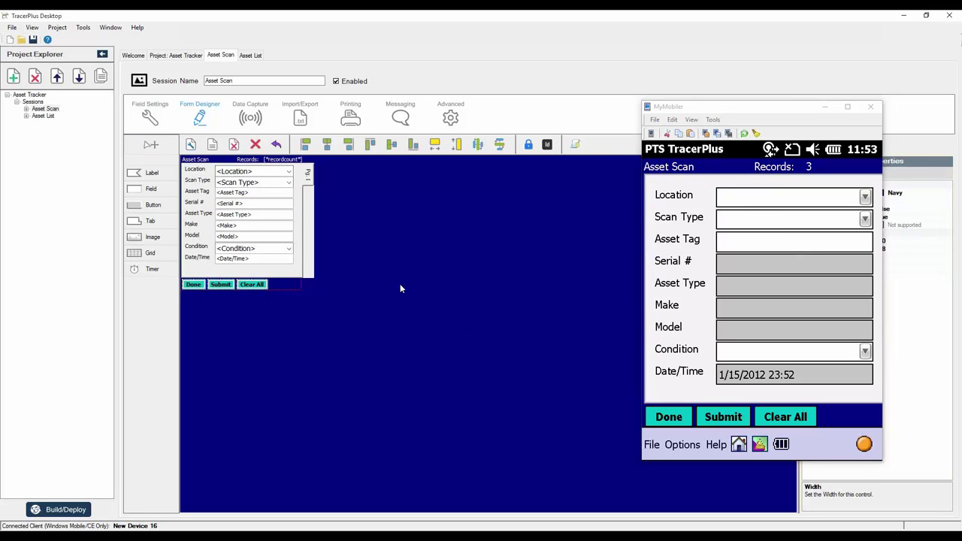
Delete the Date/Time label and field from the Asset Scan form
left_click(201, 259)
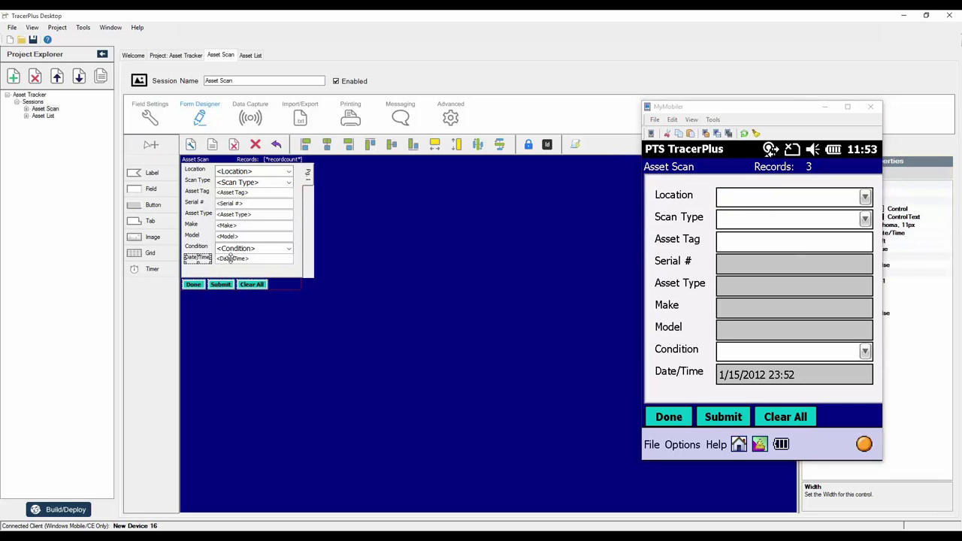
left_click(231, 258, "ctrl")
left_click(254, 144)
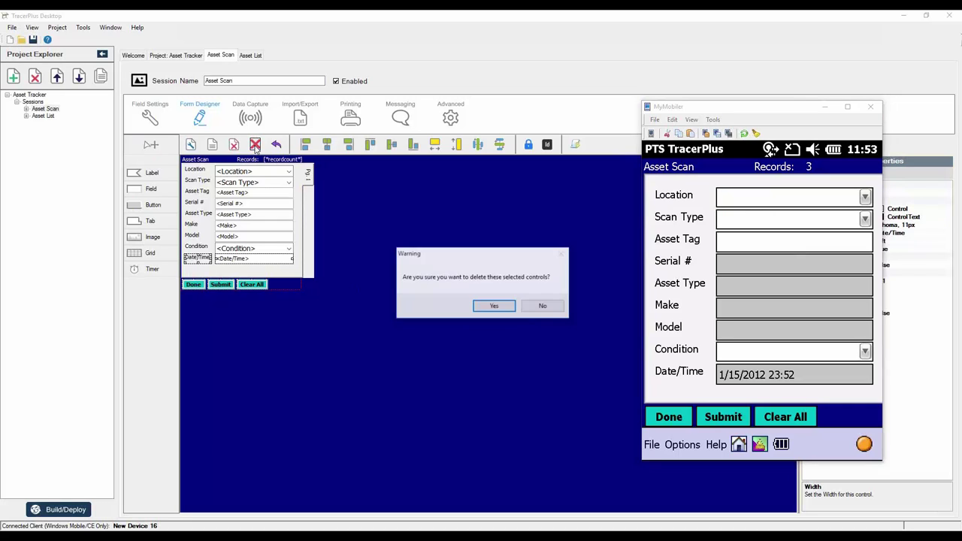
left_click(494, 307)
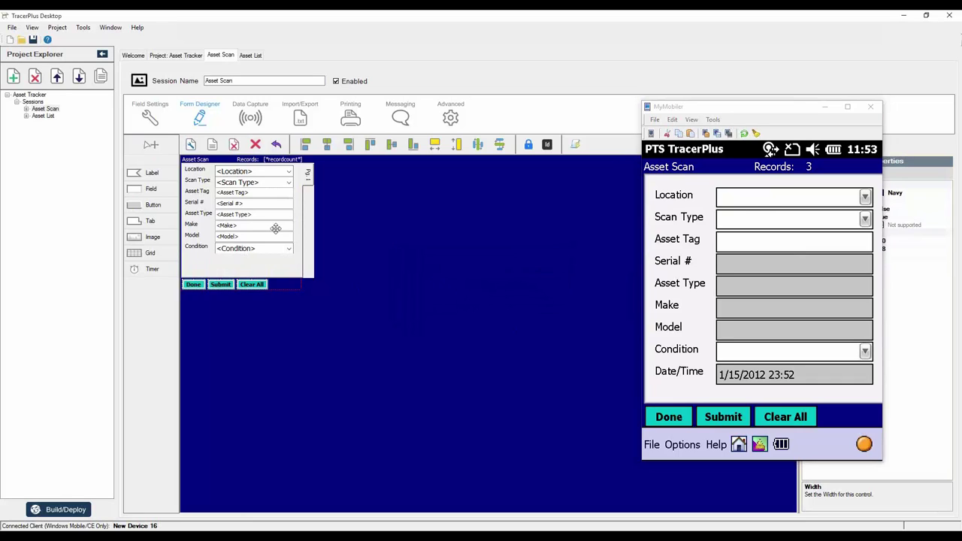
Place a field control below Condition on the Asset Scan form and set its source field to Comments
left_click(147, 189)
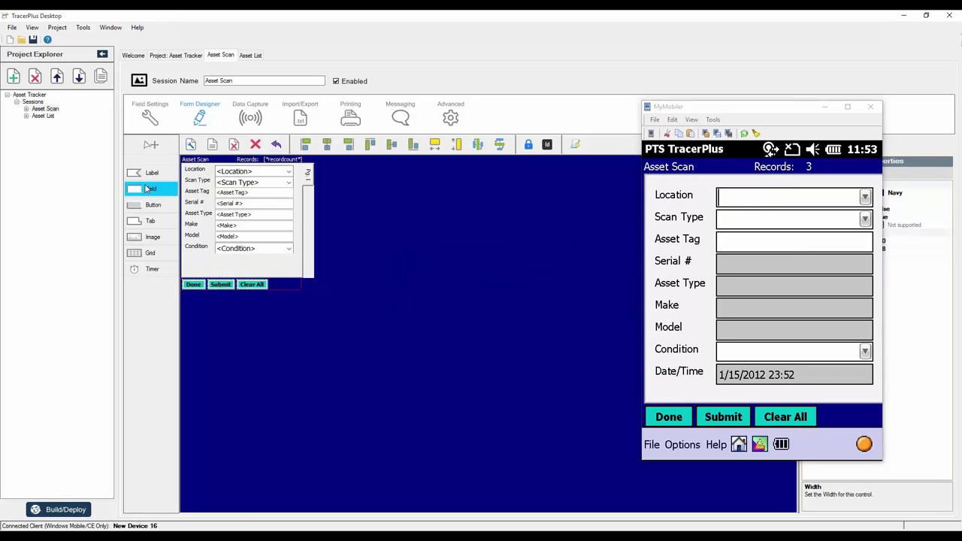
left_click(211, 260)
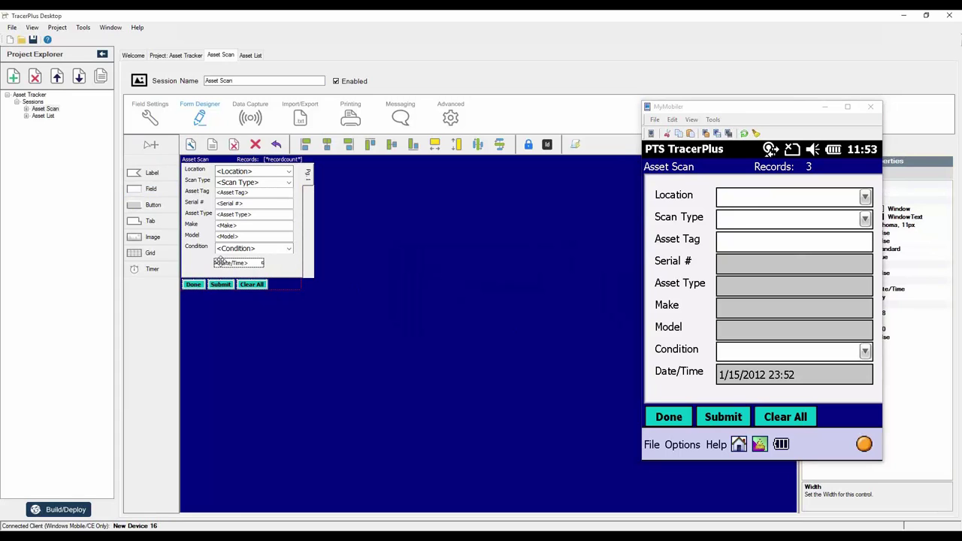
left_click(741, 111)
left_click_drag(741, 111, 961, 112)
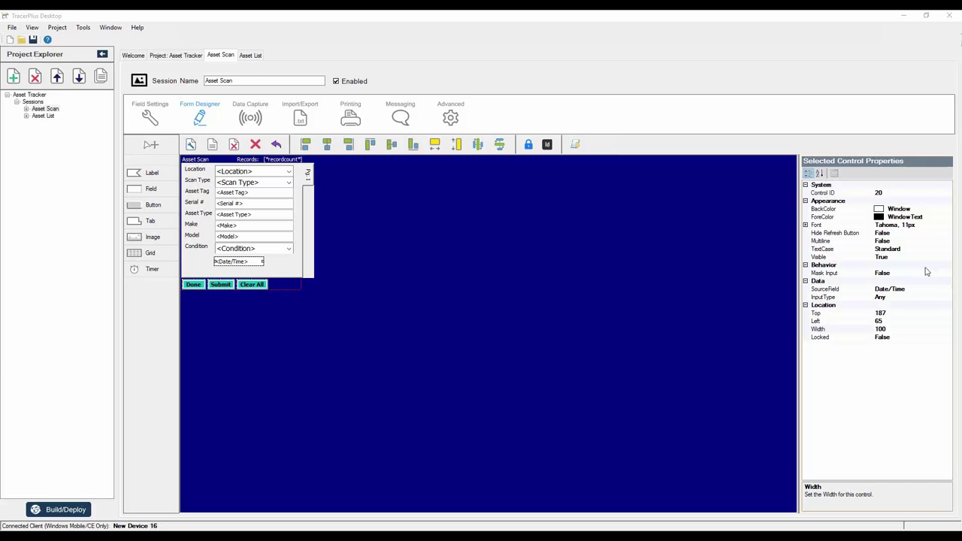
left_click(935, 289)
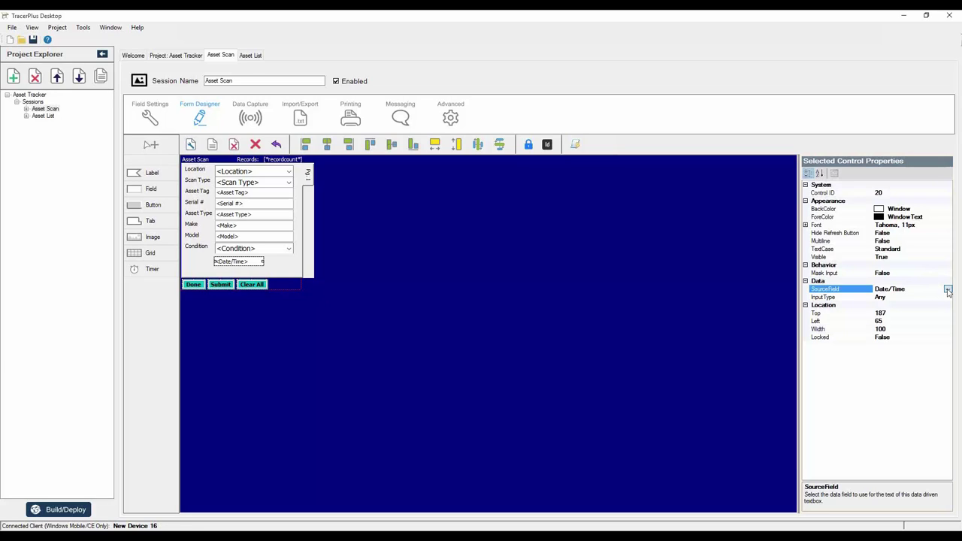
left_click(948, 290)
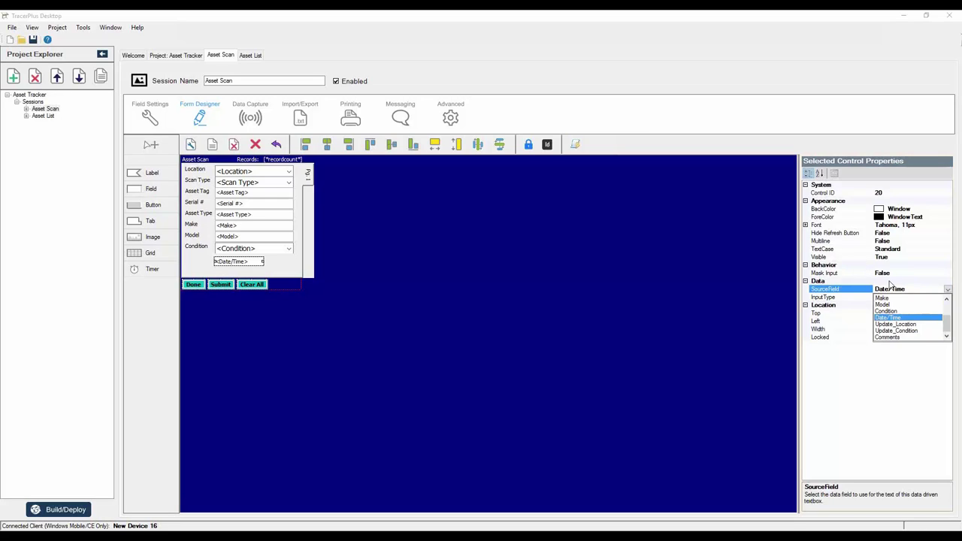
left_click(884, 338)
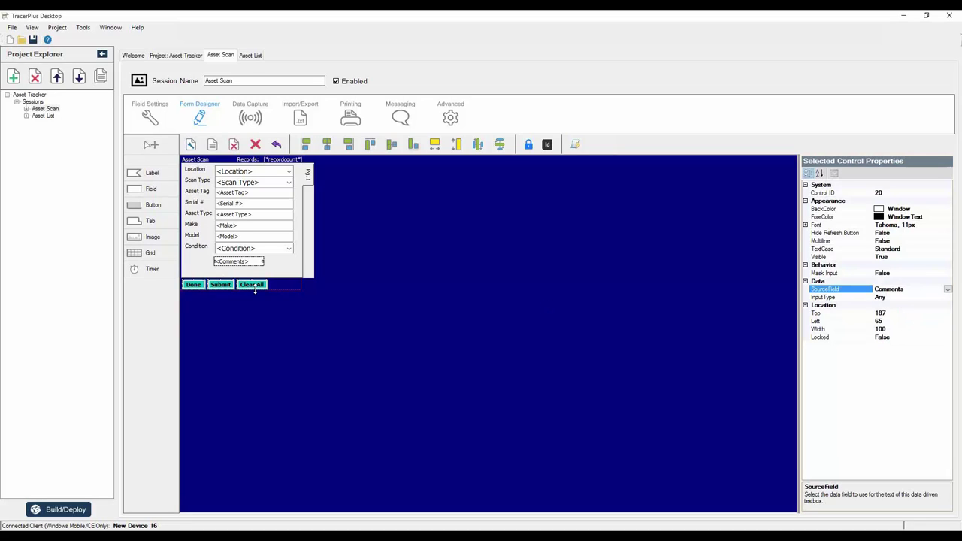
Align the Comments field with the fields above, widen it to about 160, make it multiline and increase its height
left_click(240, 261)
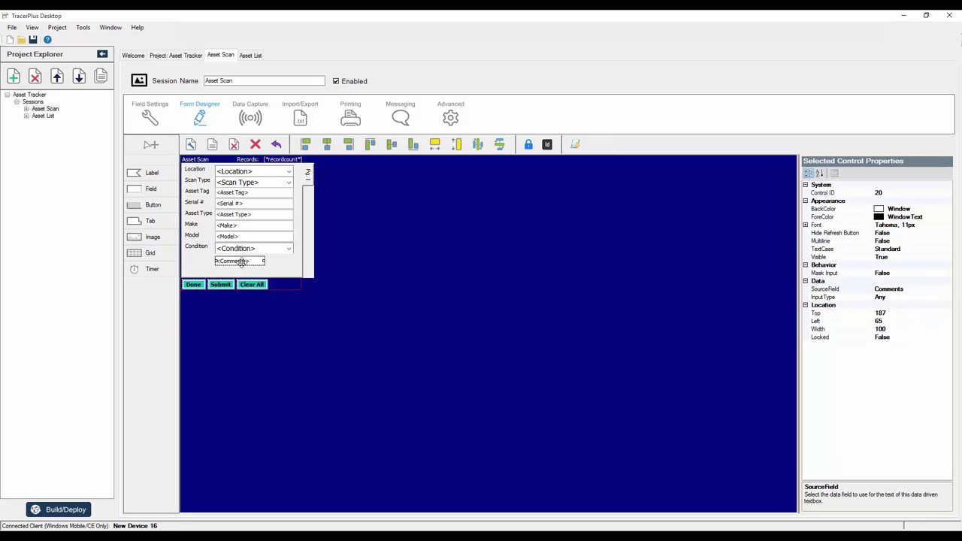
left_click_drag(241, 262, 295, 261)
left_click(903, 240)
double_click(903, 240)
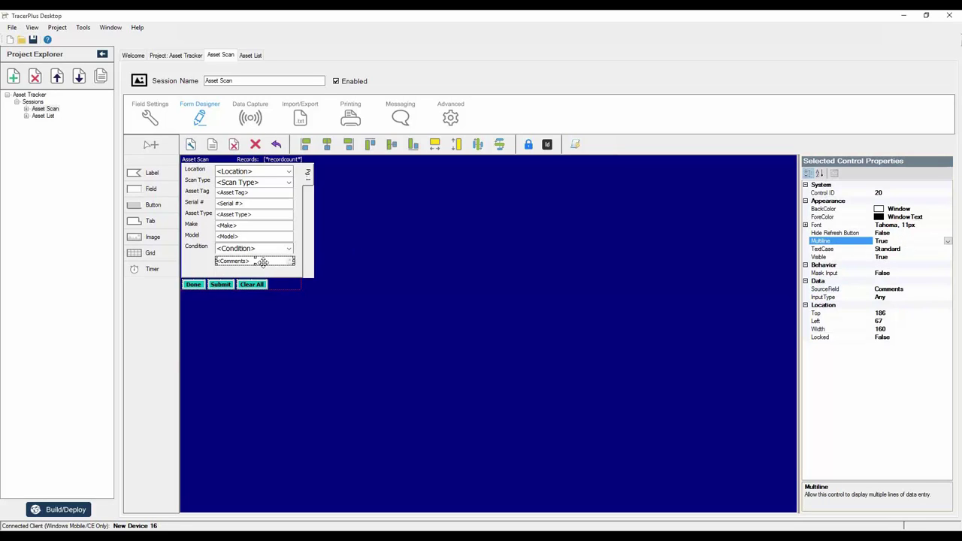
left_click_drag(255, 265, 255, 272)
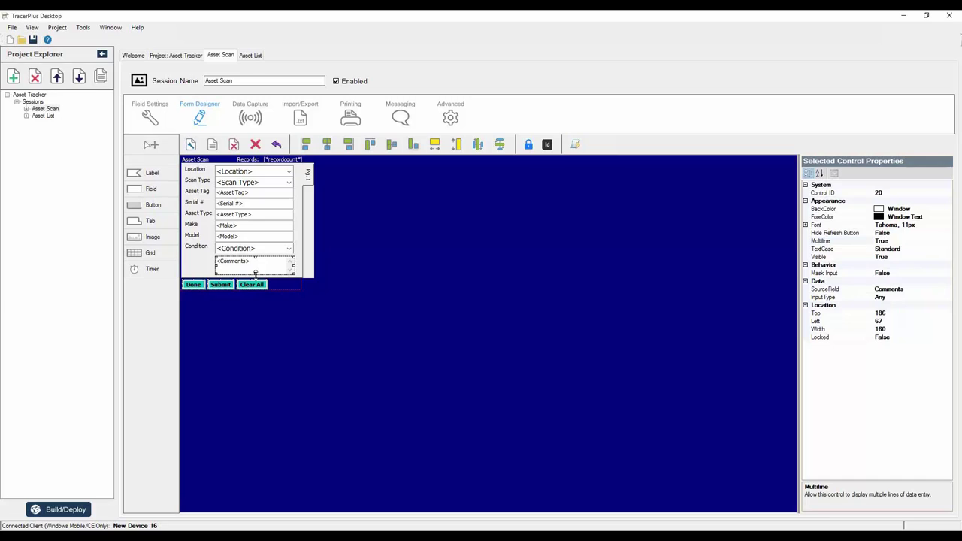
Add a label beside the Comments field on the Asset Scan form and set its caption to Comment
left_click(335, 323)
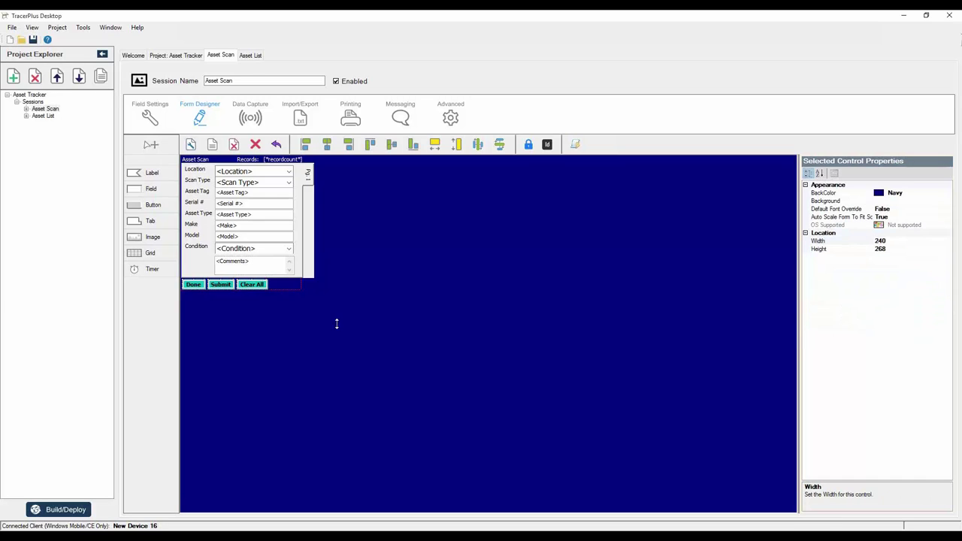
left_click_drag(156, 174, 206, 261)
left_click(836, 233)
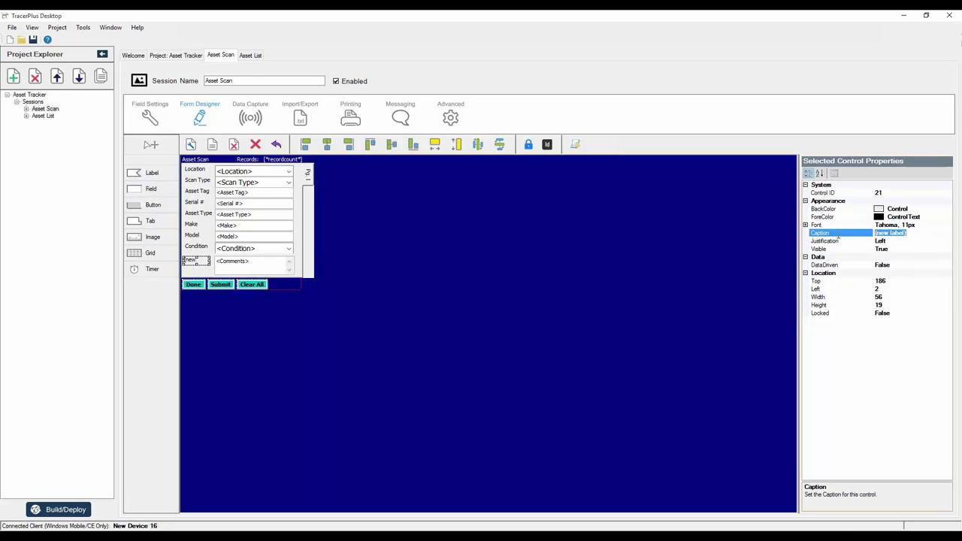
type("Comments")
left_click(389, 321)
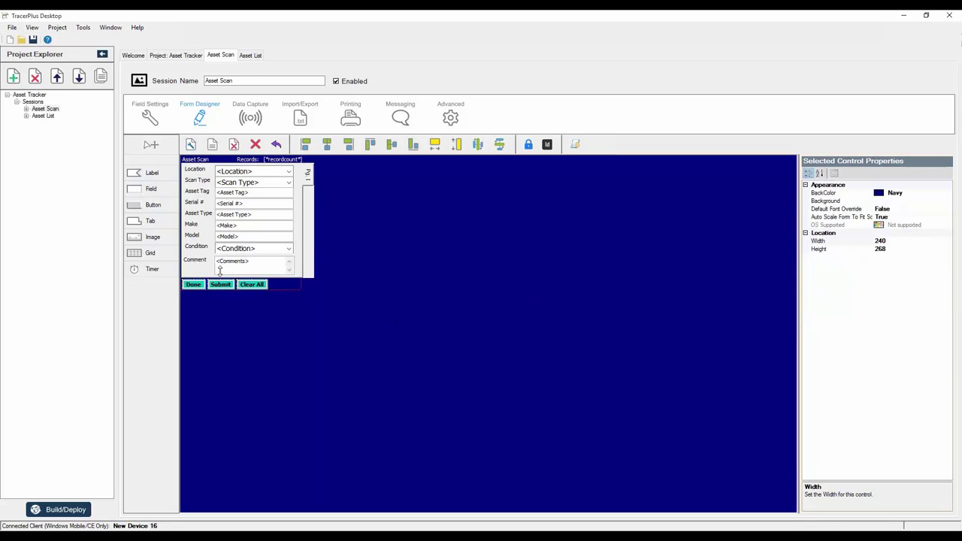
Make the label beside the Comments field read Comments, and build and deploy the project to the Windows Mobile client
left_click(197, 260)
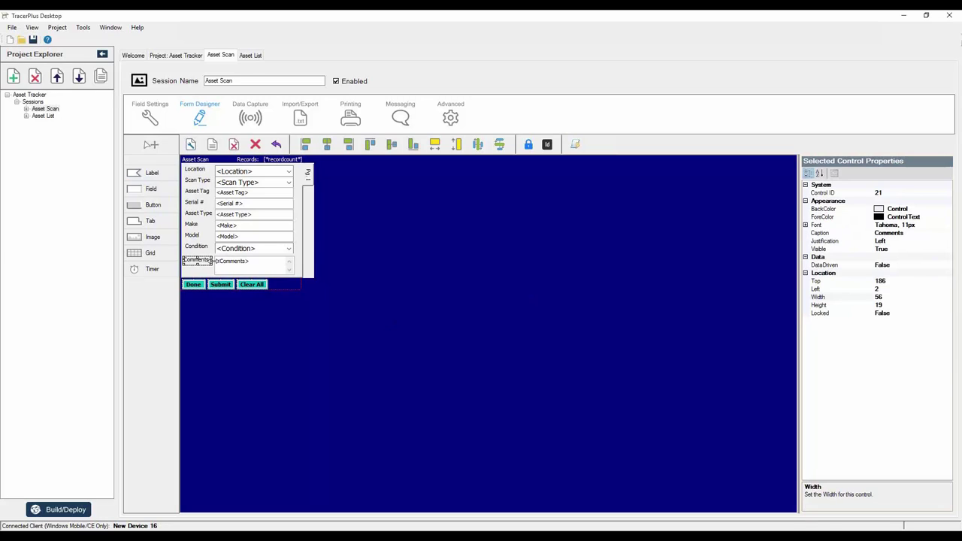
left_click(199, 400)
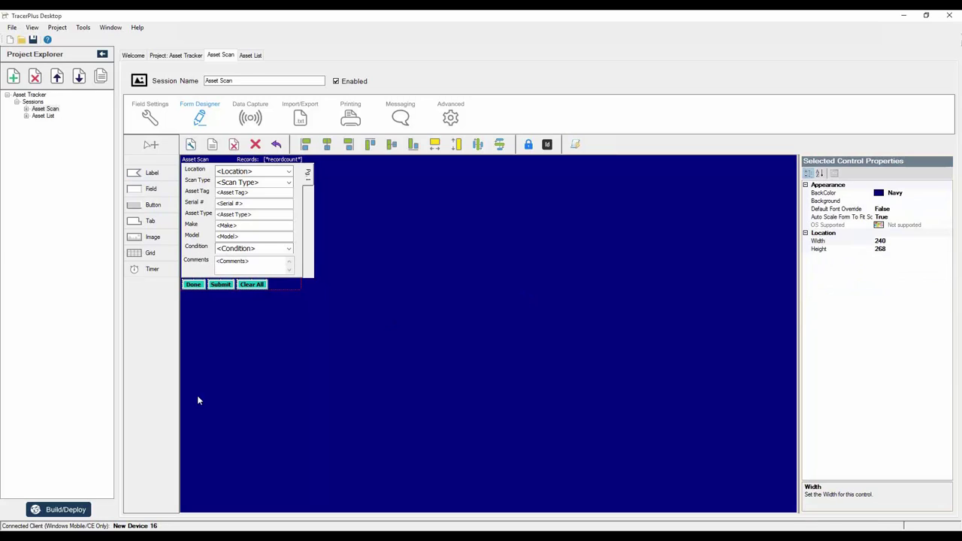
left_click(49, 508)
left_click(505, 342)
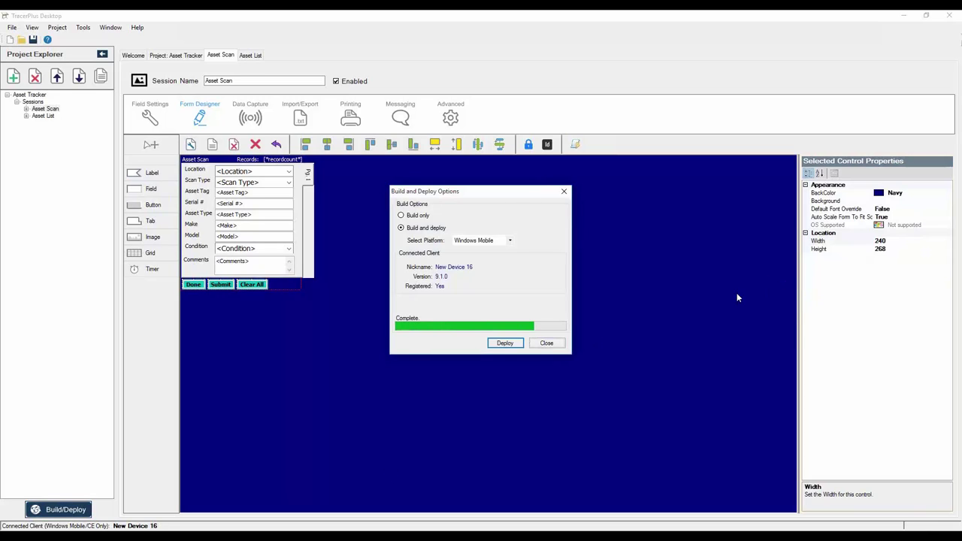
left_click(555, 343)
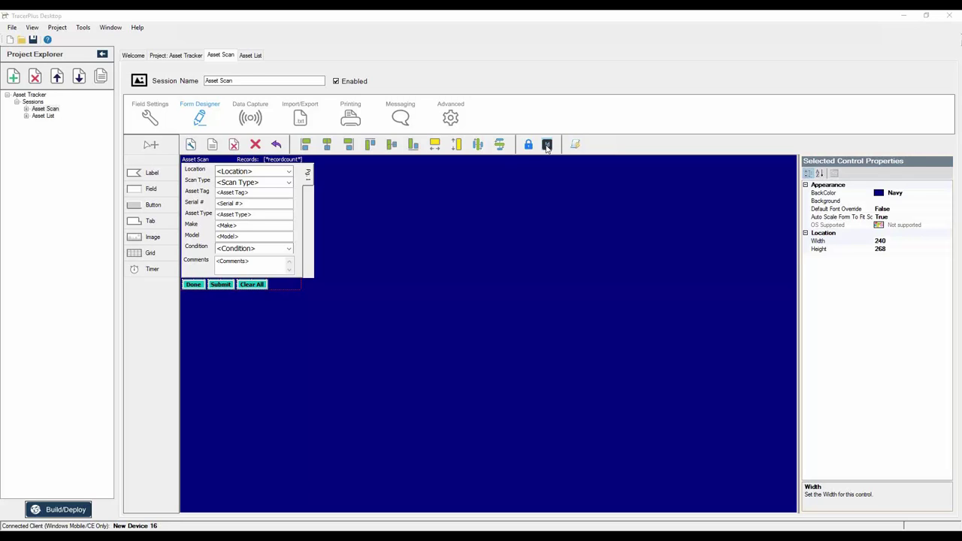
Check the control IDs of the Location field and its label, and turn on the ID display for all form controls
left_click(238, 171)
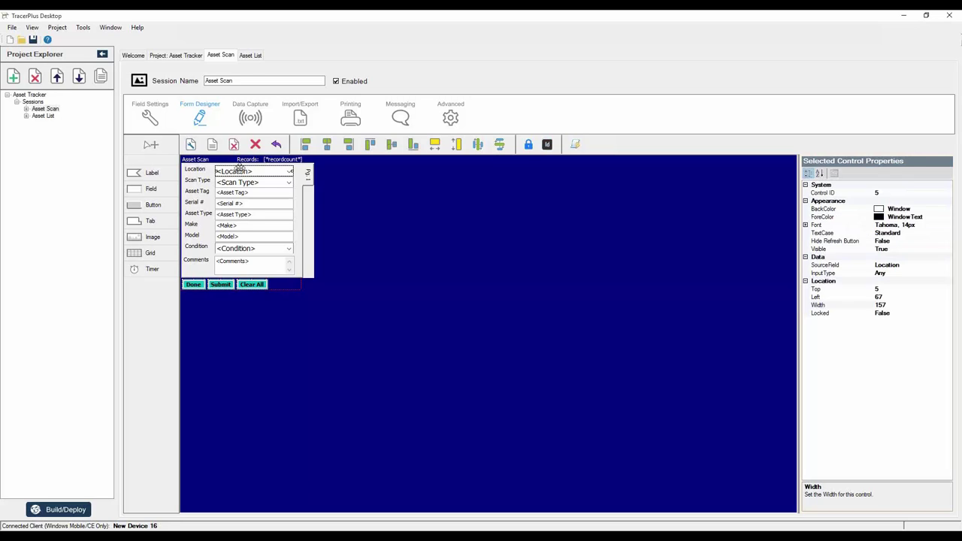
left_click(893, 192)
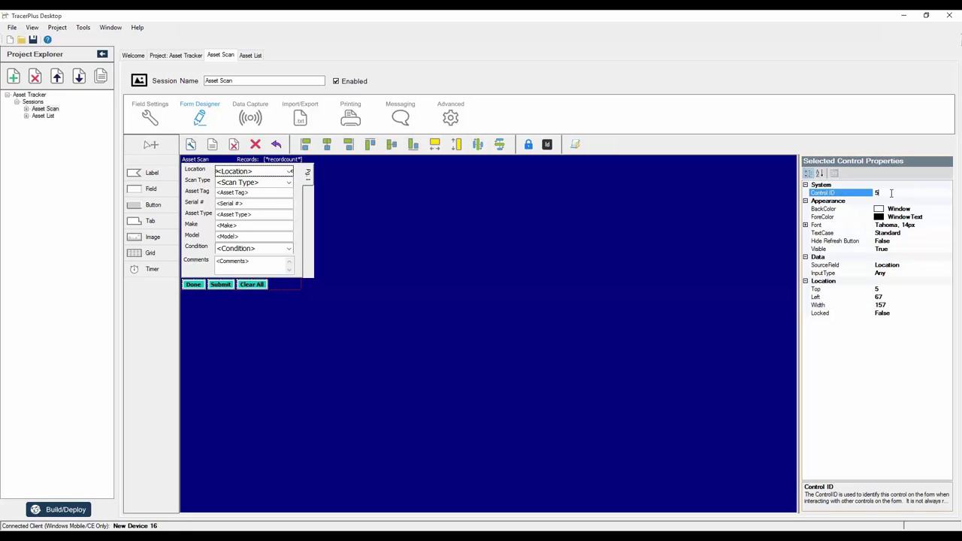
left_click(194, 173)
left_click(891, 193)
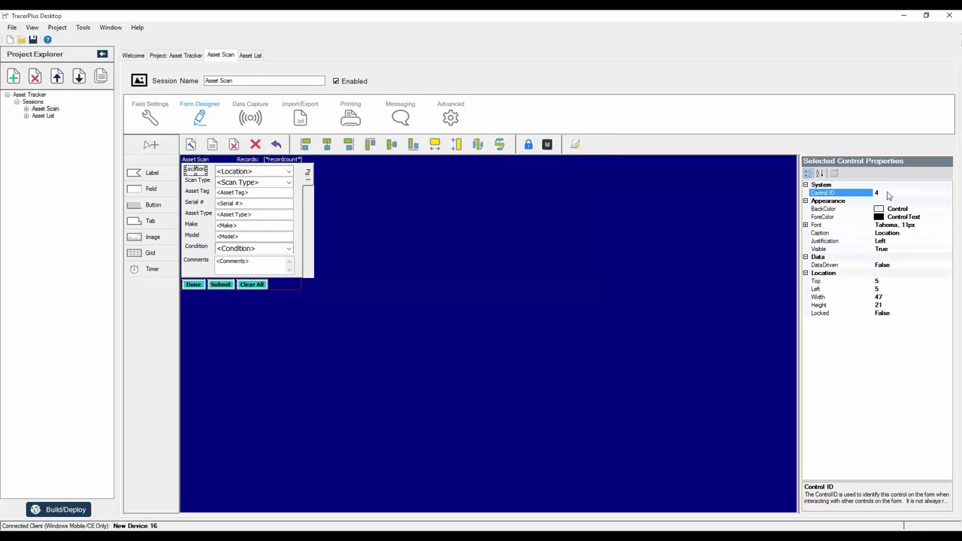
left_click(547, 145)
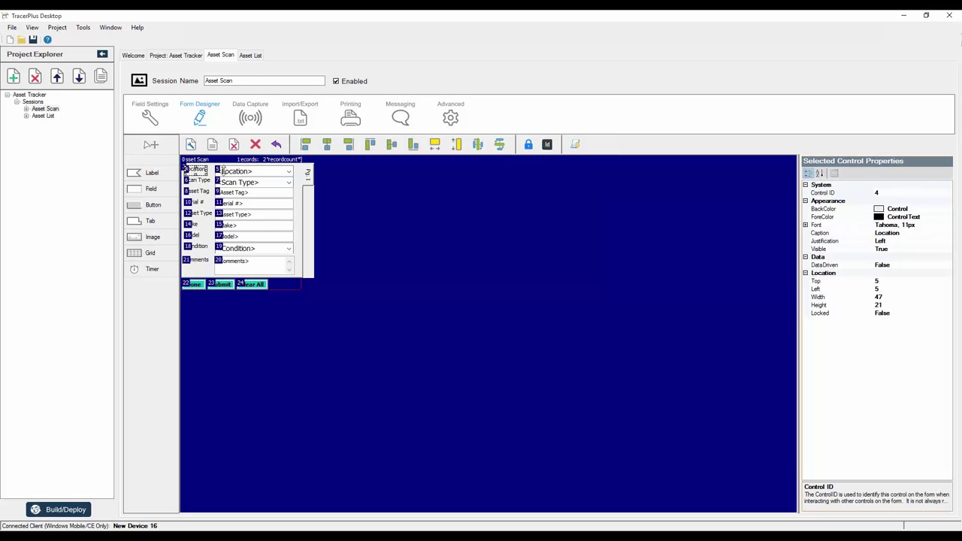
Open the form logic for Asset Scan and add a rule triggered by the FormInitialize event
left_click(575, 145)
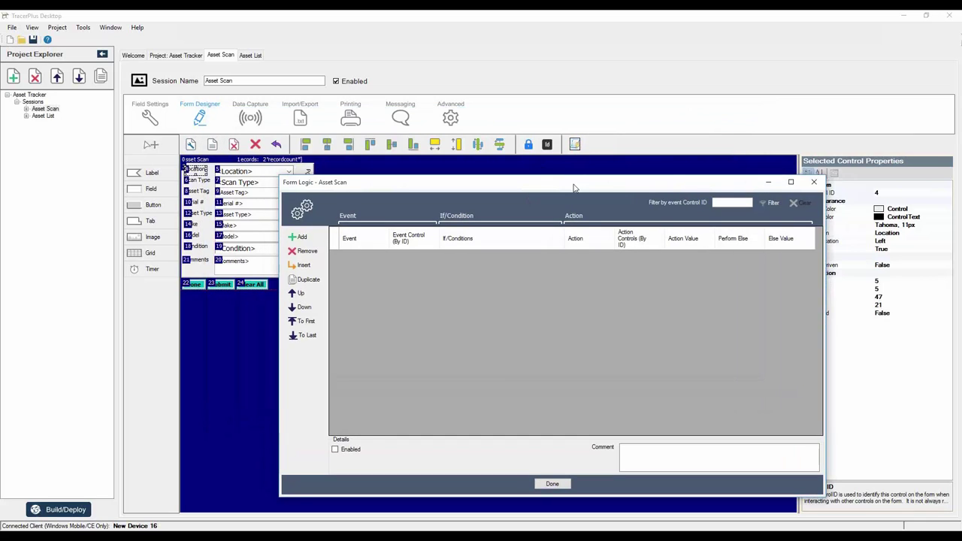
left_click_drag(573, 187, 613, 129)
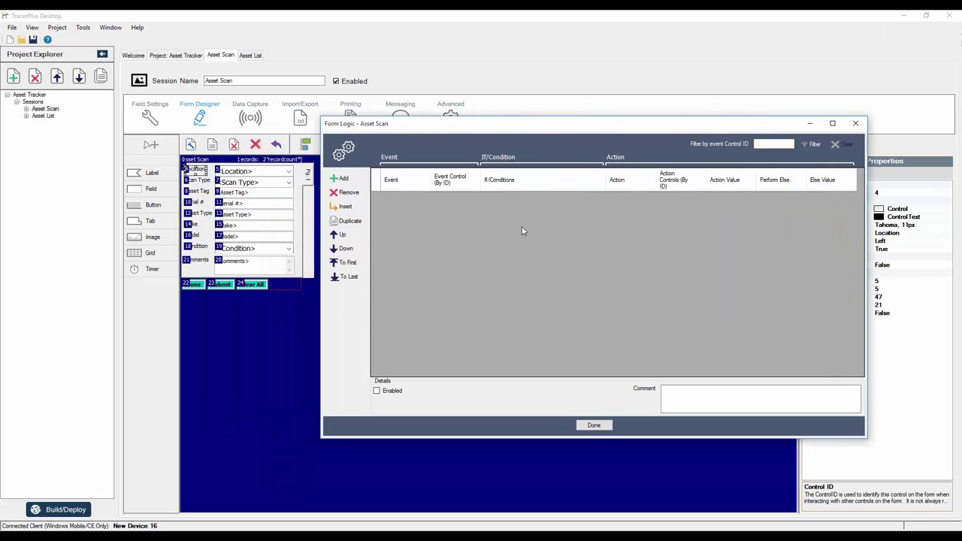
left_click(344, 179)
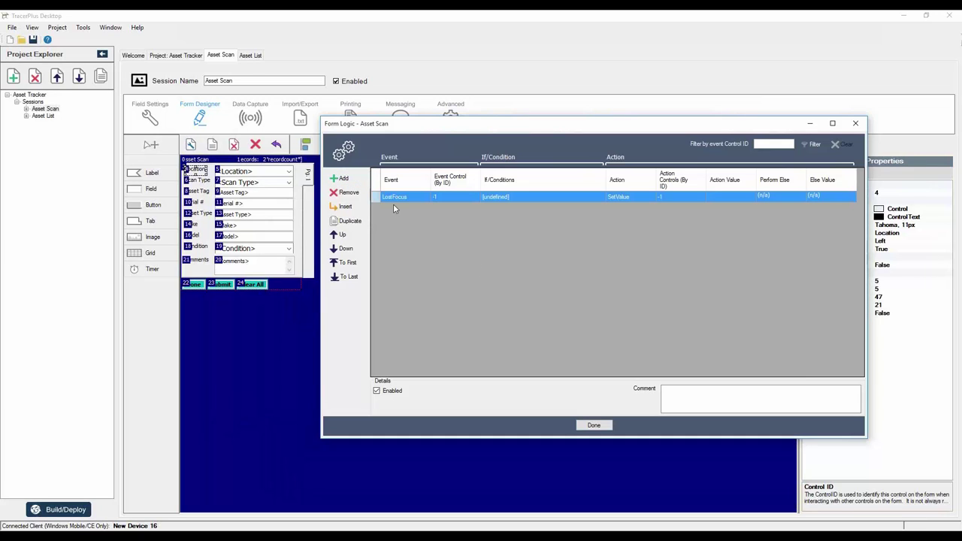
left_click(419, 198)
left_click(424, 197)
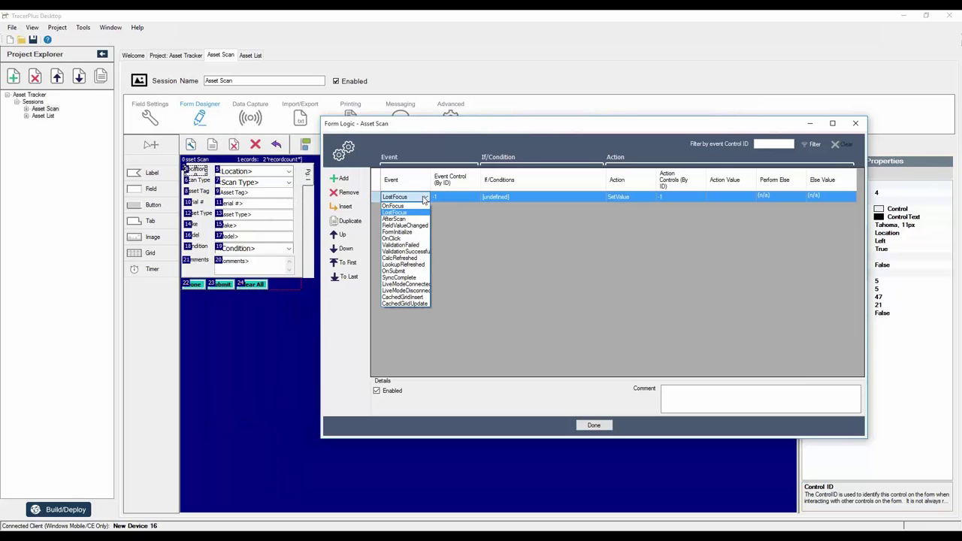
left_click(411, 232)
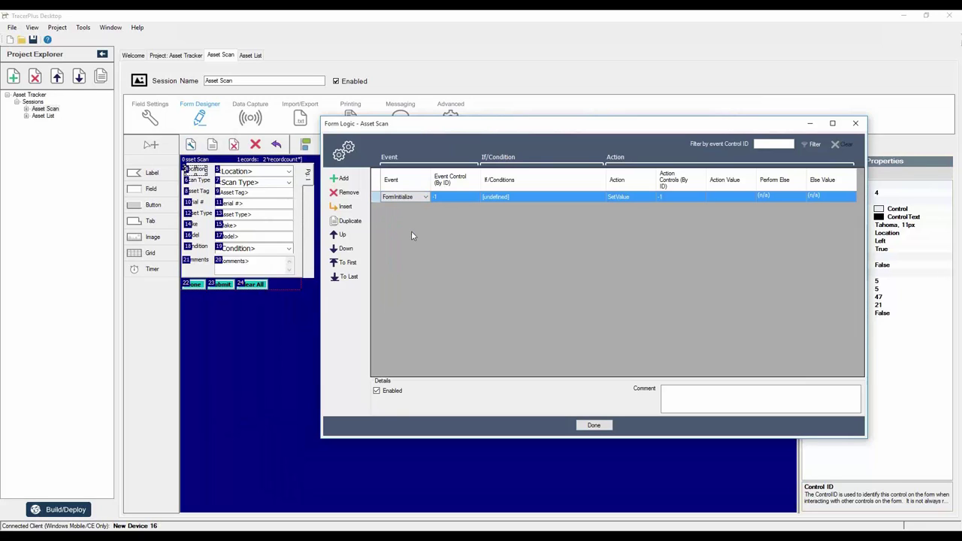
left_click(444, 202)
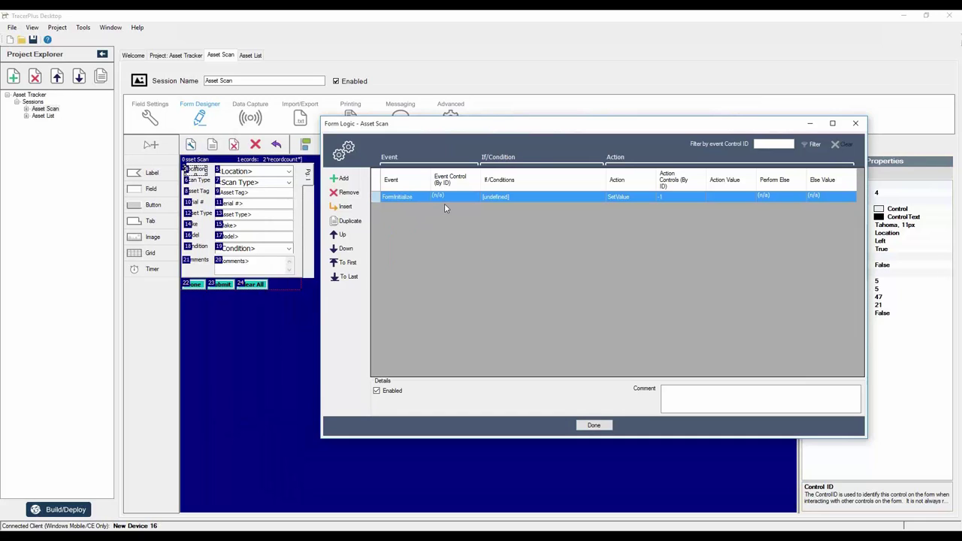
Give the FormInitialize rule a SetVisible action on controls 20,21 with the action value False
left_click(640, 198)
left_click(643, 199)
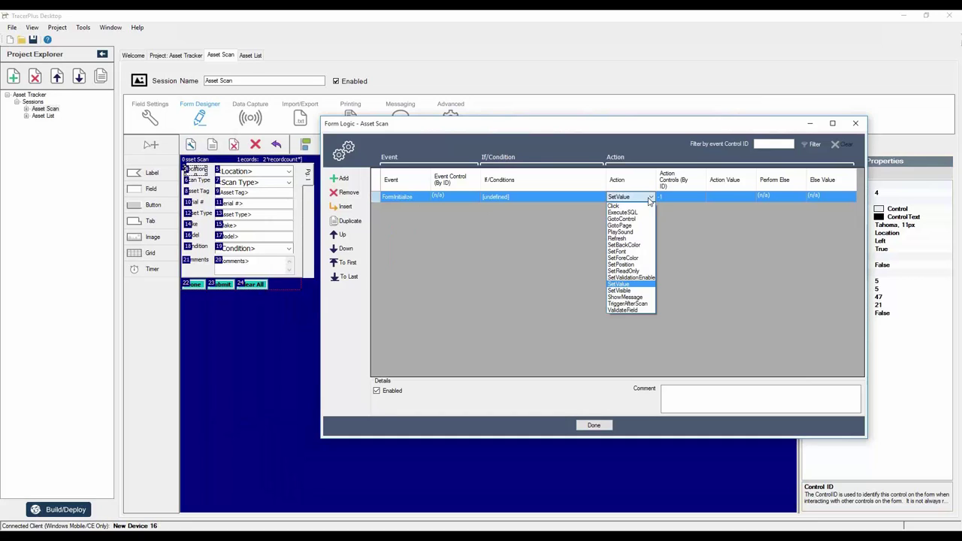
left_click(623, 291)
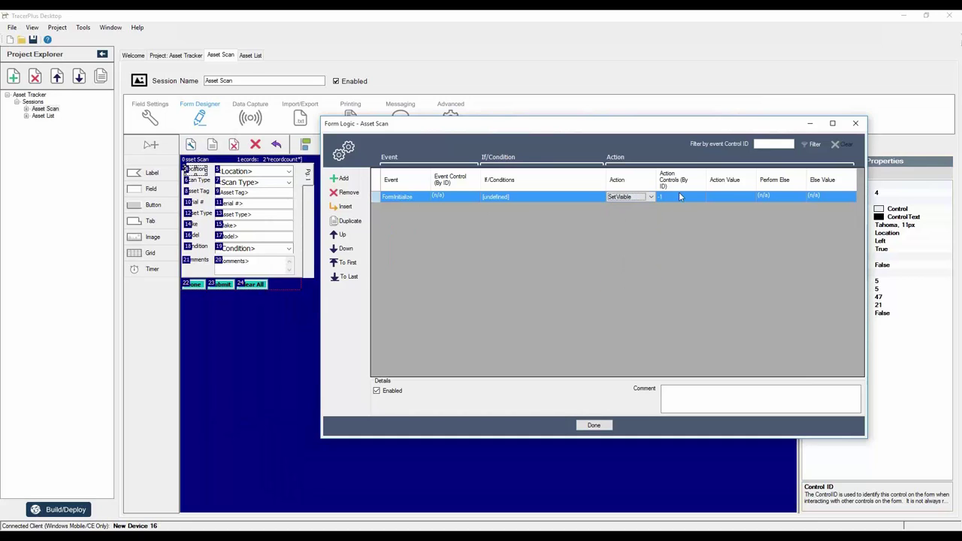
left_click(681, 199)
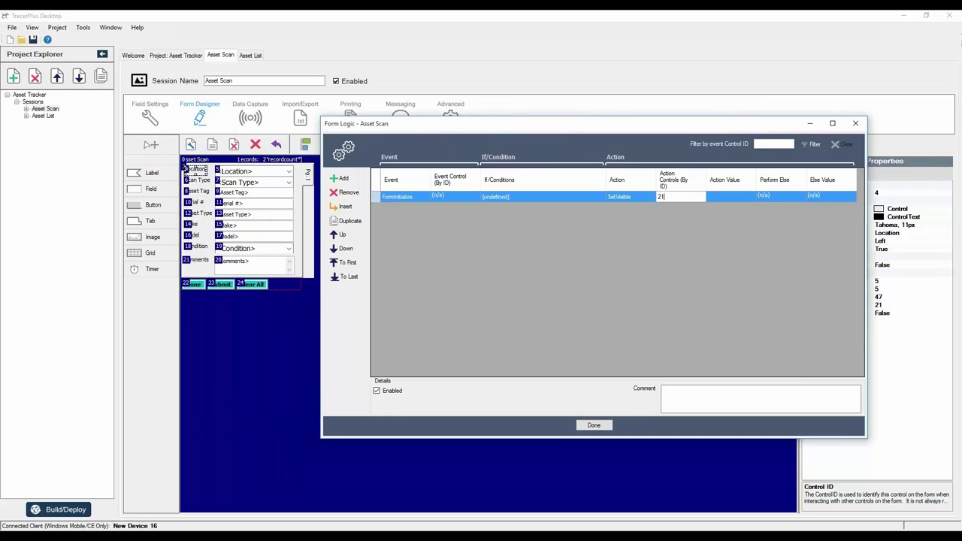
type("20,21")
left_click(227, 266)
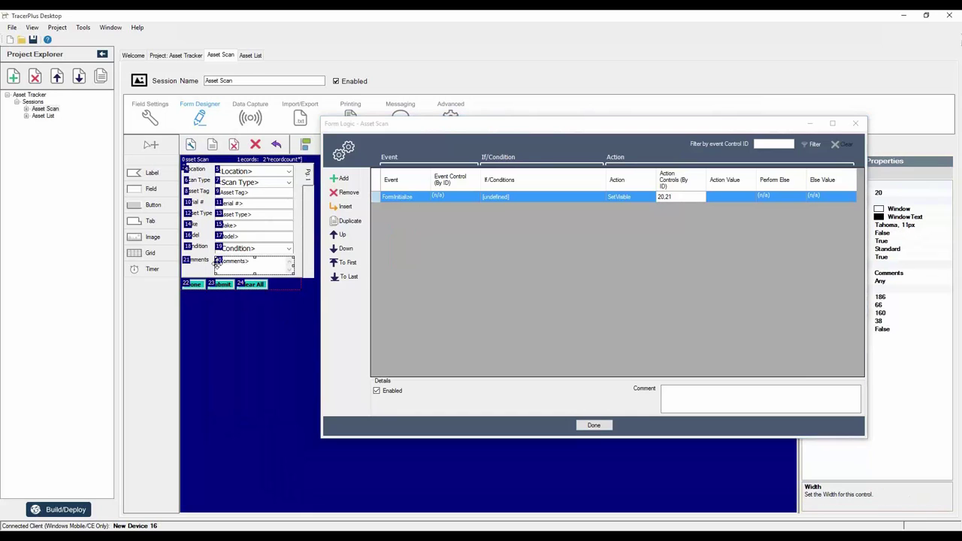
left_click(725, 196)
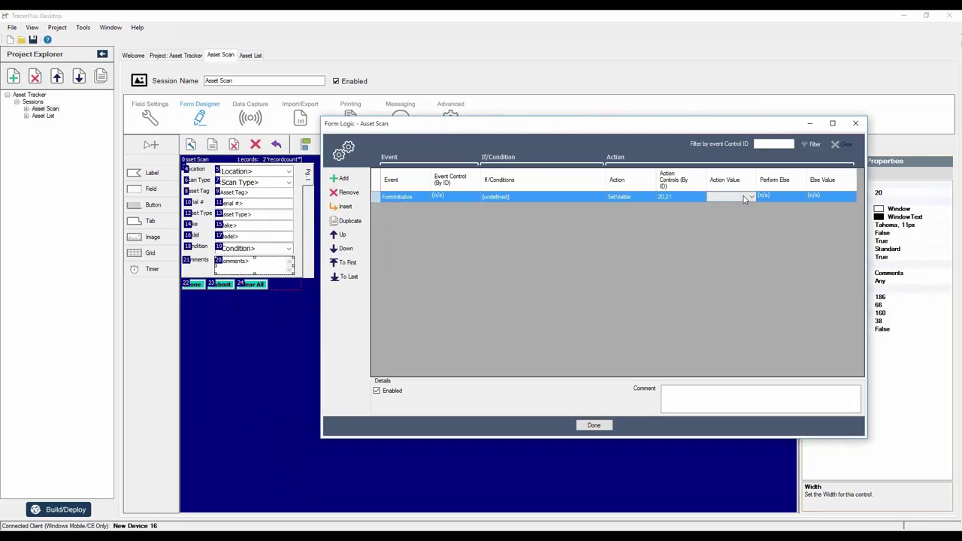
left_click(750, 196)
left_click(721, 213)
Add a second form logic rule with the AfterScan event on the Condition field, control ID 19
left_click(356, 182)
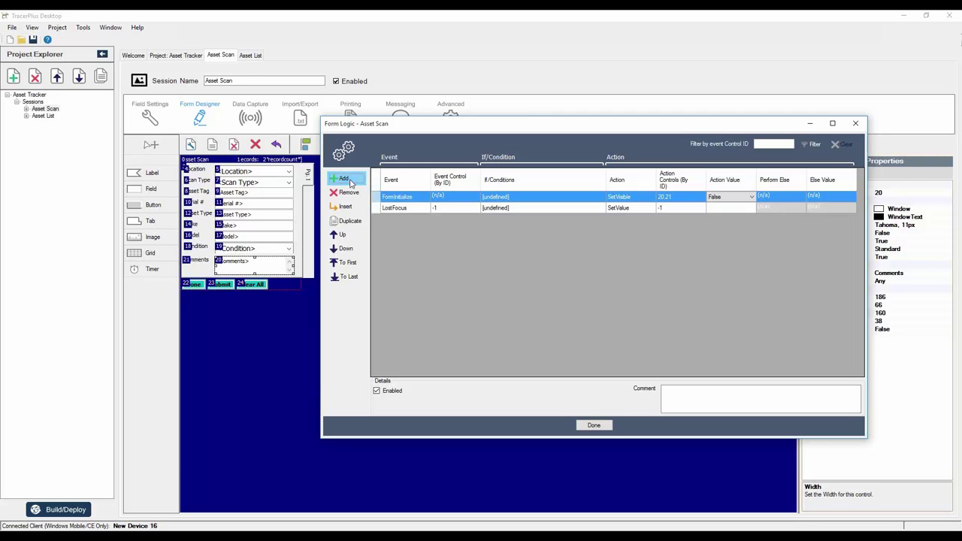
left_click(399, 212)
left_click(410, 210)
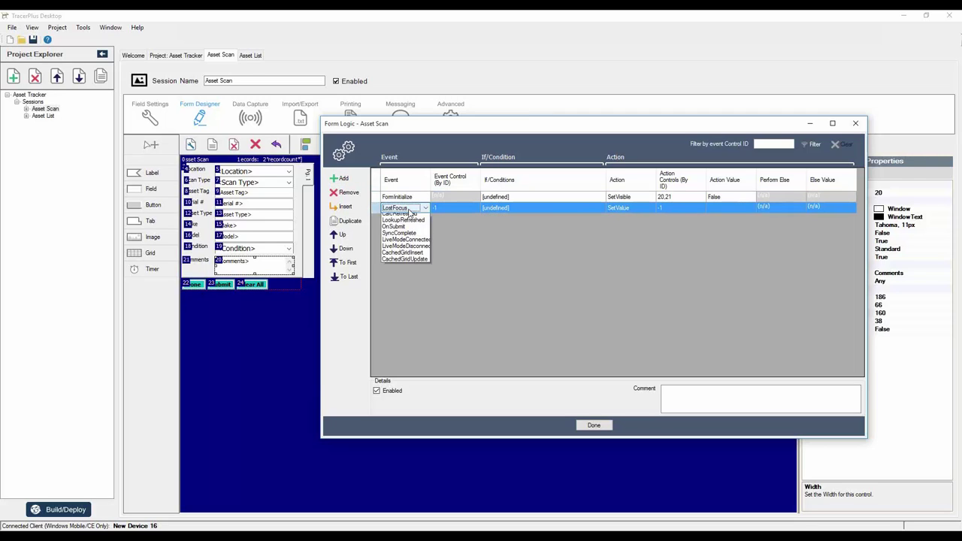
left_click(401, 230)
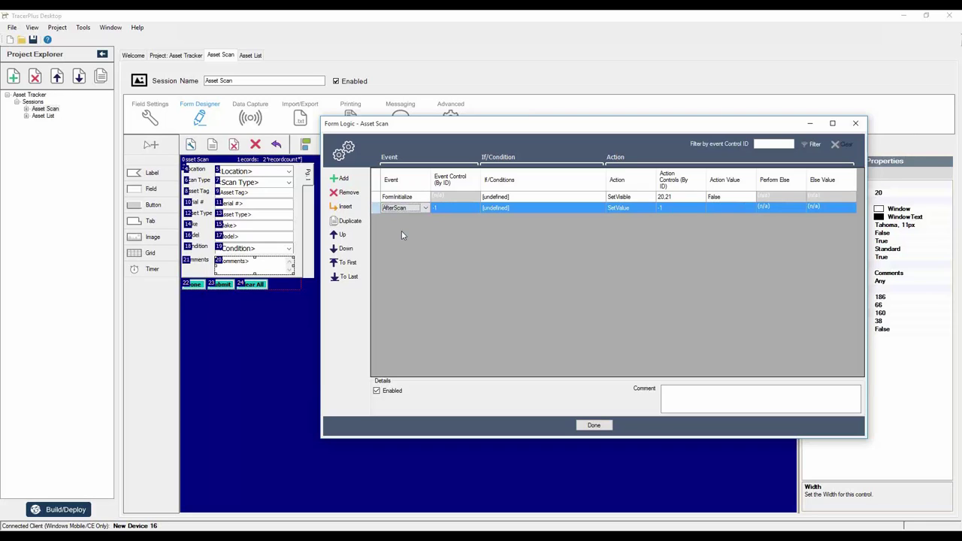
left_click(248, 247)
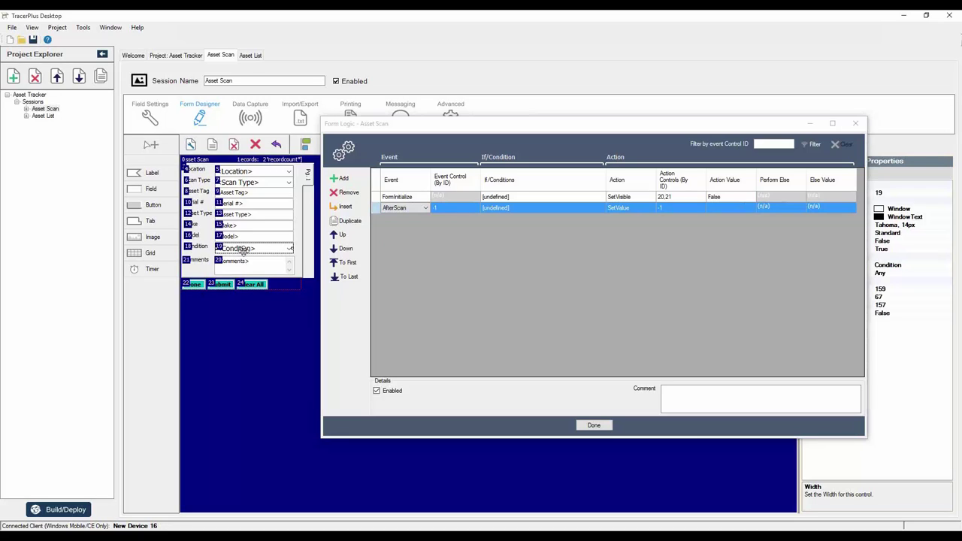
left_click(449, 208)
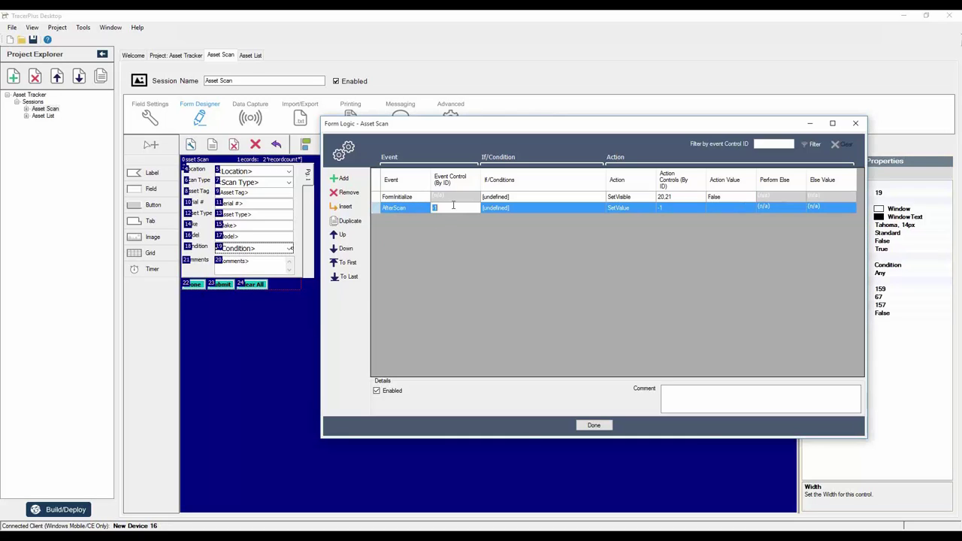
type("19")
Add a condition to the AfterScan rule requiring control 19 to equal Poor
key("Tab")
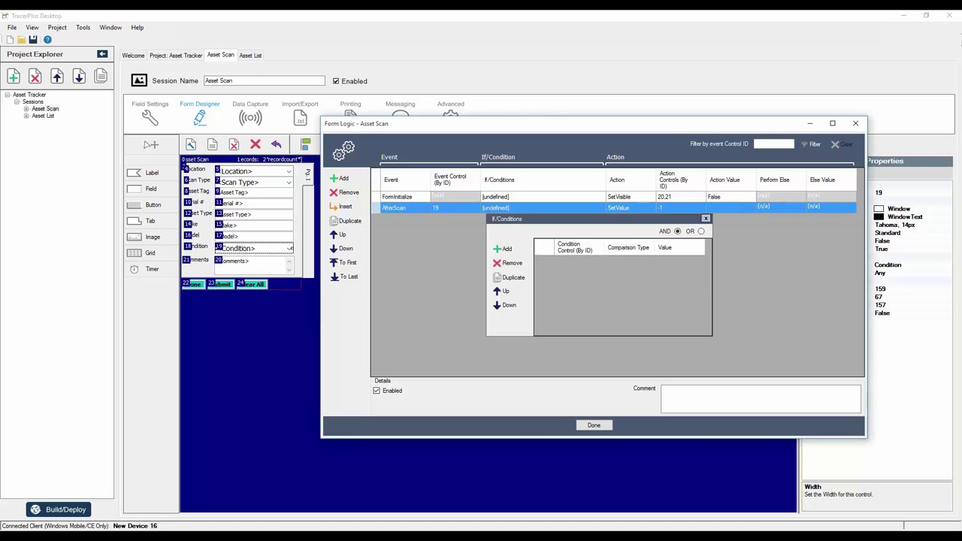
left_click(505, 250)
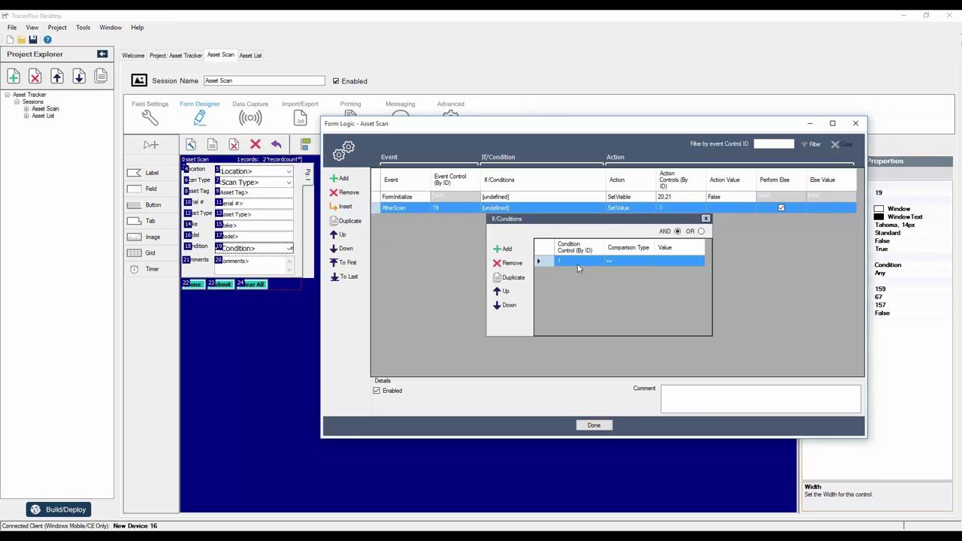
left_click(574, 262)
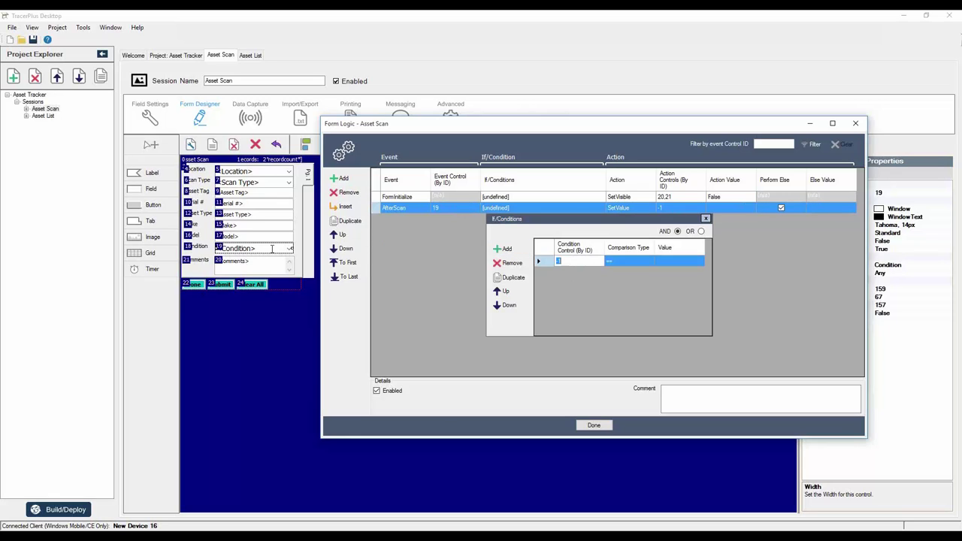
type("19")
key("Tab")
key("Tab")
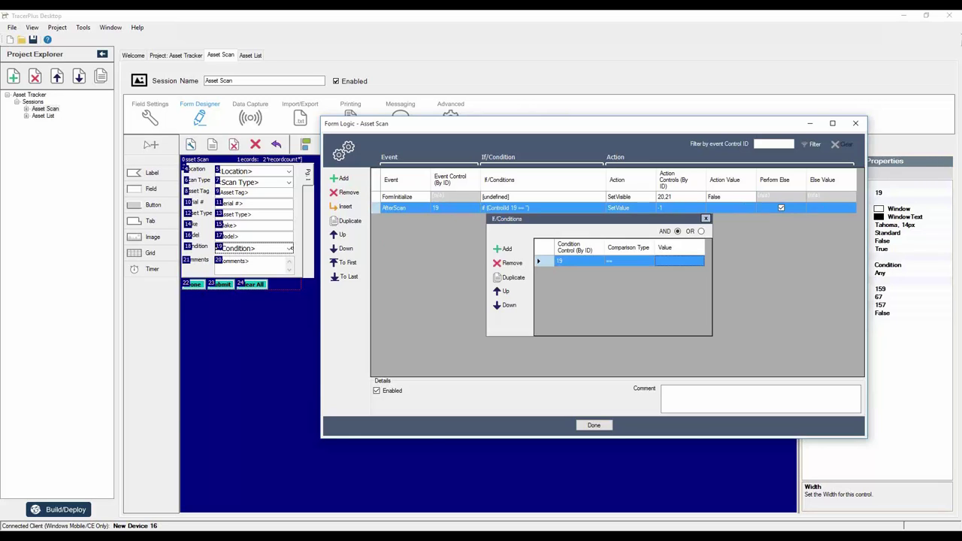
type("Poor")
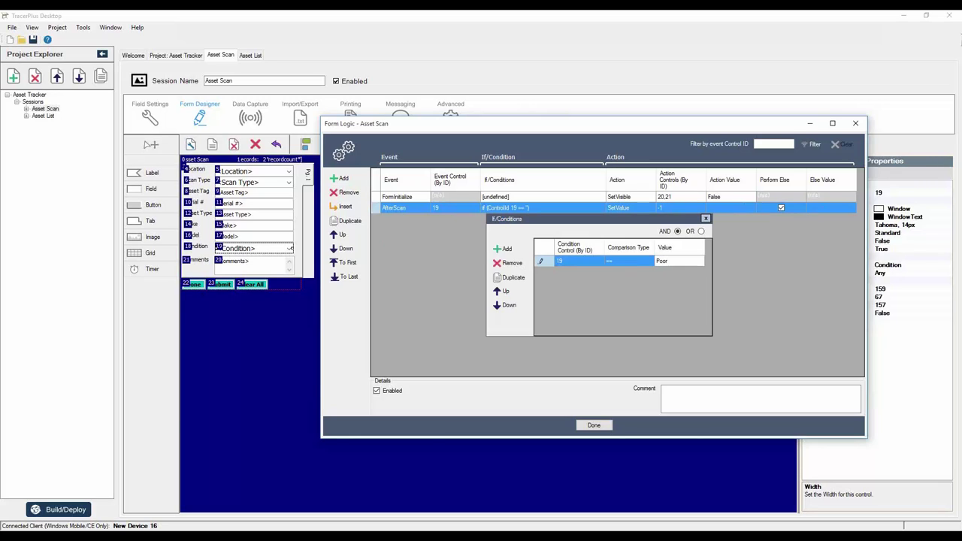
Set the AfterScan rule's action to SetVisible on controls 20,21
left_click(633, 210)
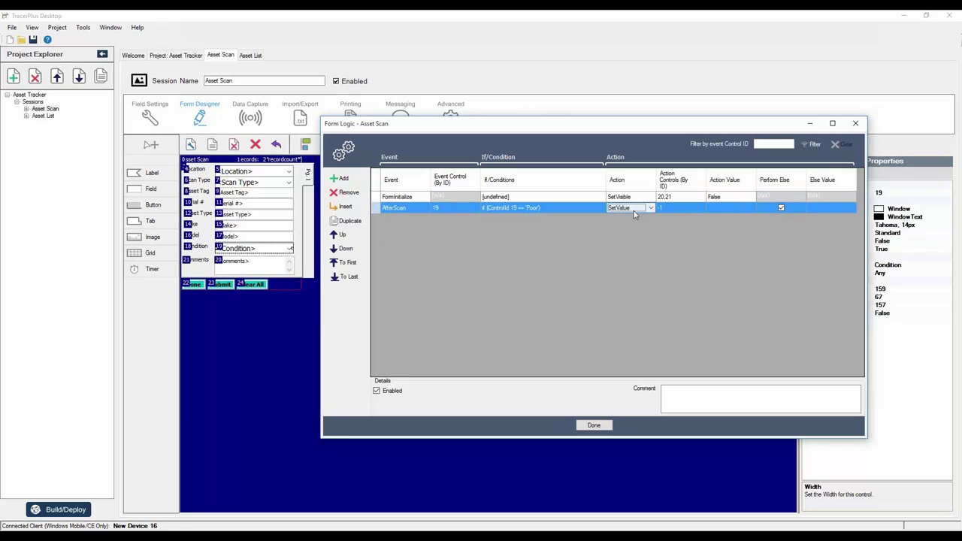
left_click(633, 210)
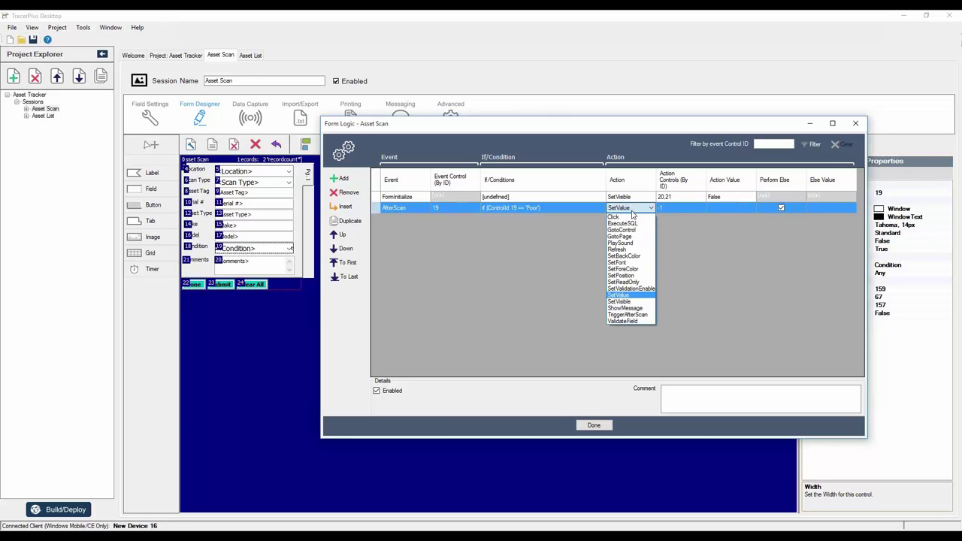
left_click(617, 301)
left_click(679, 210)
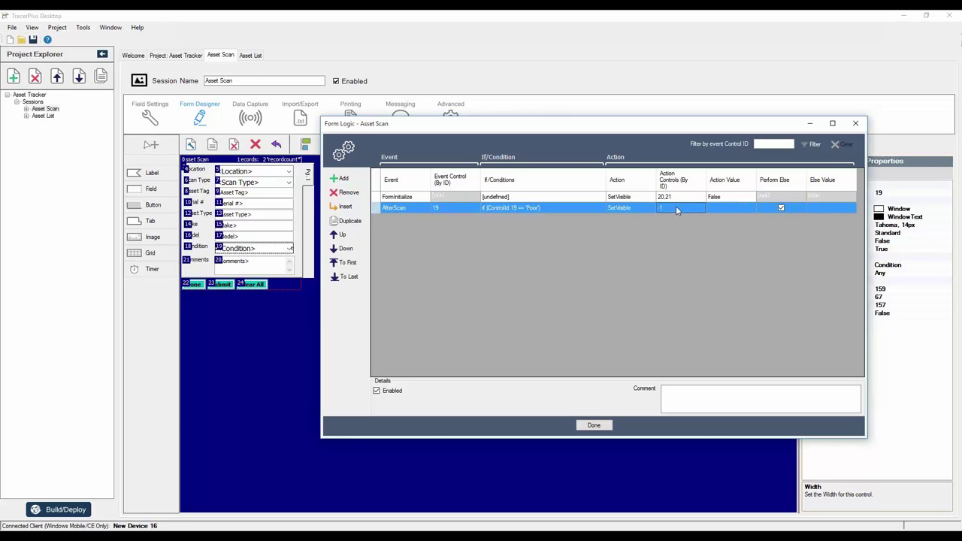
type("20,21")
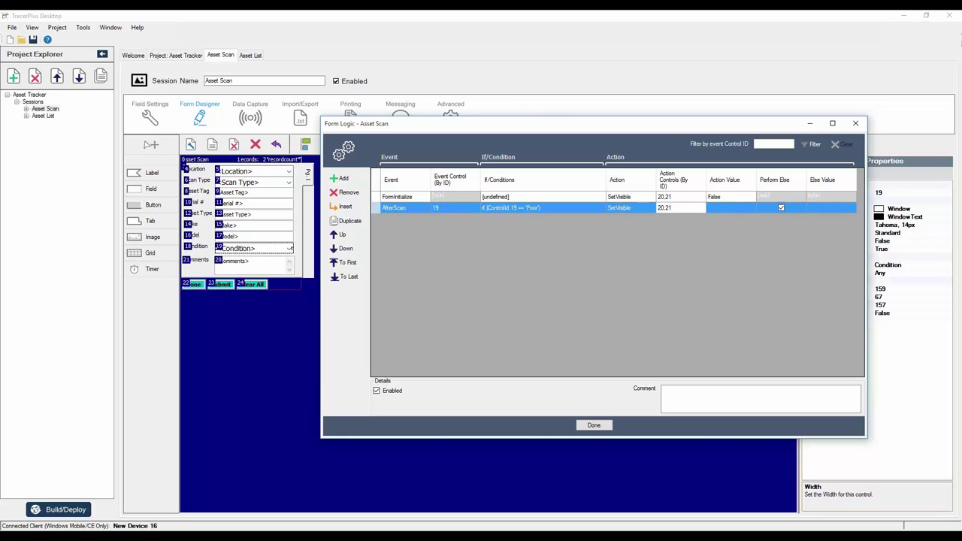
key("Tab")
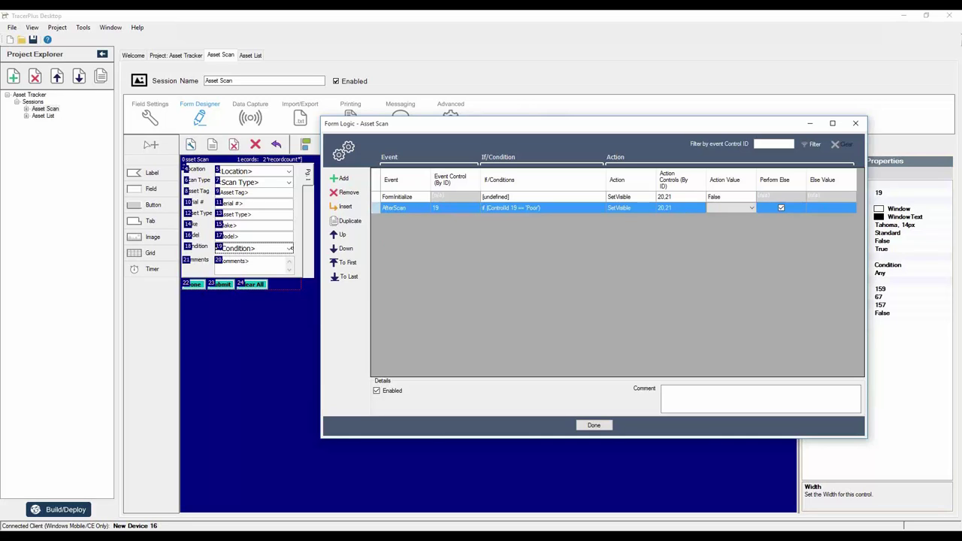
Give the AfterScan rule an action value of True and an else value of False
left_click(751, 207)
left_click(731, 218)
left_click(815, 208)
left_click(815, 208)
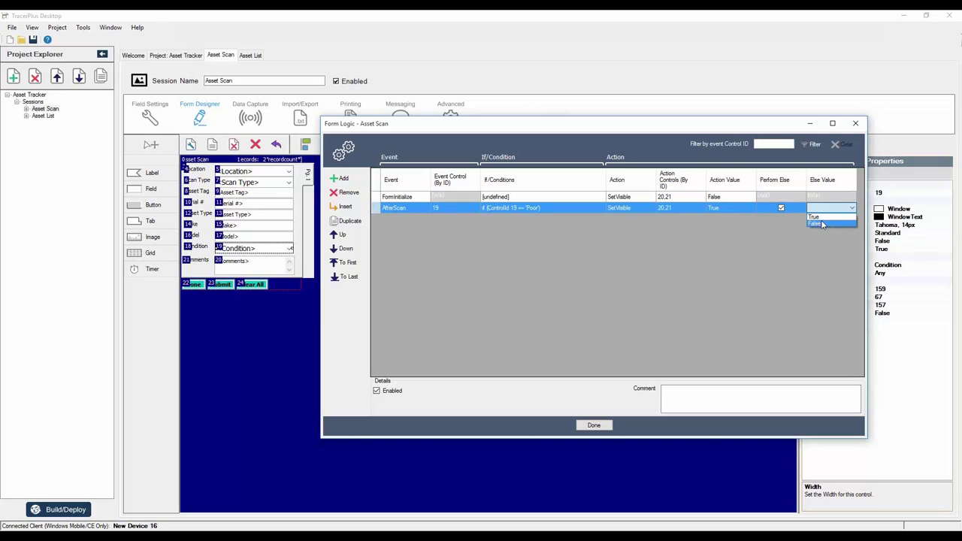
left_click(818, 223)
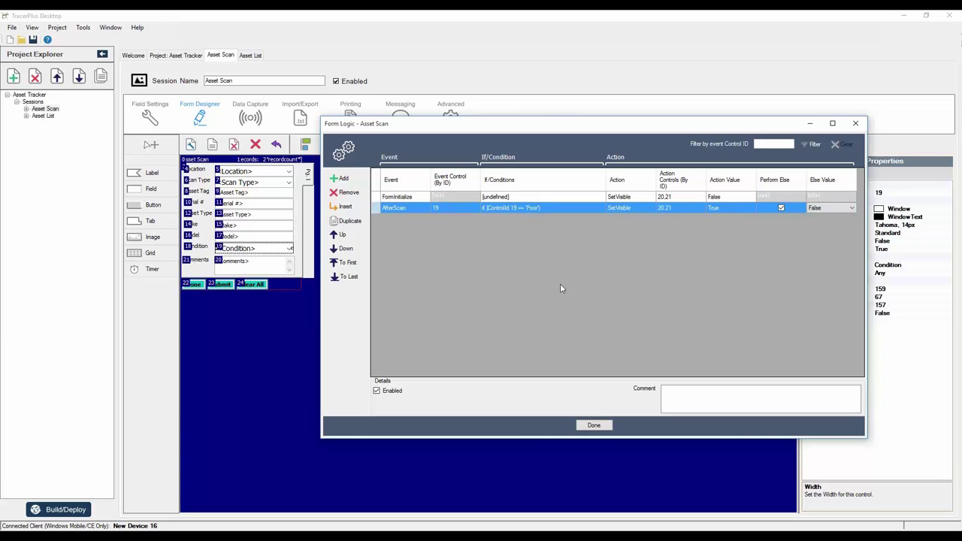
Review the Condition field's After Scan and General settings, and return to the Asset Scan form designer
left_click(153, 125)
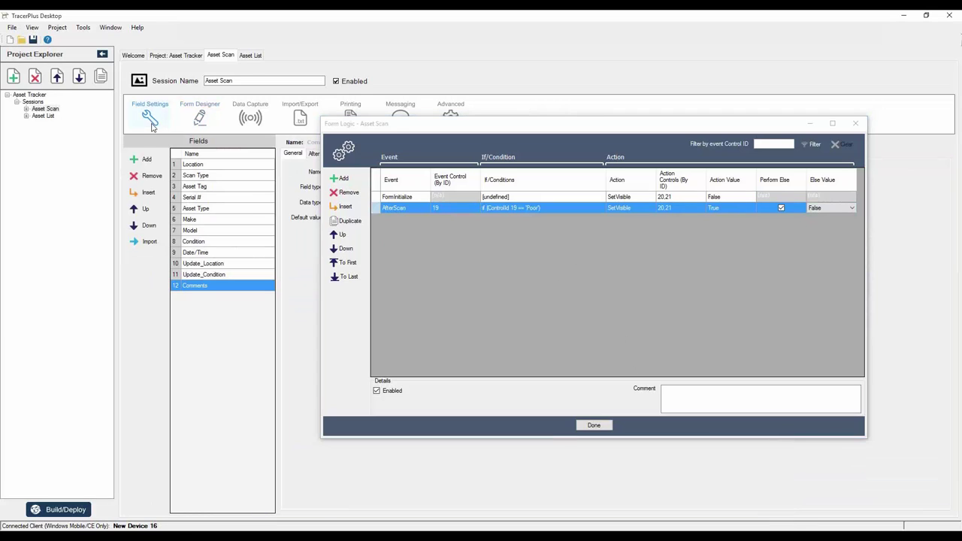
left_click(191, 242)
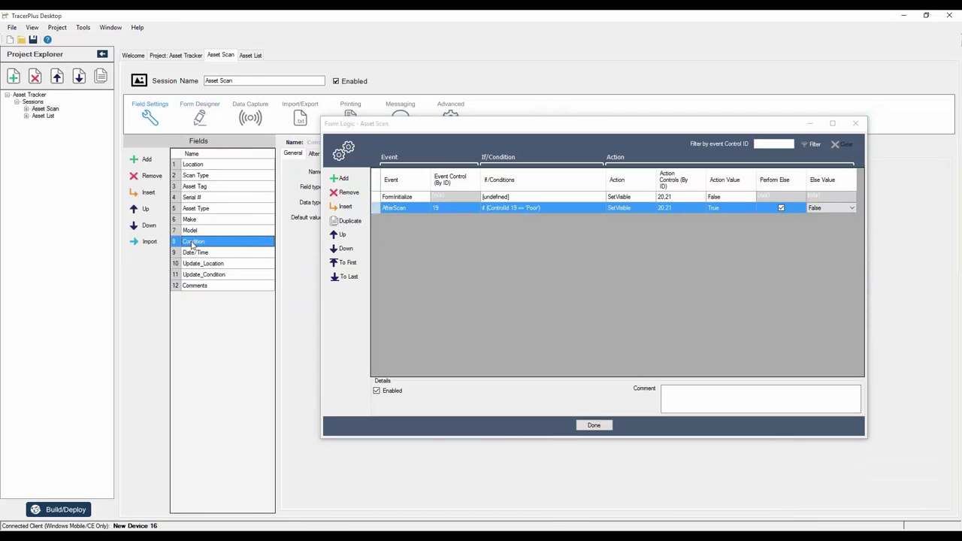
left_click_drag(400, 130, 529, 161)
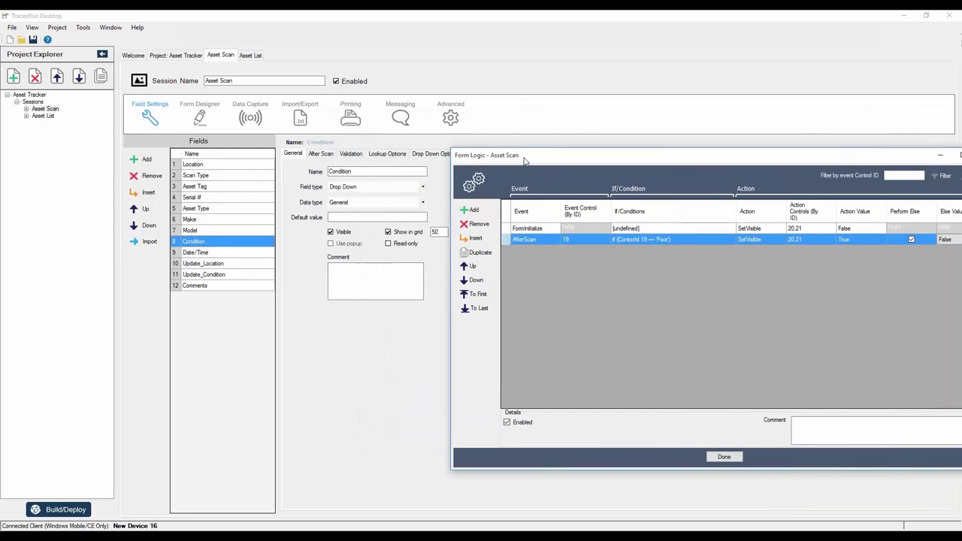
left_click(317, 156)
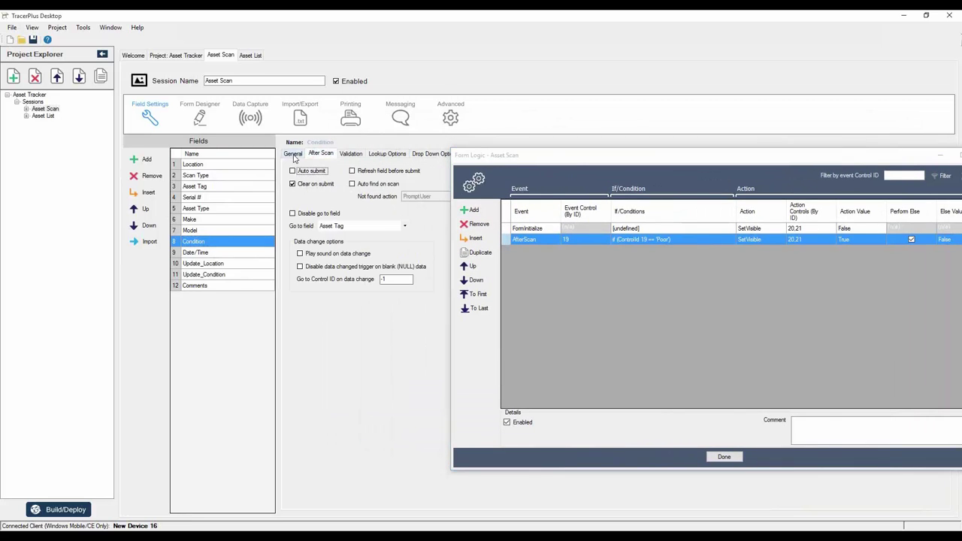
left_click(293, 154)
left_click(569, 161)
left_click_drag(569, 165, 415, 163)
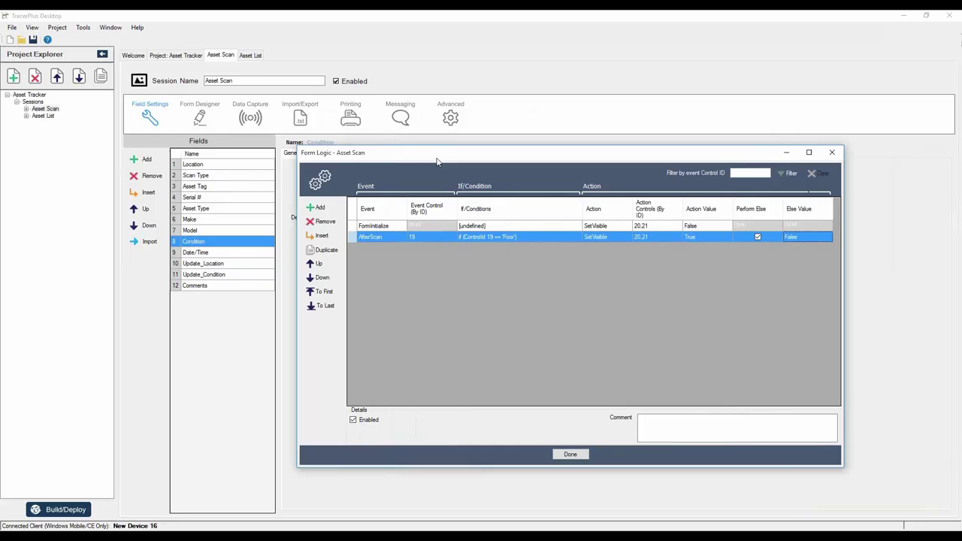
left_click(200, 118)
Build and deploy the project to the connected Windows Mobile client
left_click(53, 508)
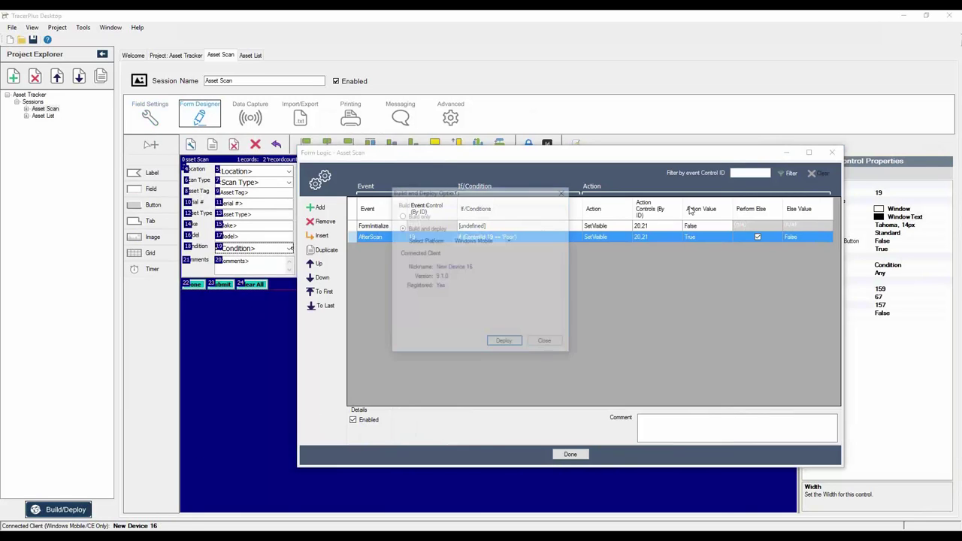
left_click(505, 342)
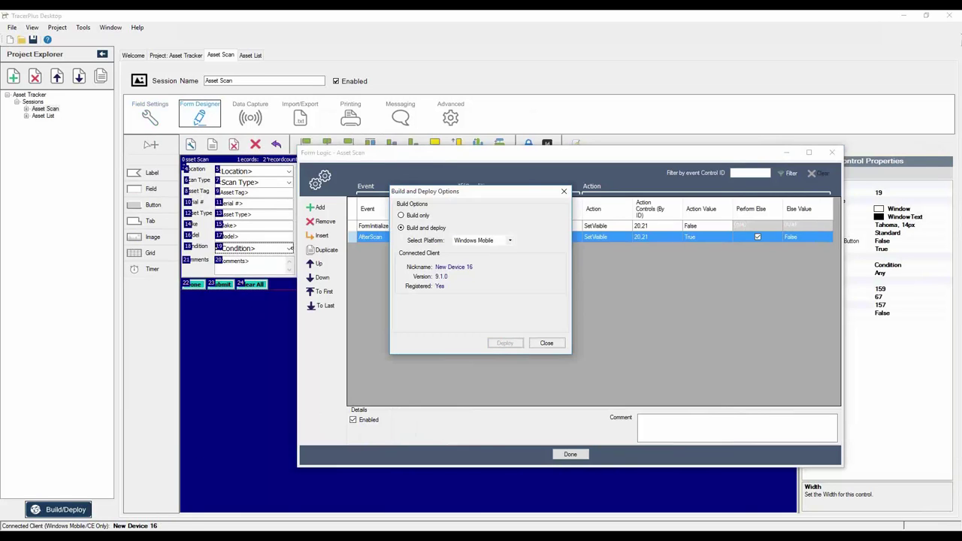
left_click(542, 344)
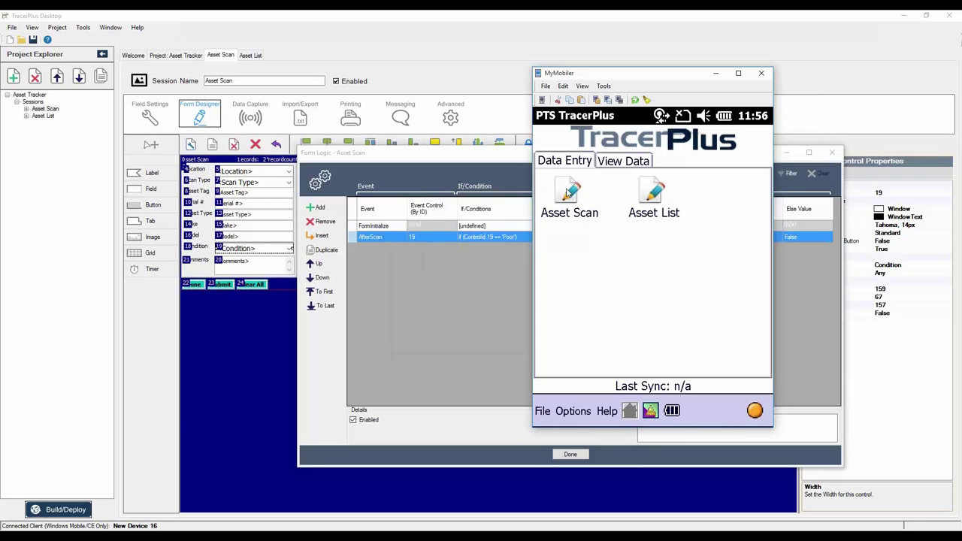
Switch to the mobile client in MyMobiler, open the Asset Scan session and choose EOL as the Condition
left_click(568, 192)
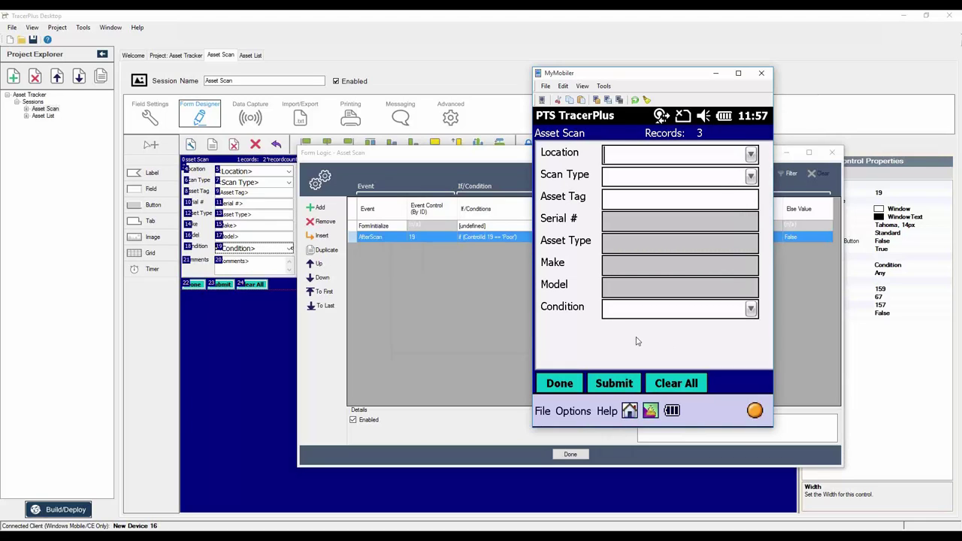
left_click(751, 313)
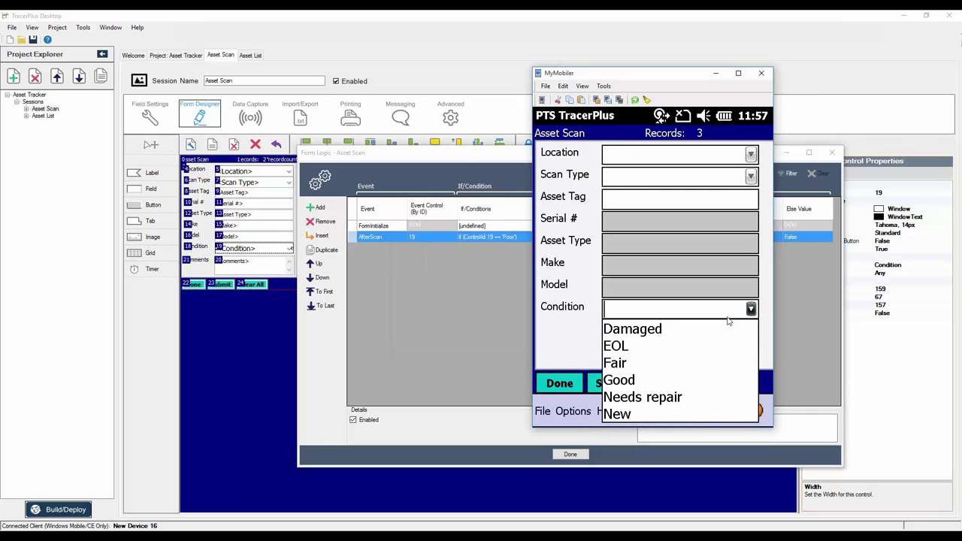
left_click(623, 347)
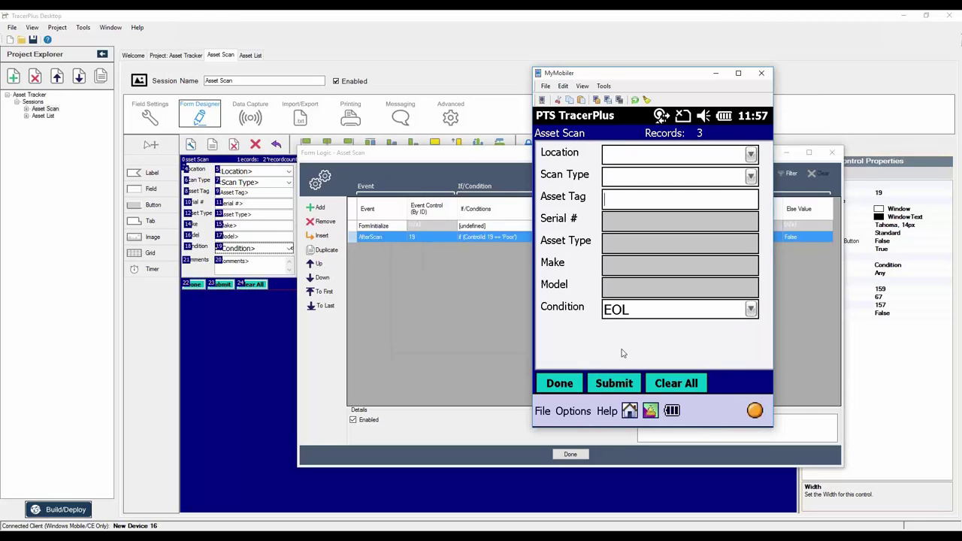
Test the Comments field's visibility on the device by setting the Condition to Poor and changing it to Fair
left_click(750, 311)
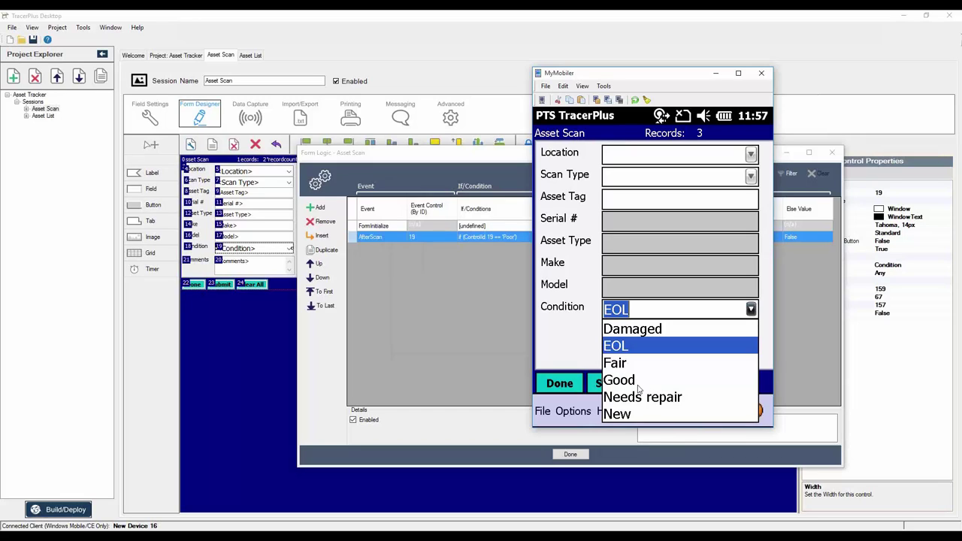
left_click(659, 313)
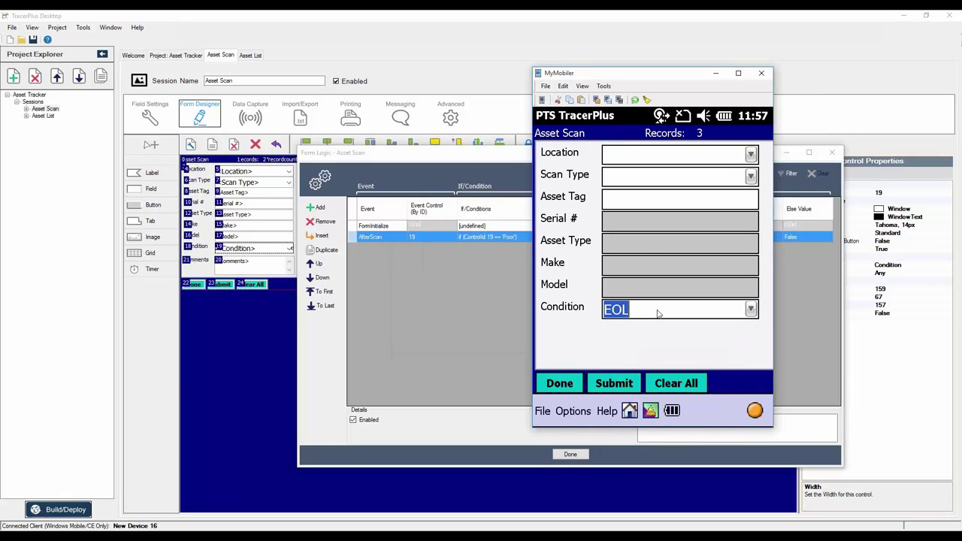
type("Poor")
key("Return")
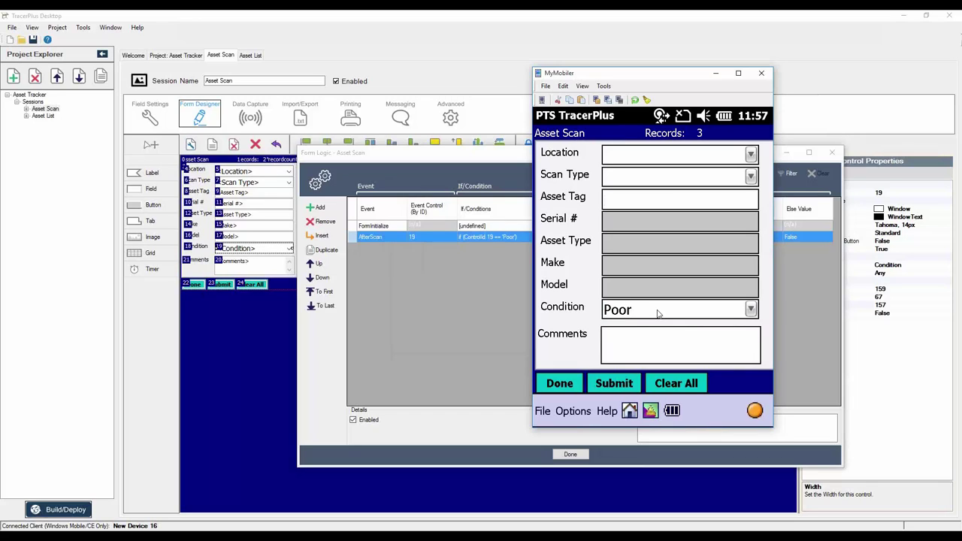
left_click(751, 310)
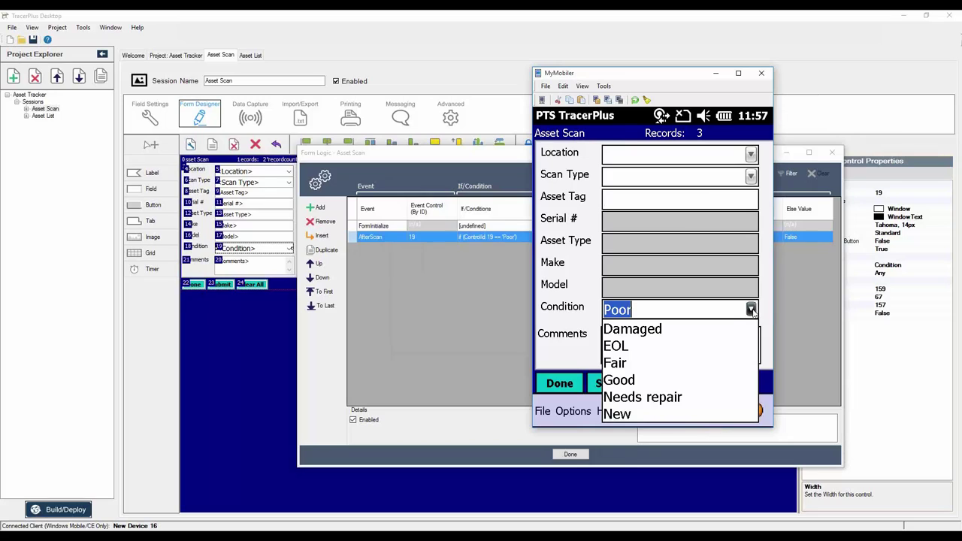
left_click(615, 363)
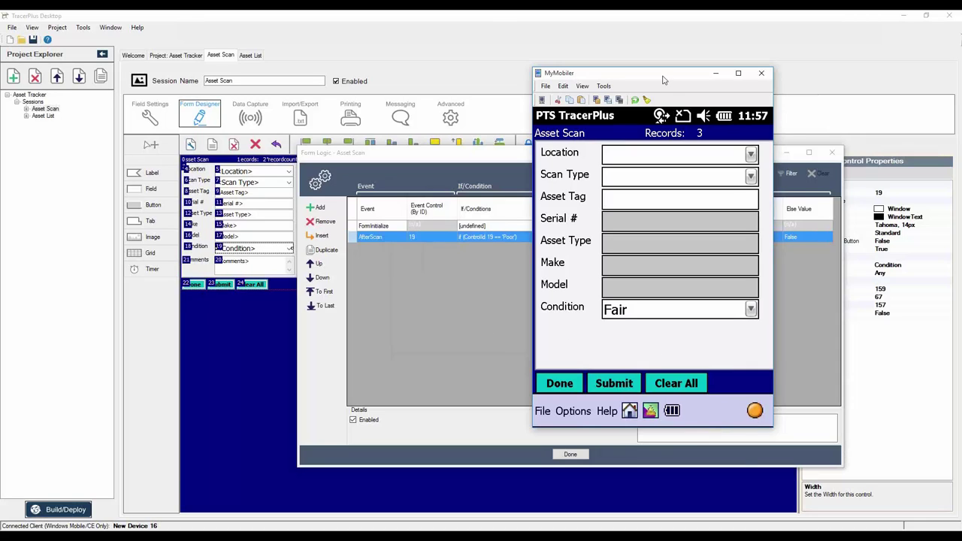
left_click_drag(661, 76, 960, 124)
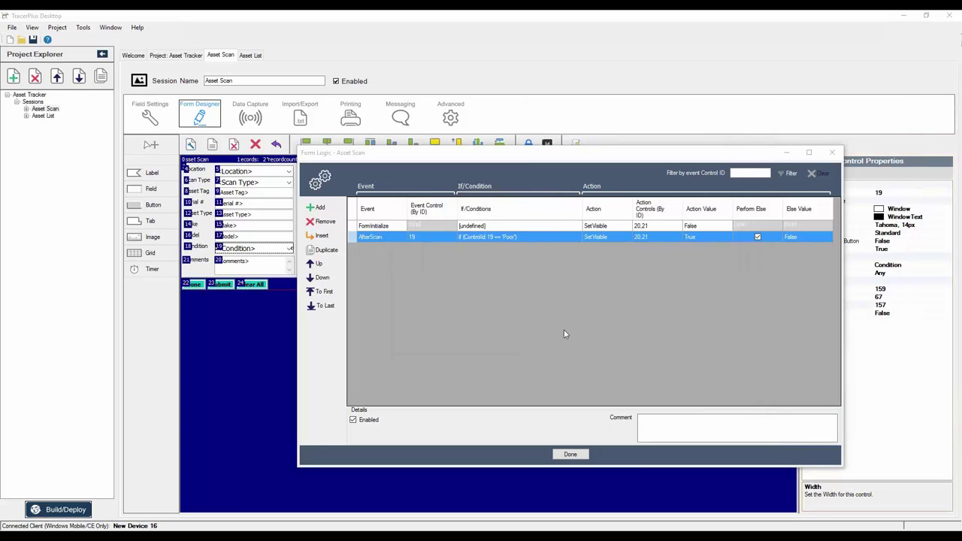
Examine the events and actions available for the AfterScan rule, and close the Asset Scan form logic
left_click(397, 238)
left_click(398, 238)
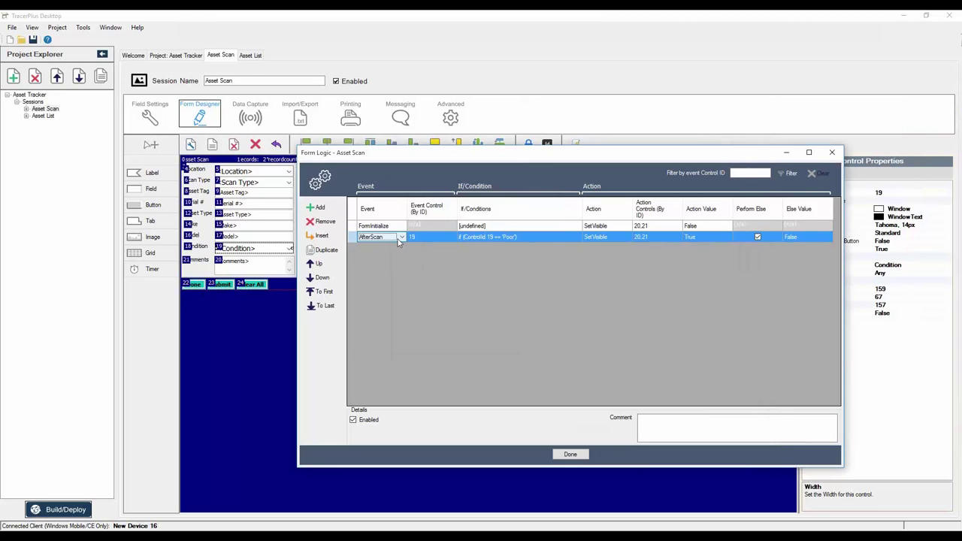
left_click(398, 239)
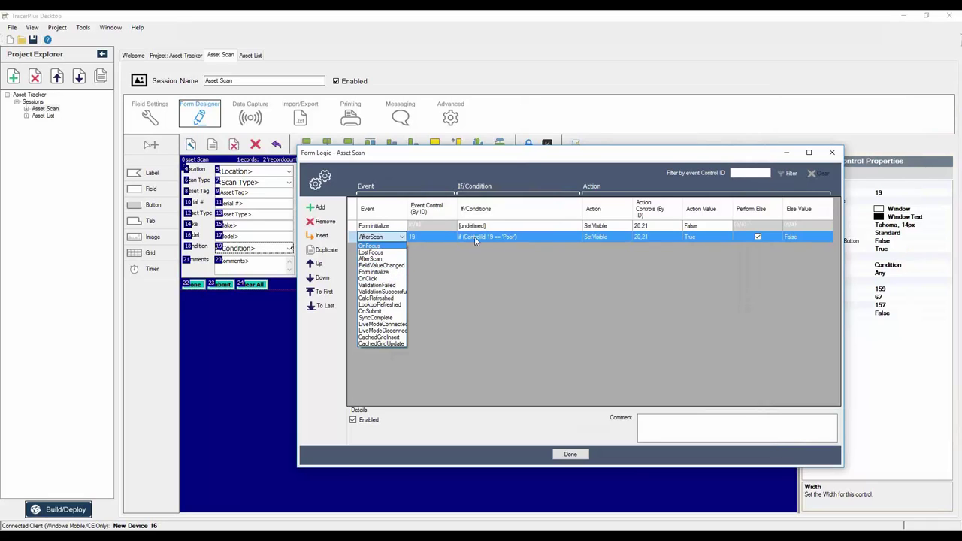
left_click(460, 261)
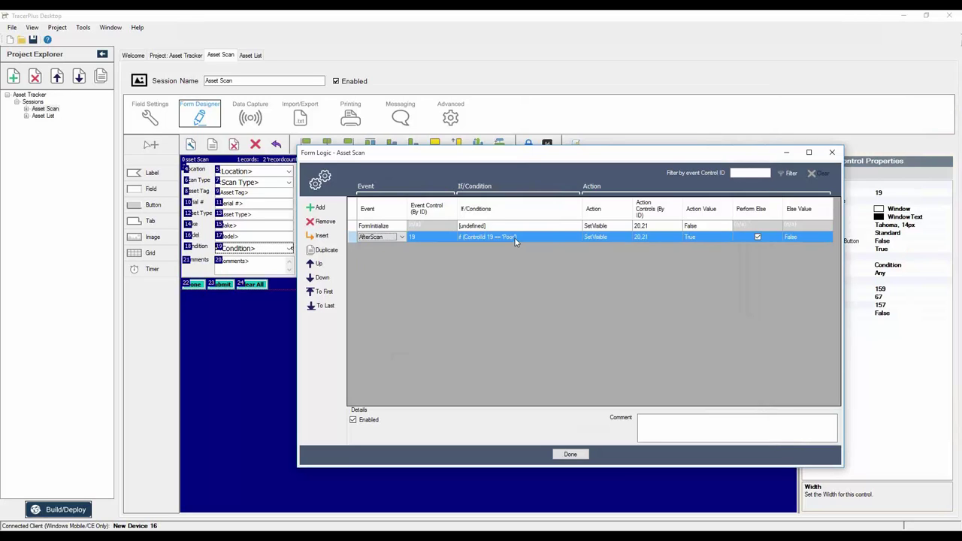
left_click(611, 238)
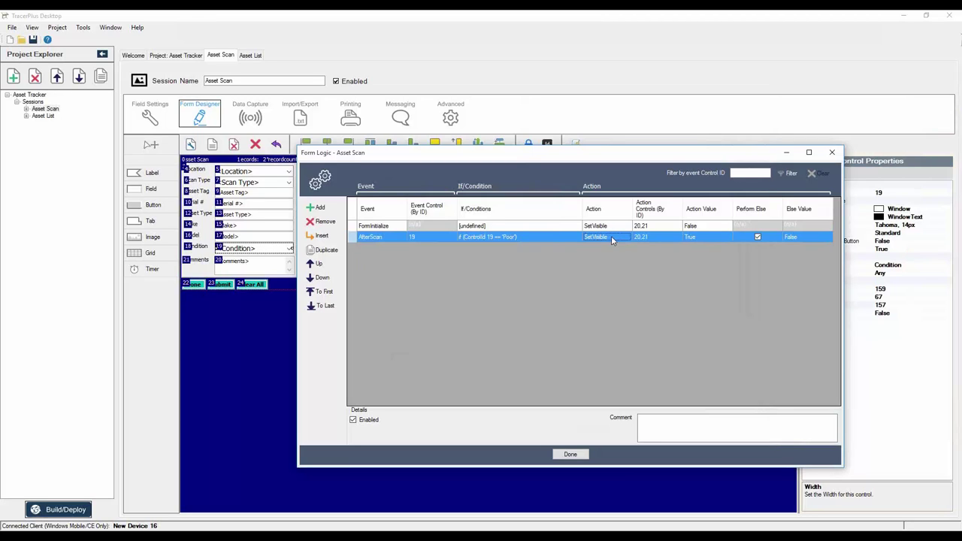
left_click(618, 239)
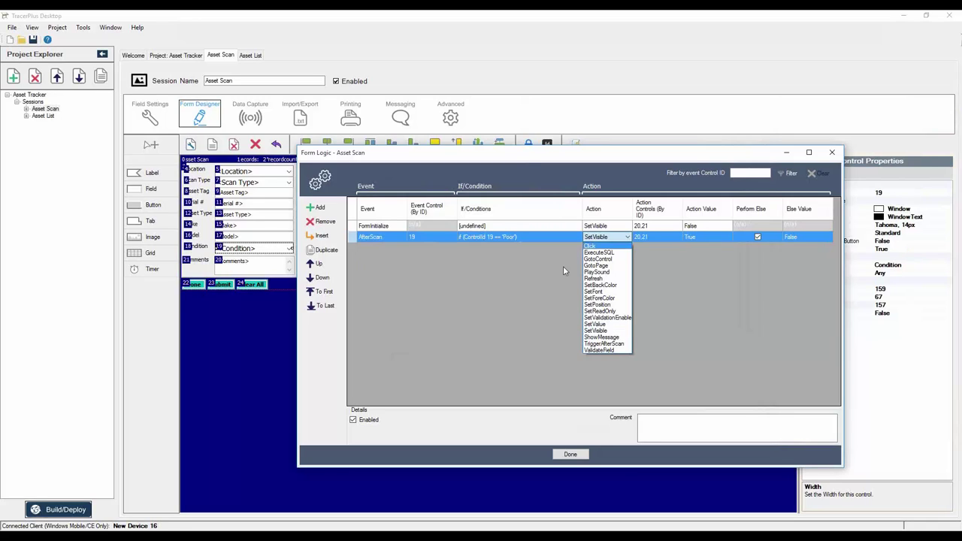
left_click(546, 282)
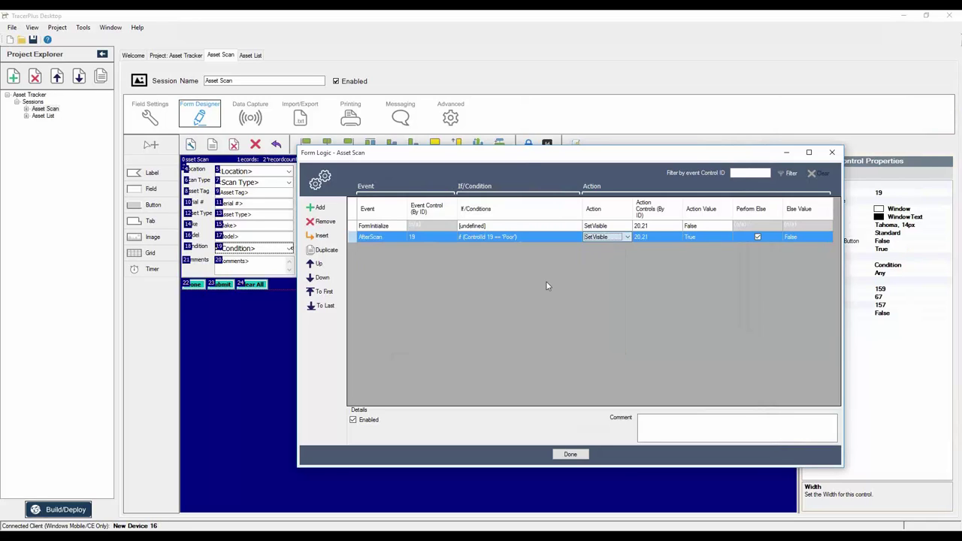
left_click(570, 455)
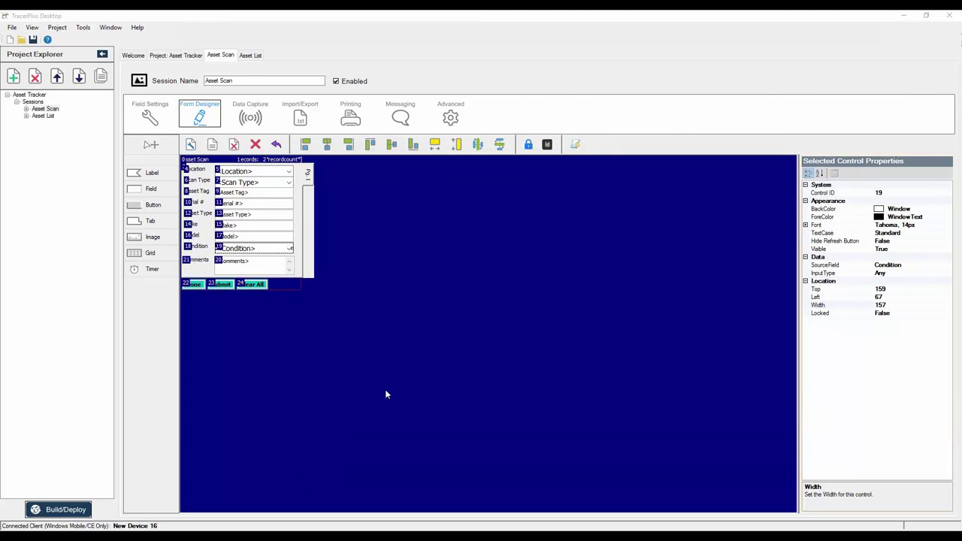
left_click(374, 372)
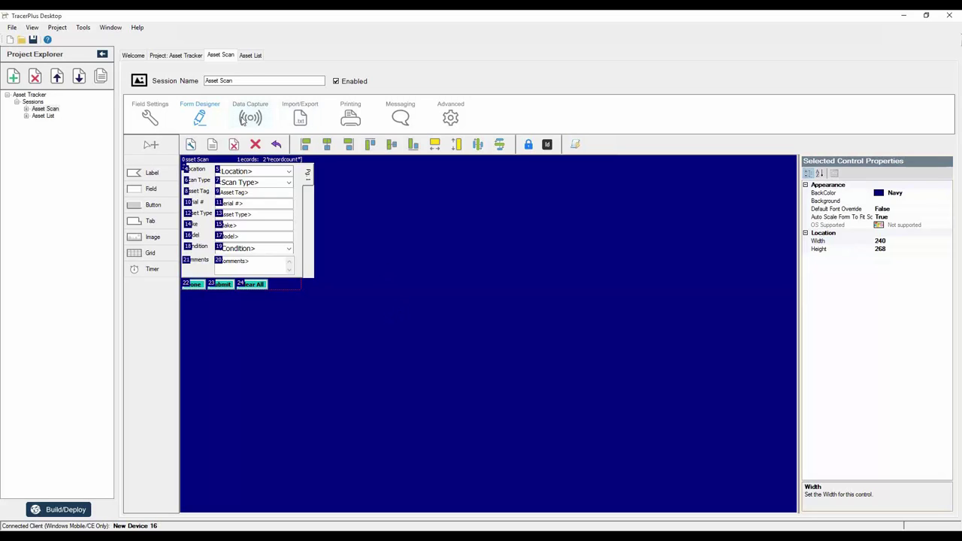
Enable the RFID scanner in the Asset Scan session's data capture settings, with Hexadecimal as the EPC tag format
left_click(241, 121)
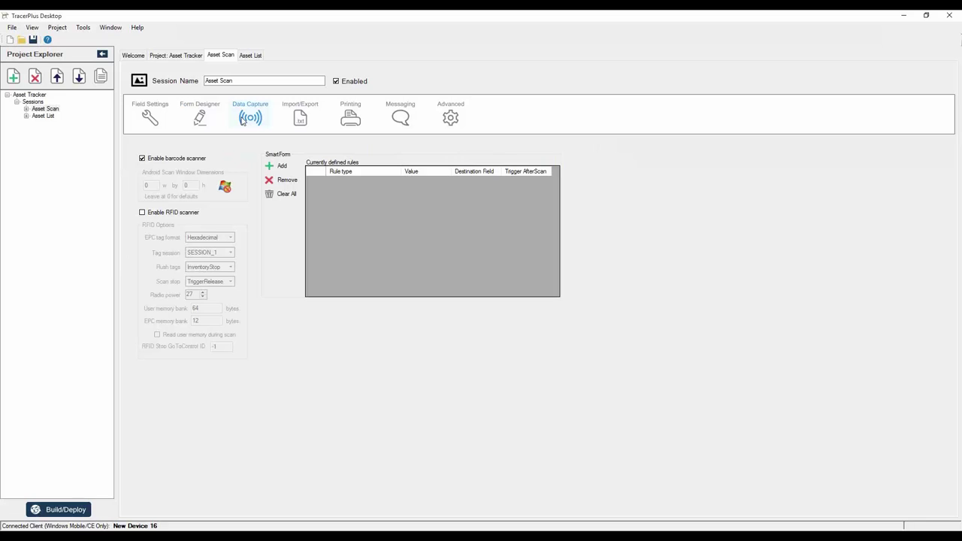
left_click(143, 213)
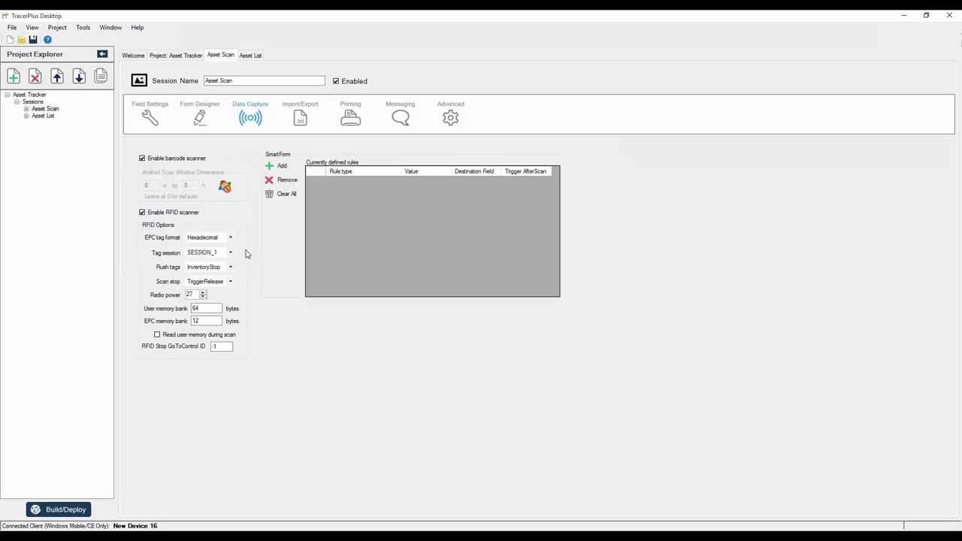
left_click(218, 238)
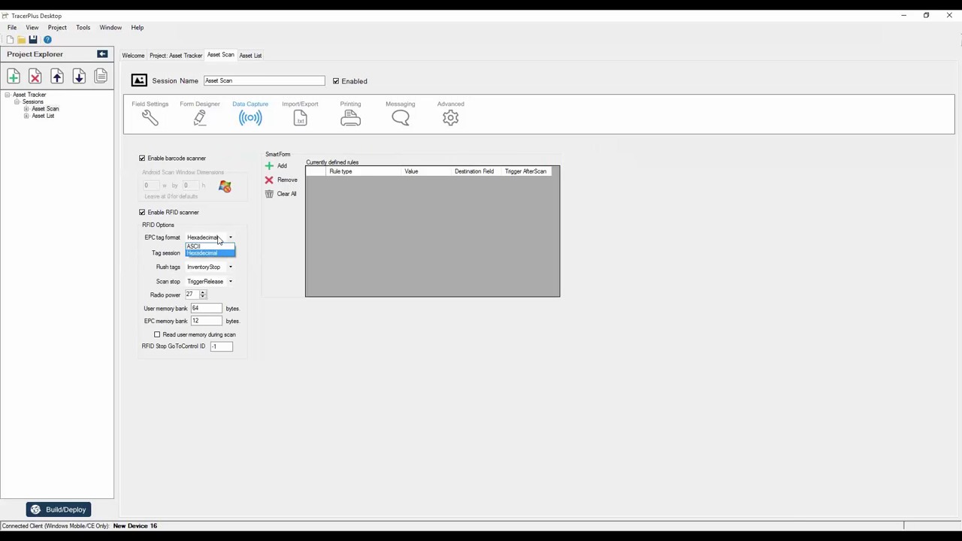
left_click(217, 252)
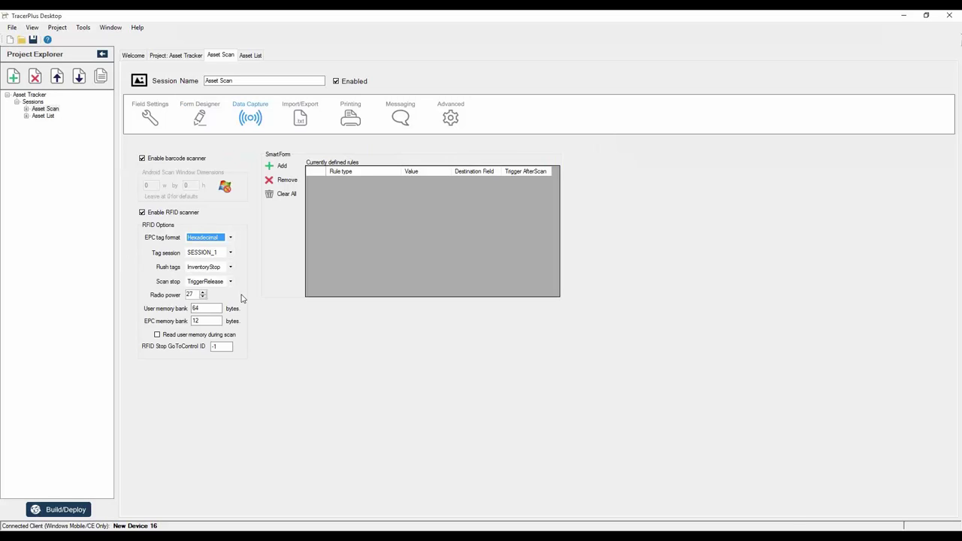
Add a SmartForm rule of type Barcode Scan Complete for any value, with Asset Tag as destination field and AfterScan triggering enabled
left_click(377, 212)
left_click(281, 167)
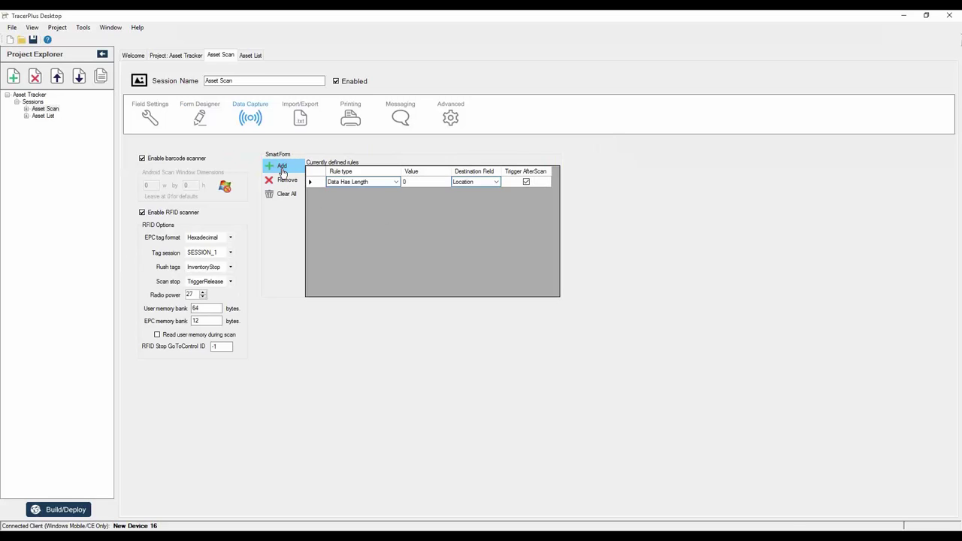
left_click(395, 183)
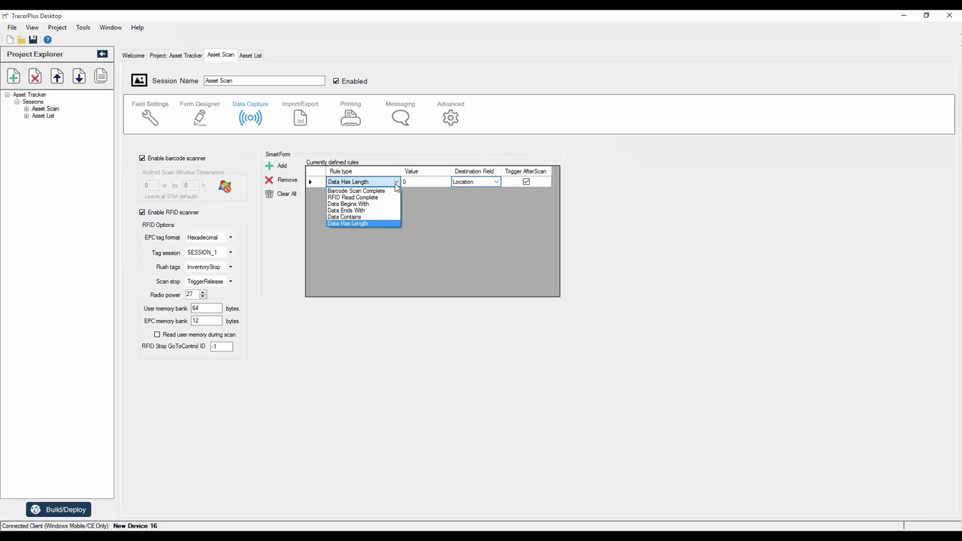
left_click(369, 192)
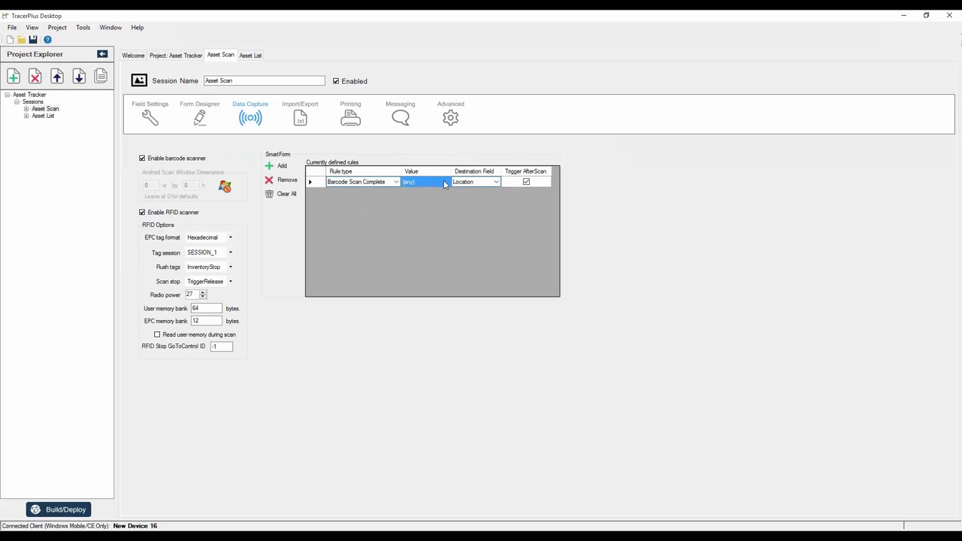
left_click(495, 182)
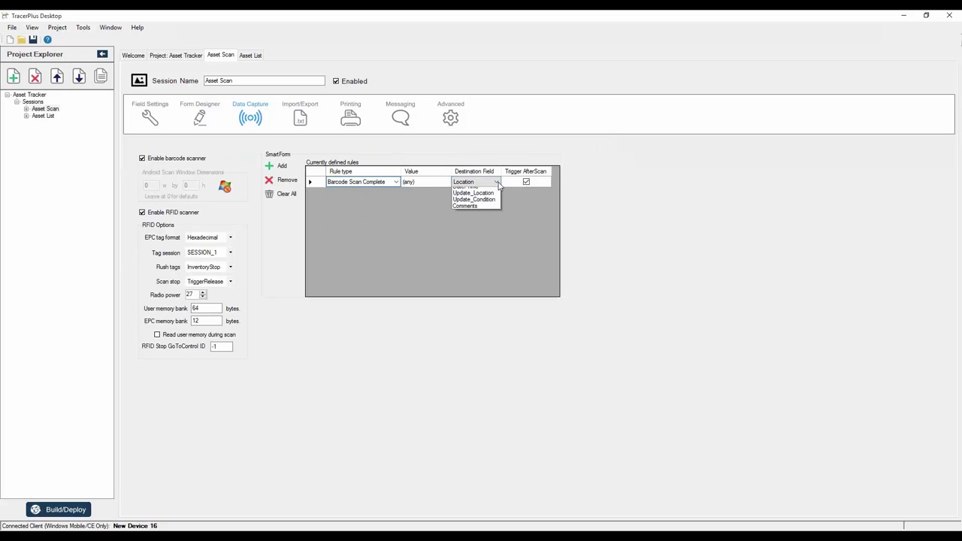
left_click(473, 206)
left_click(526, 184)
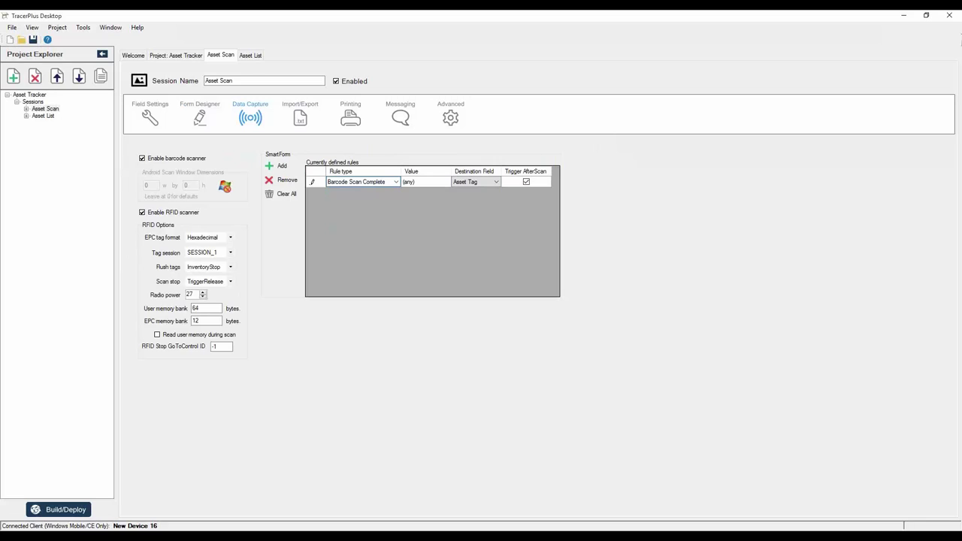
left_click(395, 182)
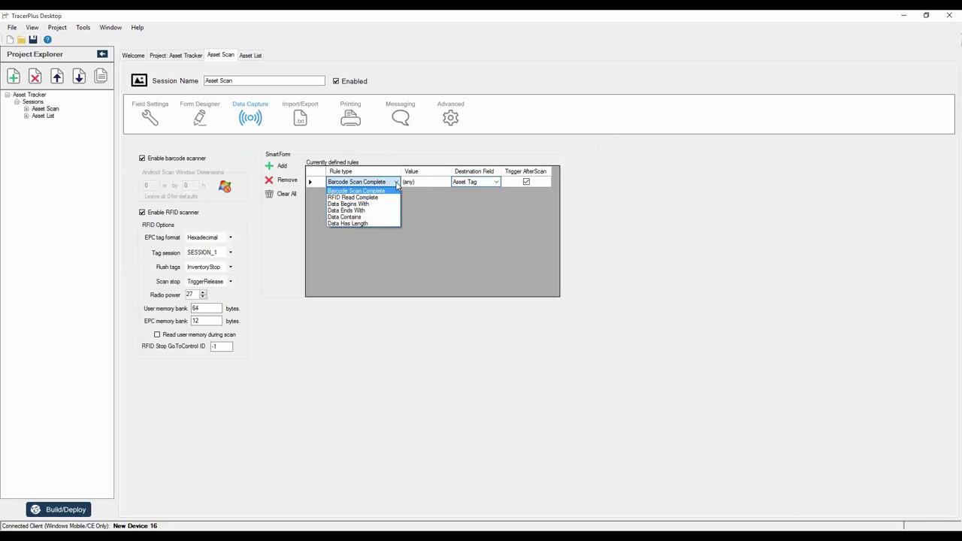
left_click(480, 223)
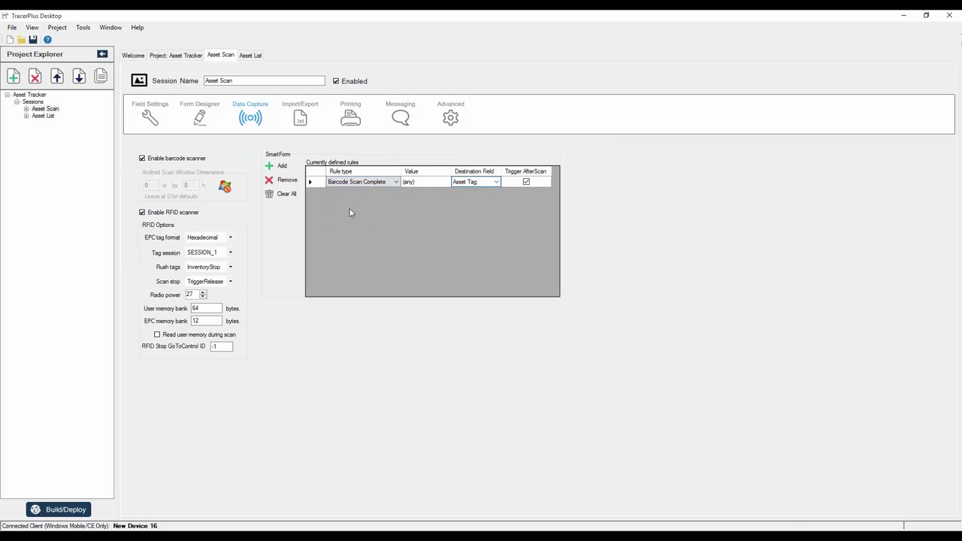
left_click(308, 183)
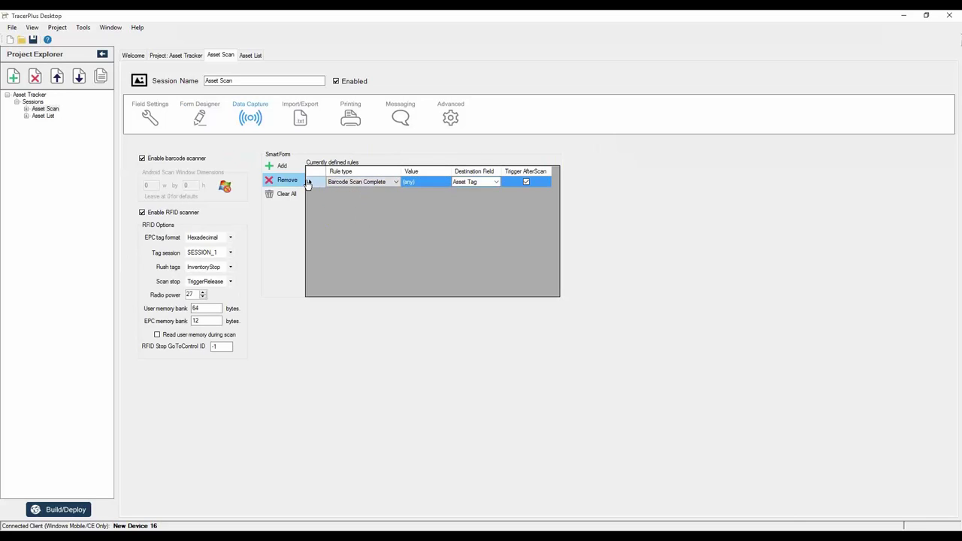
Review the Asset Scan session's import/export, printing, messaging and advanced options, and return to its field settings
left_click(300, 118)
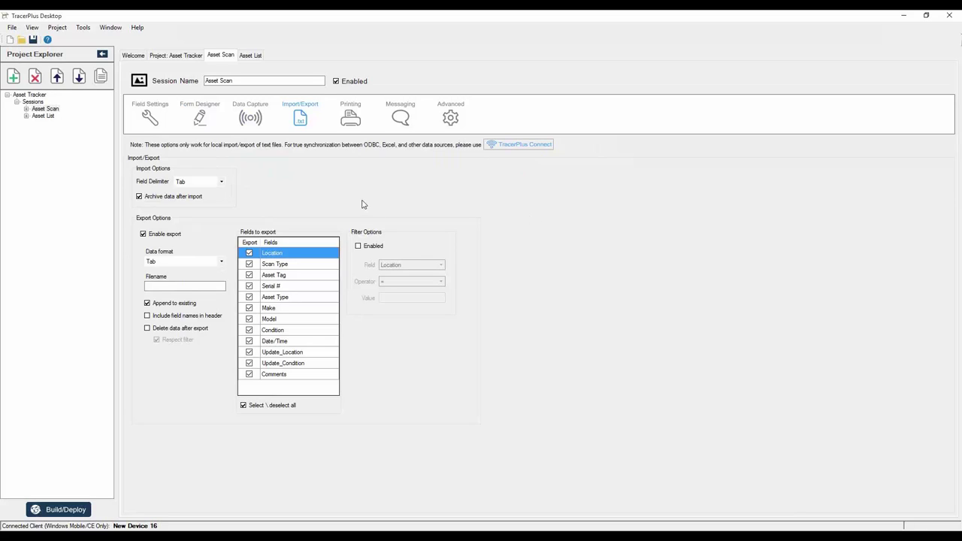
left_click(348, 114)
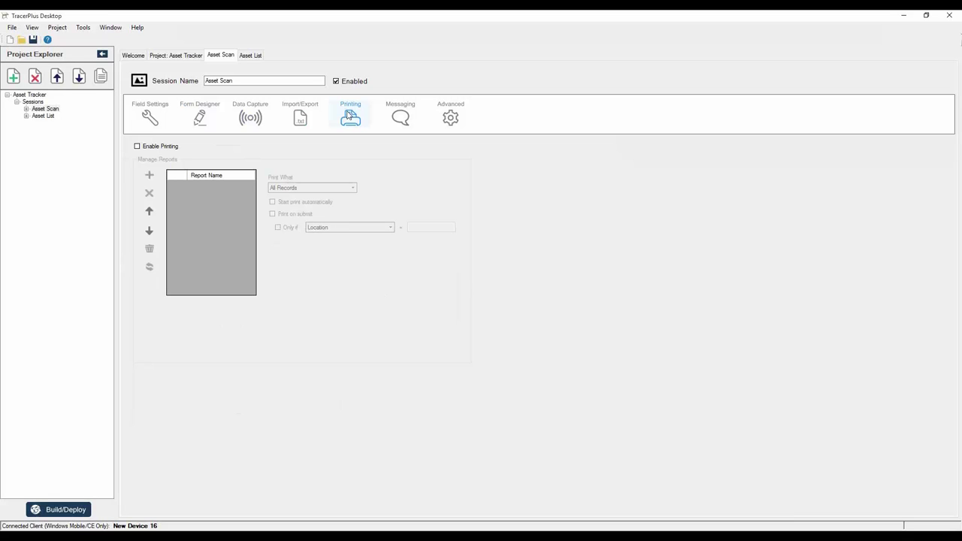
left_click(399, 118)
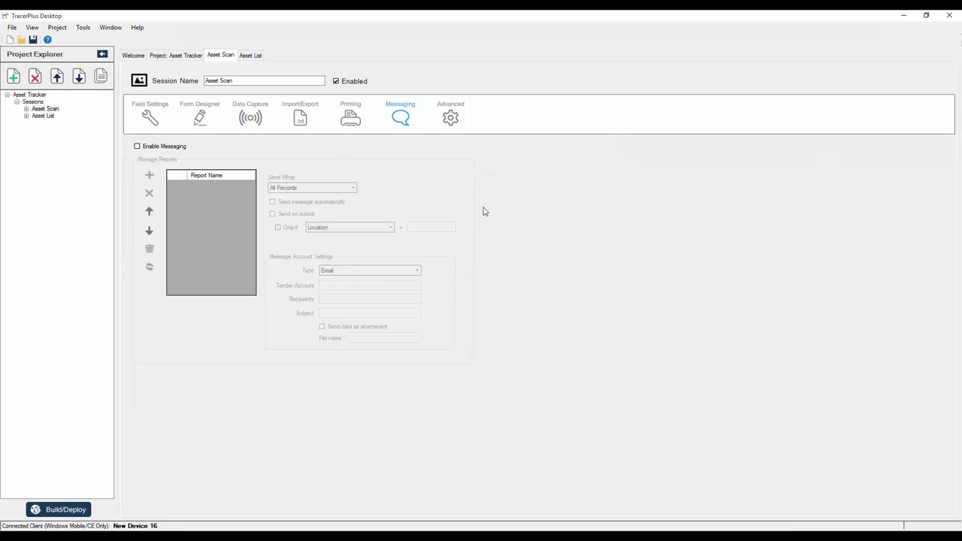
left_click(450, 119)
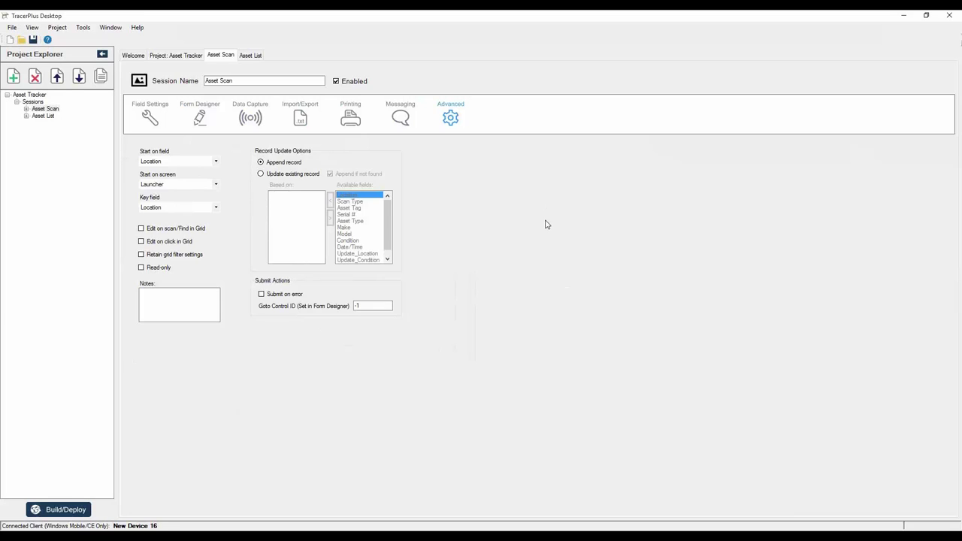
left_click(150, 118)
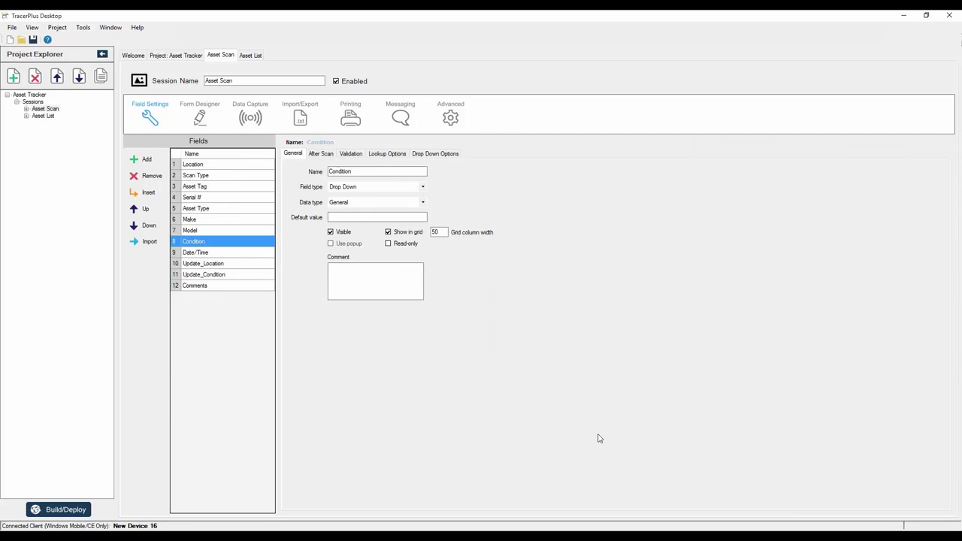
Switch to TracerPlus Connect and start a new, empty profiles configuration
key("alt+Tab")
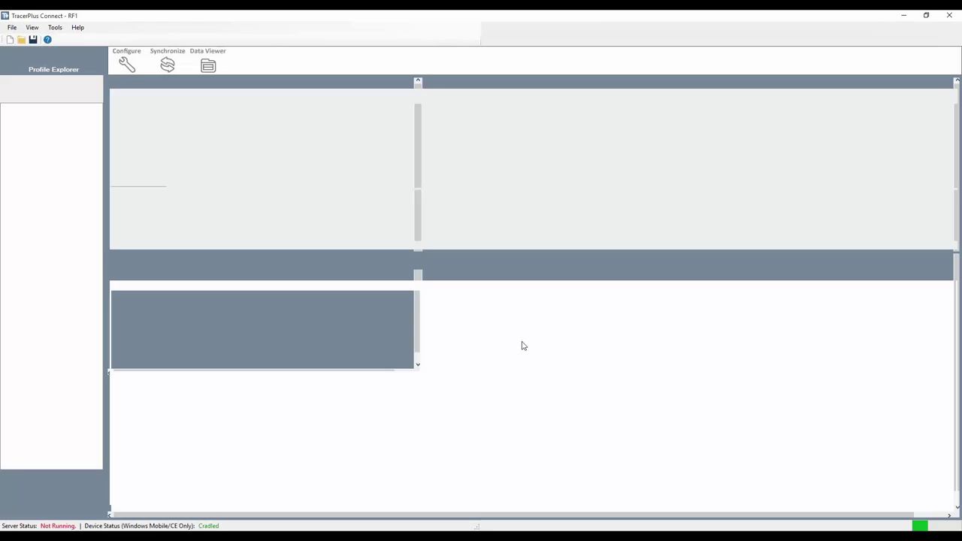
left_click(126, 64)
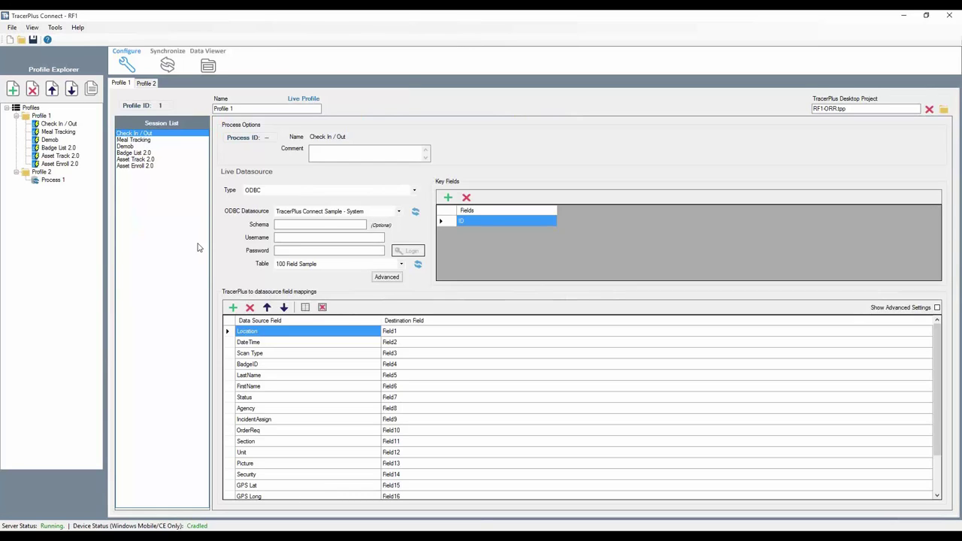
left_click(10, 39)
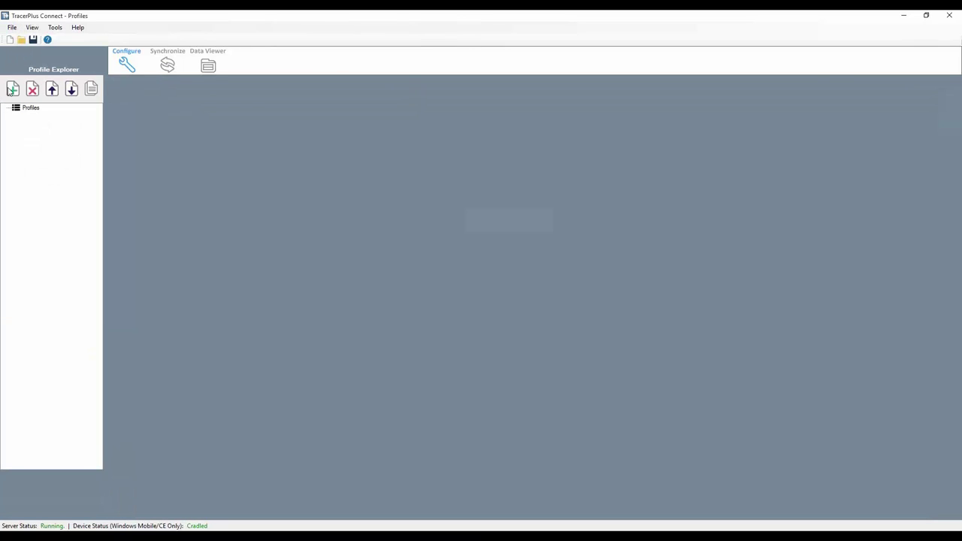
Create a Sync Profile linked to the Asset Tracker.tpp project from the Asset Tracker project folder
left_click(11, 89)
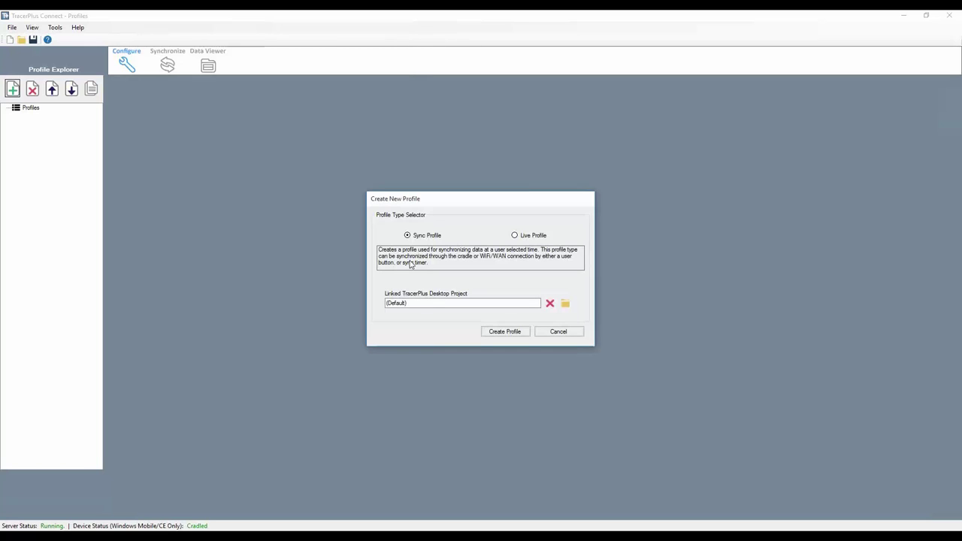
left_click(566, 305)
double_click(480, 277)
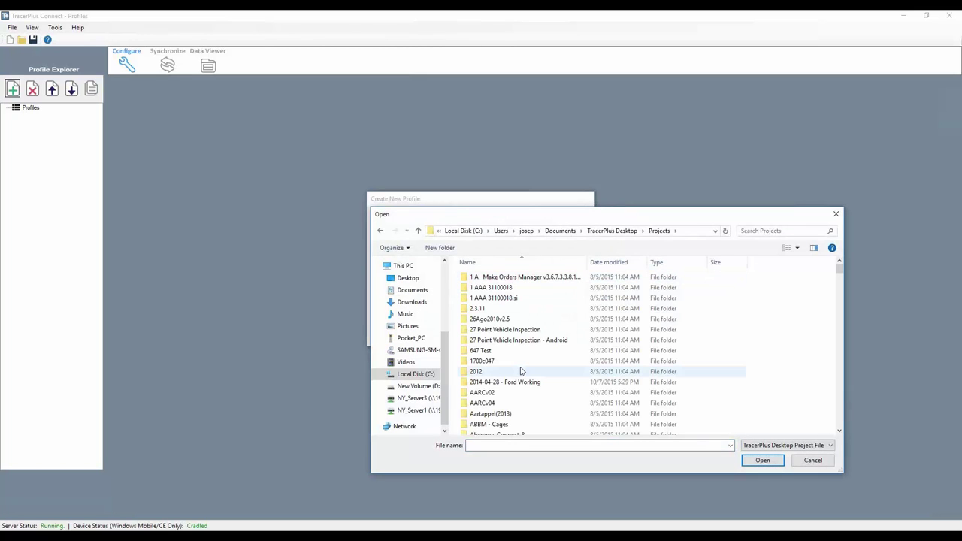
scroll(516, 368, "down", 8)
scroll(520, 368, "down", 7)
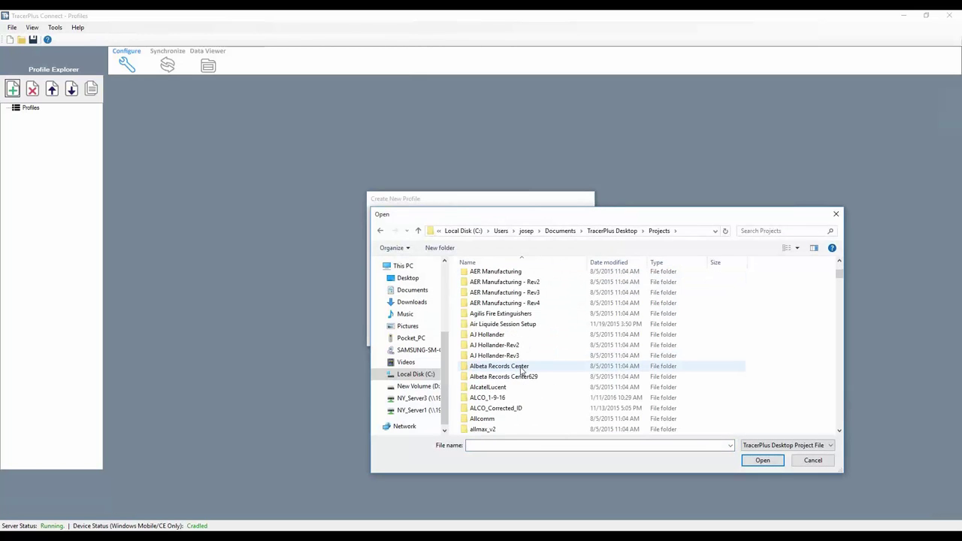
scroll(521, 369, "down", 7)
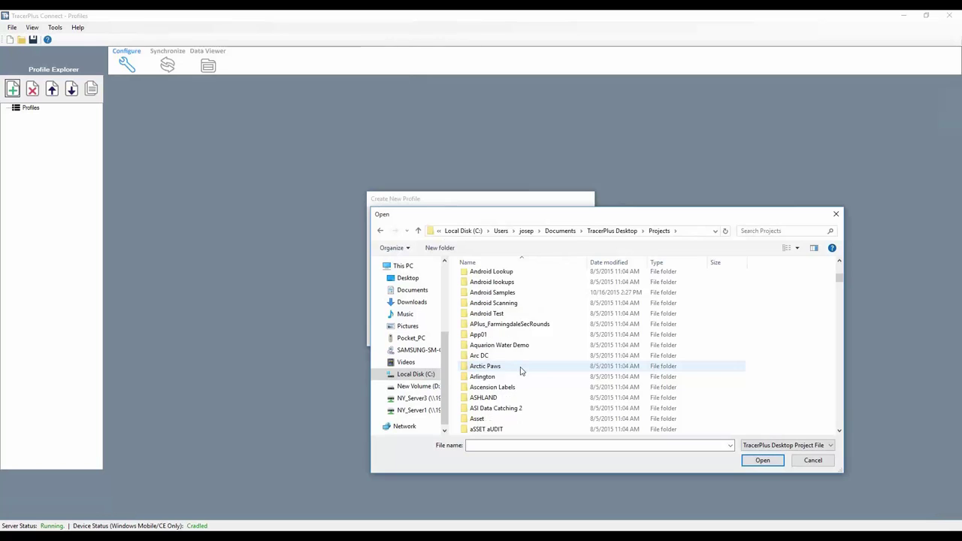
double_click(494, 356)
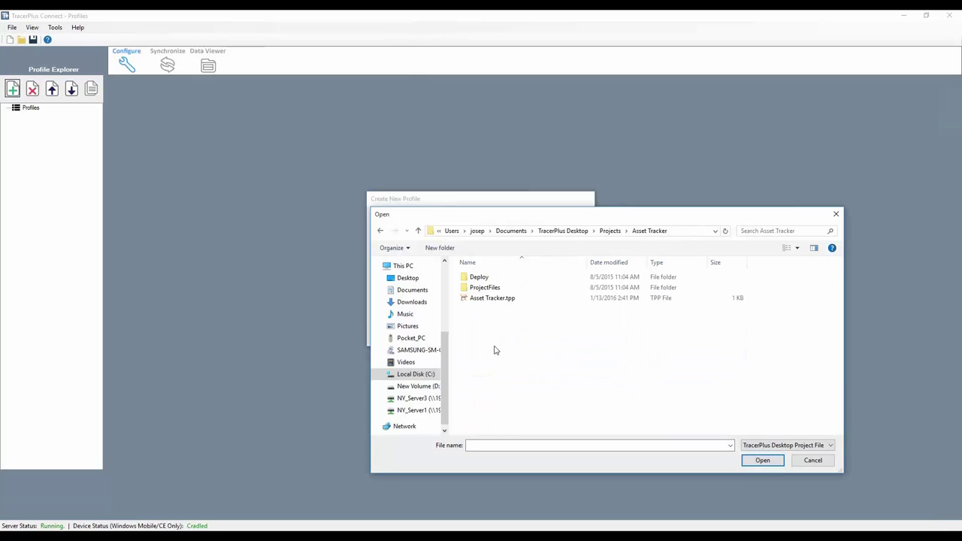
double_click(492, 304)
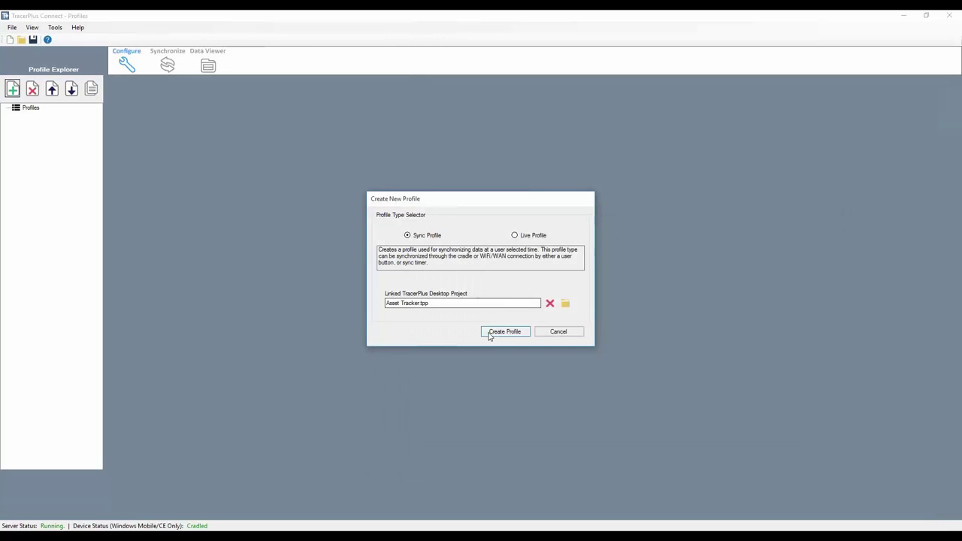
left_click(492, 333)
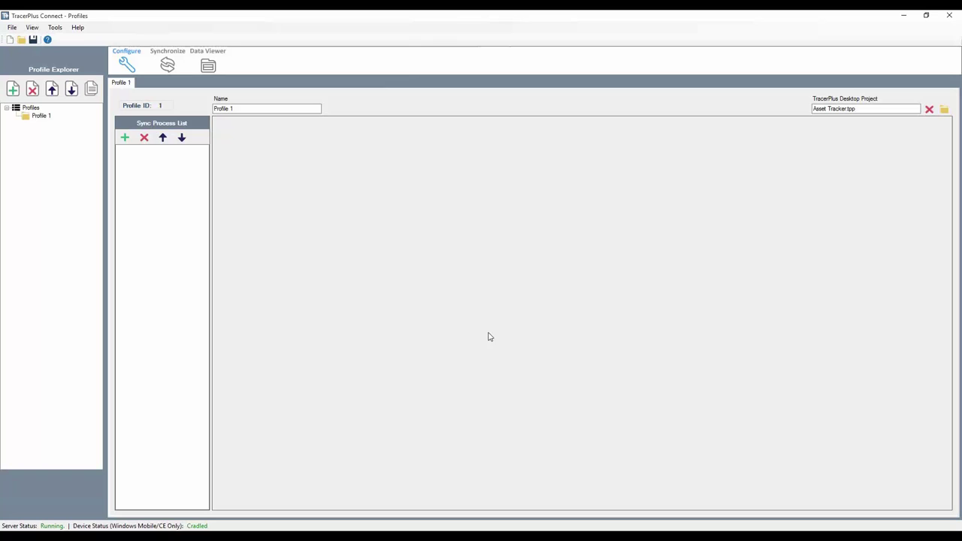
Rename the new profile as Sync to device
left_click(263, 112)
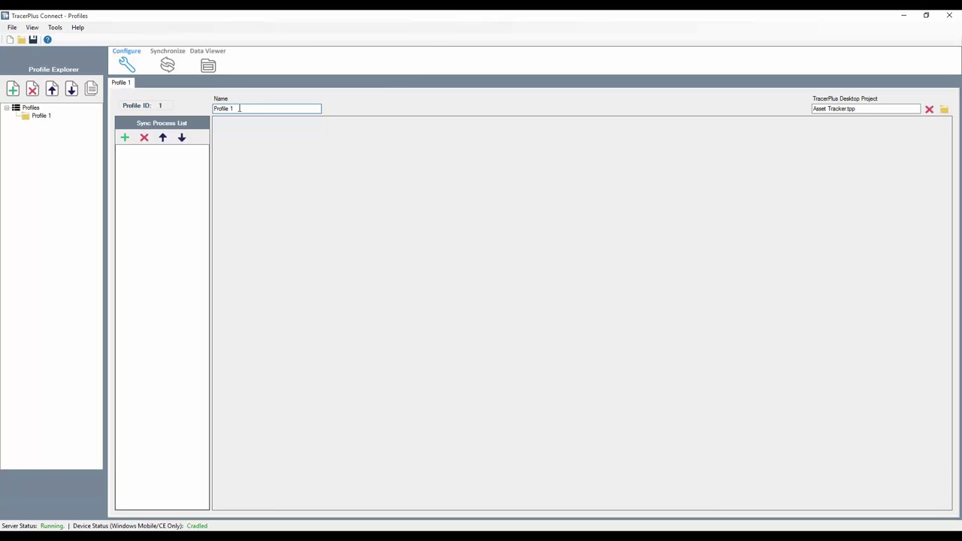
left_click_drag(238, 109, 203, 110)
type("Sync to device")
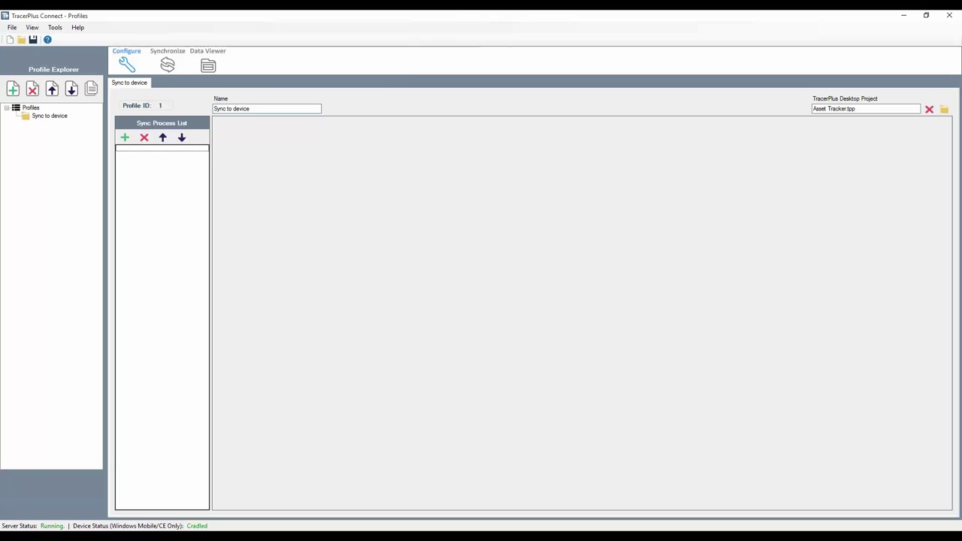
Add a sync process to the profile and name it Sync Asset List
left_click(125, 138)
left_click(355, 137)
key("ctrl+a")
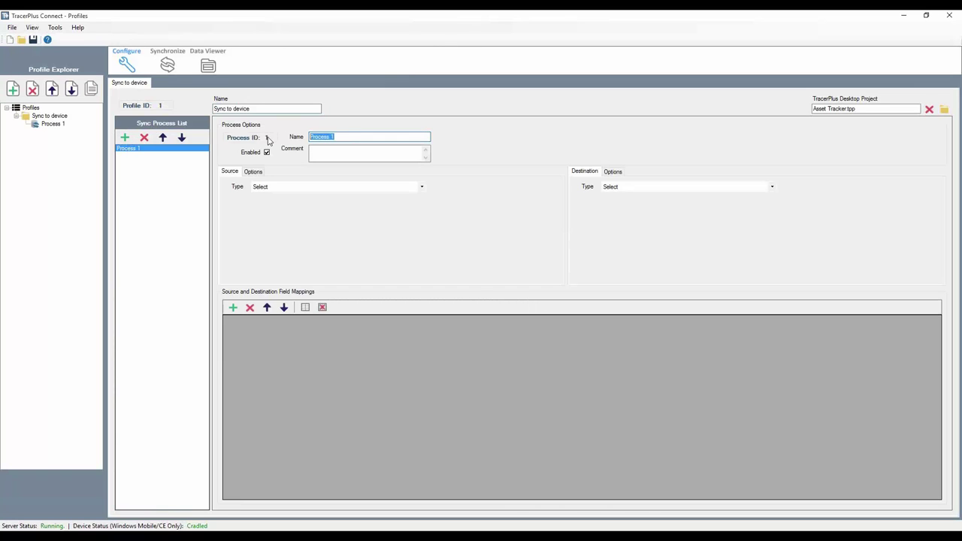
type("Sync Asset List")
Set the process source to ODBC, using the TracerPlus Connect Sample - System datasource and the Asset List table
left_click(273, 187)
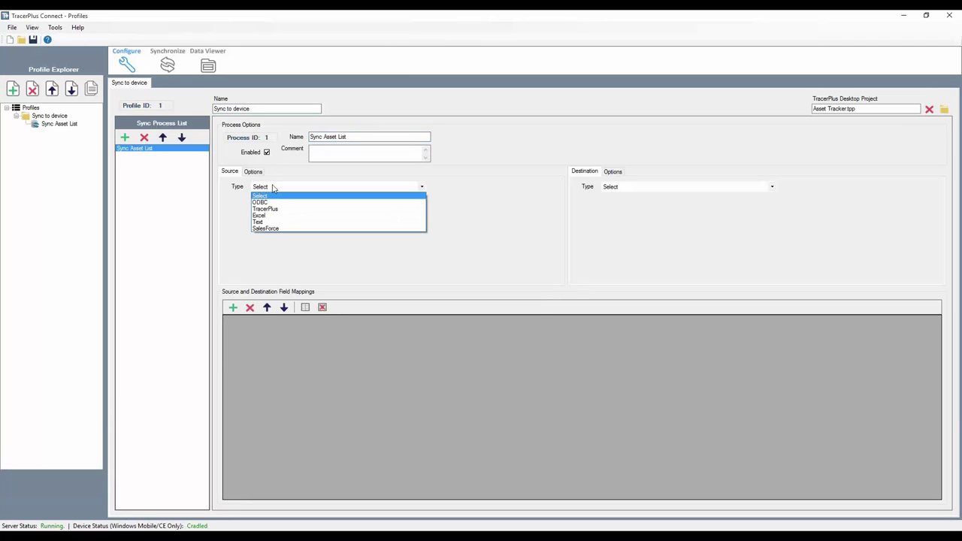
left_click(264, 203)
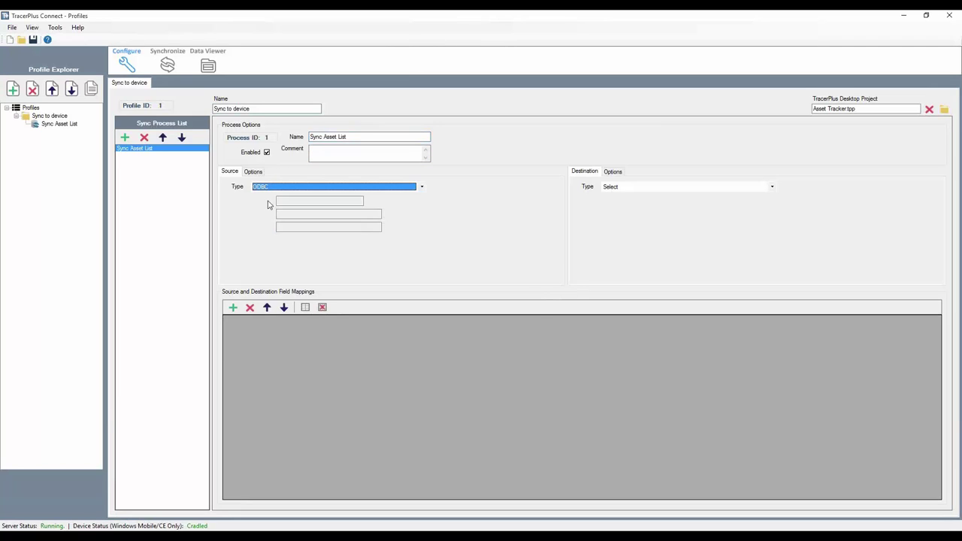
left_click(304, 208)
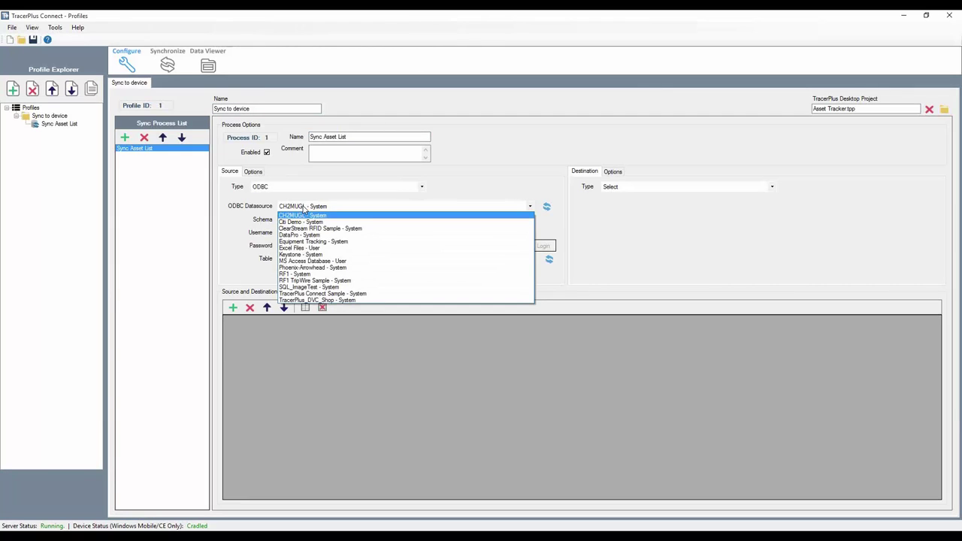
left_click(311, 294)
left_click(316, 260)
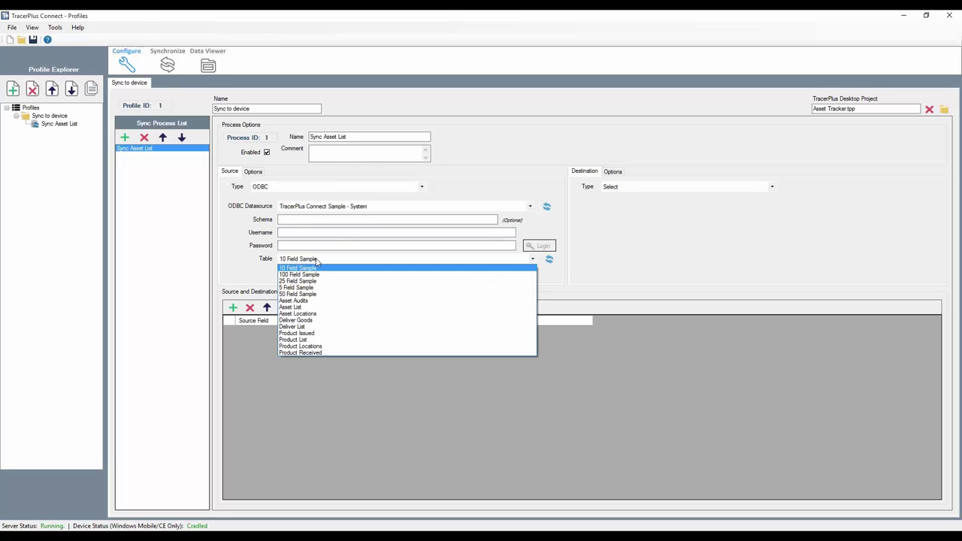
left_click(290, 306)
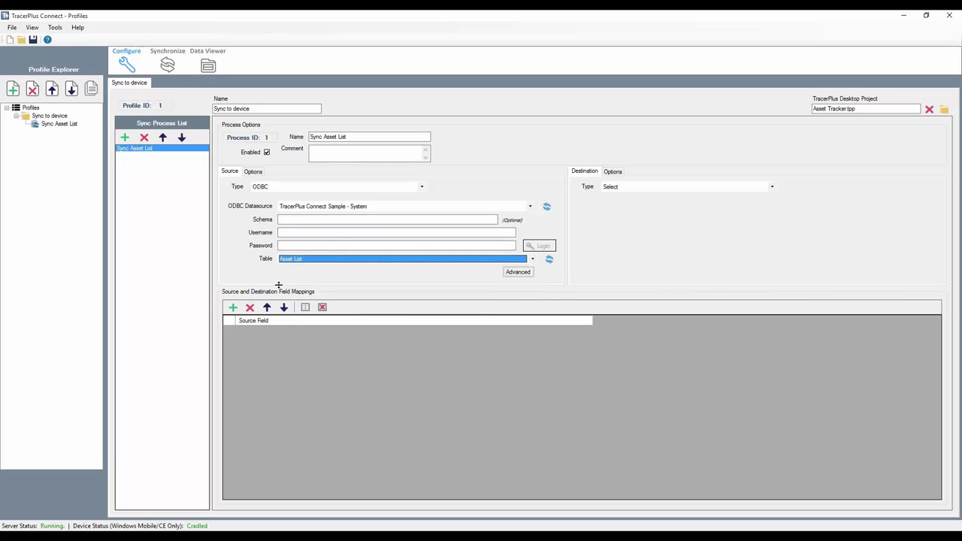
Set the process destination to TracerPlus with the Asset List session, and map the source's Asset ID field to Asset Tag
left_click(642, 189)
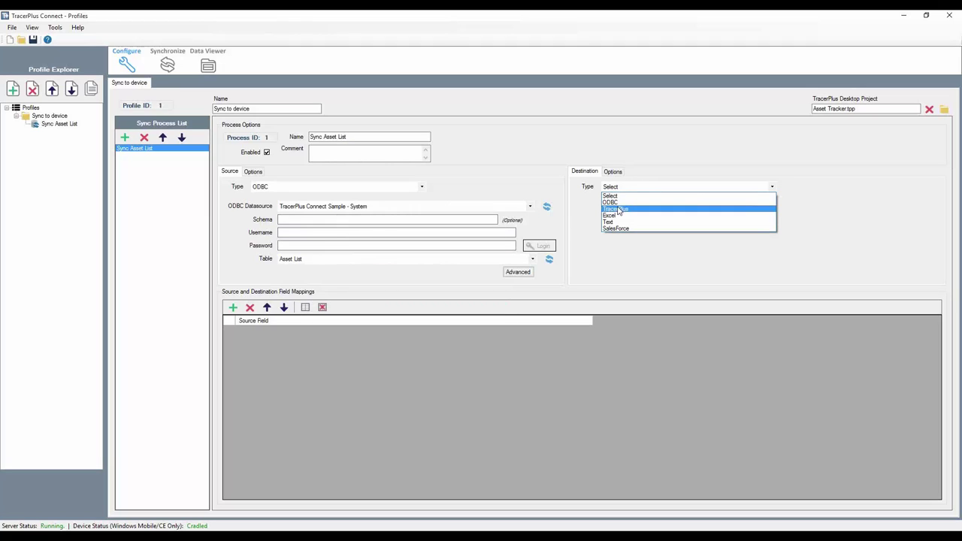
left_click(617, 209)
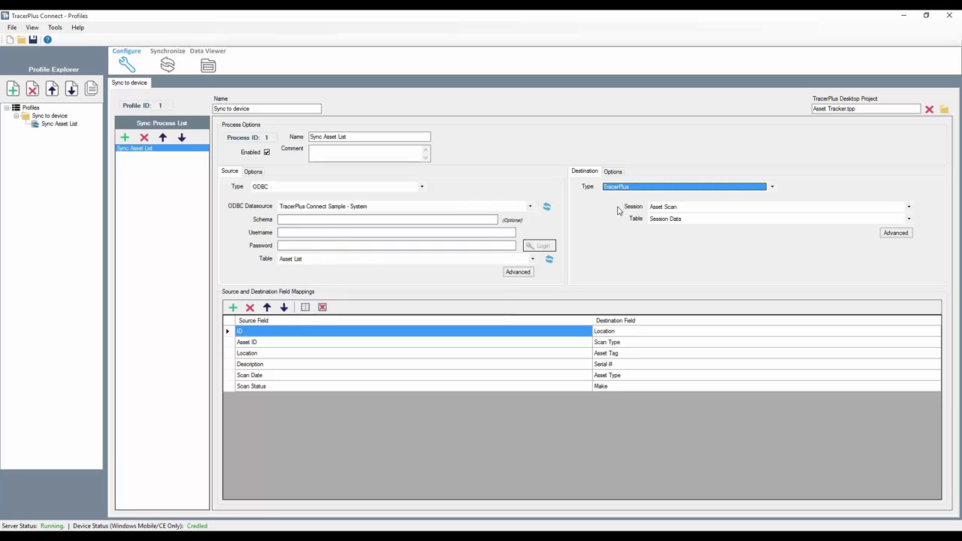
left_click(686, 209)
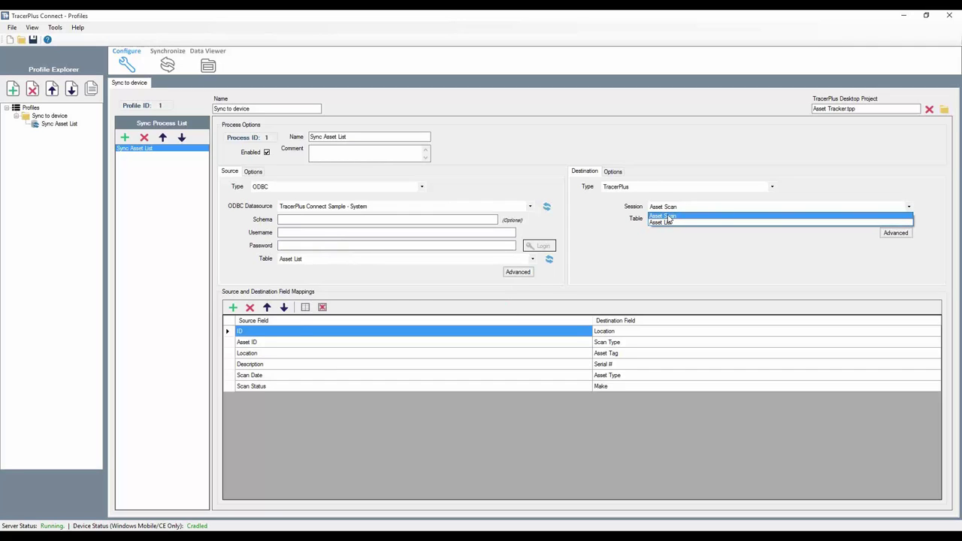
left_click(667, 222)
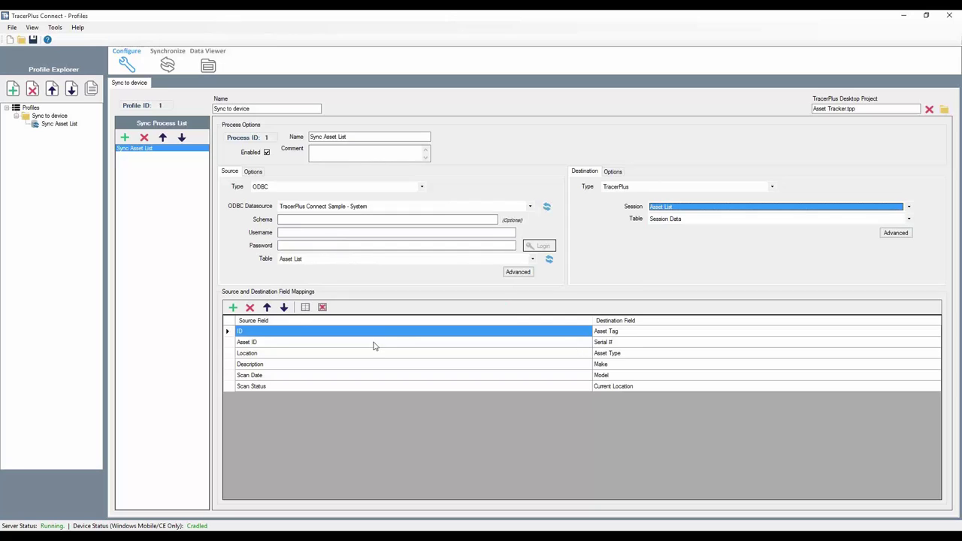
left_click(266, 345)
left_click(266, 309)
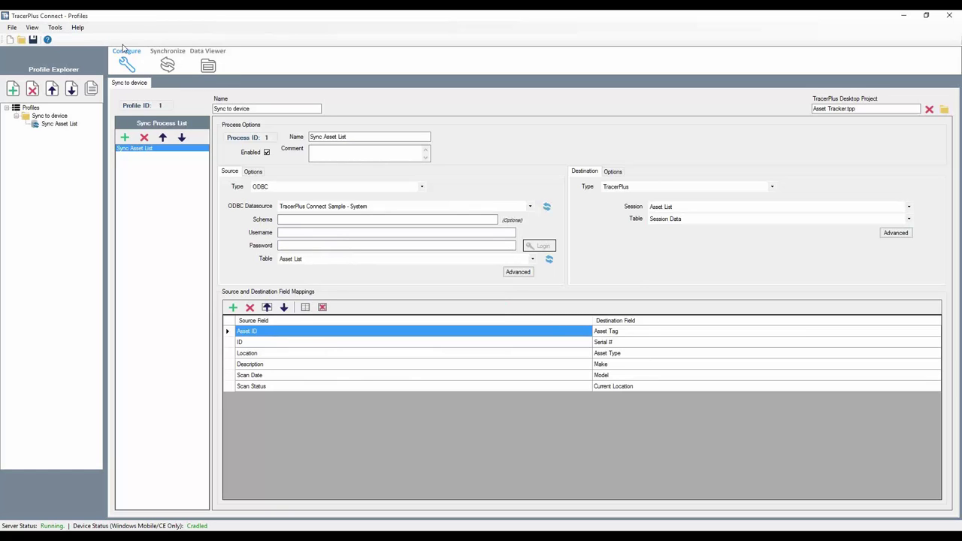
Examine the Asset List source records in the Data Viewer, and return to the profile configuration
left_click(208, 65)
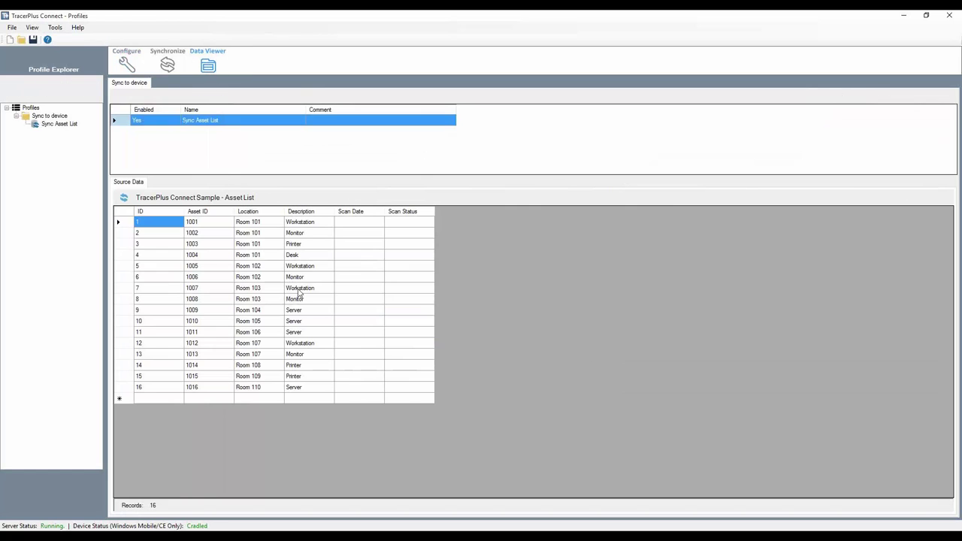
left_click(301, 301)
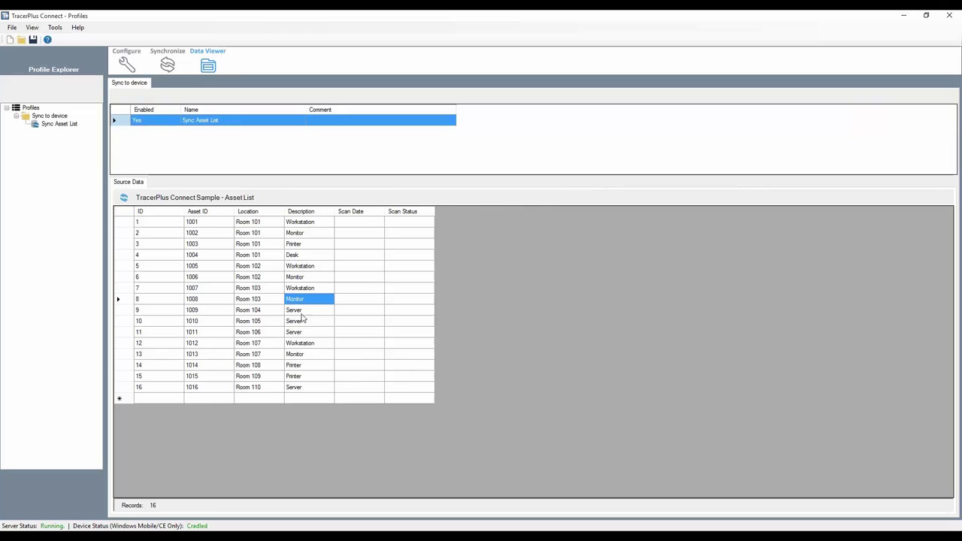
left_click(322, 367)
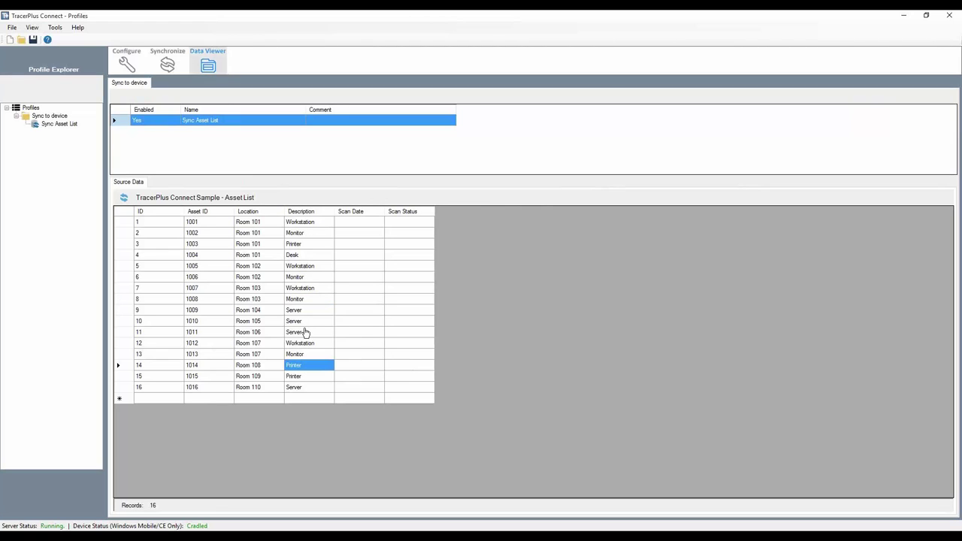
left_click(127, 64)
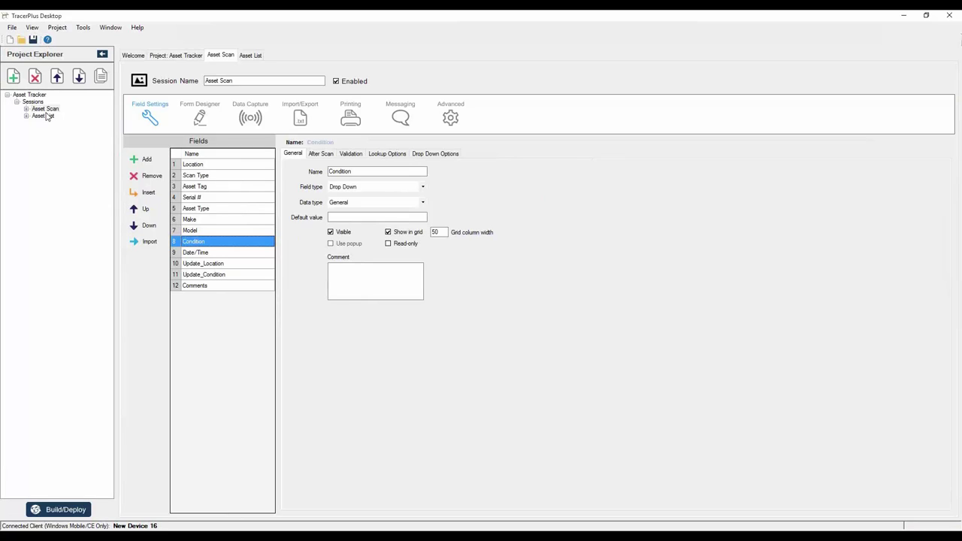
Switch to TracerPlus Desktop and add a new session to the Asset Tracker project named SYNC
left_click(12, 75)
left_click(45, 123)
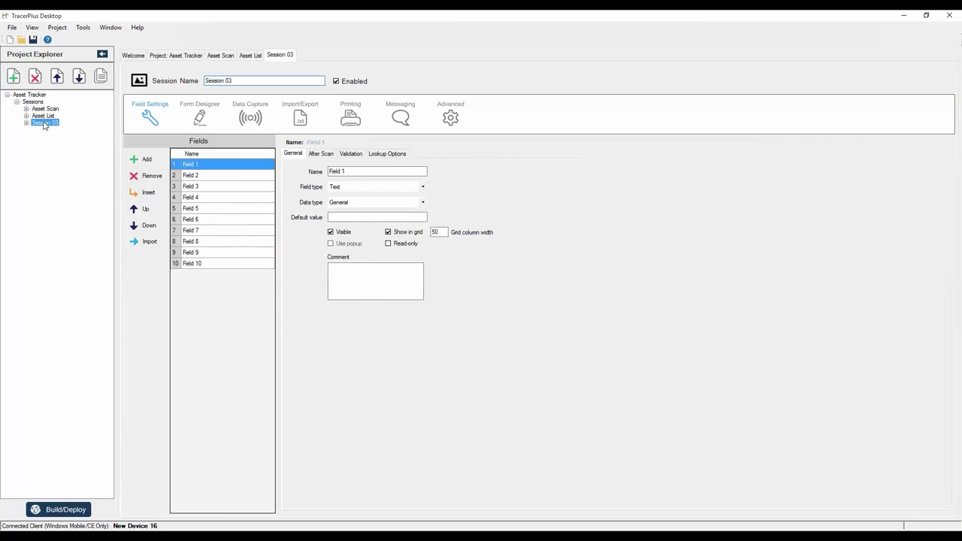
triple_click(238, 81)
type("SYNC")
key("Tab")
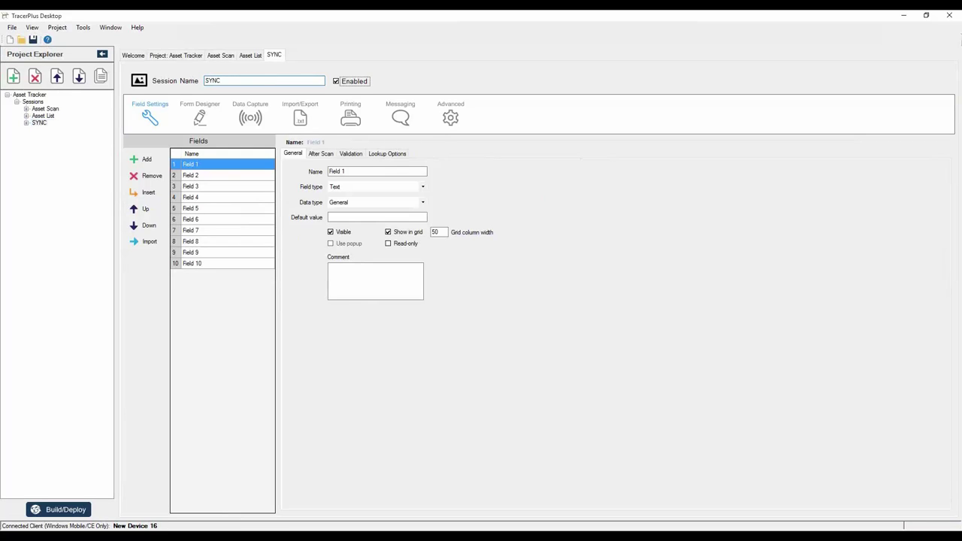
Remove Field 2 through Field 10 from the SYNC session, keeping only Field 1
left_click(204, 175)
left_click(153, 175)
left_click(153, 176)
left_click(152, 175)
left_click(153, 176)
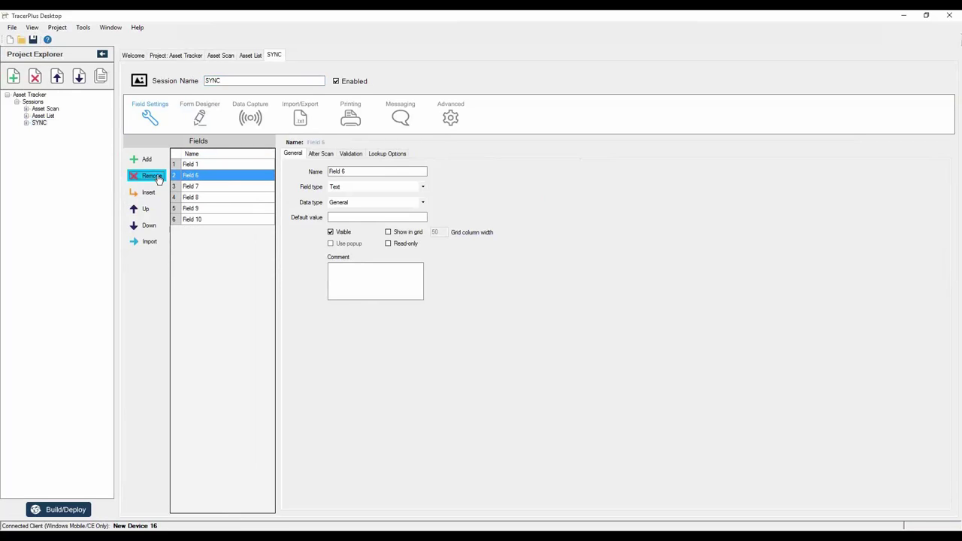
left_click(153, 176)
left_click(153, 176)
left_click(152, 176)
left_click(153, 176)
left_click(152, 176)
Start the SYNC session's form from a blank canvas and place a button near its upper edge
left_click(200, 117)
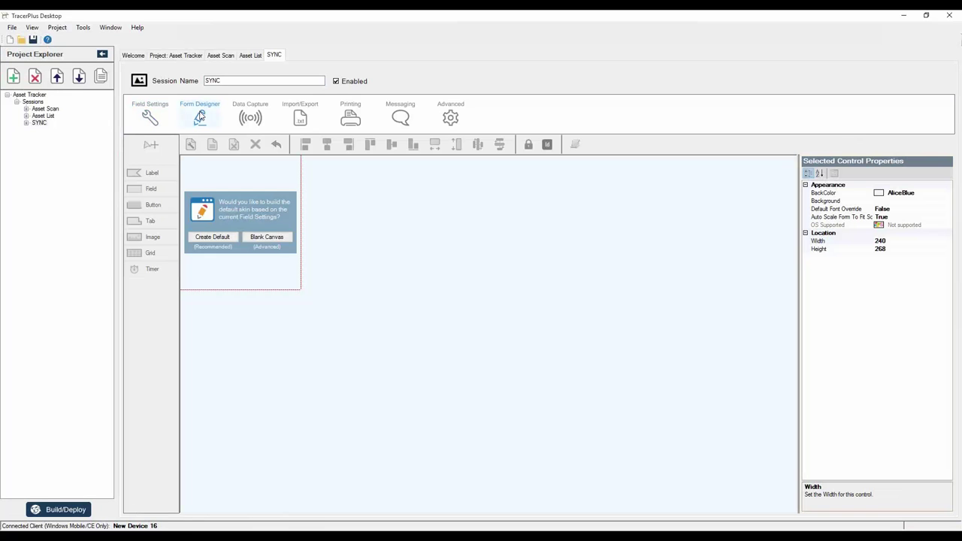
left_click(271, 238)
left_click(151, 204)
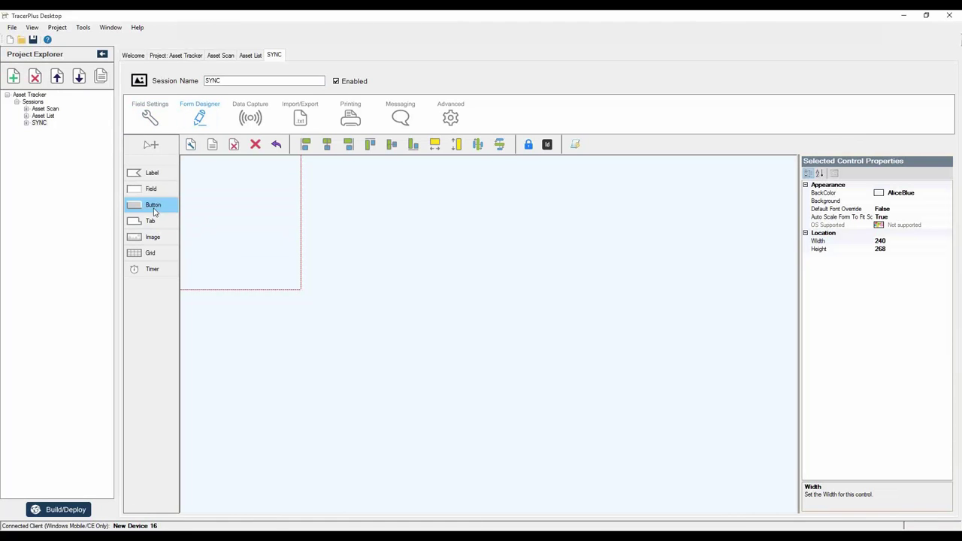
left_click(216, 193)
left_click_drag(232, 191, 237, 185)
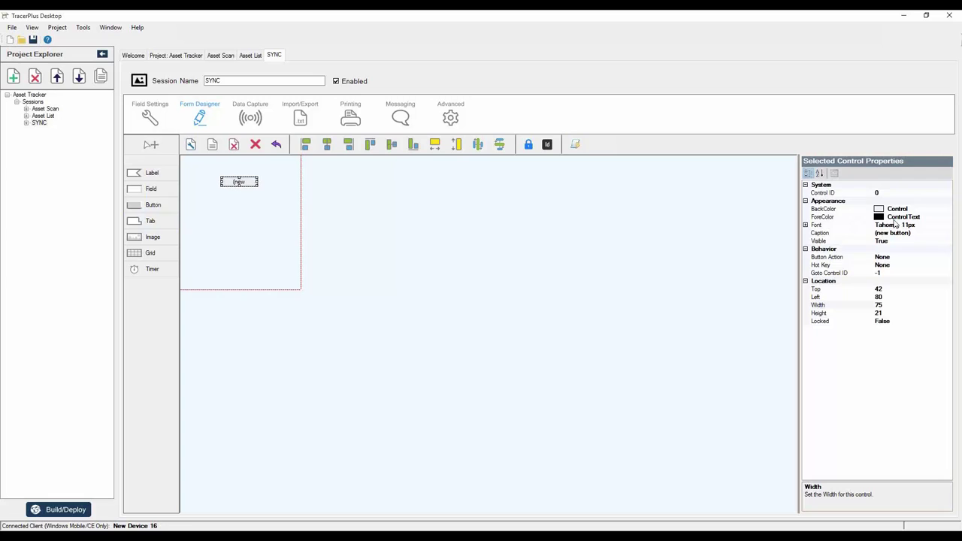
Caption the button Sync to Device and enlarge it to about 119 wide by 46 high
left_click(920, 234)
type("Syncc")
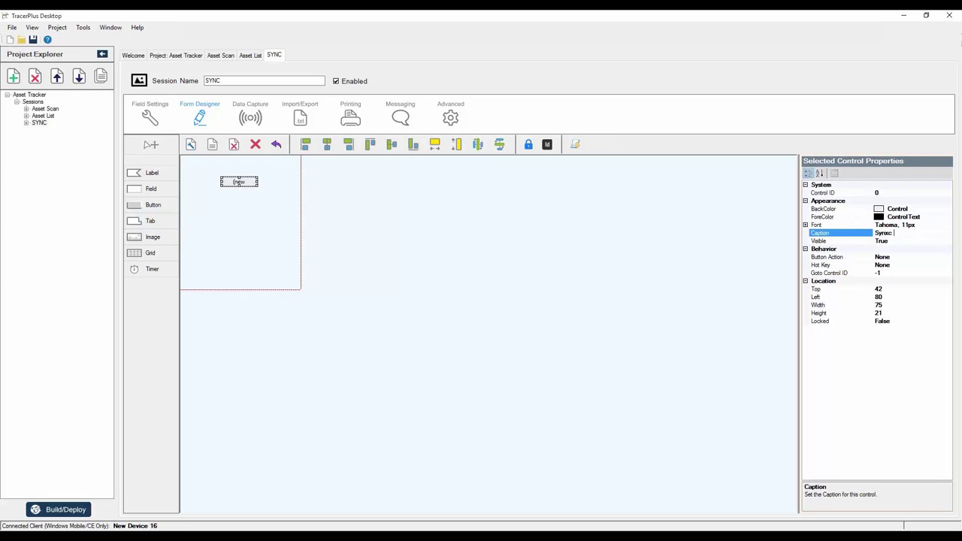
type("ync to Device")
left_click(401, 185)
left_click(242, 182)
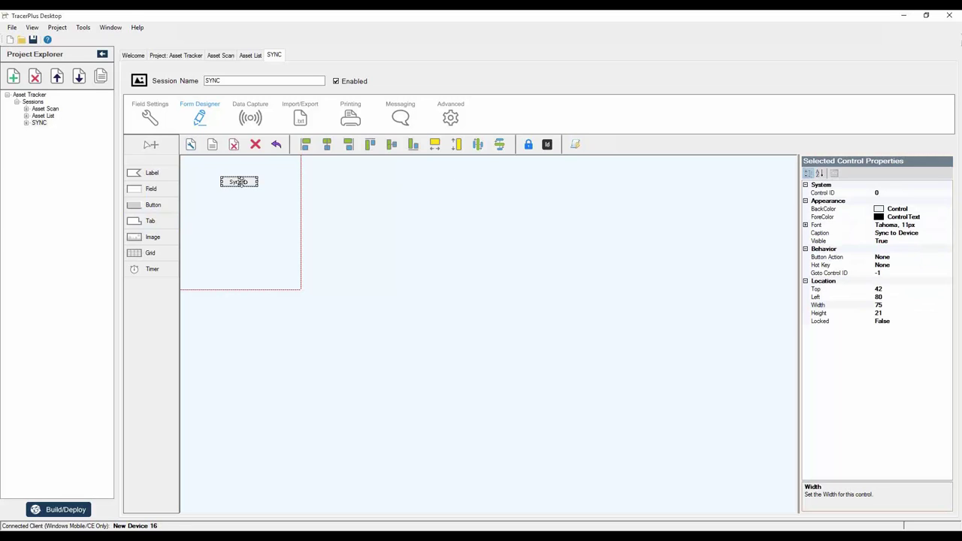
left_click_drag(242, 182, 271, 197)
Set the Sync to Device button's action to DoSync
left_click(946, 257)
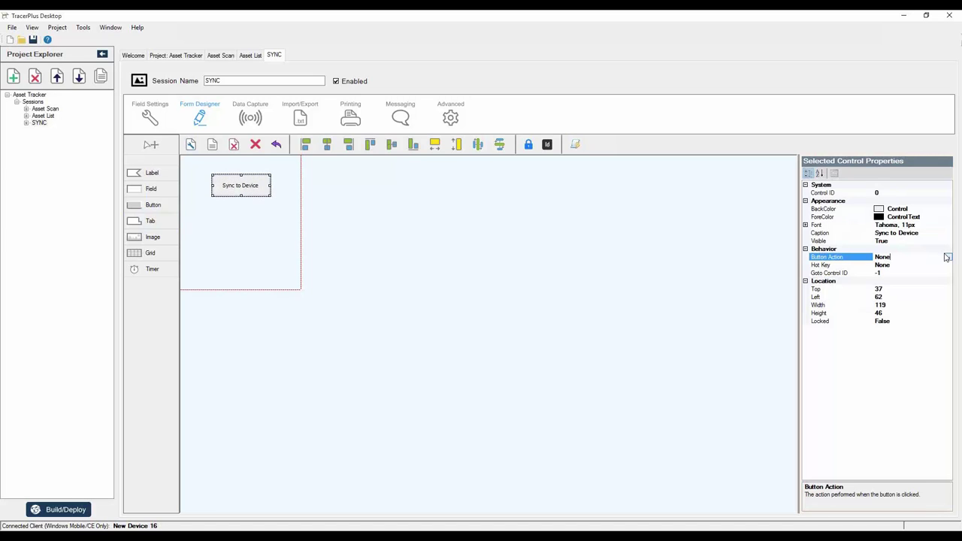
left_click(948, 258)
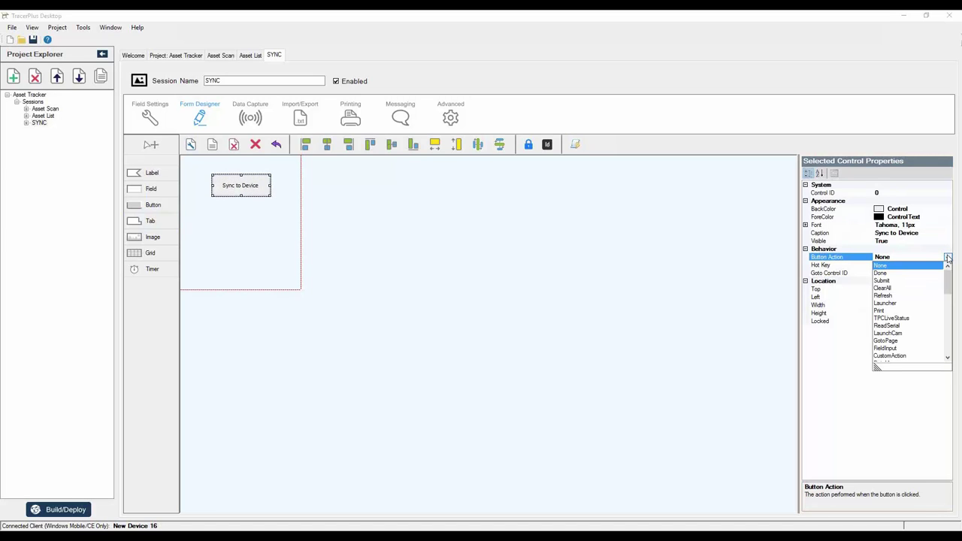
scroll(925, 314, "down", 4)
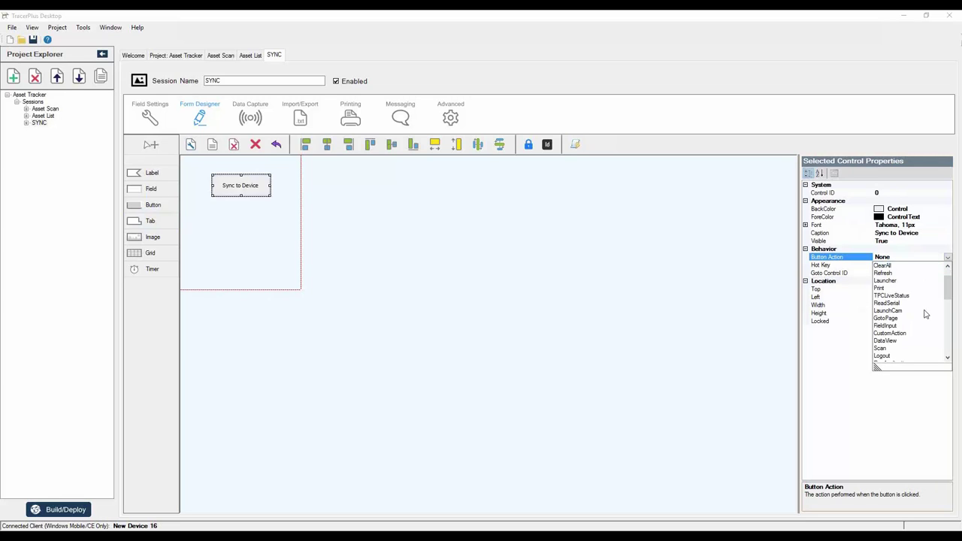
scroll(924, 314, "down", 3)
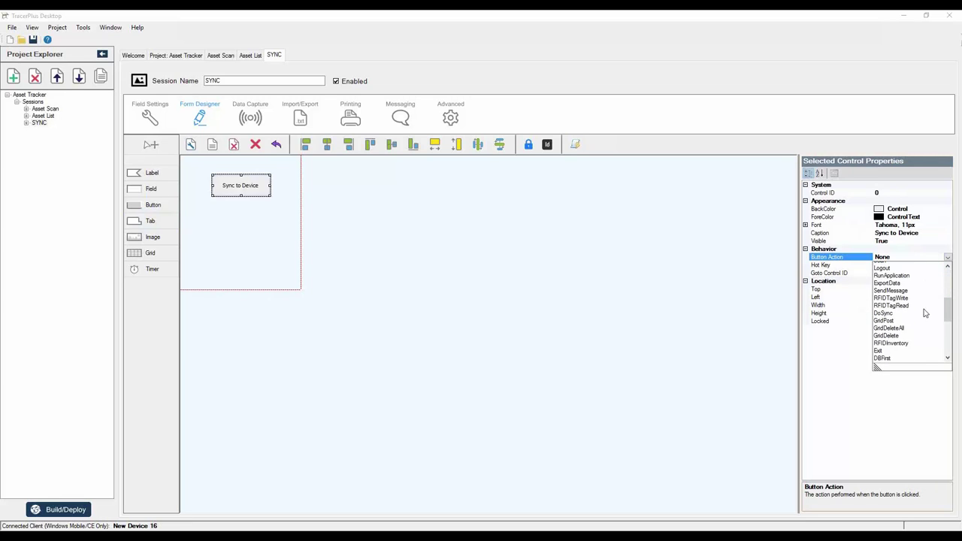
left_click(882, 310)
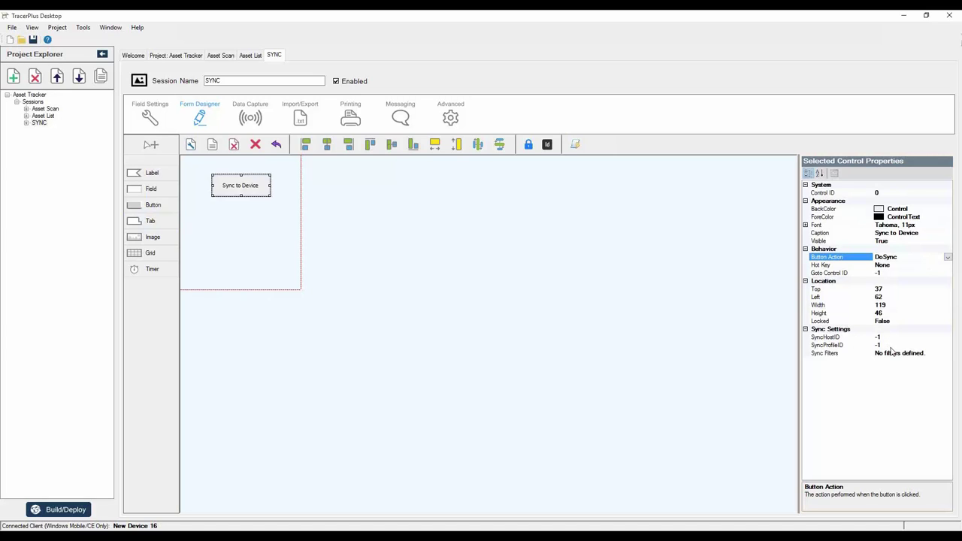
left_click(431, 300)
Add a host named PPP_PEER to the Asset Tracker project's Connect settings
left_click(169, 58)
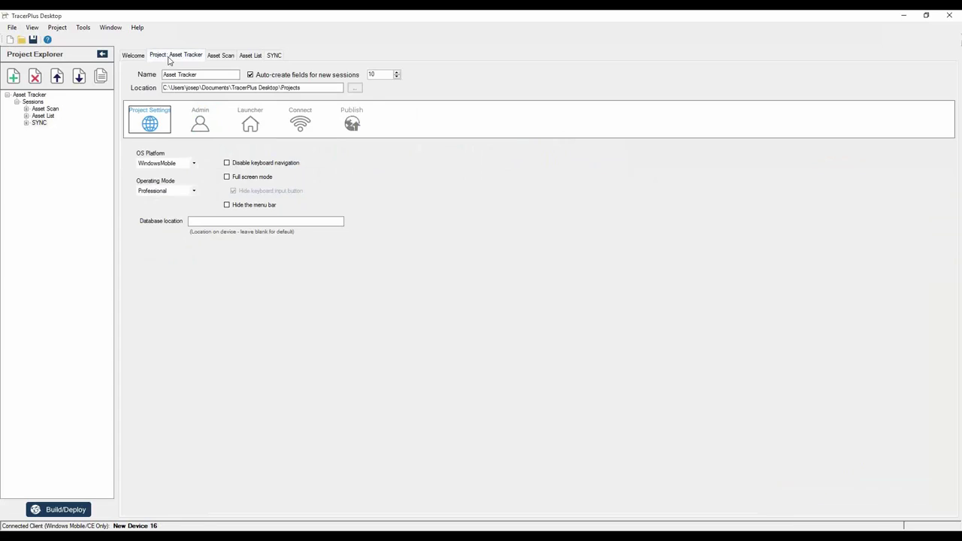
left_click(300, 122)
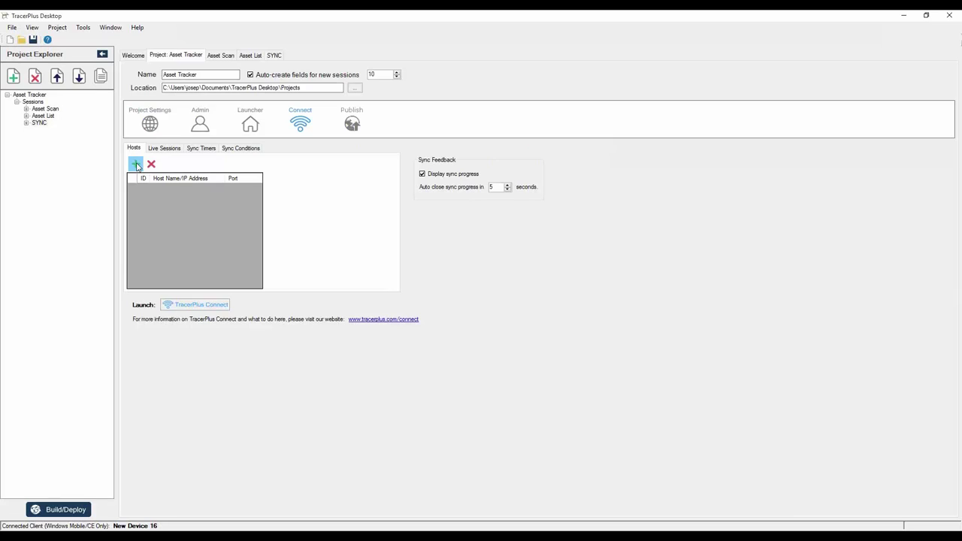
left_click(136, 165)
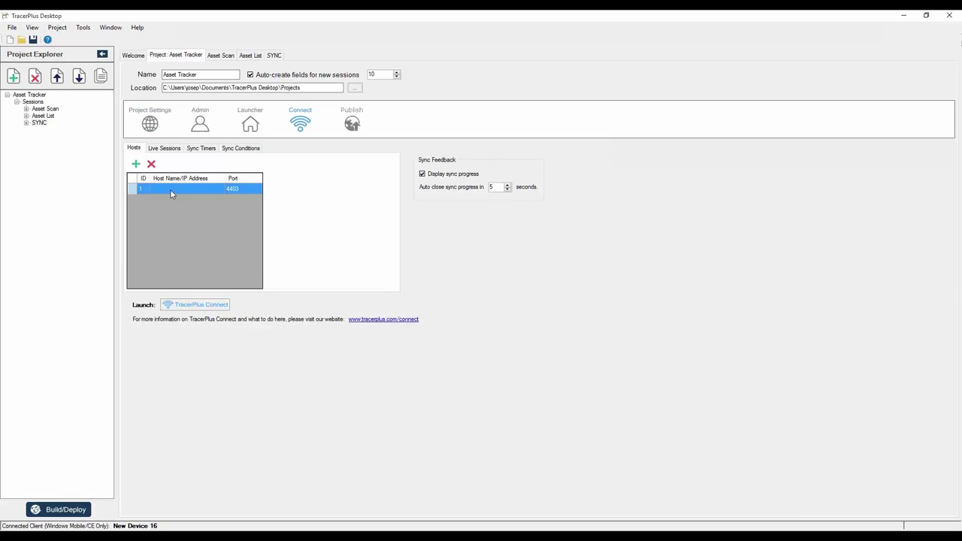
left_click(185, 191)
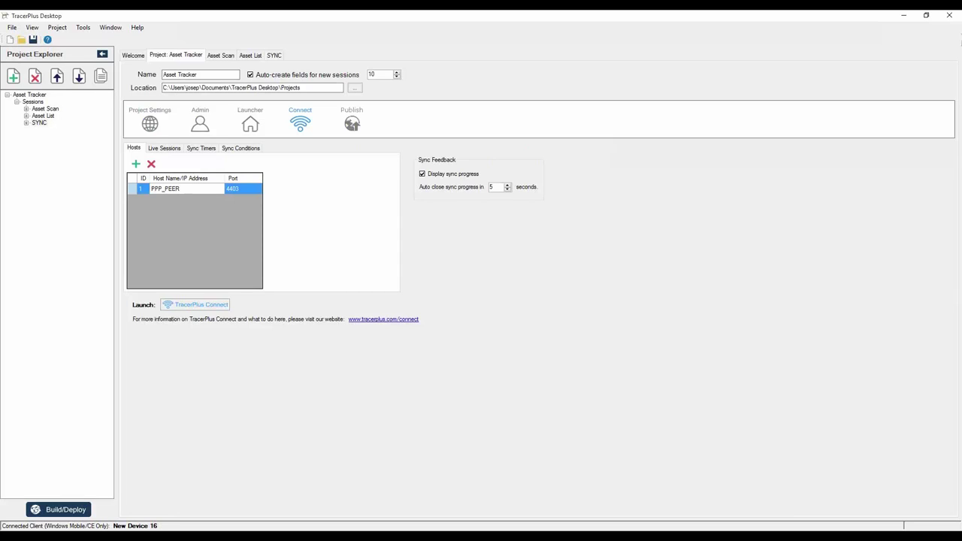
key("Return")
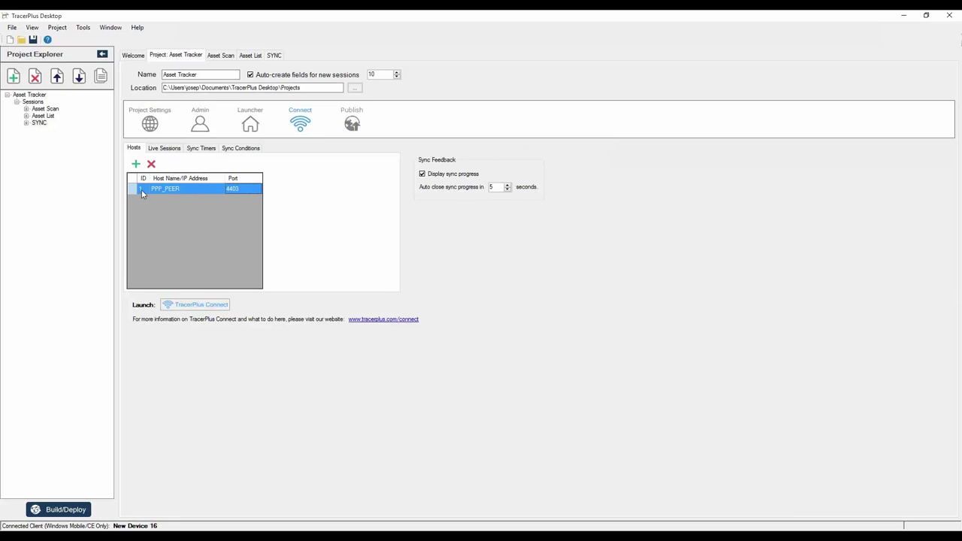
Set the SyncHostID of the Sync to Device button in the SYNC session to 1
left_click(274, 56)
left_click(239, 191)
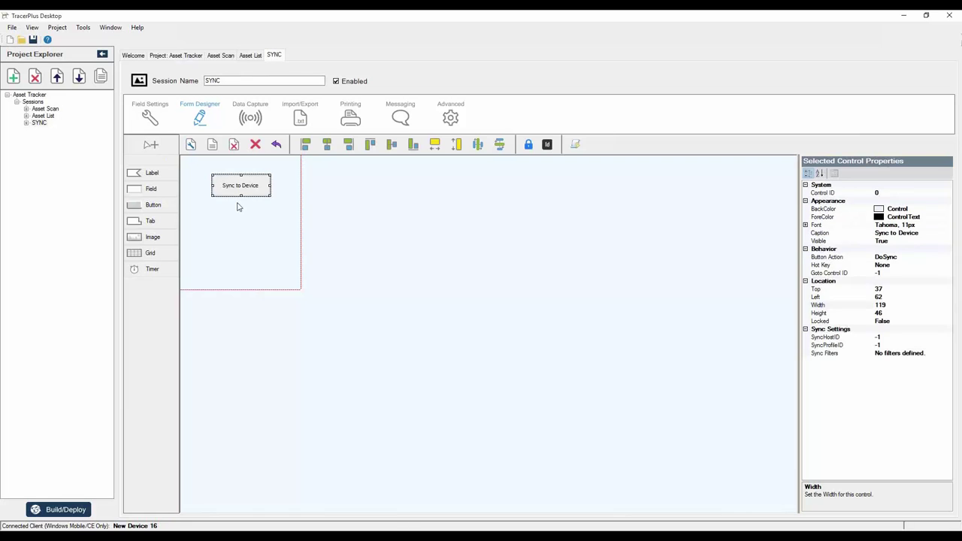
left_click(885, 337)
left_click_drag(885, 337, 847, 341)
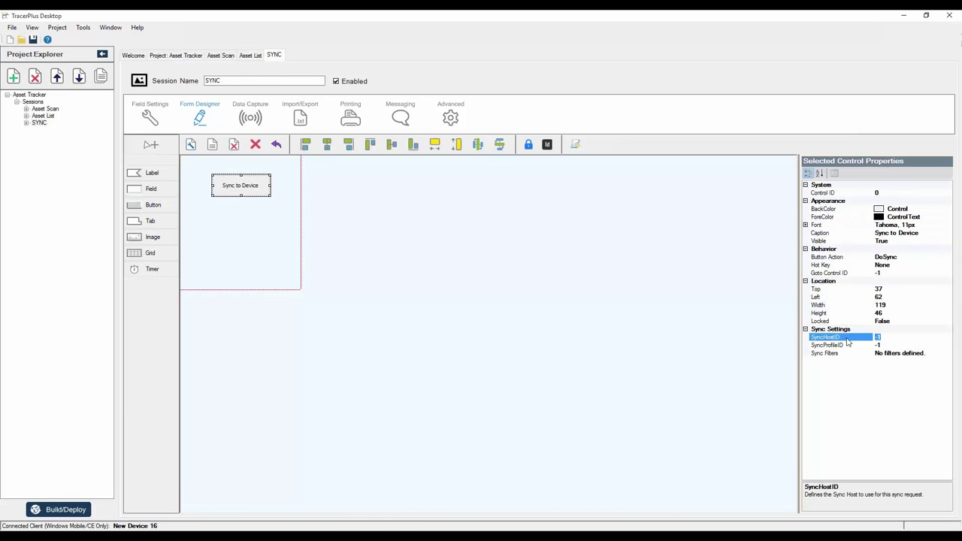
type("1")
key("Down")
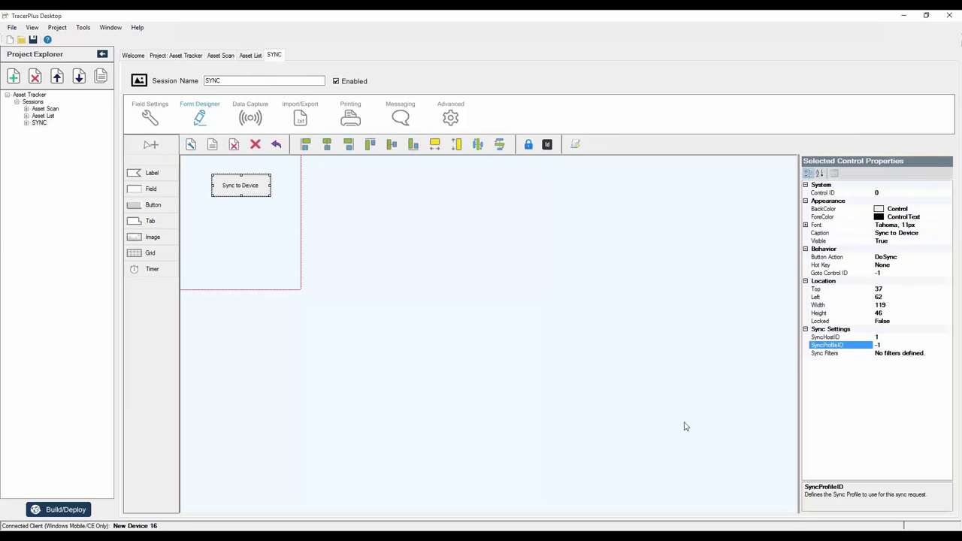
Check the profile's ID in TracerPlus Connect and set the Sync to Device button's SyncProfileID to 1
key("alt+Tab")
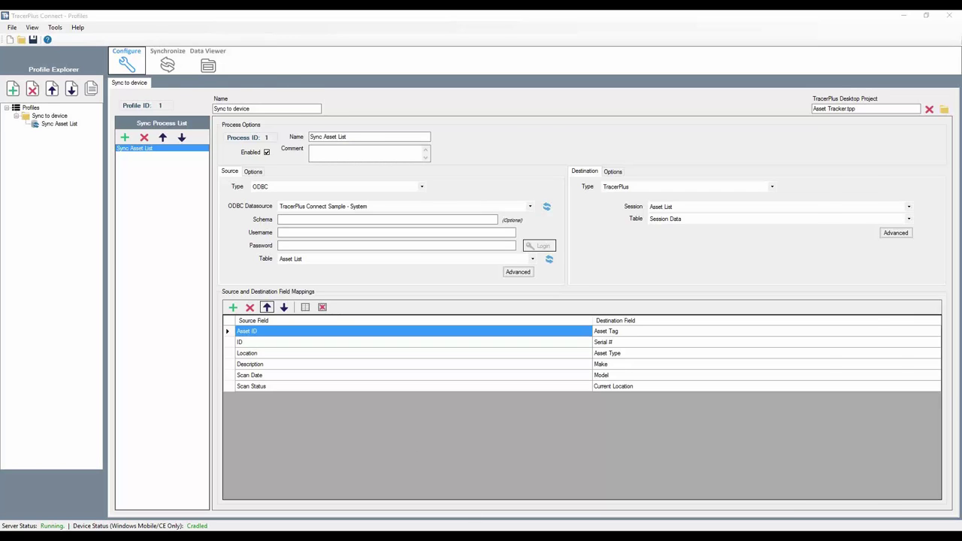
key("alt+Tab")
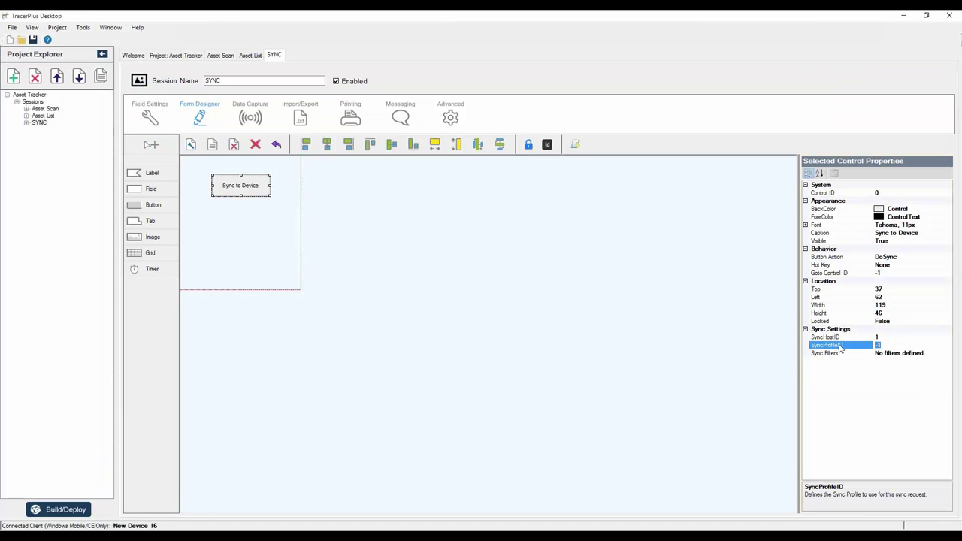
type("1")
left_click(824, 353)
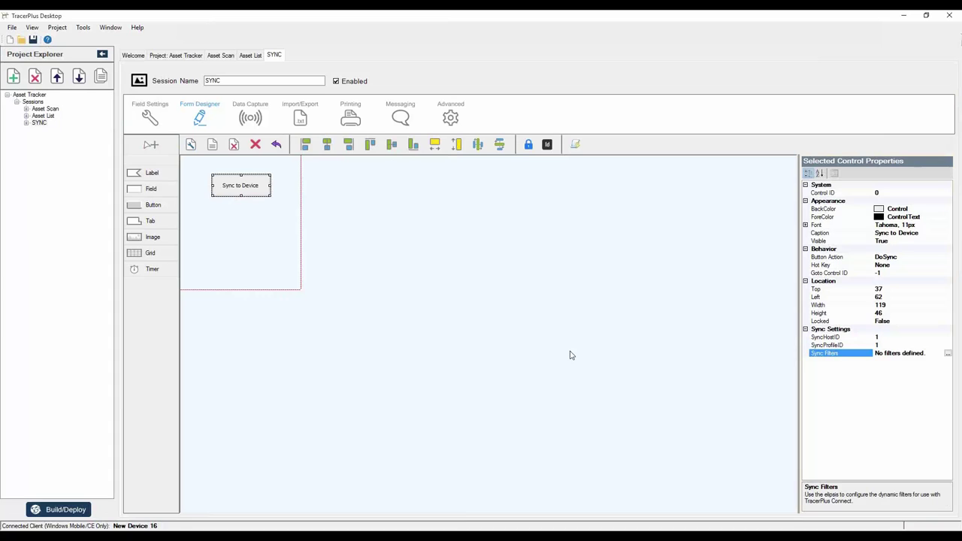
left_click(549, 373)
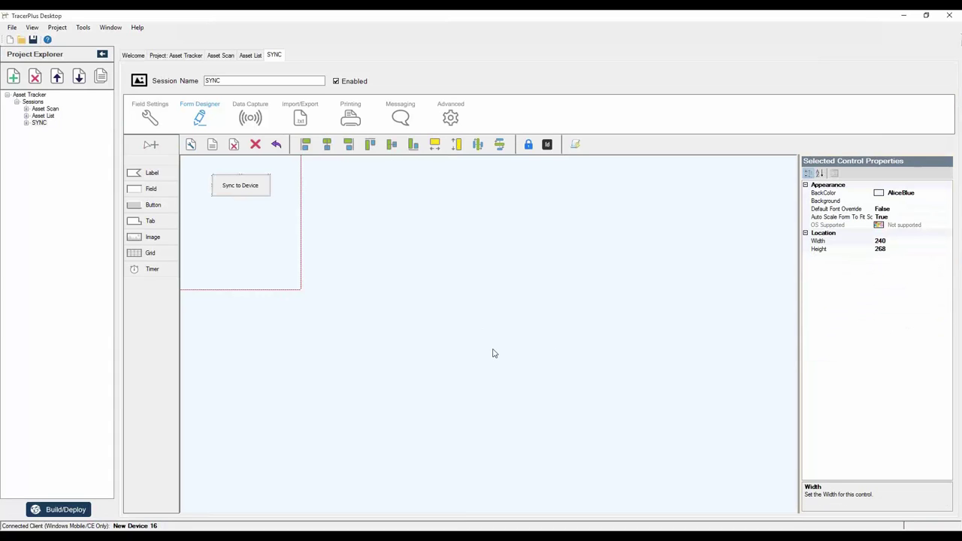
Switch to TracerPlus Connect and remove the ID source field from the Sync Asset List field mappings
left_click(594, 530)
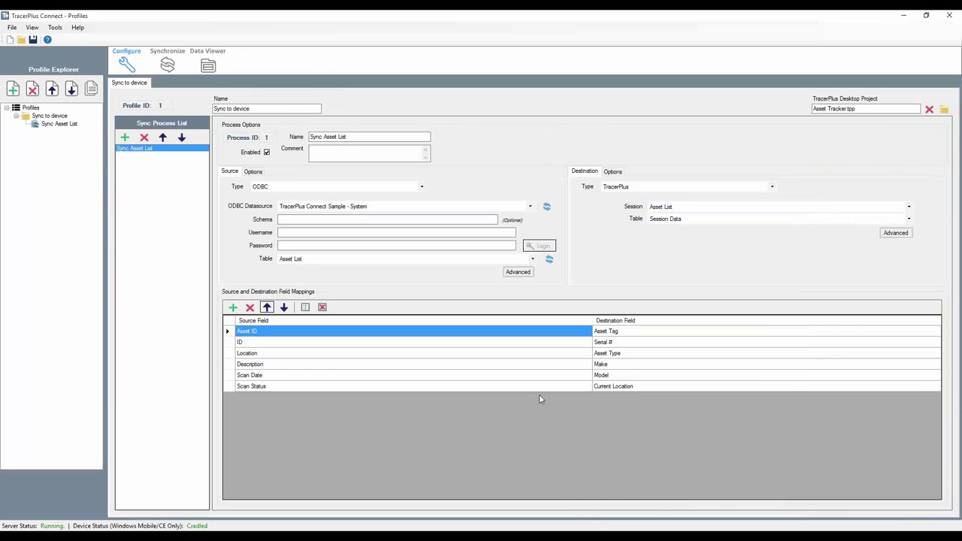
left_click(248, 343)
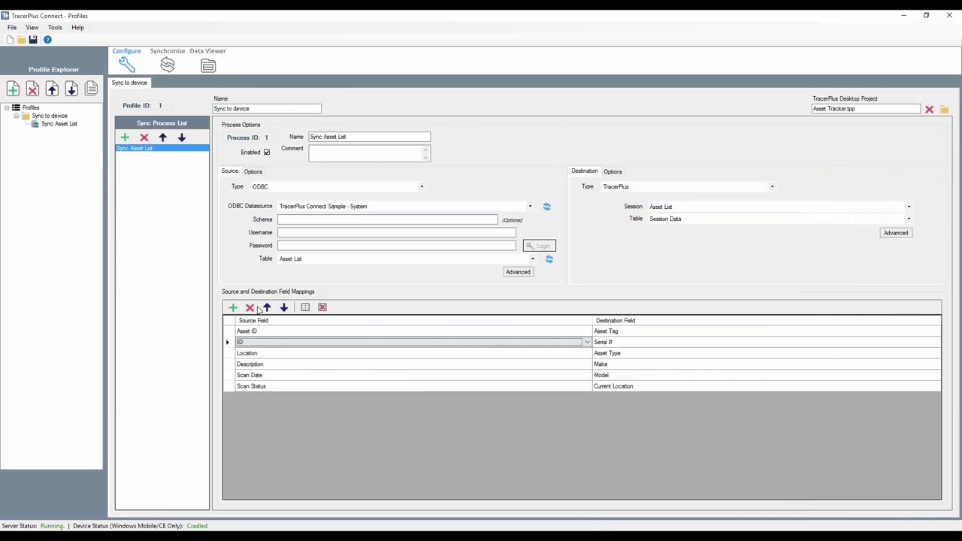
left_click(250, 308)
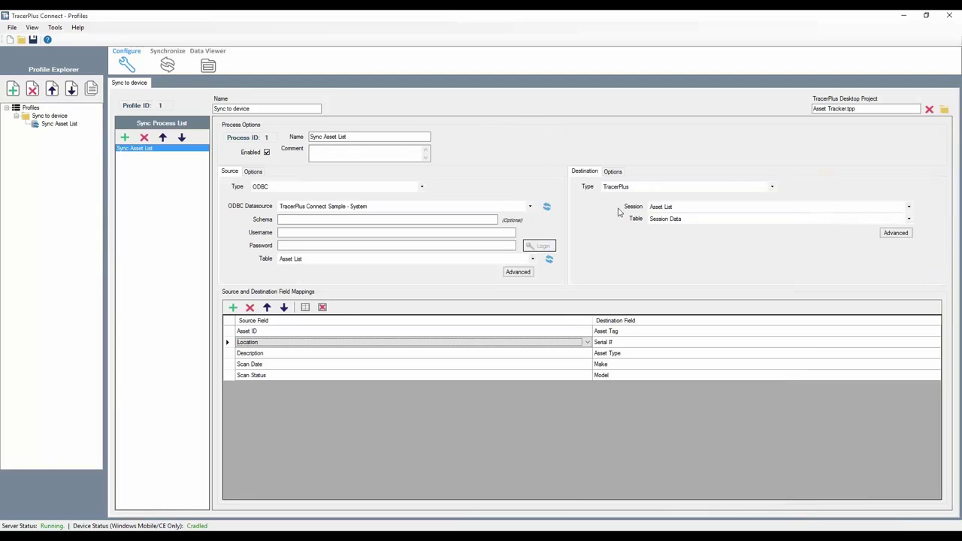
Set the post type of the Sync Asset List process's TracerPlus destination to Overwrite
left_click(609, 175)
left_click(631, 191)
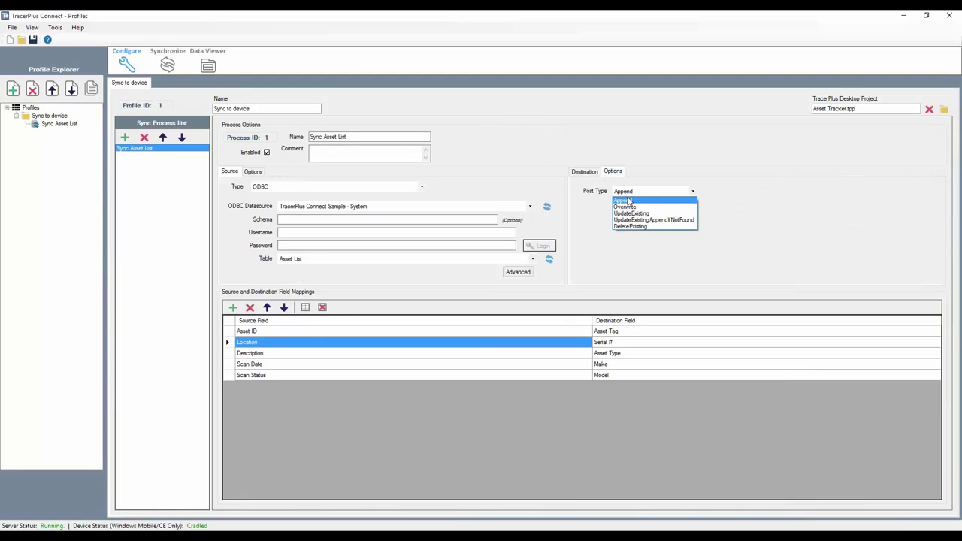
left_click(625, 206)
left_click(584, 172)
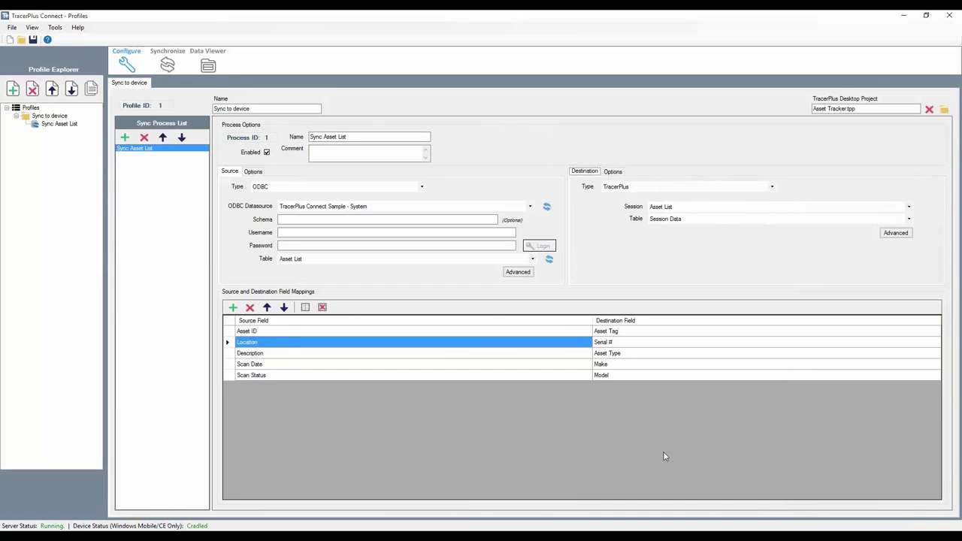
Save the TracerPlus Connect project in the Projects folder as Asset Tracker
left_click(34, 40)
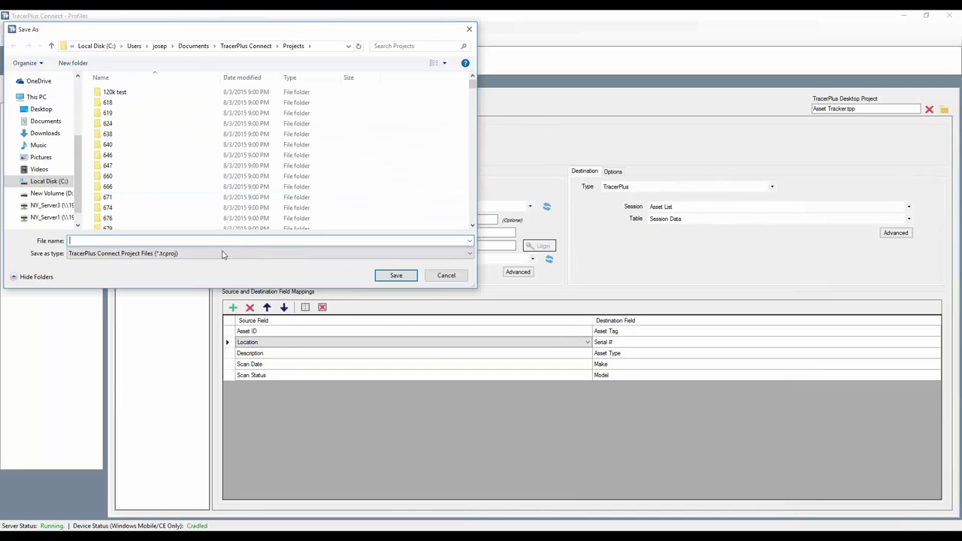
type("Asset Tracker")
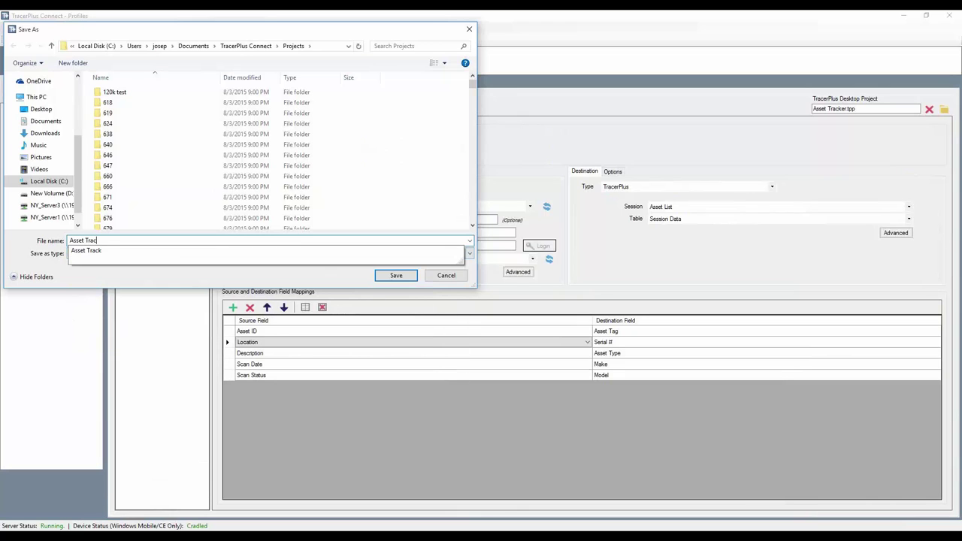
left_click(412, 277)
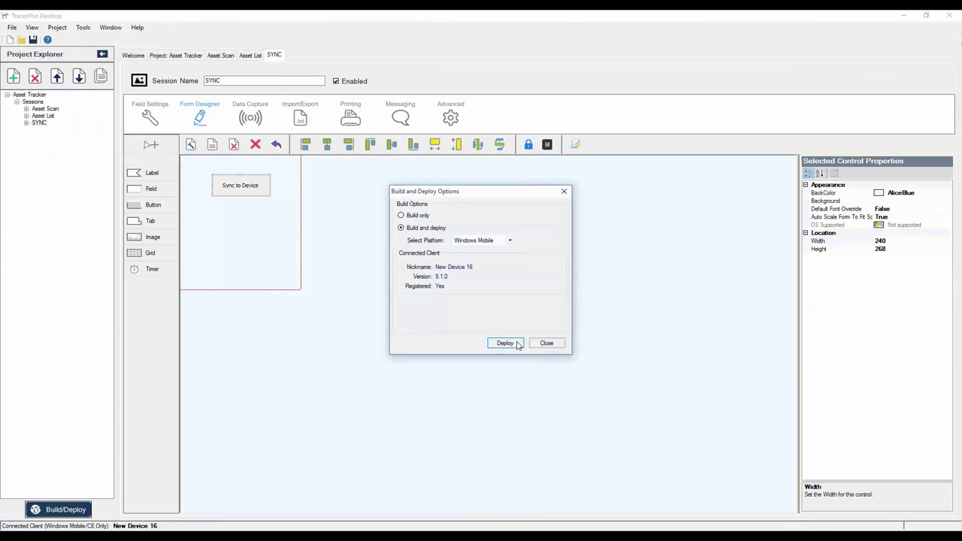
Build and deploy the Asset Tracker project from TracerPlus Desktop to the connected Windows Mobile device
left_click(514, 342)
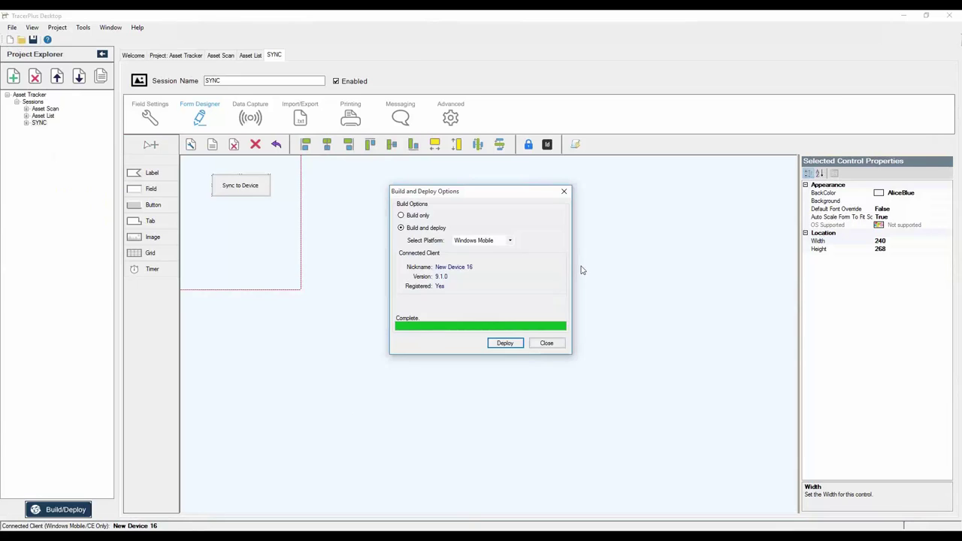
left_click(547, 342)
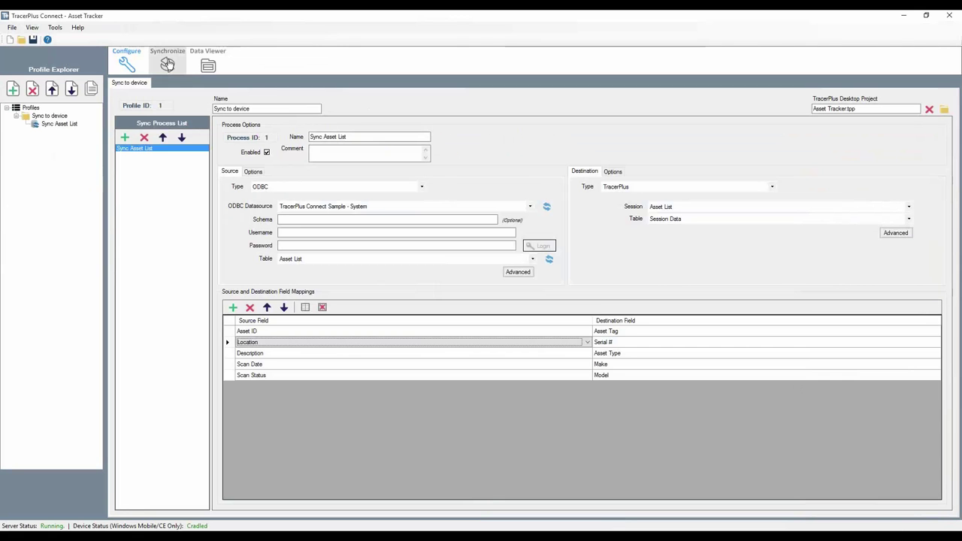
Show the profile's synchronization view in TracerPlus Connect and review the Asset List session's data records on the mobile device
left_click(167, 65)
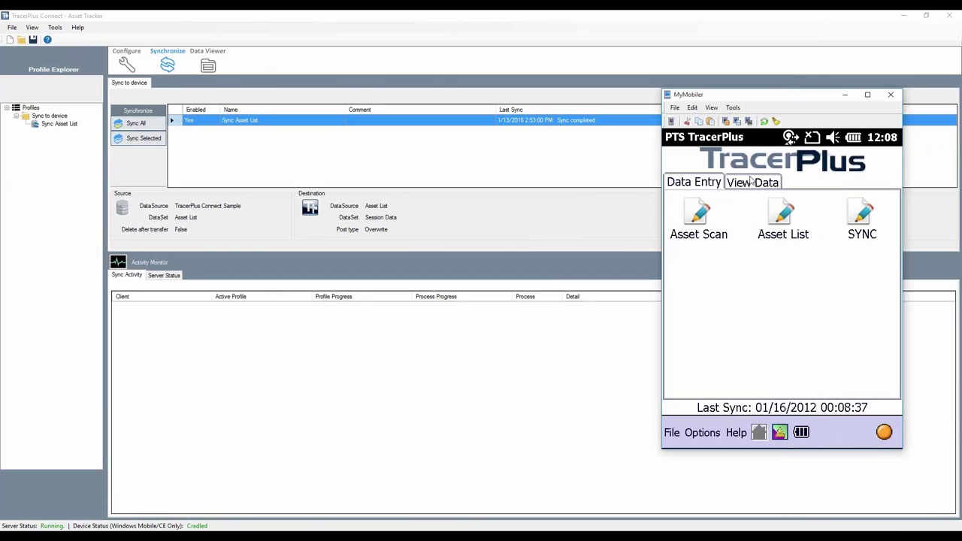
left_click(750, 181)
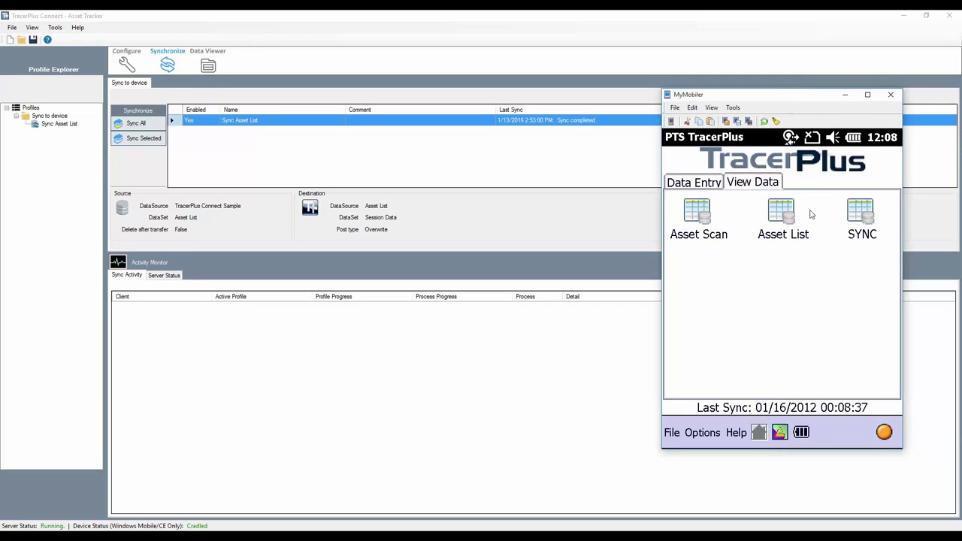
left_click(770, 214)
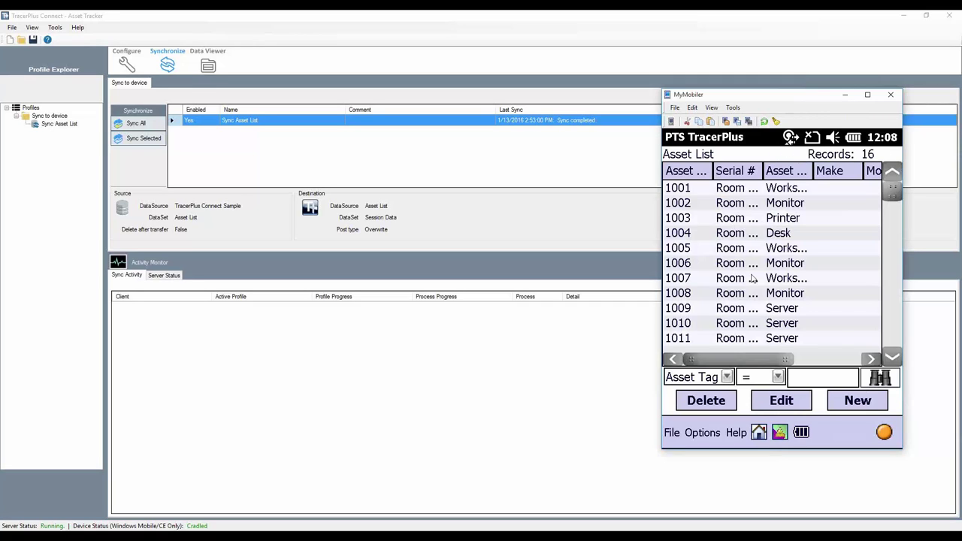
left_click(888, 334)
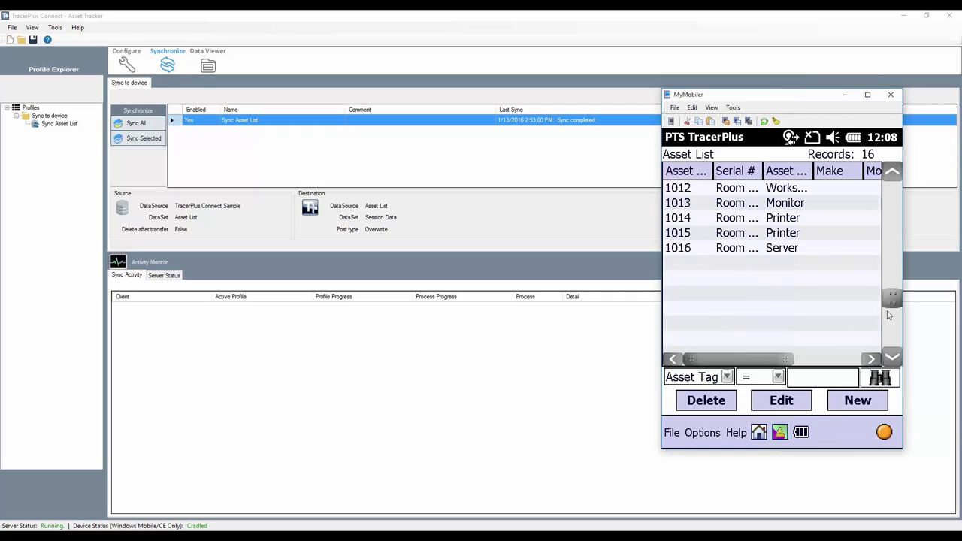
left_click(890, 201)
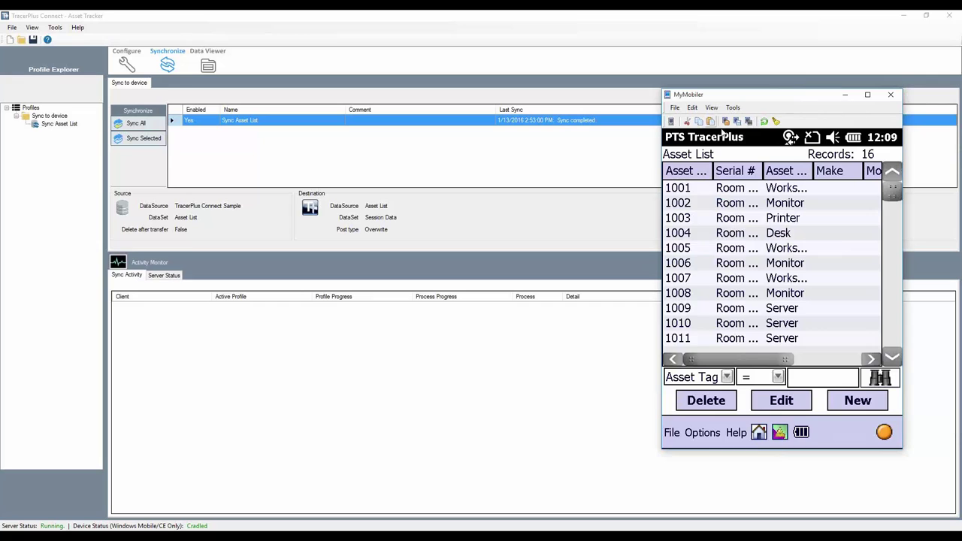
left_click_drag(760, 102, 961, 103)
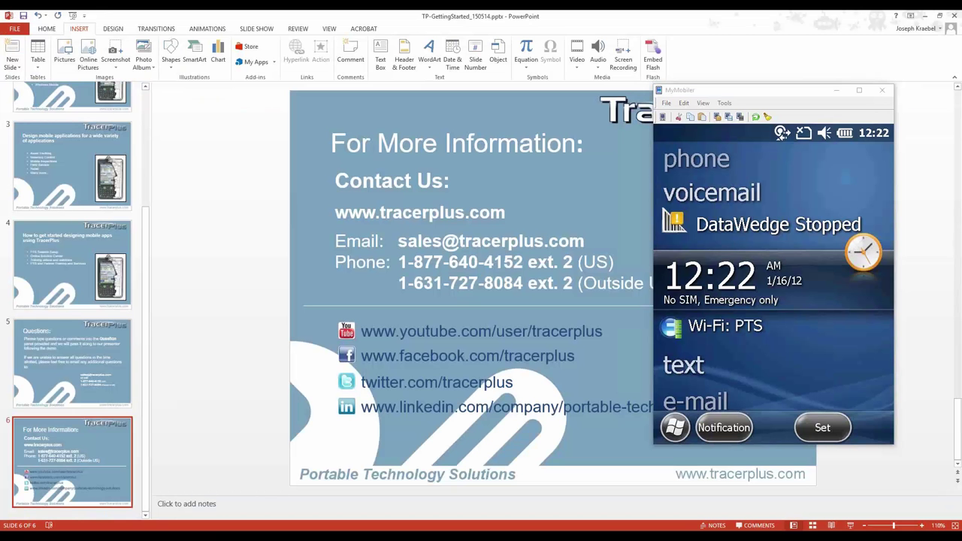